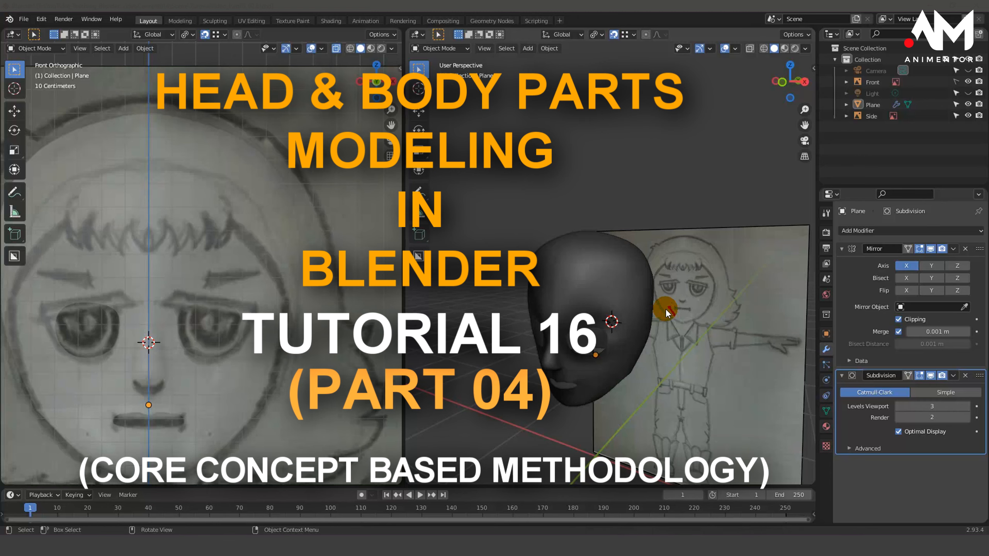
- Select the head mesh and enter Edit Mode with vertex selection active
click(608, 238)
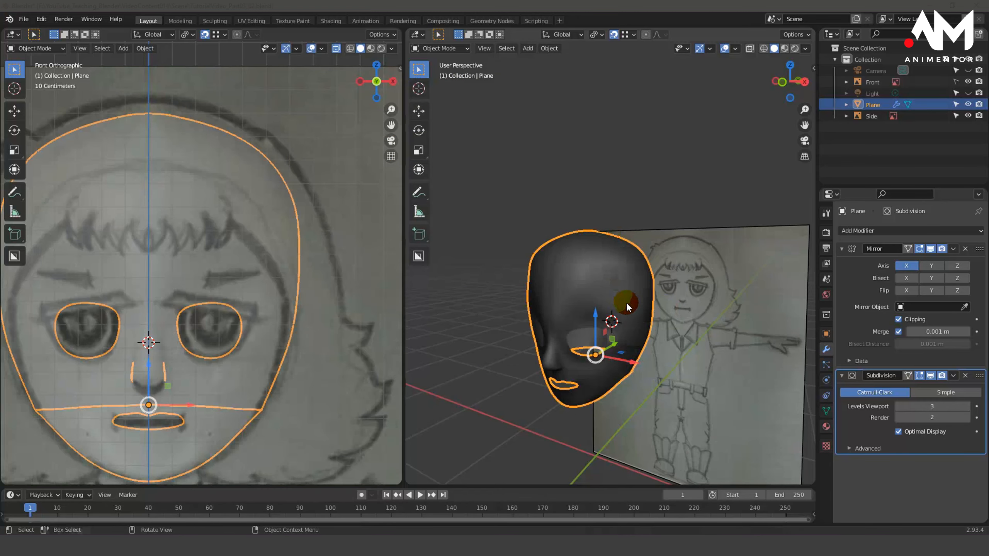
middle_drag(595, 299, 618, 287)
scroll(628, 315, up, 2)
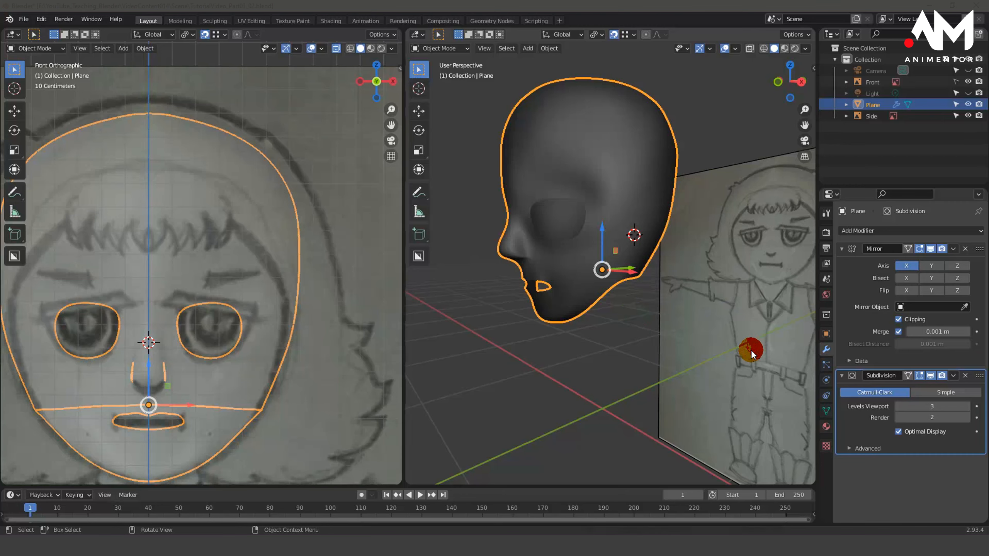
middle_drag(623, 331, 648, 310)
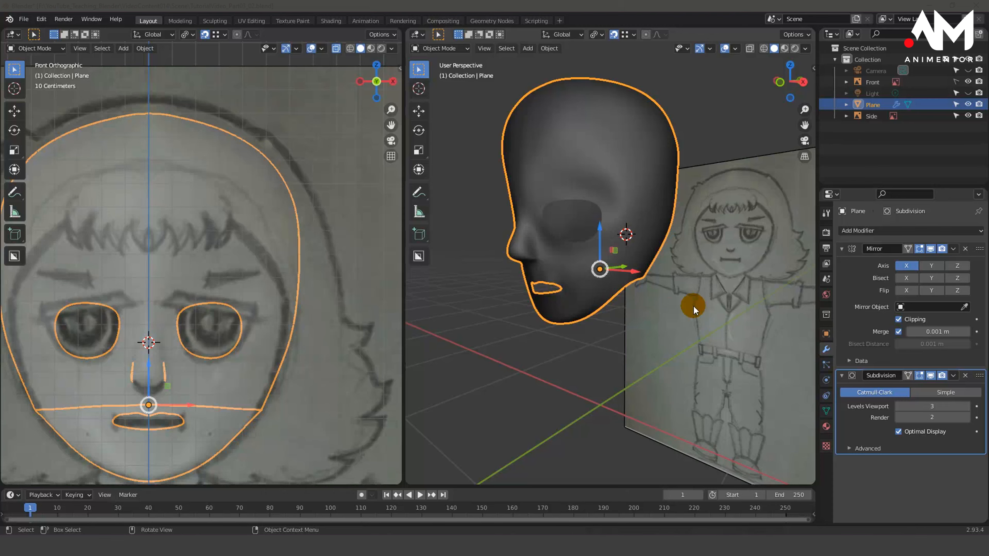
middle_drag(581, 331, 645, 292)
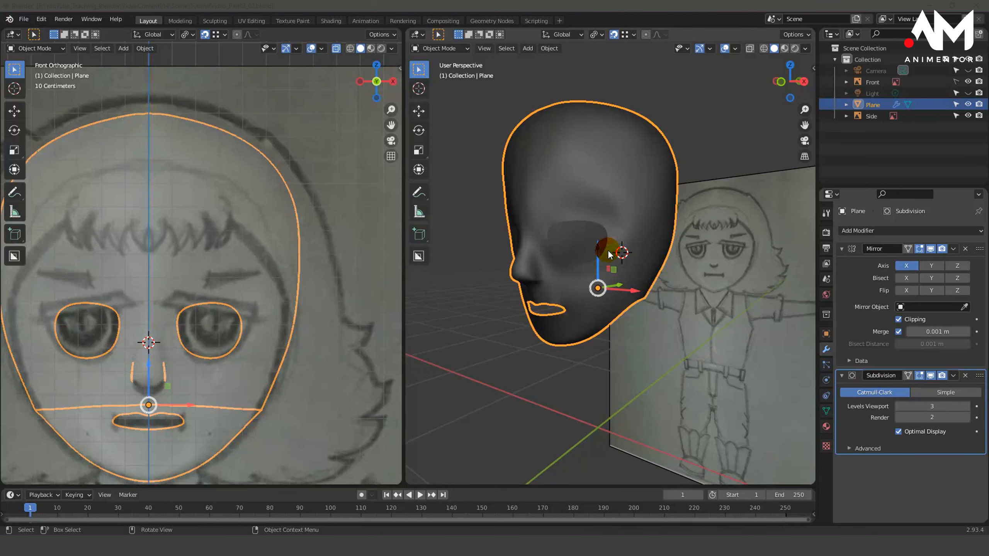
key(Tab)
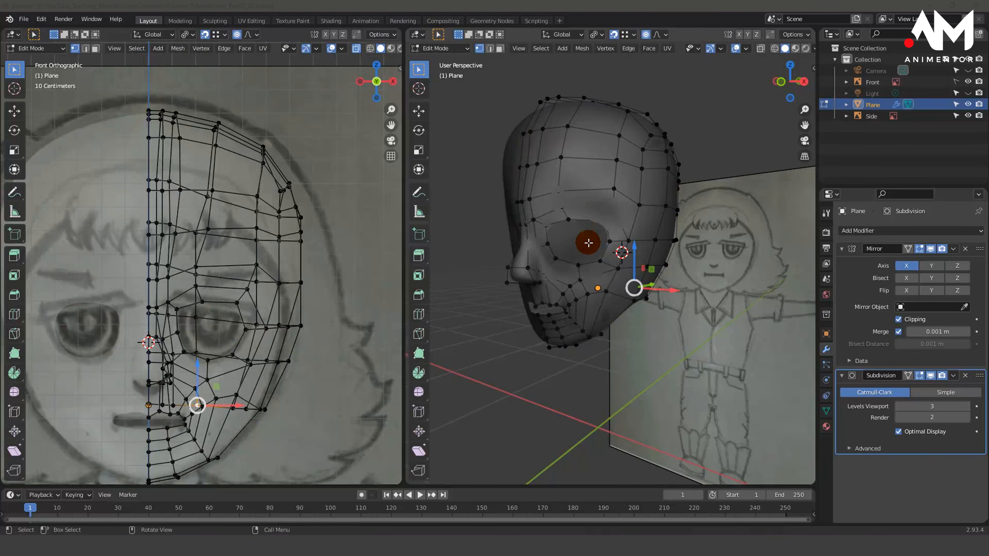
middle_drag(590, 238, 590, 264)
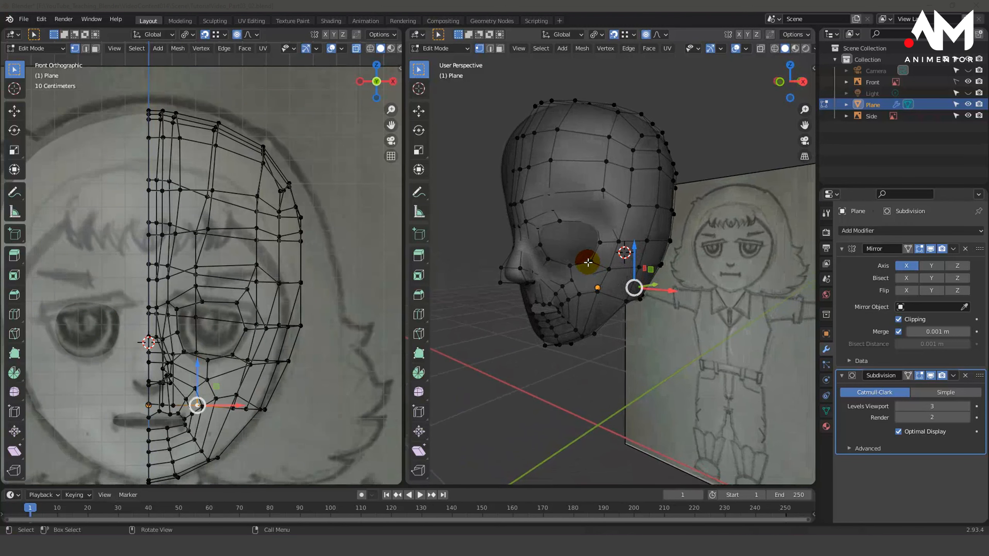
key(2)
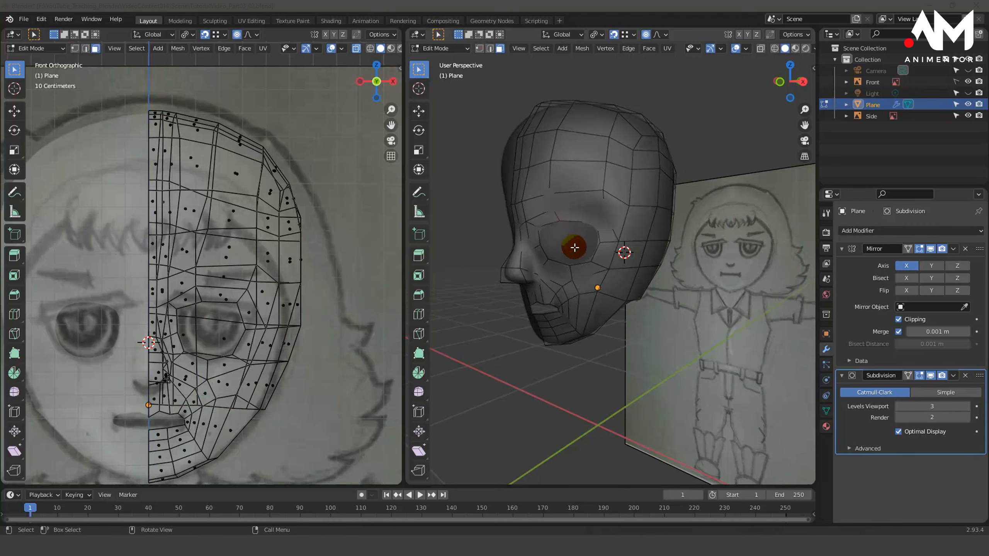
key(1)
- Move a vertex on the lower back rim of the head slightly outward along the X axis
middle_drag(619, 289, 577, 316)
click(571, 296)
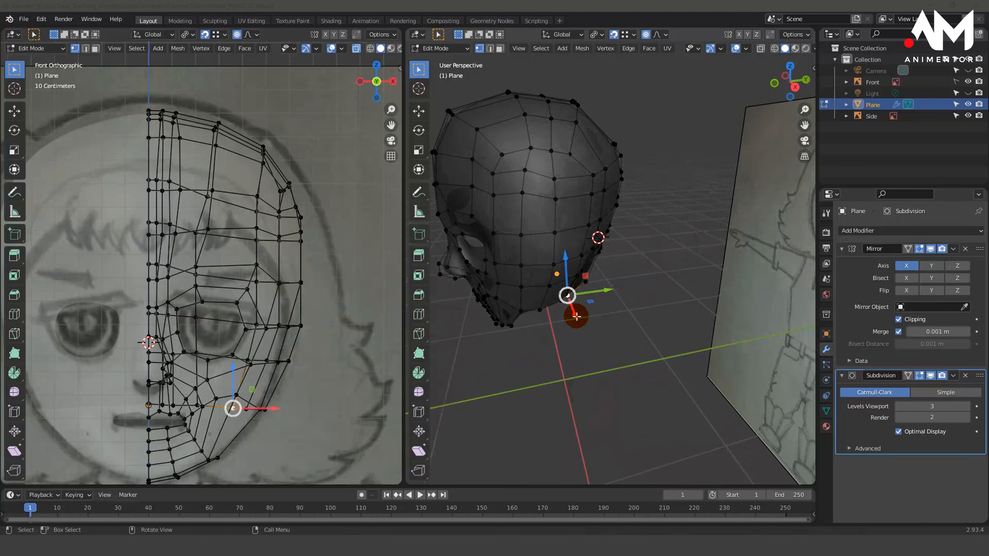
drag(576, 316, 601, 293)
middle_drag(602, 293, 581, 297)
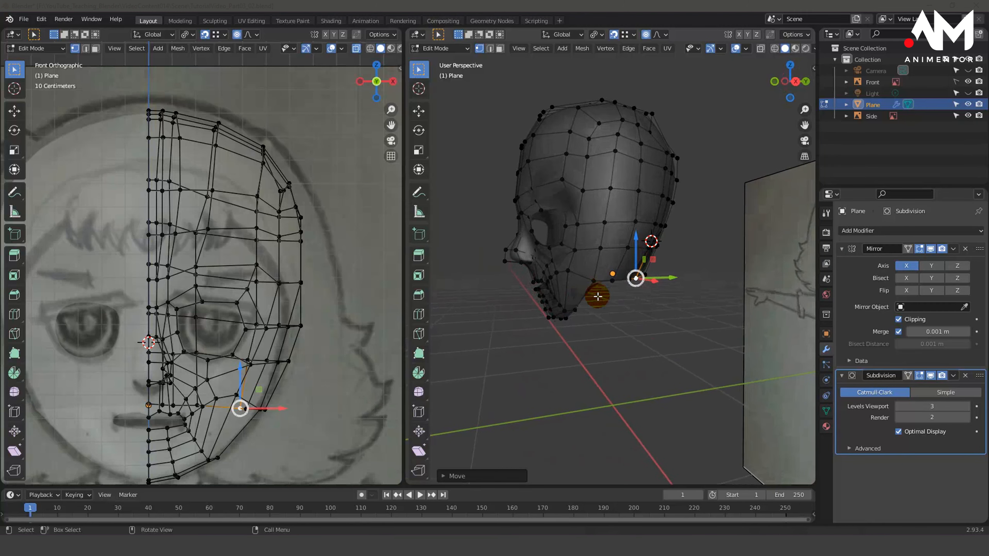
- Show the Subdivision result on the edit cage and extrude the head's open bottom edge loop about 0.10 m down and 0.07 m back
alt+click(587, 294)
middle_drag(619, 331, 579, 273)
middle_drag(659, 315, 688, 352)
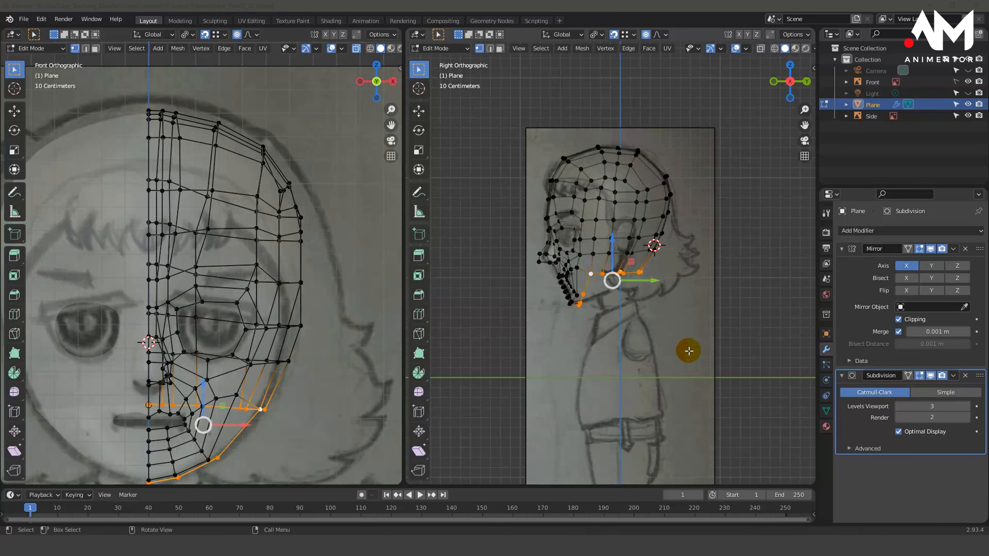
scroll(623, 289, up, 4)
click(917, 384)
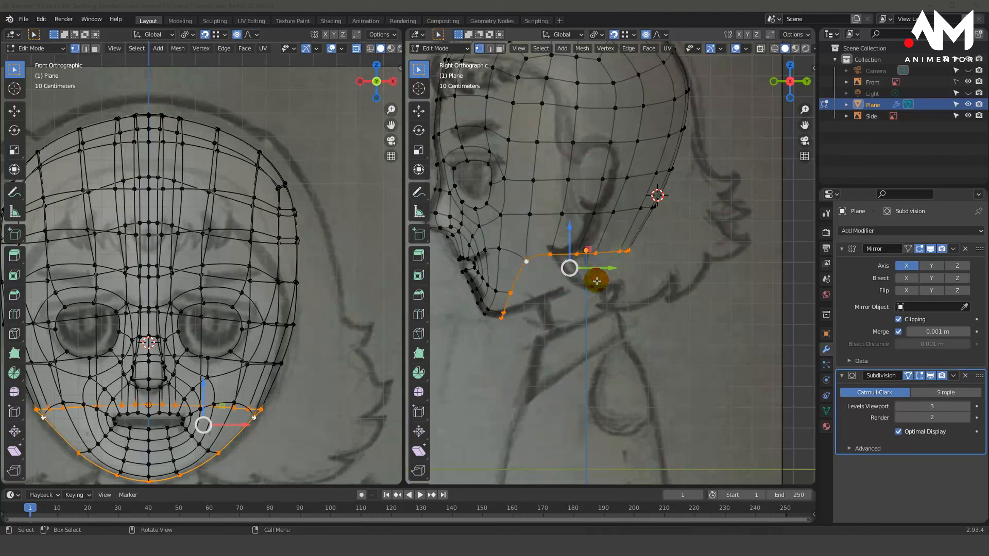
key(g)
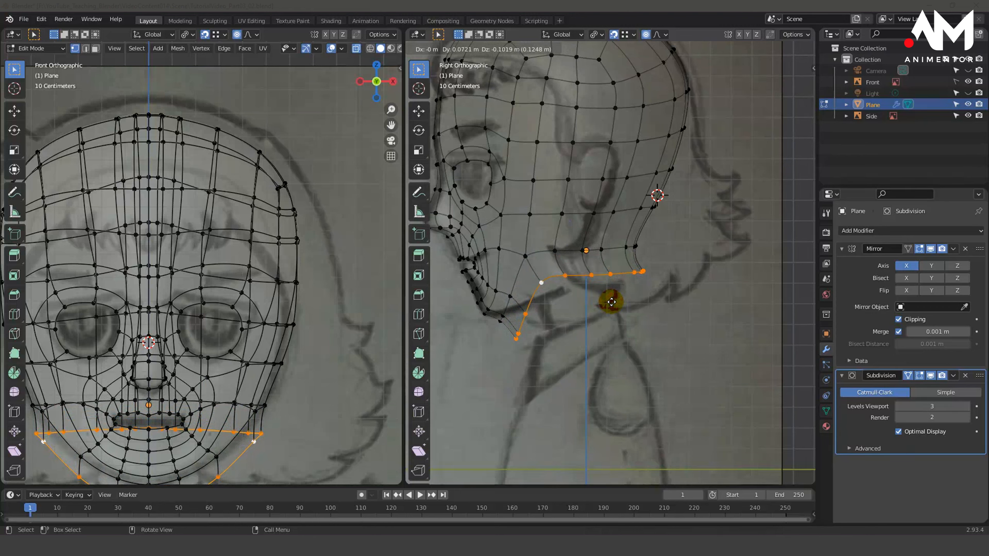
click(611, 302)
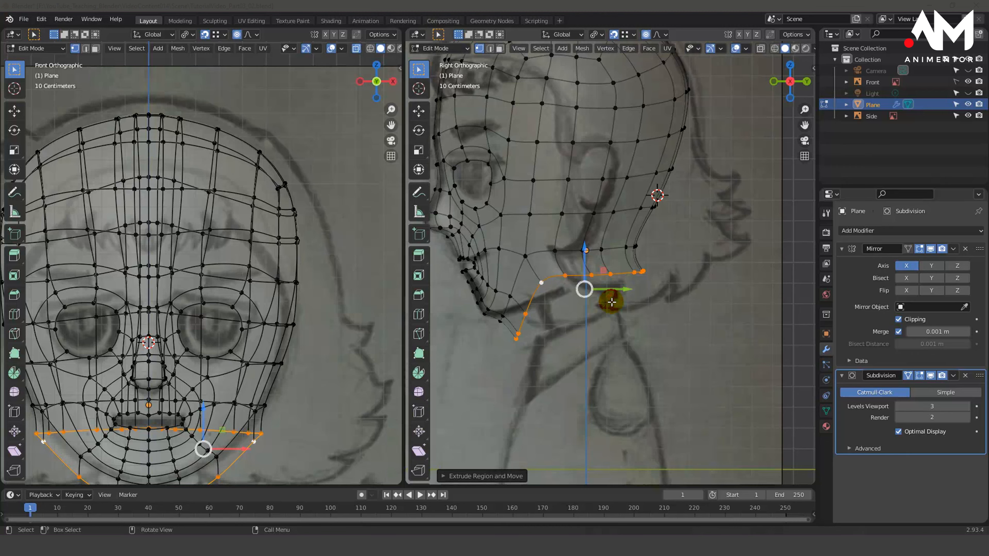
middle_drag(611, 302, 688, 321)
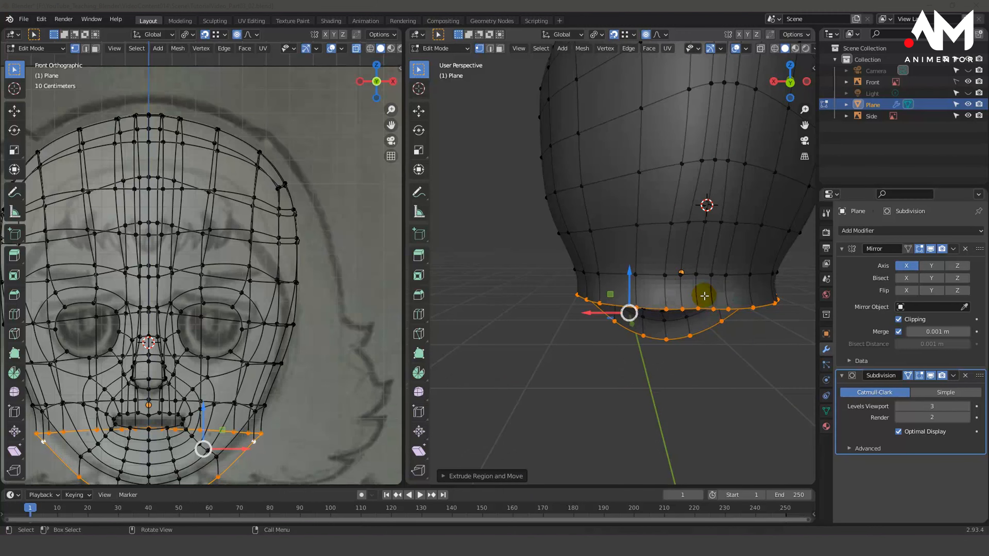
middle_drag(691, 316, 707, 319)
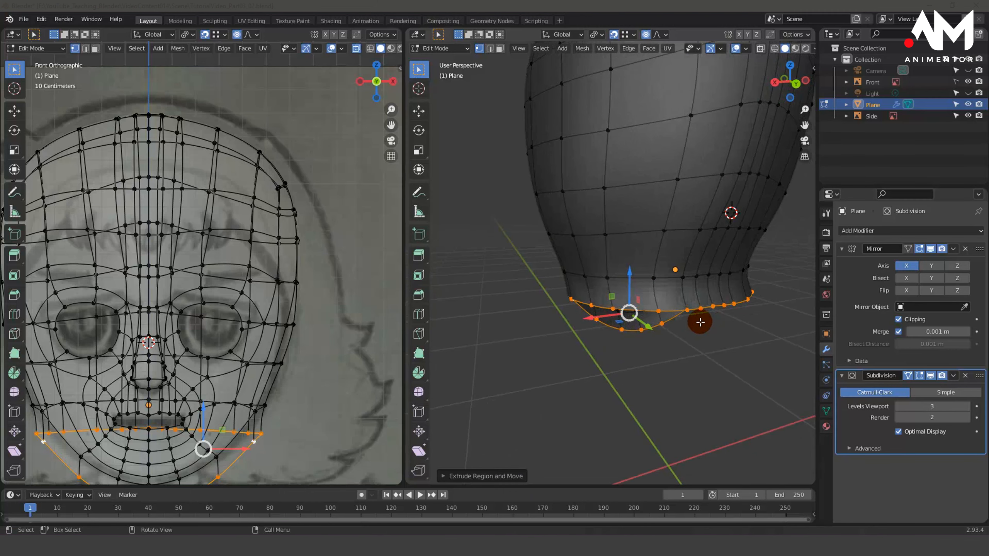
key(s)
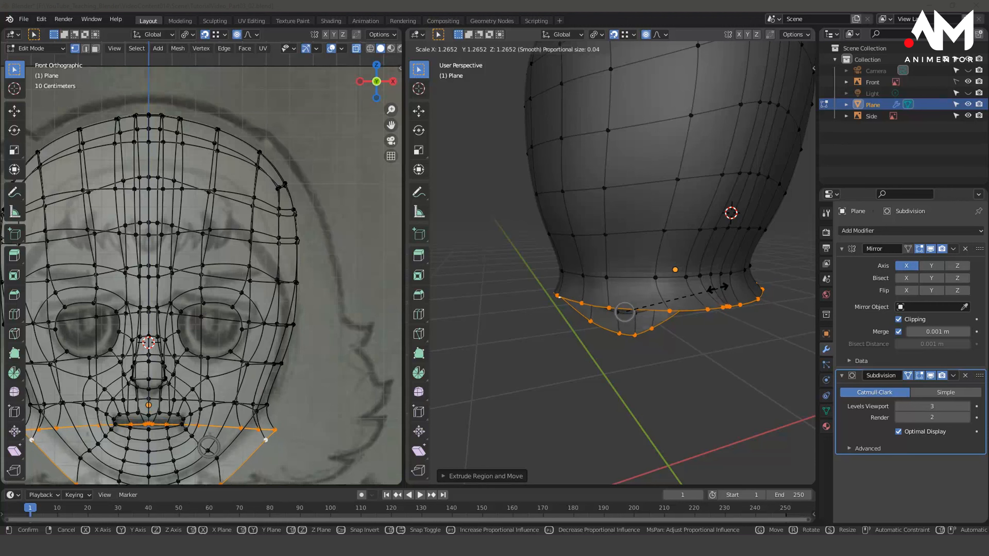
click(728, 323)
middle_drag(728, 321, 774, 306)
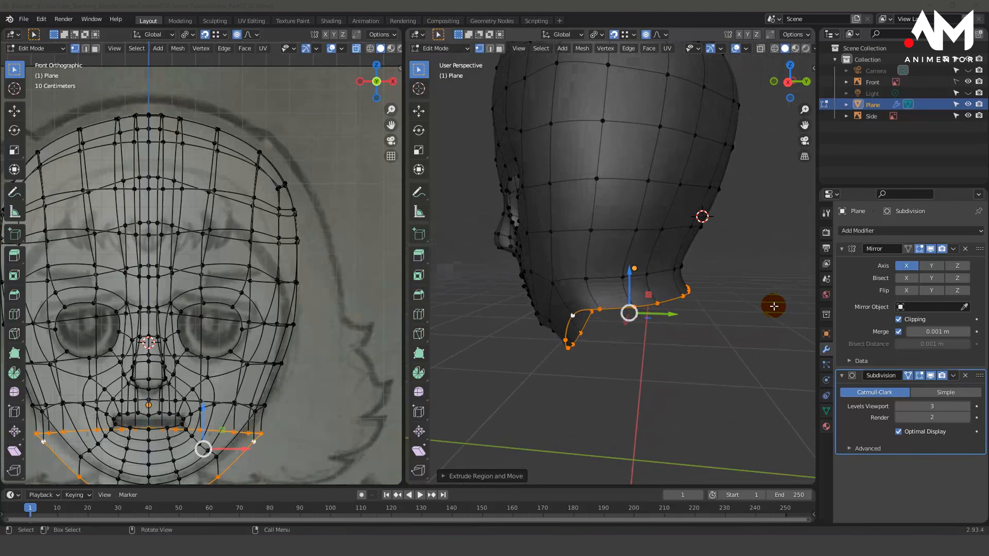
- In the right side view, scale the extruded bottom loop down twice, by about 0.80 each time, towards the neck width
key(KP_3)
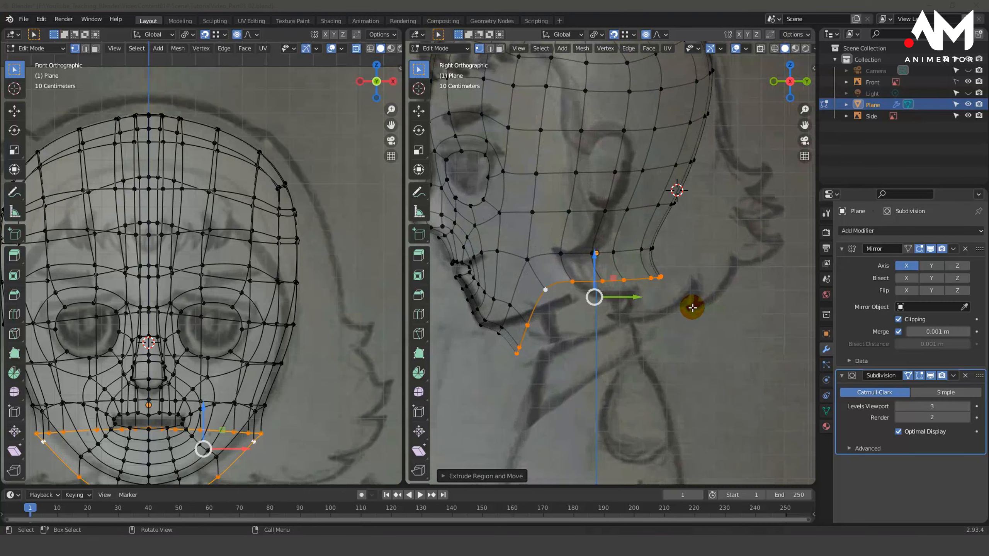
scroll(373, 354, down, 1)
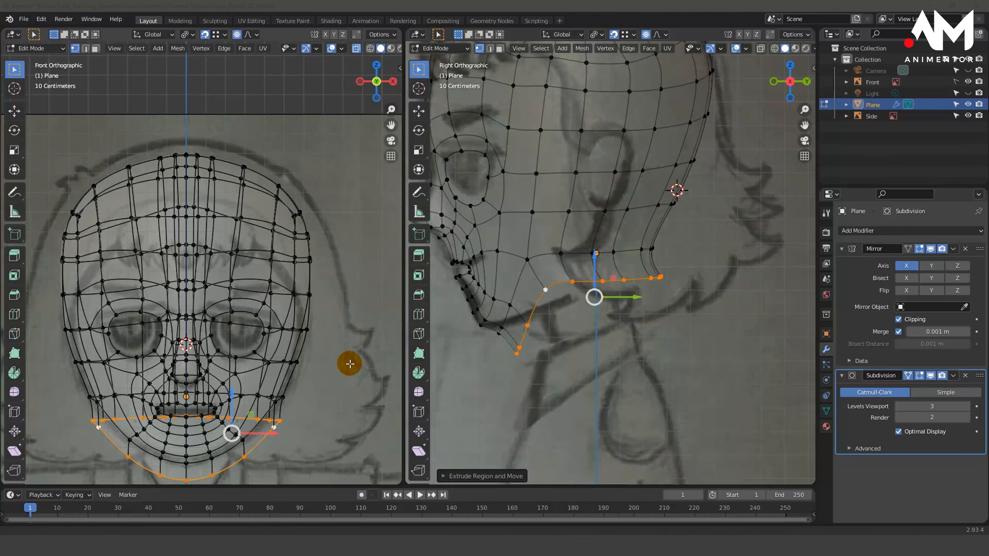
shift+middle_drag(349, 360, 339, 265)
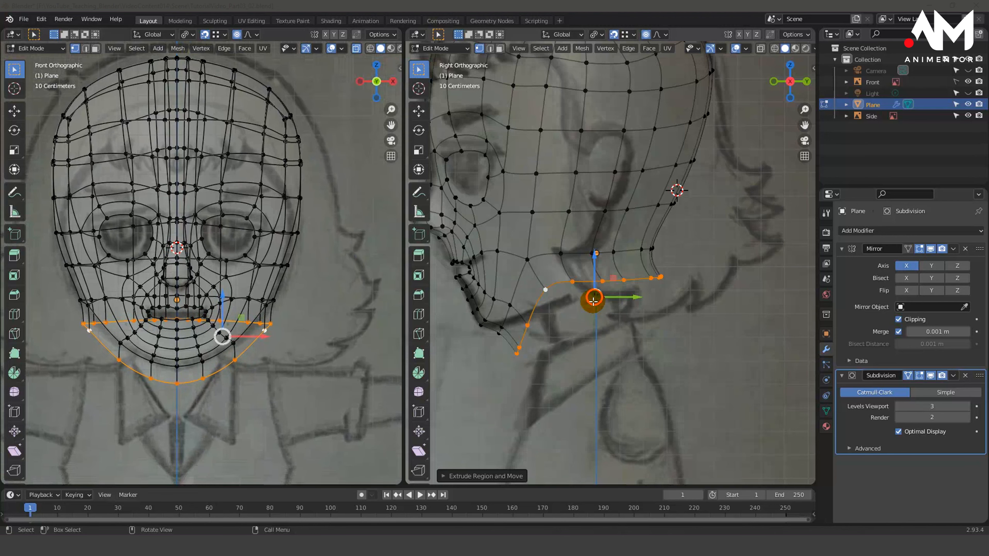
key(s)
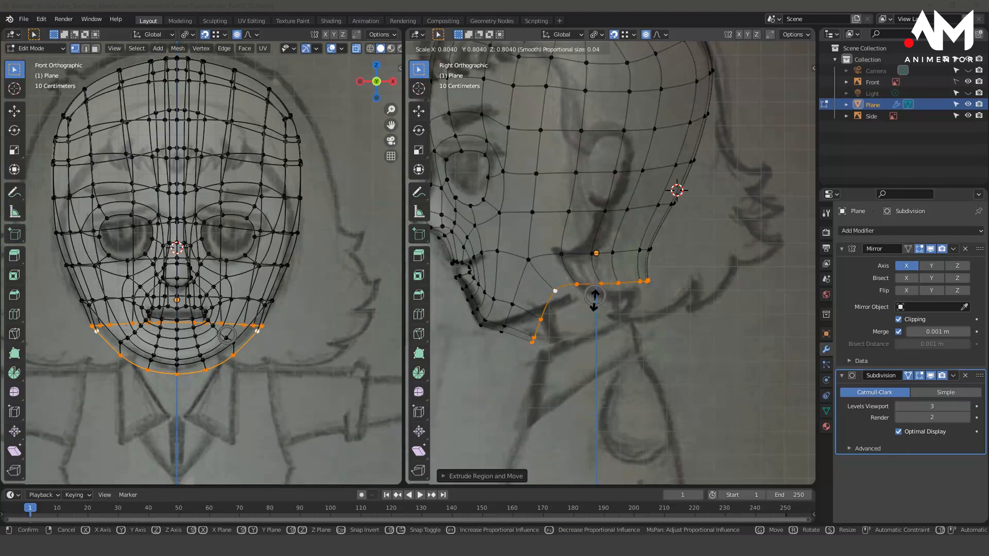
click(595, 300)
middle_drag(644, 332, 582, 322)
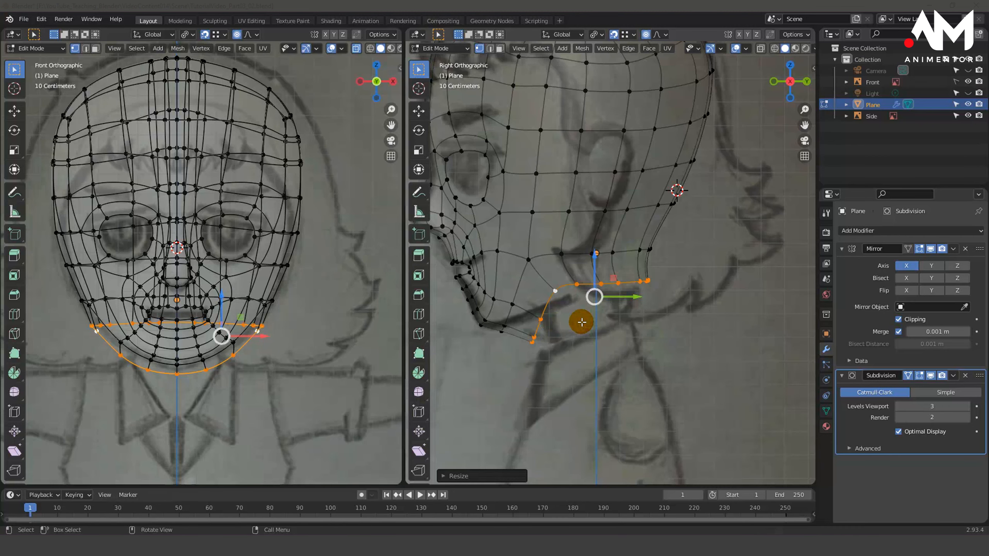
key(s)
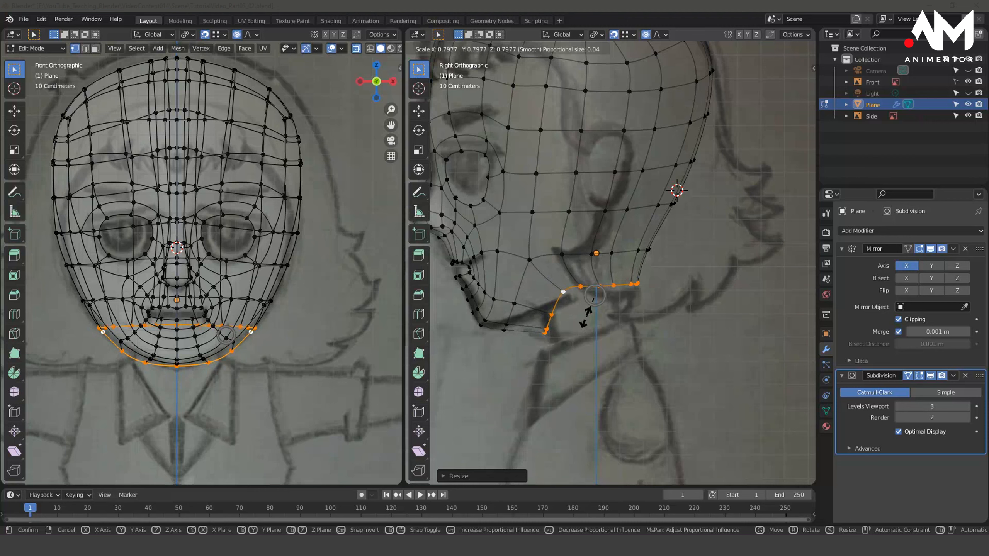
click(586, 316)
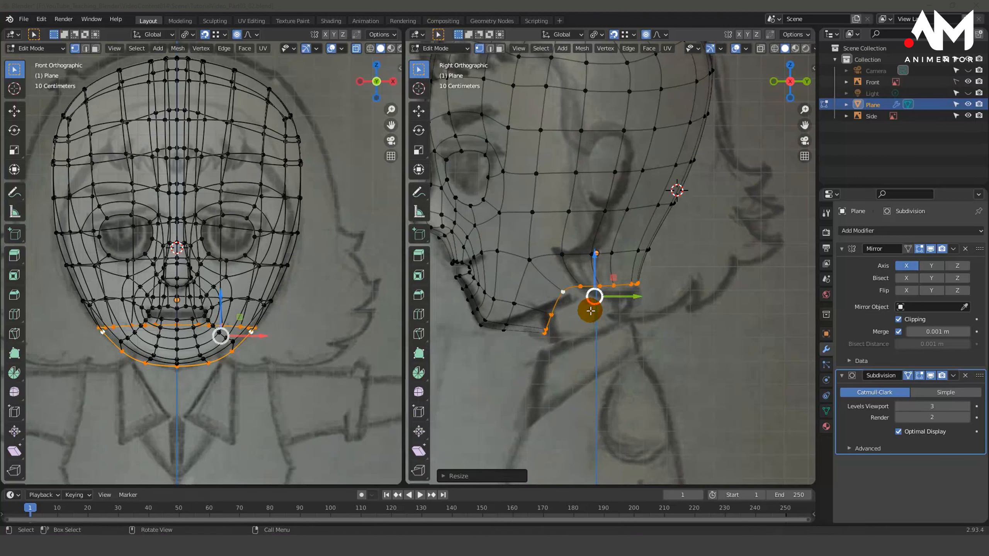
key(s)
key(z)
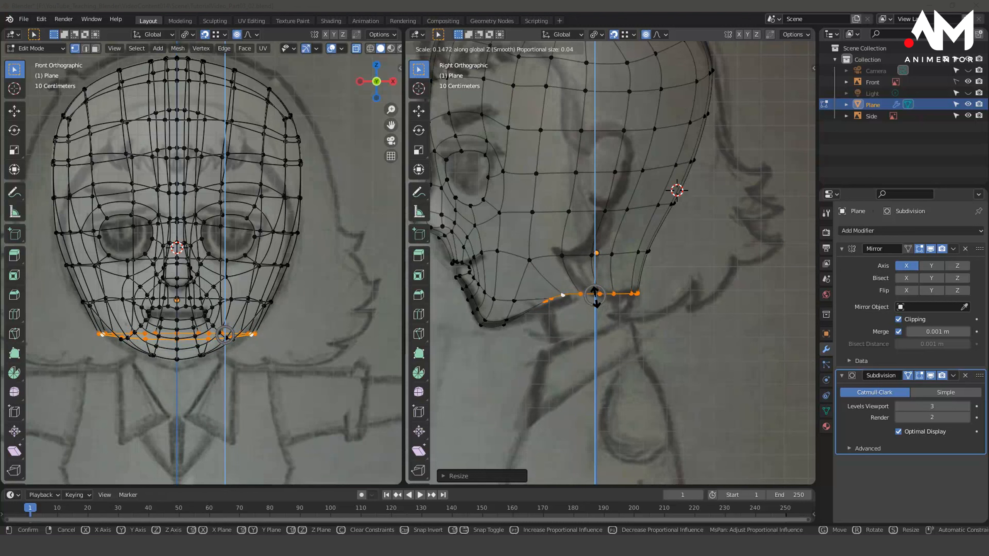
key(Escape)
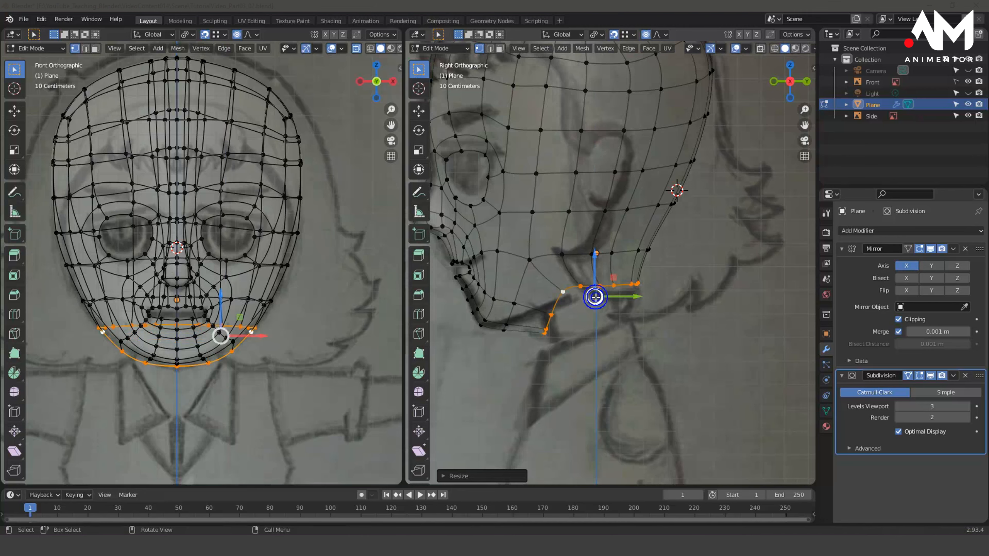
- Flatten the extruded bottom loop by scaling it to 0 along the Z axis
key(s)
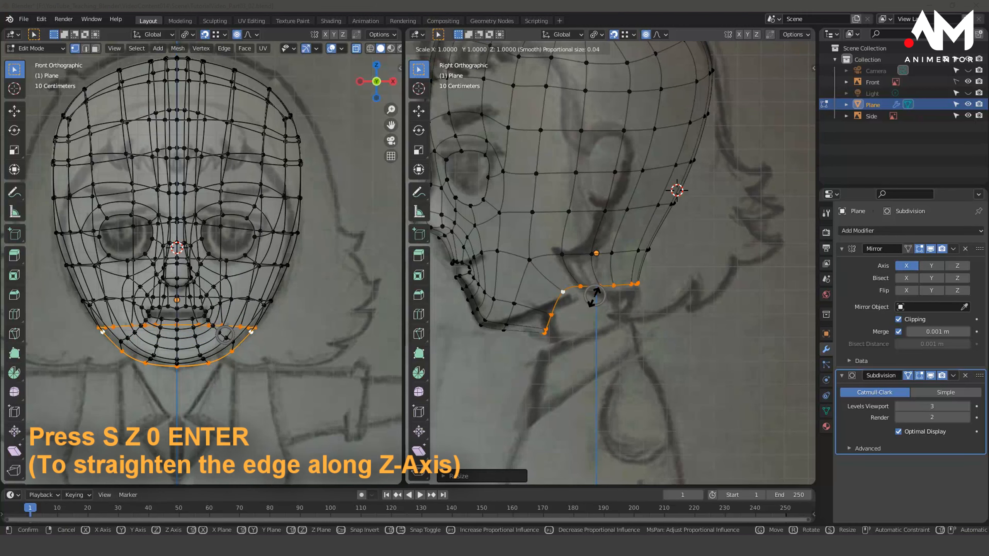
key(z)
key(0)
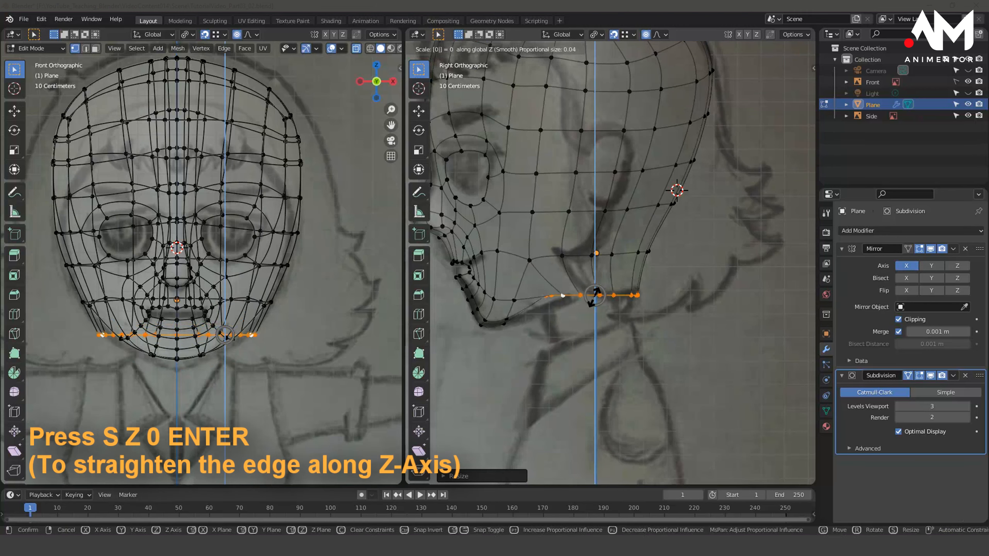
key(Return)
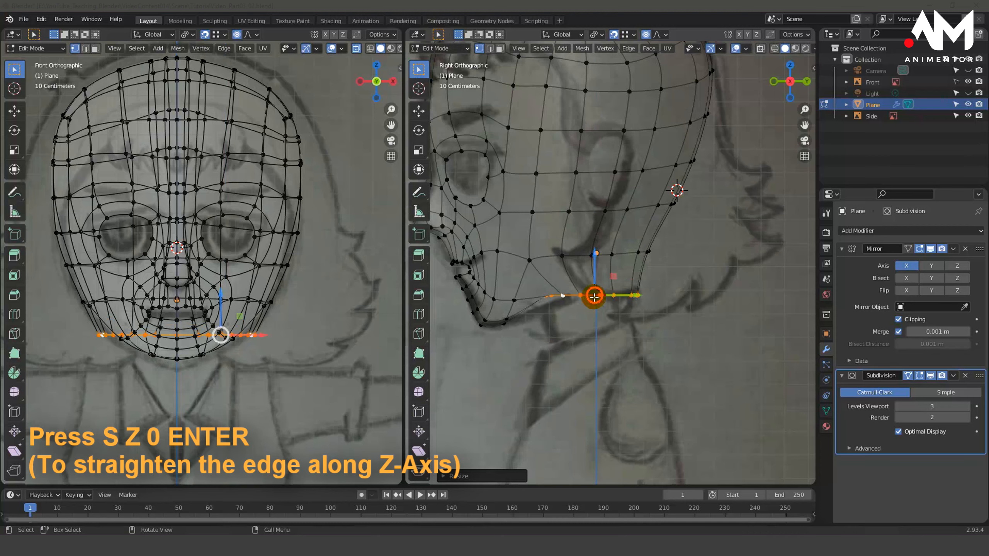
- Rotate the flattened loop about -13° in the side view to follow the jawline slope of the reference
mouse_move(621, 322)
middle_down()
mouse_move(620, 303)
mouse_move(532, 293)
mouse_move(656, 304)
mouse_move(620, 276)
middle_up()
scroll(604, 312, up, 2)
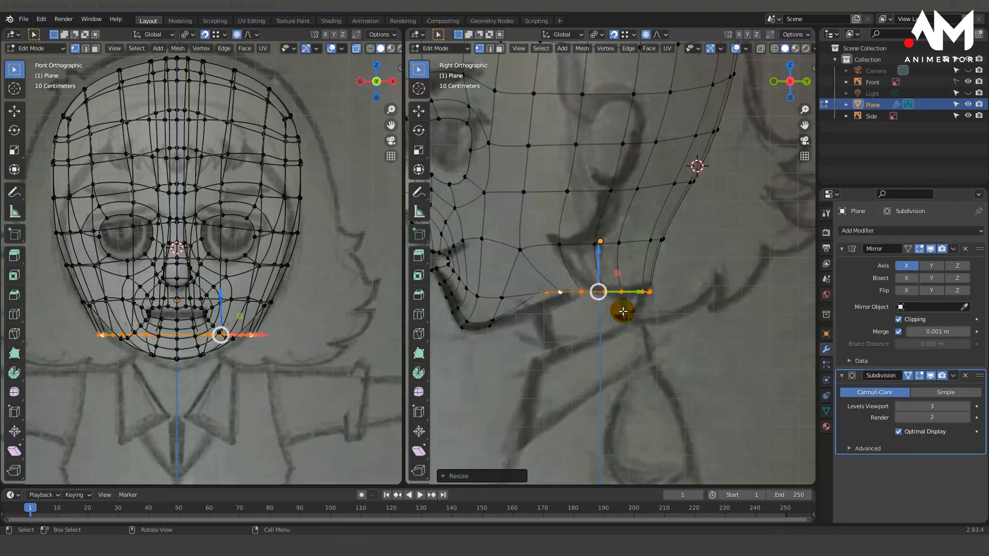
key(r)
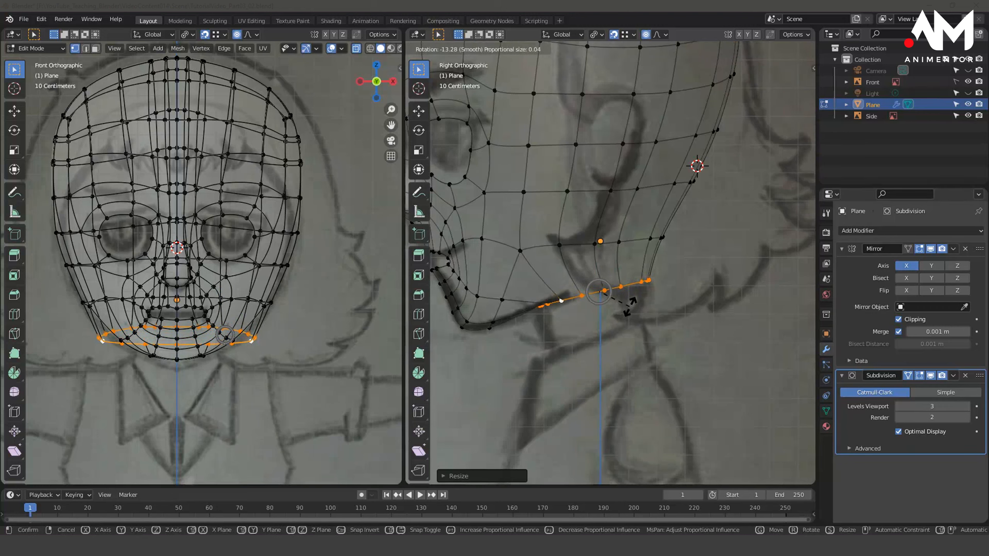
click(625, 304)
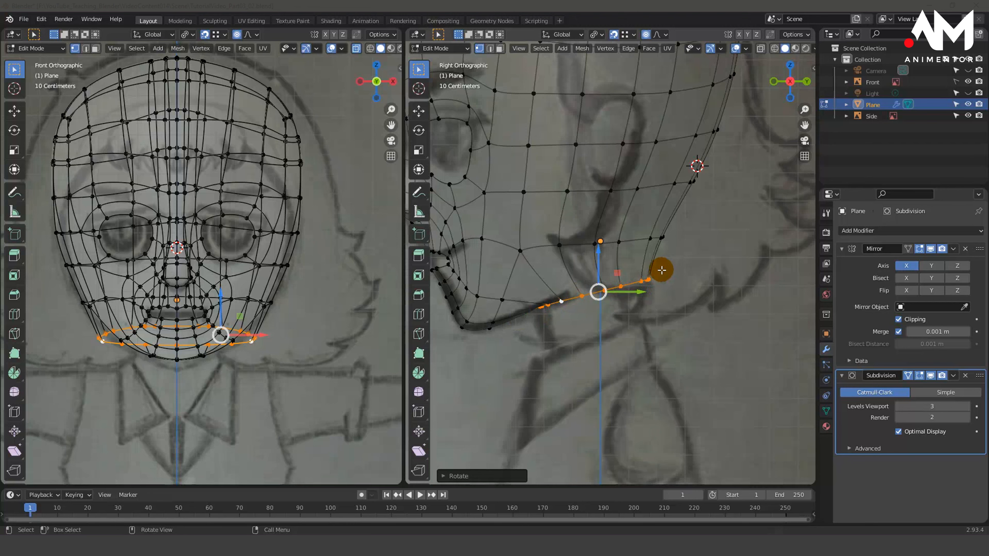
- Turn on X-ray, select the rear vertices of the head's bottom loop and move them about 0.07 m forward along Y
drag(661, 270, 596, 309)
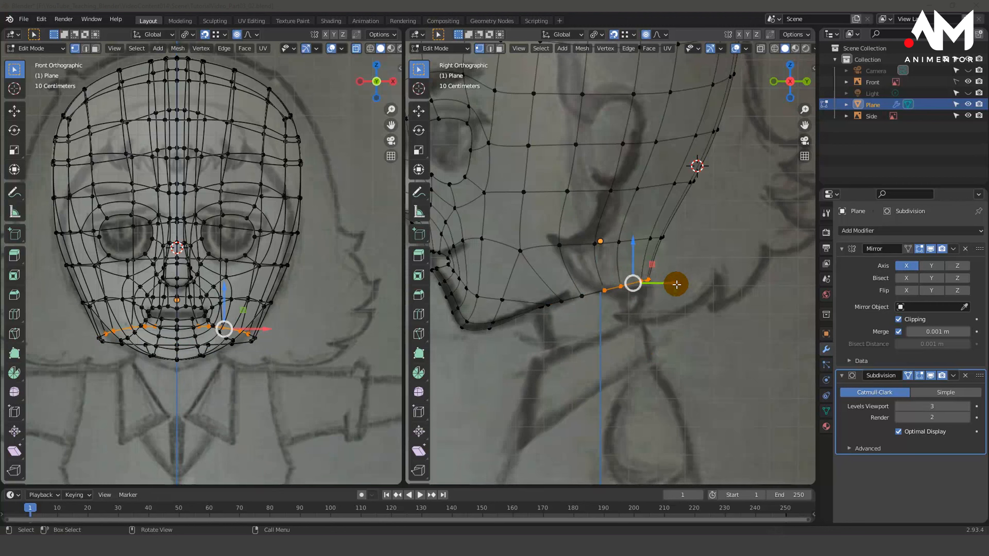
drag(677, 284, 662, 288)
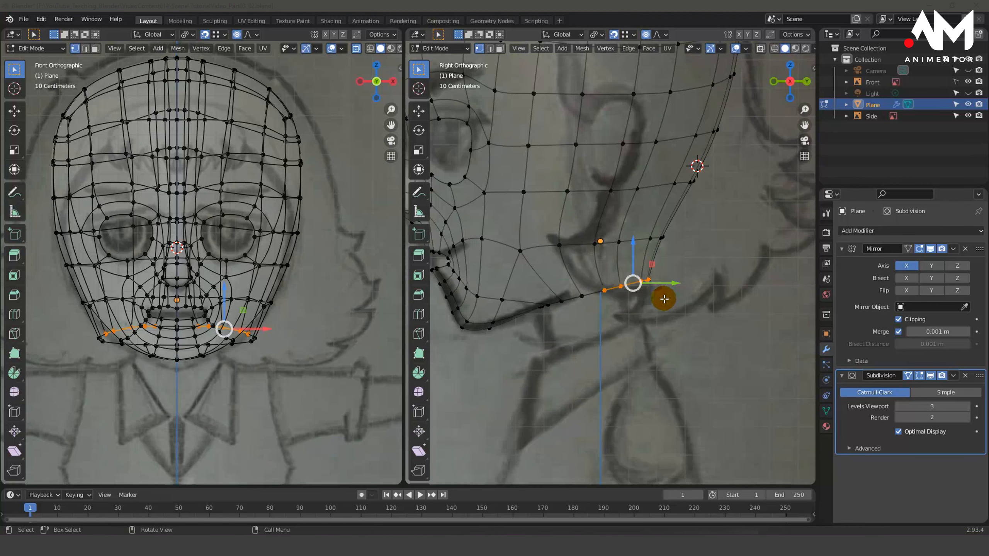
key(alt+z)
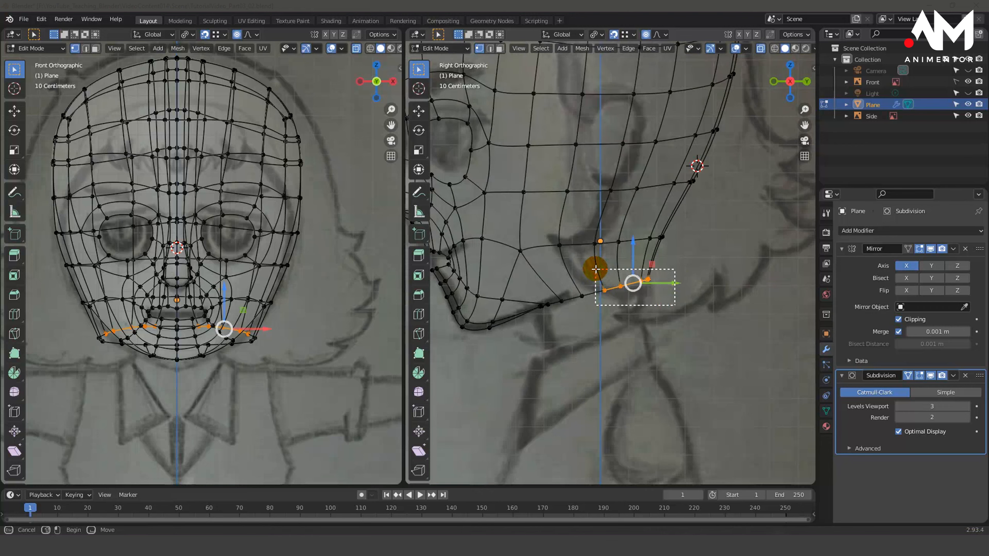
shift+click(629, 286)
key(g)
key(y)
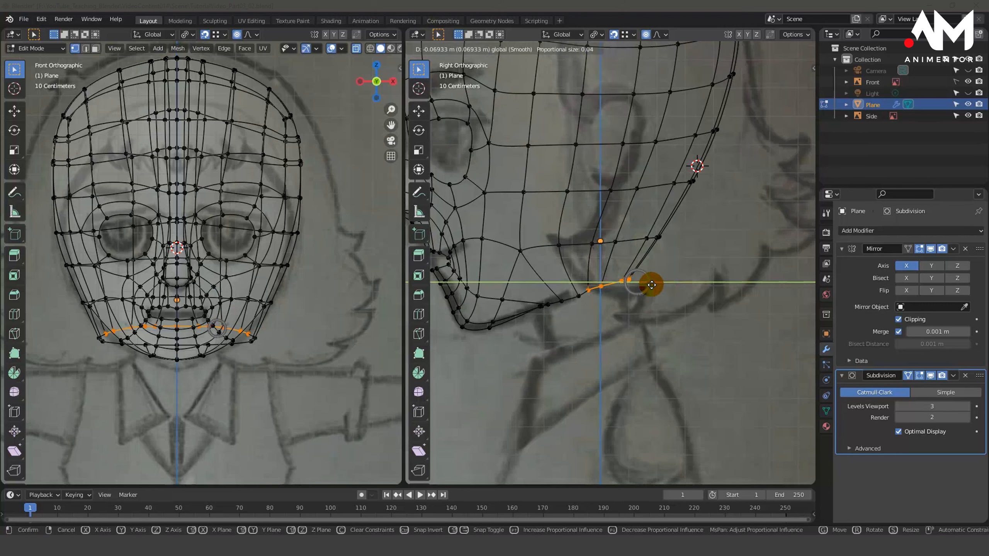
click(651, 285)
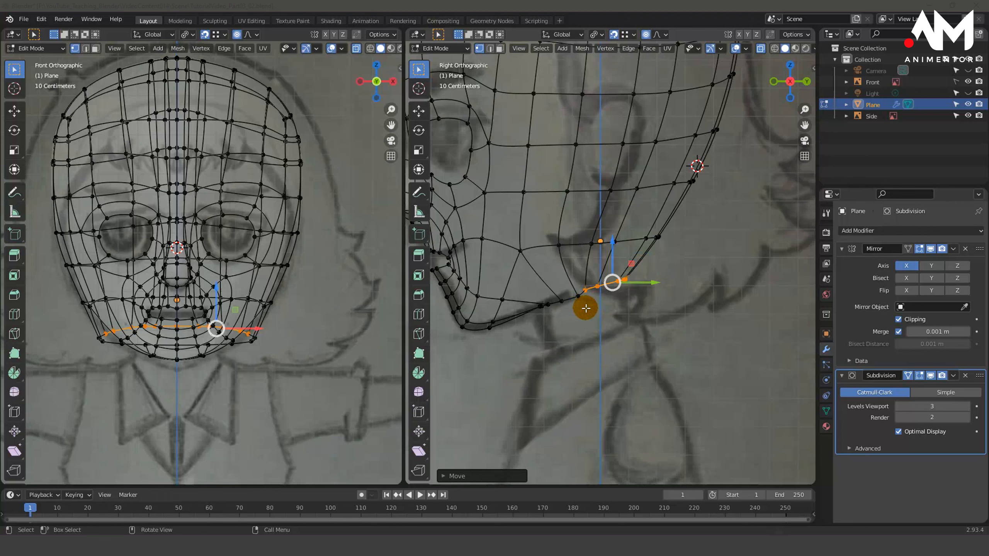
- Select the jaw-side vertices of the bottom loop and move them about 0.013 m forward and slightly up, keeping X locked
drag(586, 308, 556, 292)
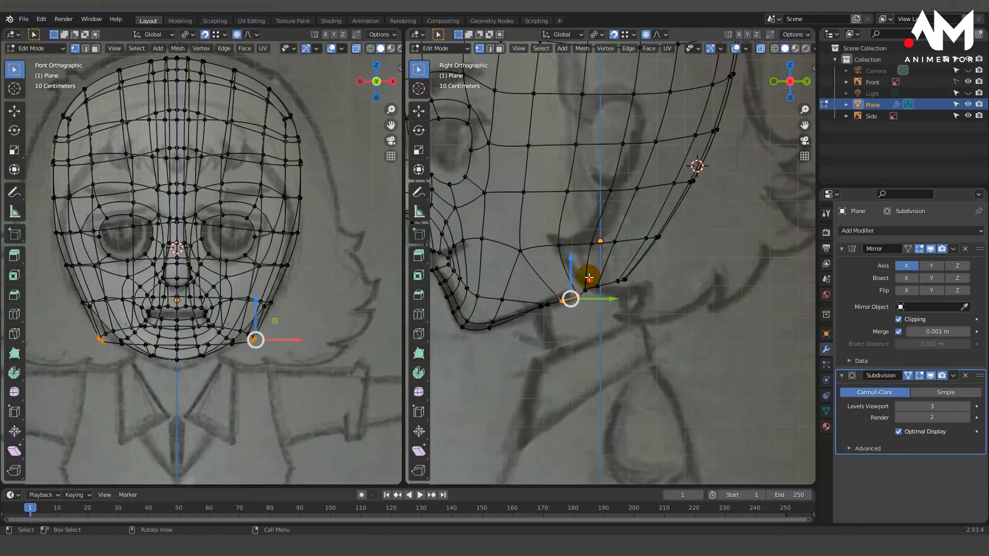
key(g)
key(shift+x)
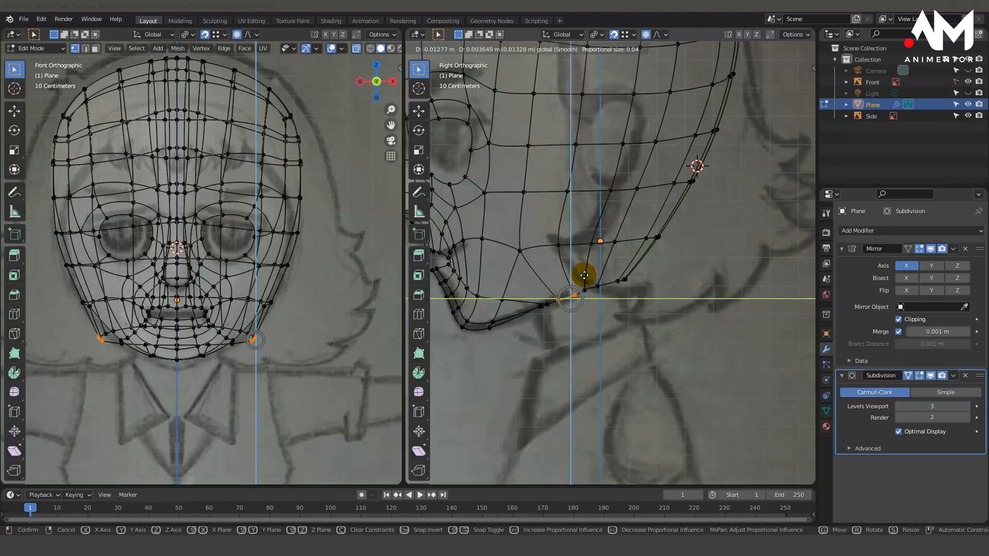
click(584, 274)
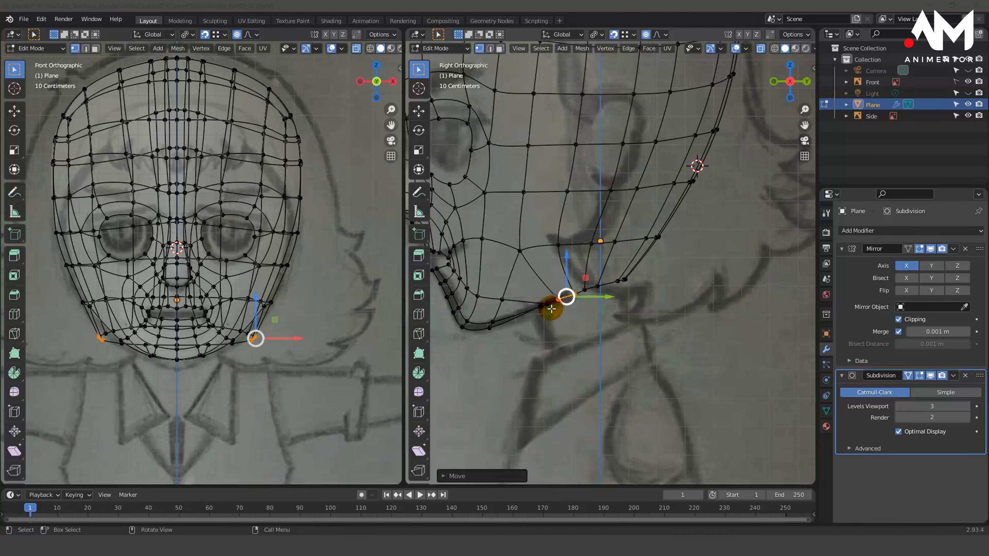
- Nudge the front and side vertices of the bottom loop in the side view to follow the jawline
drag(526, 295, 550, 314)
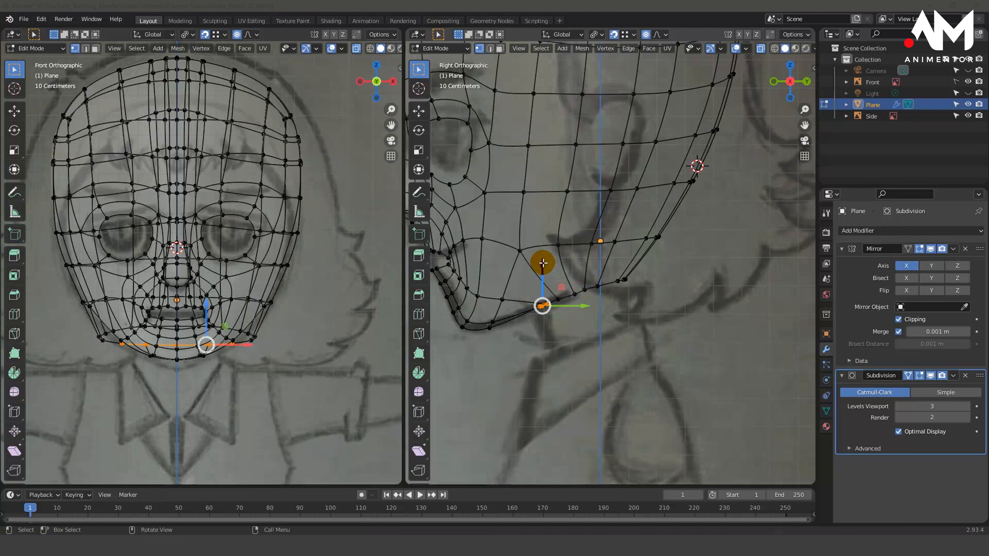
drag(543, 264, 546, 266)
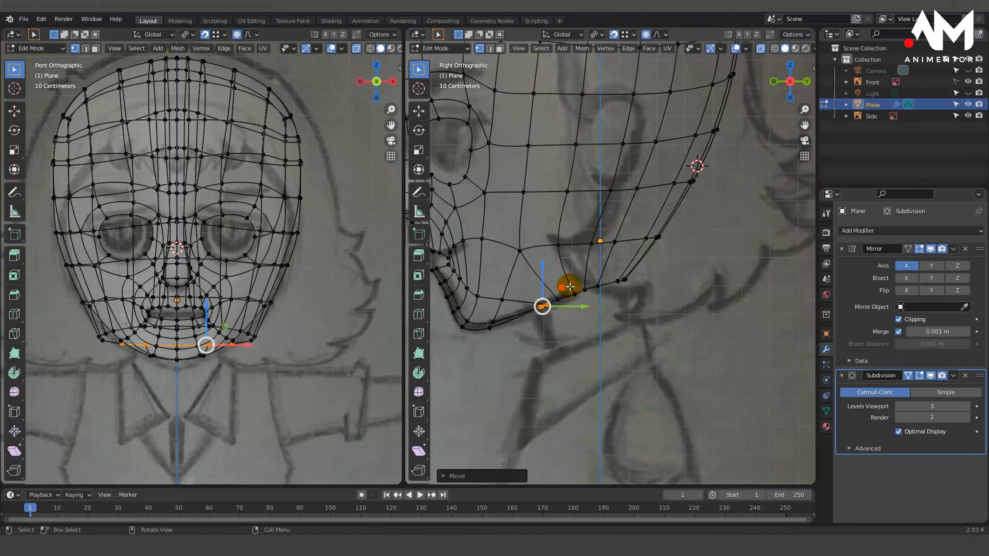
drag(568, 287, 619, 297)
click(595, 331)
drag(568, 324, 611, 293)
- Check the loop in perspective, return to the right side view and select the entire bottom edge loop
middle_drag(670, 285, 646, 343)
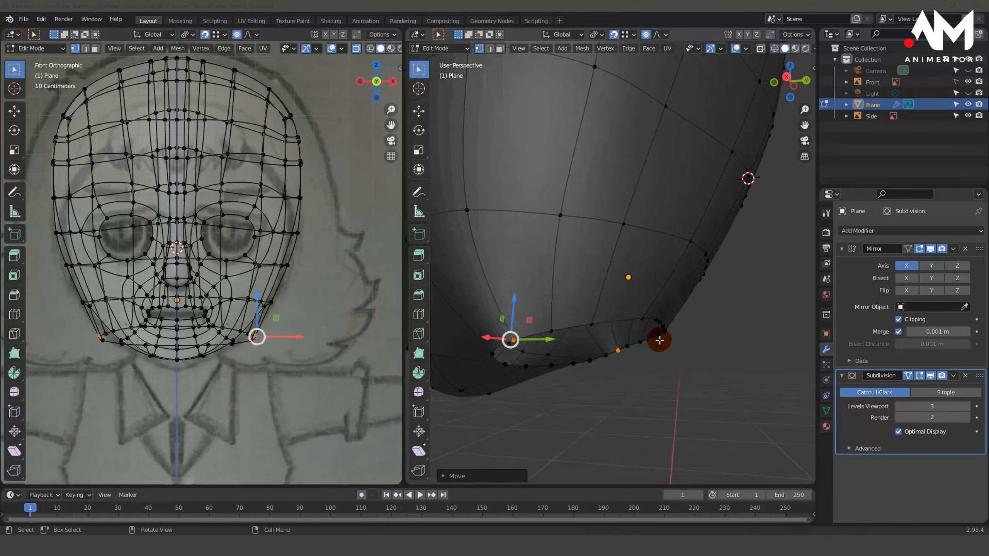
key(KP_3)
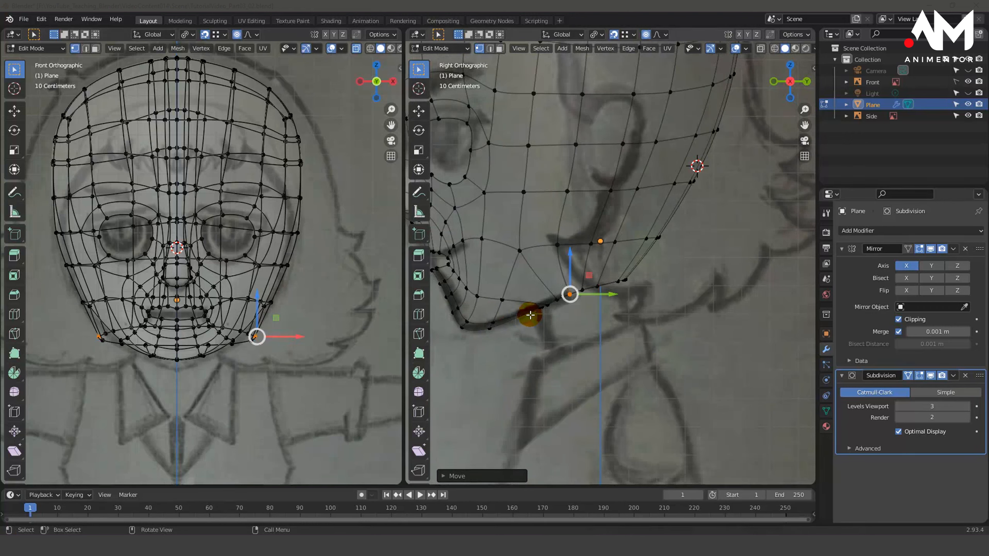
alt+click(588, 290)
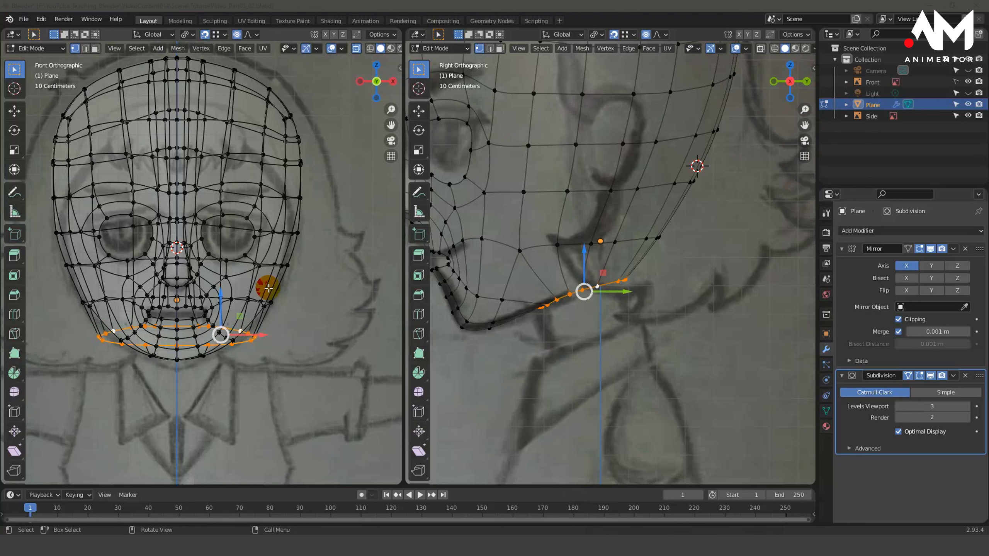
key(s)
key(x)
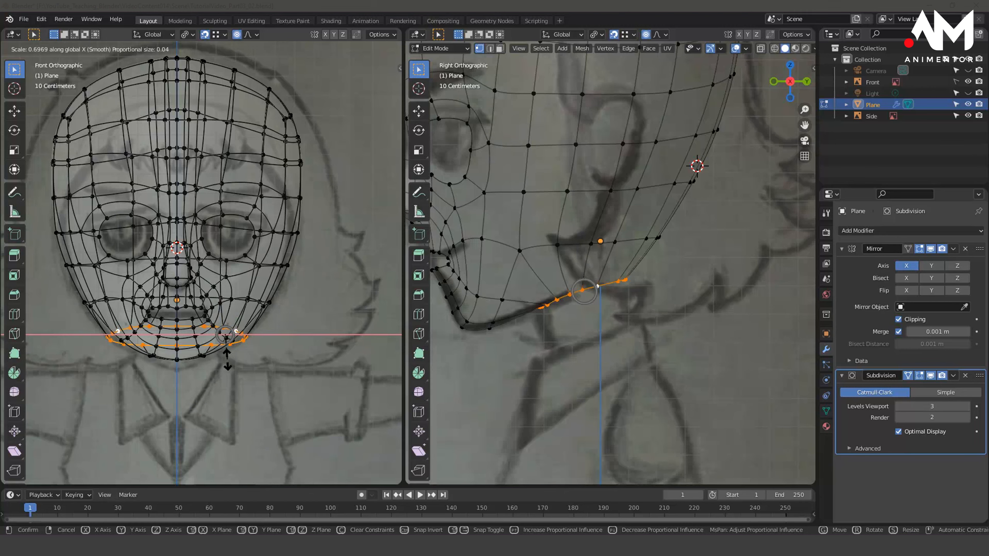
click(213, 343)
- Scale the selected bottom edge loop to about 0.39 along X in the front view to narrow it
middle_drag(638, 335, 566, 327)
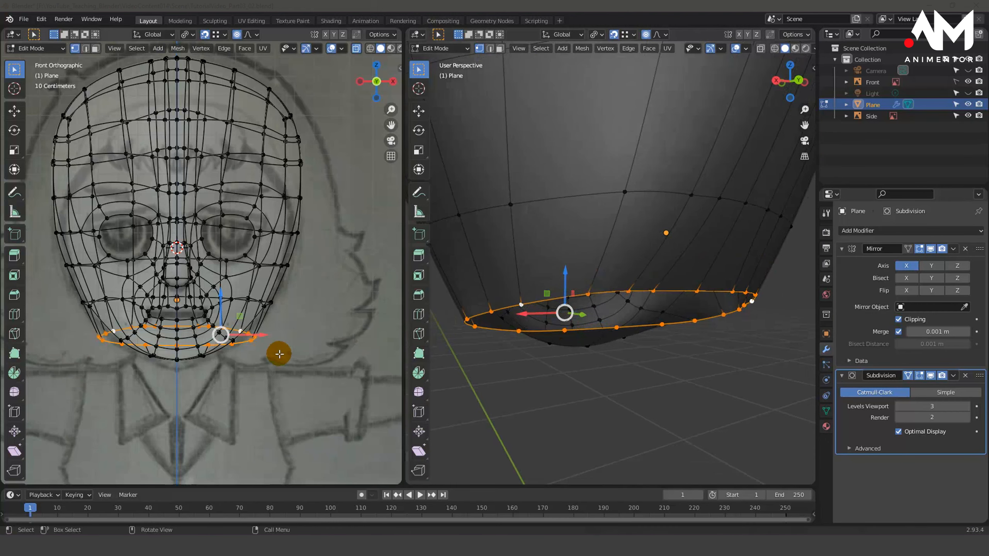
key(s)
key(x)
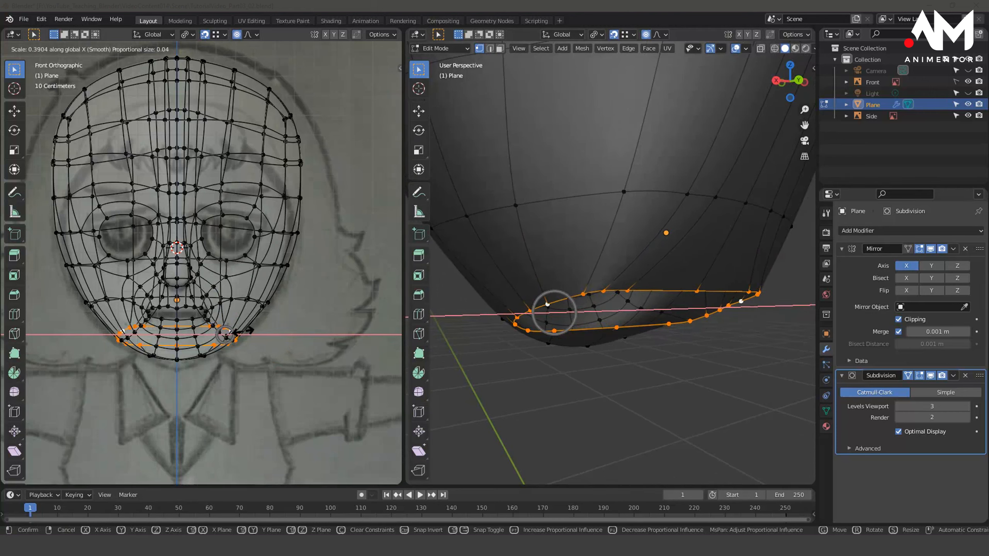
click(246, 331)
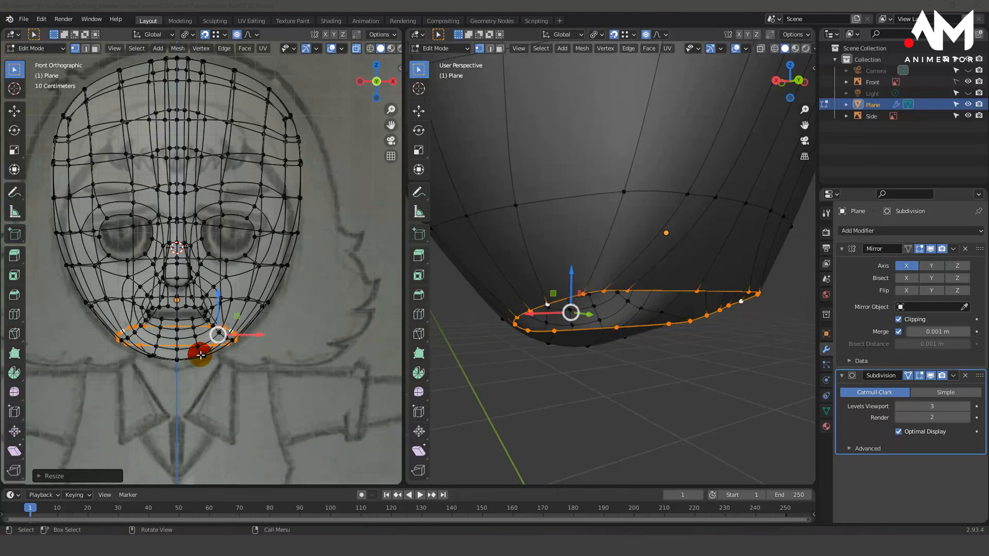
- Reselect the narrowed bottom edge loop in the side view and examine the neck opening from below
middle_drag(641, 344, 687, 294)
key(KP_3)
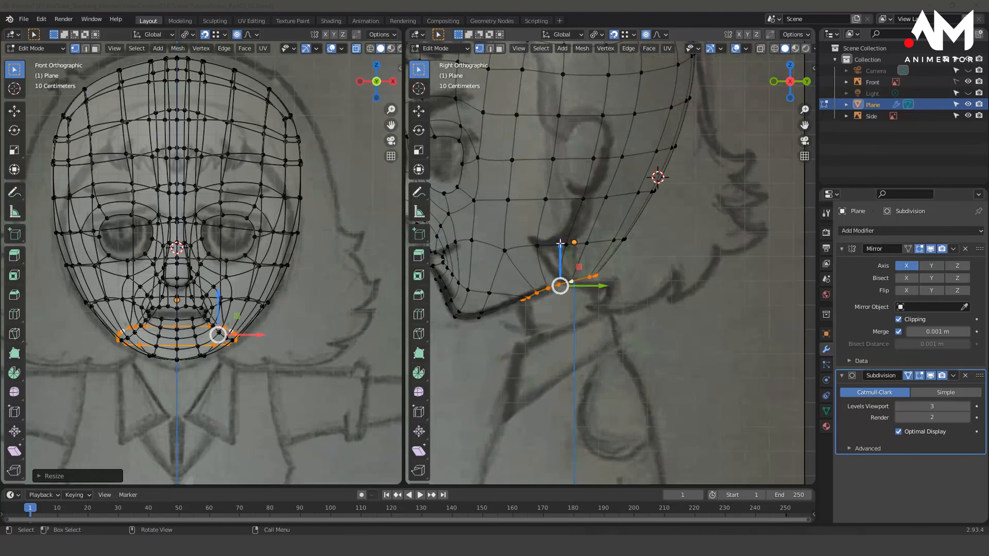
alt+click(211, 343)
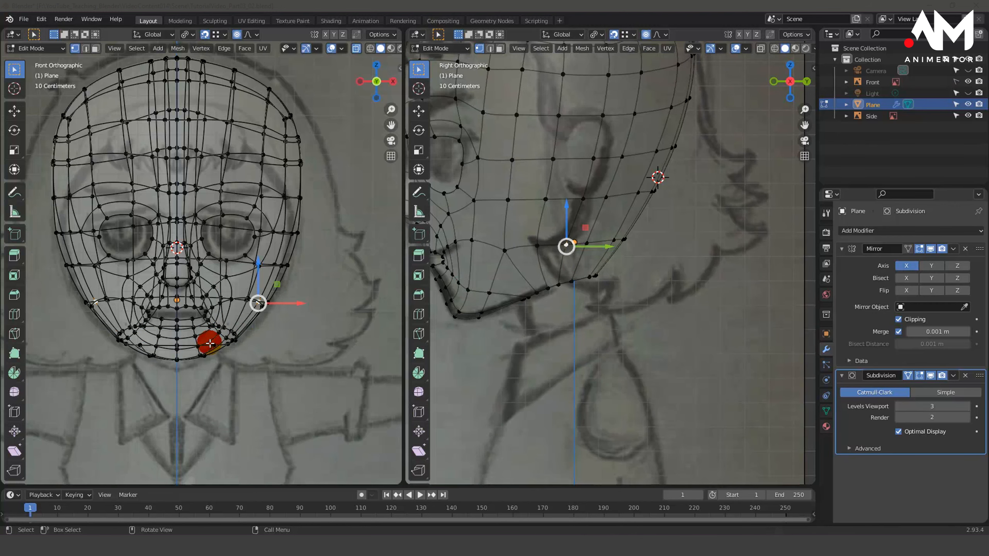
alt+click(564, 284)
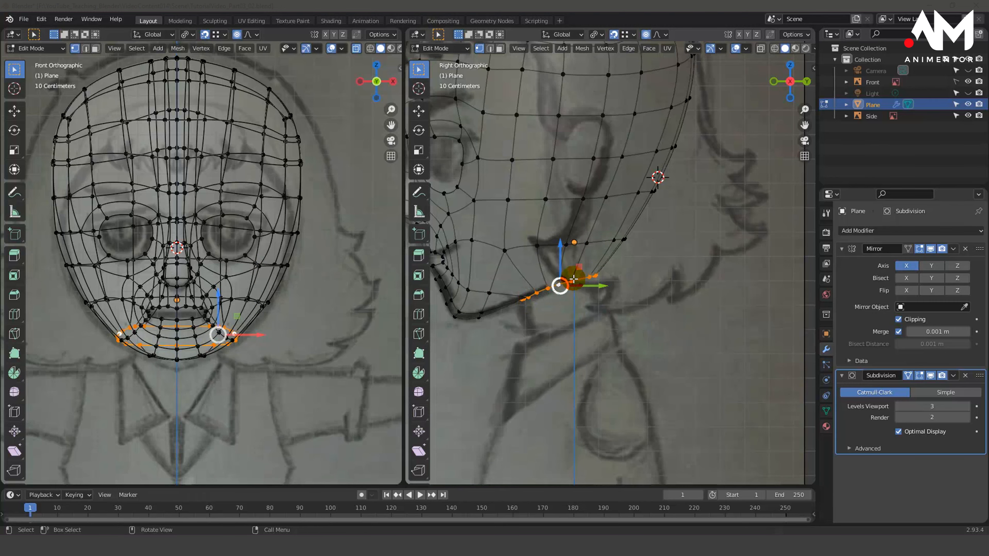
middle_drag(668, 319, 555, 264)
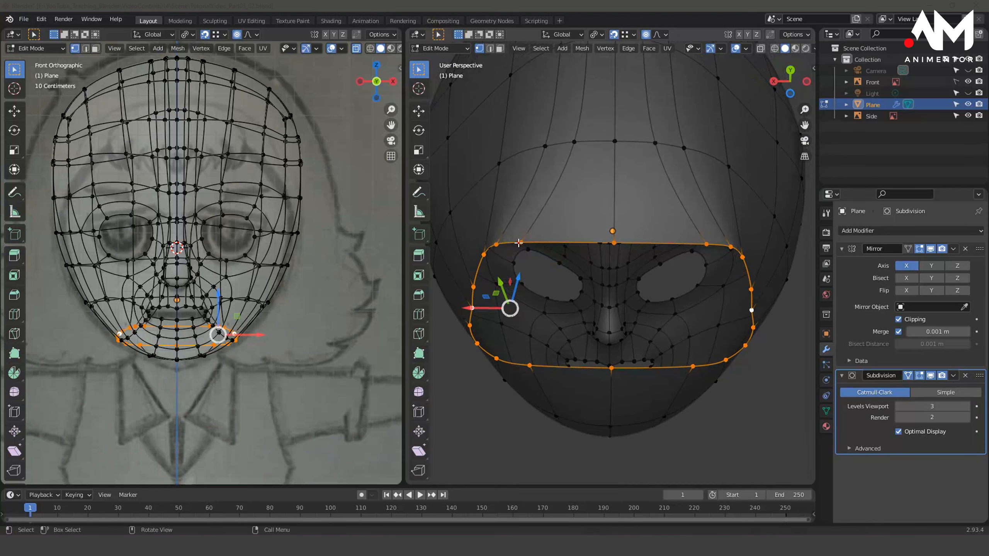
- Select the outer vertex on the rear edge of the neck opening and move it inward along X towards the centre line
click(518, 243)
drag(456, 241, 530, 238)
right_click(530, 238)
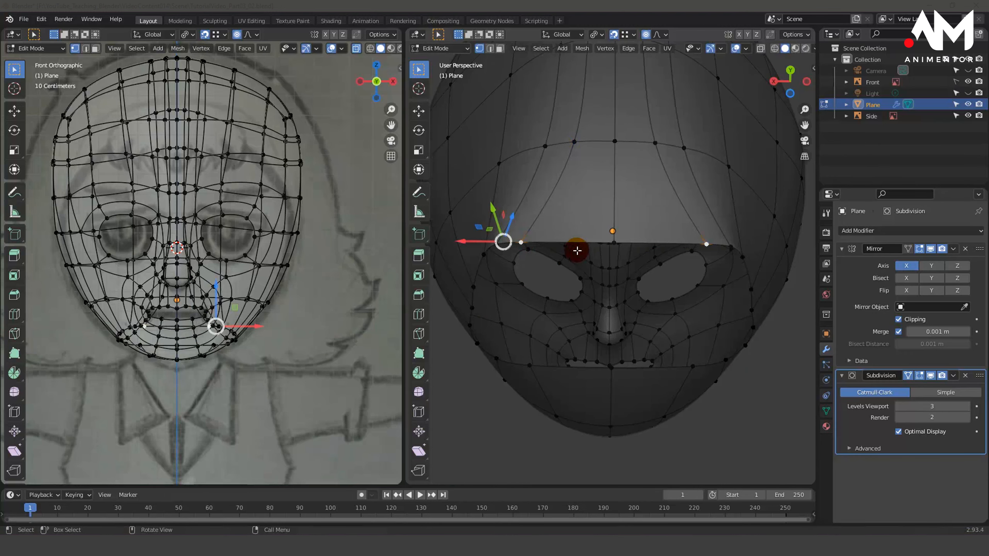
mouse_move(577, 251)
middle_down()
mouse_move(620, 247)
mouse_move(581, 225)
mouse_move(580, 237)
mouse_move(594, 238)
mouse_move(585, 241)
middle_up()
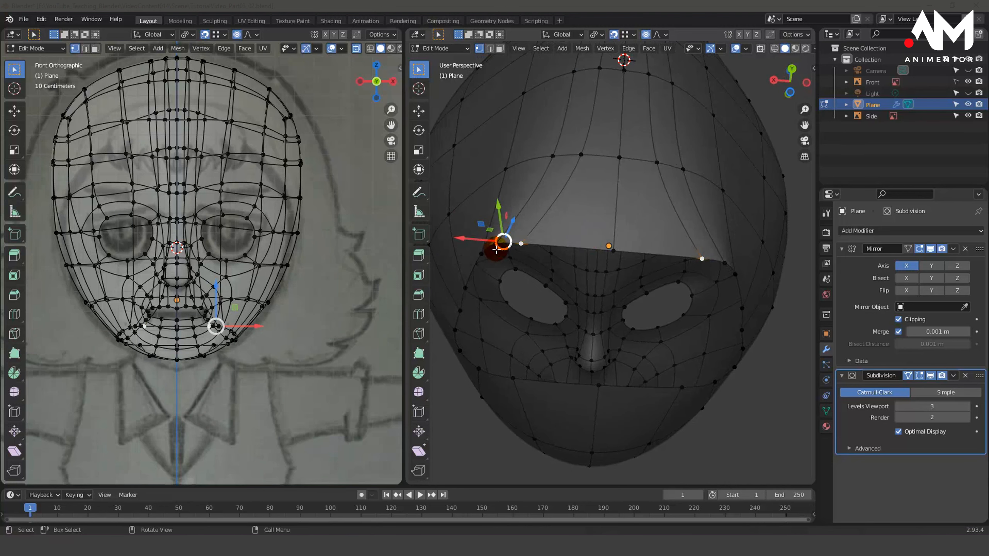
drag(455, 234, 528, 240)
mouse_move(499, 274)
middle_down()
mouse_move(514, 276)
mouse_move(494, 273)
middle_up()
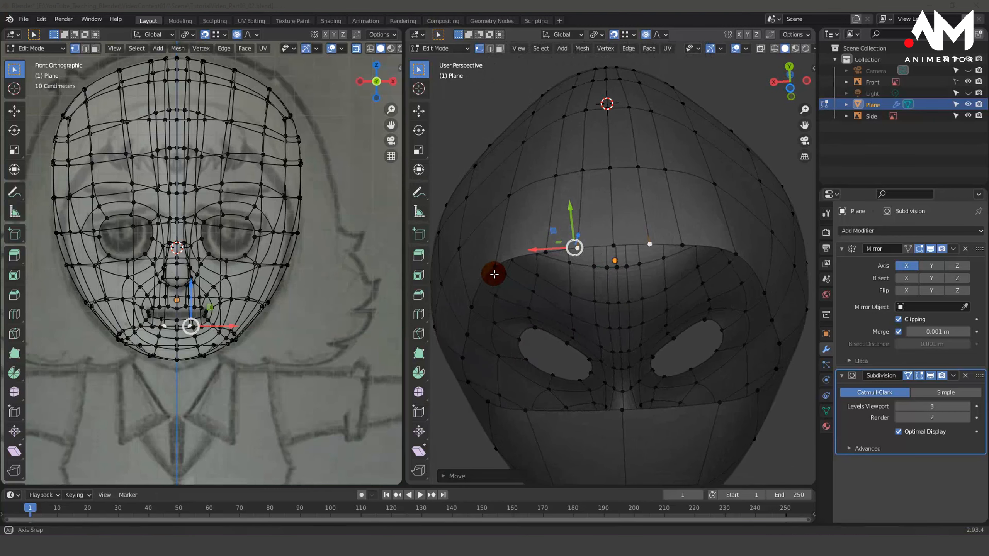
middle_drag(680, 335, 726, 369)
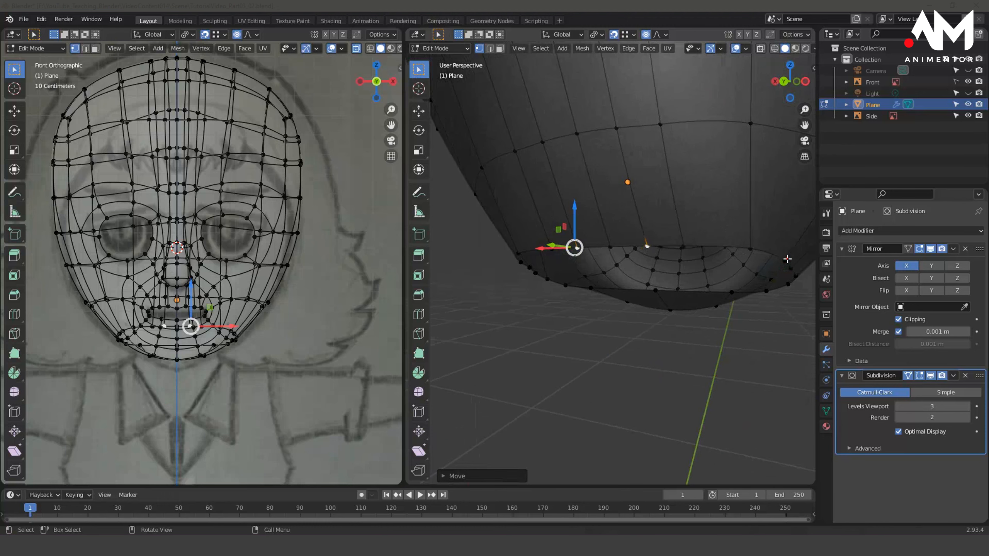
- Adjust the rear corner vertex of the neck opening slightly along Y, and shift the corner slightly outward along X
click(790, 282)
middle_drag(790, 288, 790, 234)
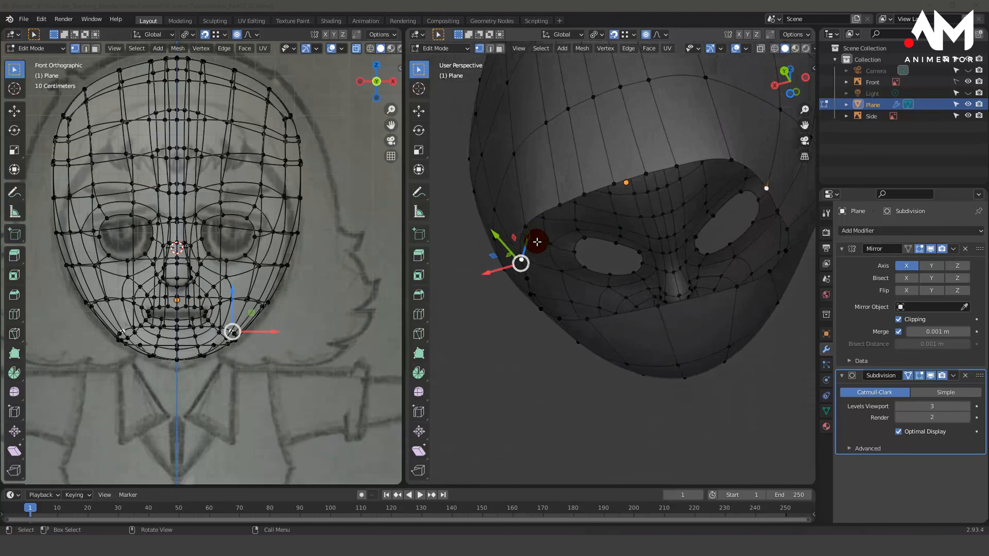
drag(487, 233, 488, 221)
click(782, 238)
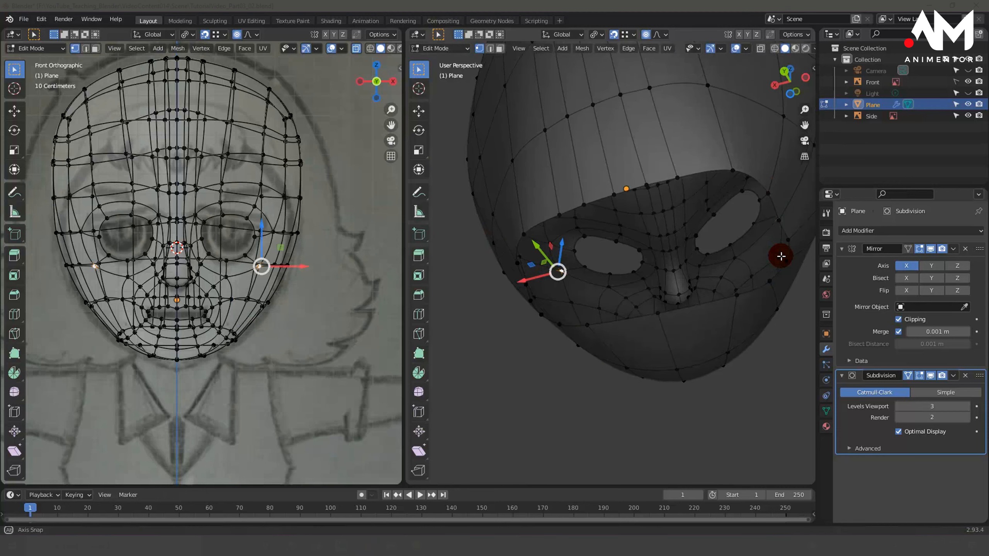
middle_drag(782, 256, 419, 283)
key(ctrl+z)
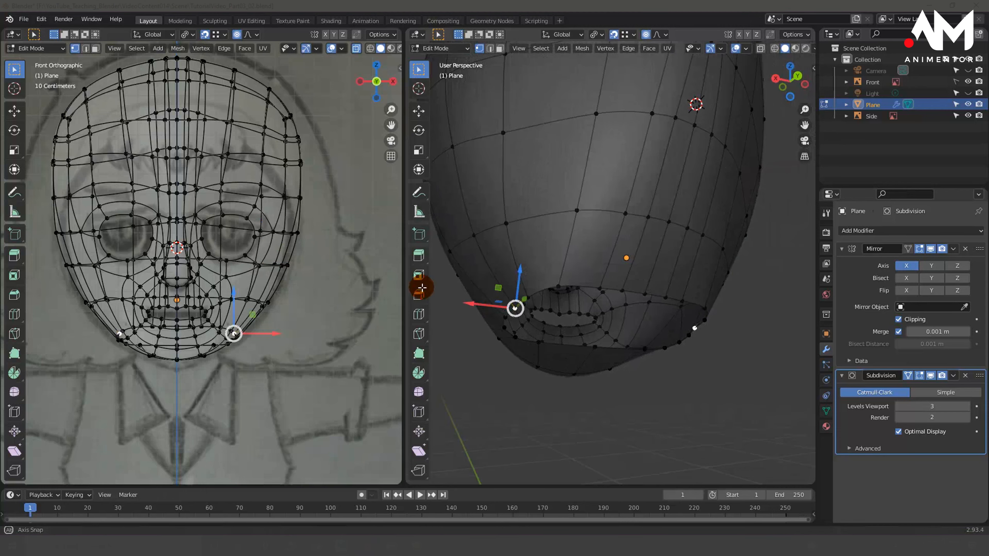
key(g)
key(x)
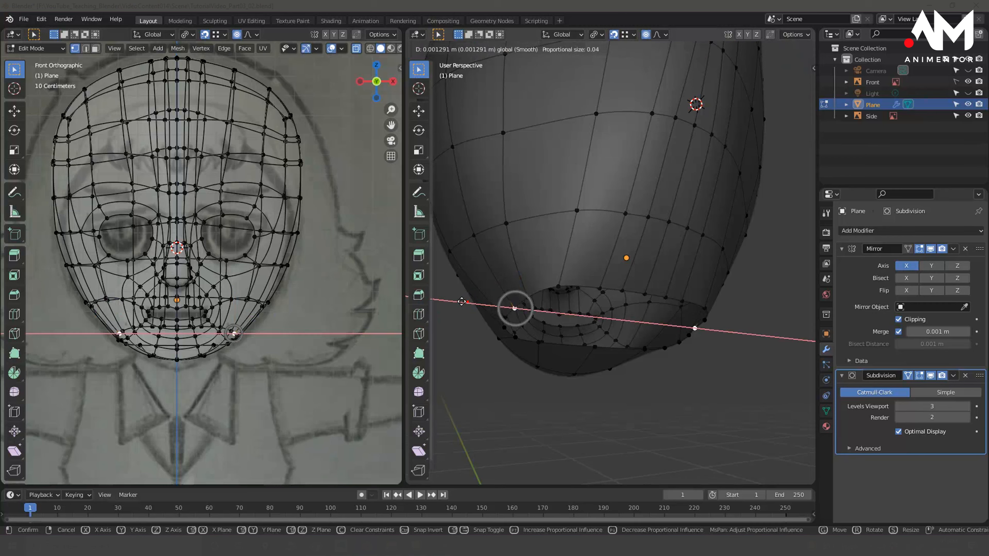
click(452, 299)
- From below, select the side vertex near the rear corner of the neck opening and move it slightly outward along X
middle_drag(623, 331, 524, 285)
click(518, 280)
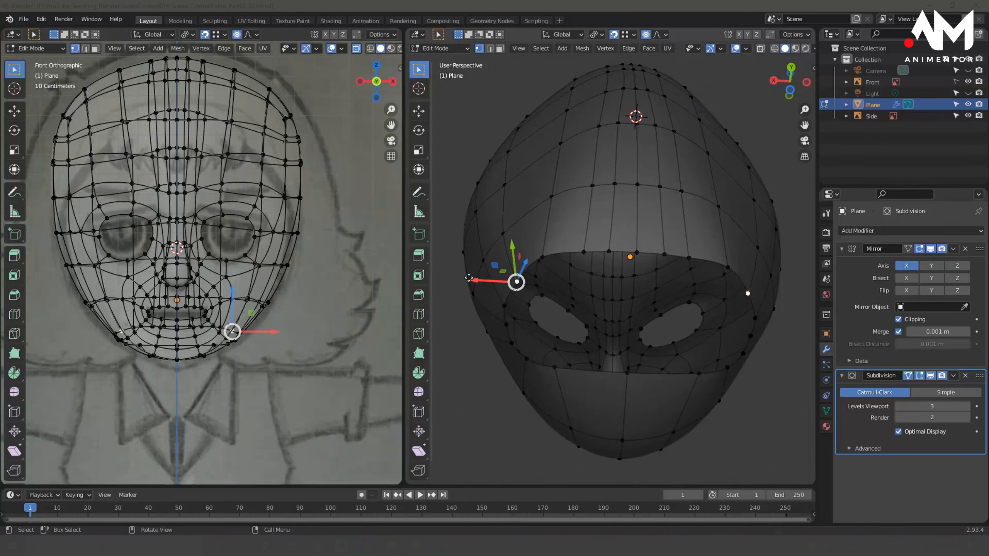
drag(469, 278, 464, 276)
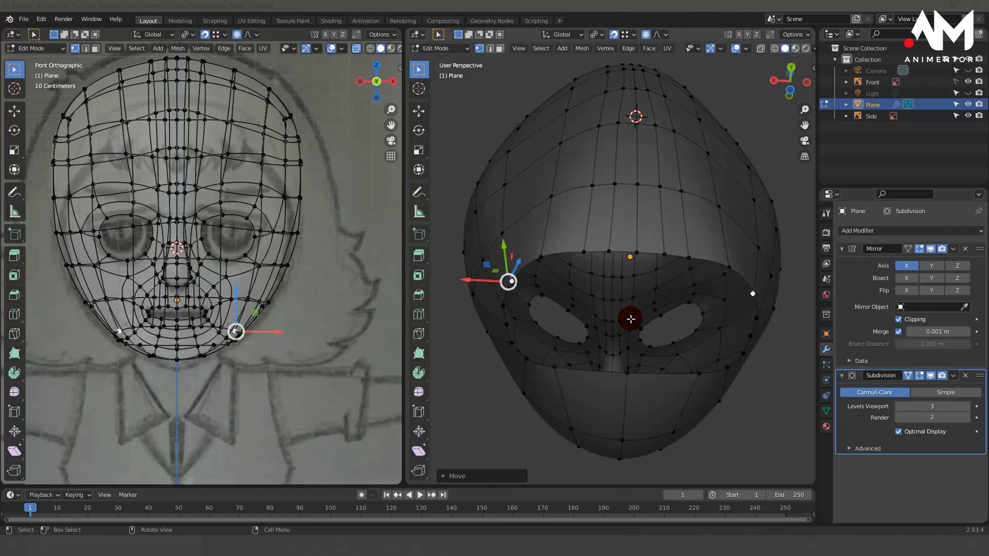
middle_drag(629, 316, 627, 289)
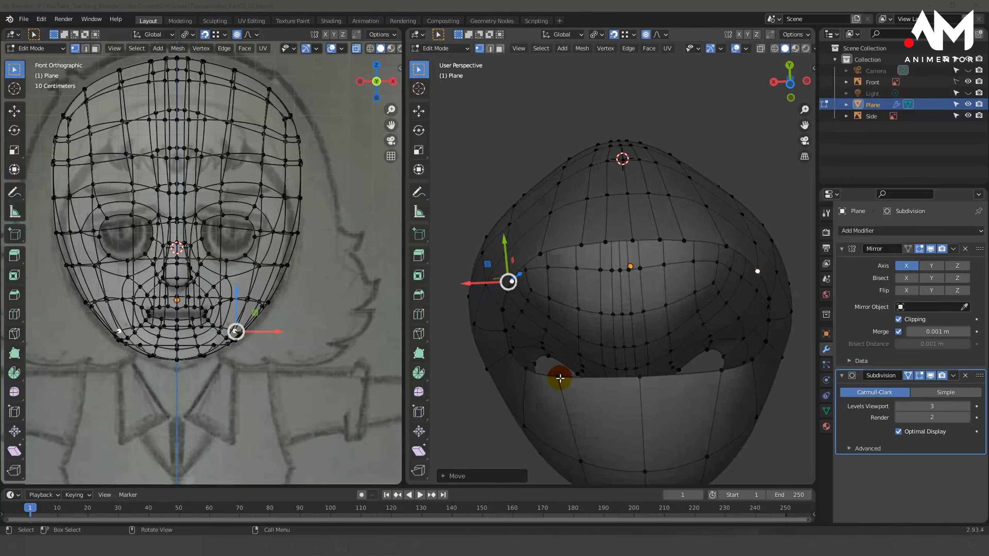
- Adjust the front corner vertex of the neck opening along X to round the outline
click(545, 376)
mouse_move(492, 377)
mouse_down()
mouse_move(543, 380)
mouse_move(504, 365)
mouse_up()
click(509, 350)
click(533, 364)
middle_drag(523, 376, 549, 413)
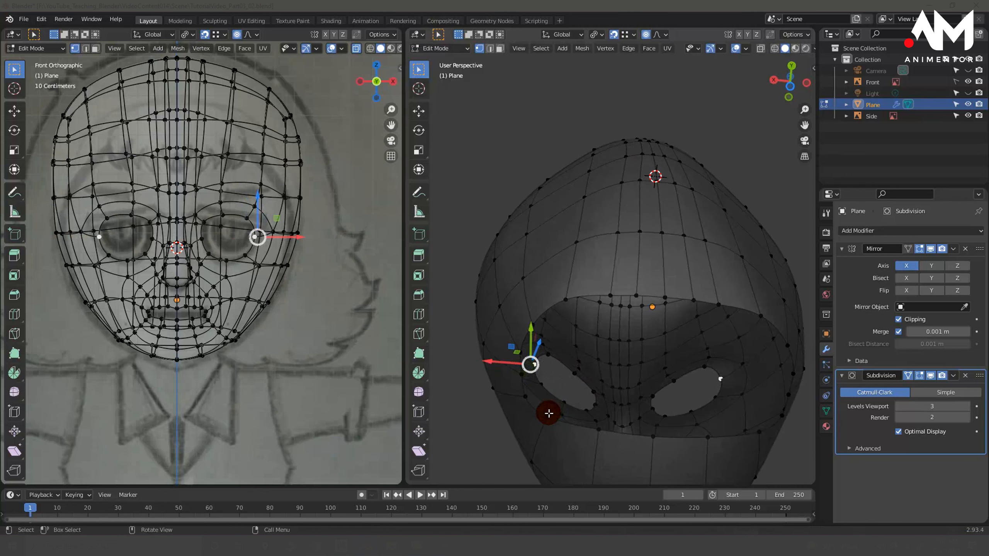
- Adjust two more vertices along the side of the neck opening to smooth its curve
click(548, 413)
drag(491, 405, 506, 417)
click(523, 374)
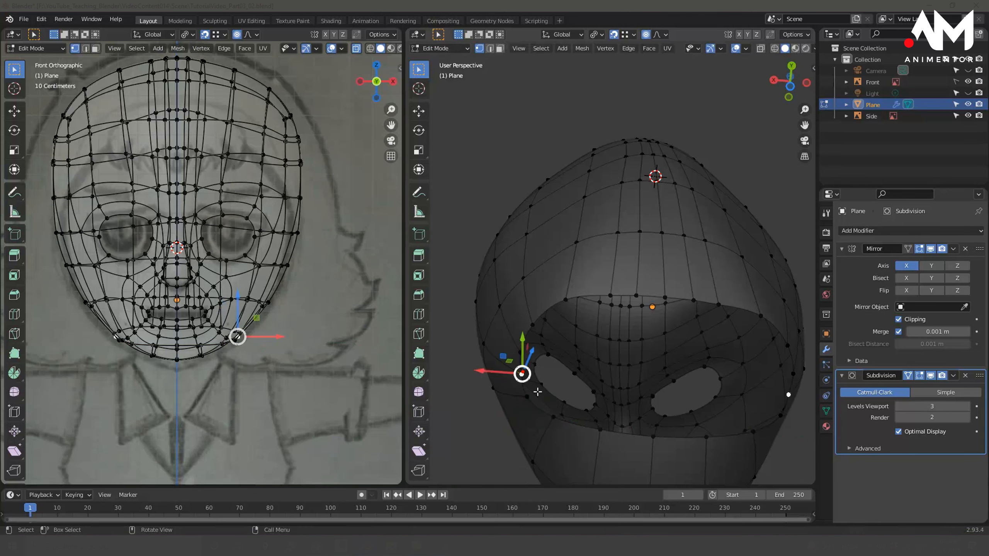
drag(489, 373, 483, 350)
middle_drag(647, 364, 626, 328)
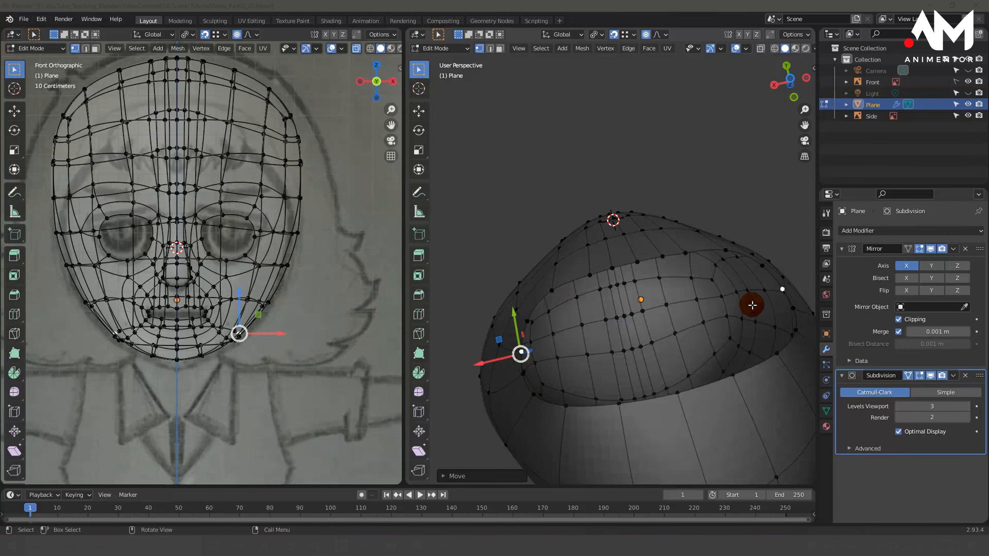
- Move the corner vertex at the side of the neck opening slightly inward along X
middle_drag(751, 298, 615, 362)
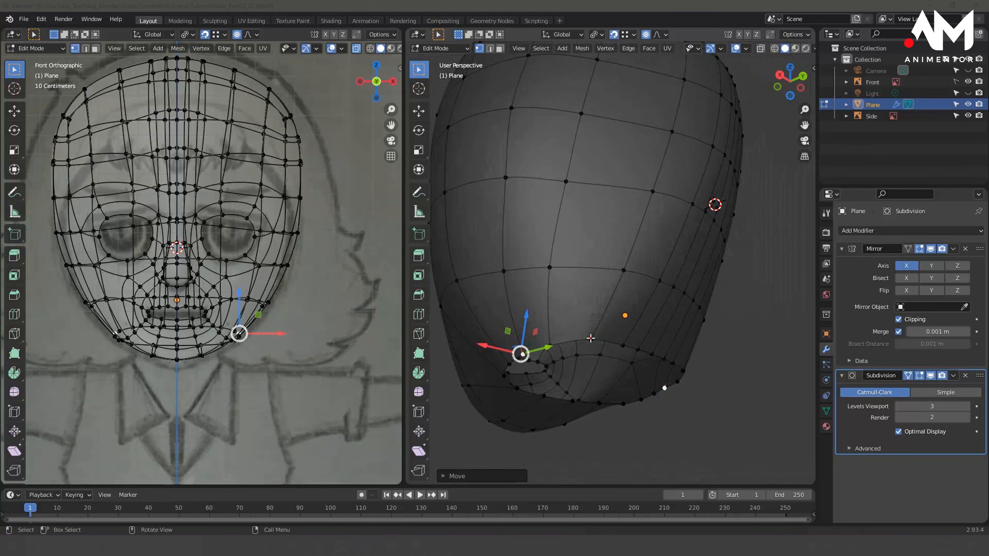
key(g)
key(x)
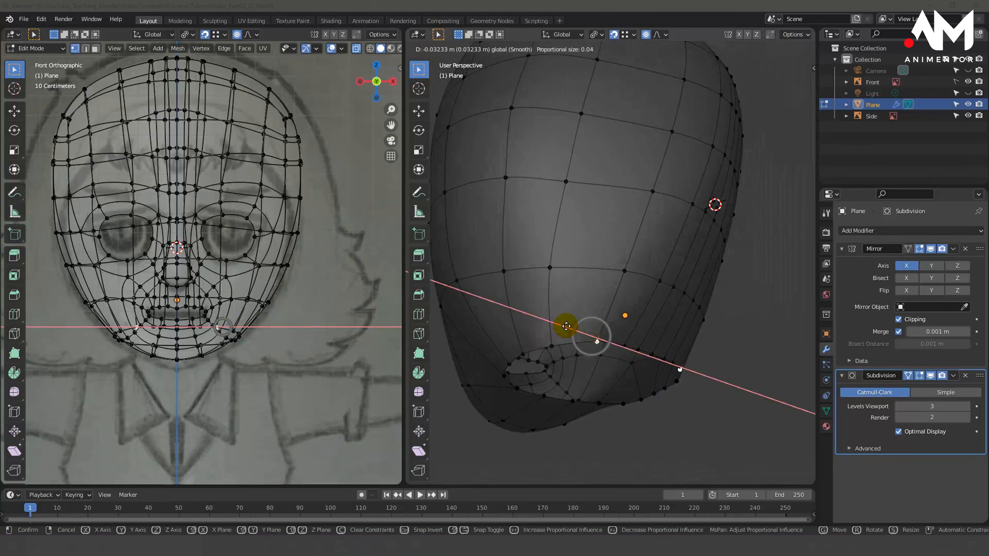
click(566, 327)
mouse_move(621, 354)
middle_down()
mouse_move(558, 364)
mouse_move(553, 336)
mouse_move(559, 354)
mouse_move(643, 385)
mouse_move(574, 359)
middle_up()
- Raise the side corner vertex of the neck opening slightly along Z and check its height against the side reference
click(558, 350)
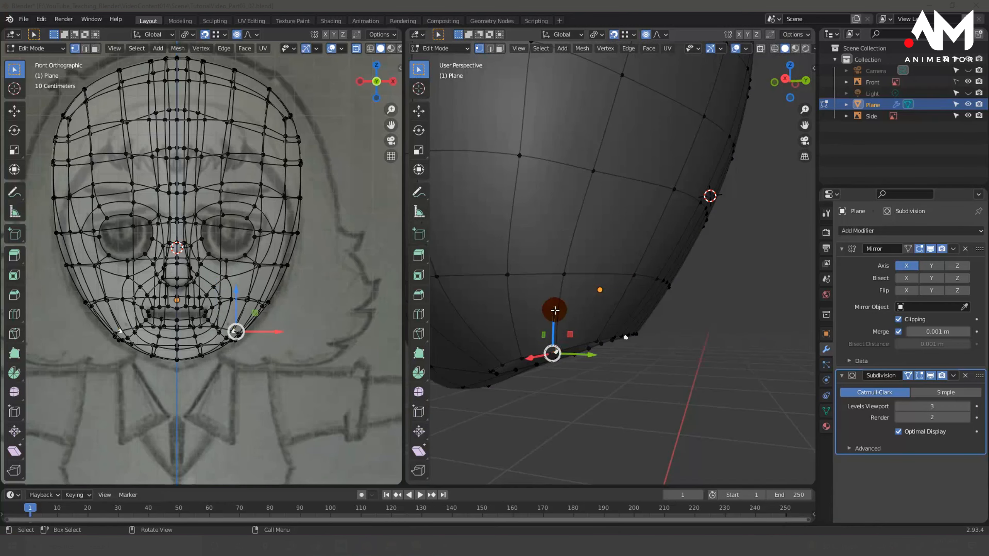
key(g)
key(z)
click(553, 301)
mouse_move(625, 342)
middle_down()
mouse_move(643, 380)
mouse_move(645, 348)
mouse_move(600, 326)
mouse_move(627, 345)
mouse_move(623, 356)
middle_up()
key(KP_3)
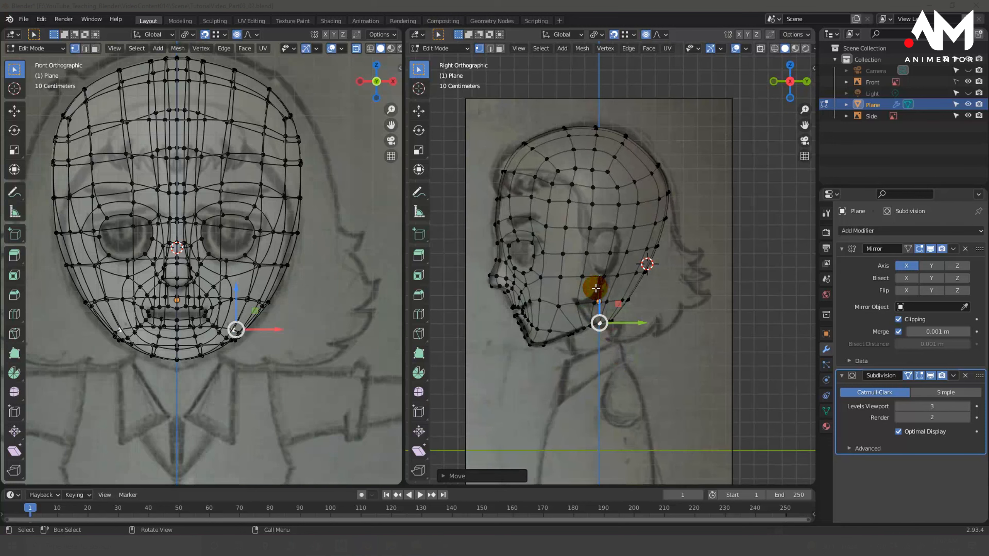
middle_drag(599, 313, 498, 363)
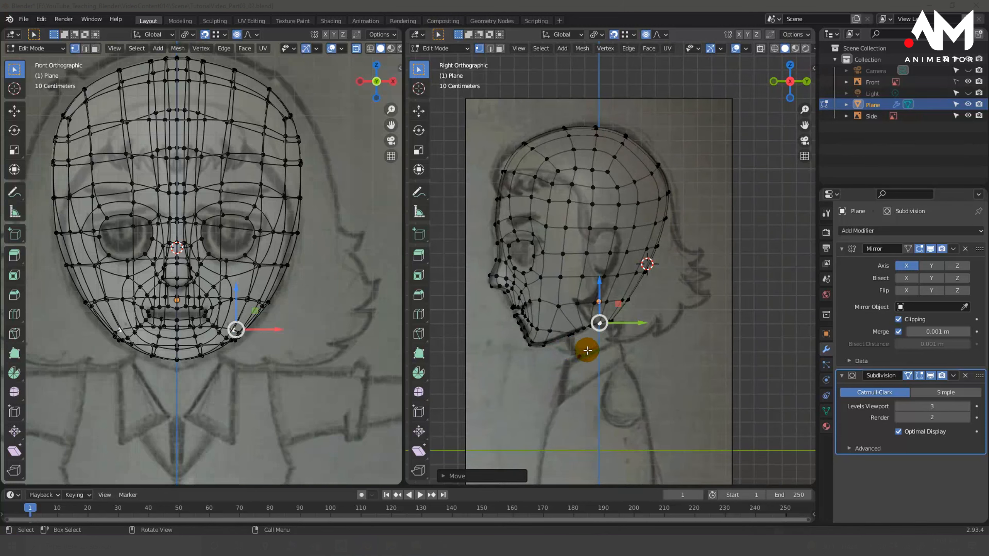
- Extrude the neck opening's edge loop downward and slightly backward by about 0.085 m in the right side view
alt+click(599, 329)
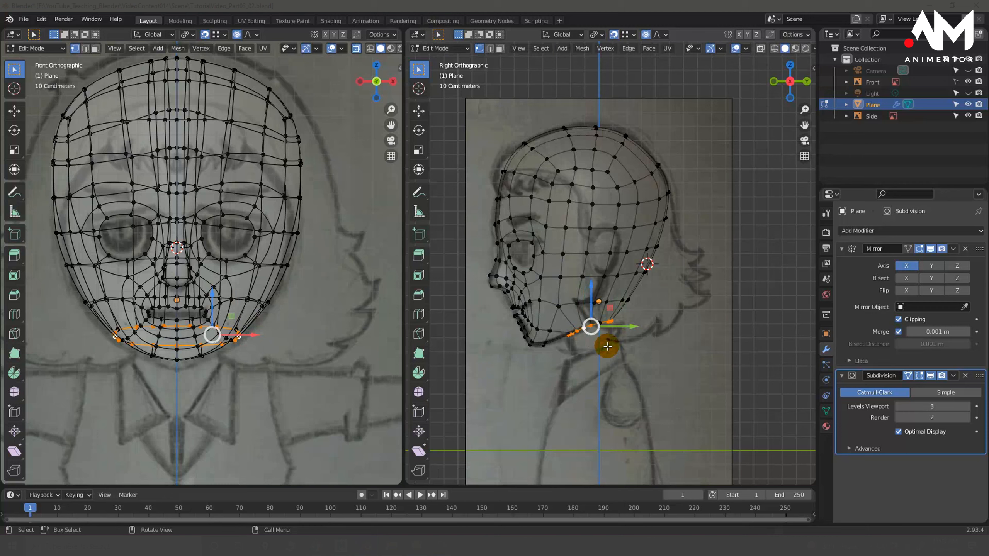
key(g)
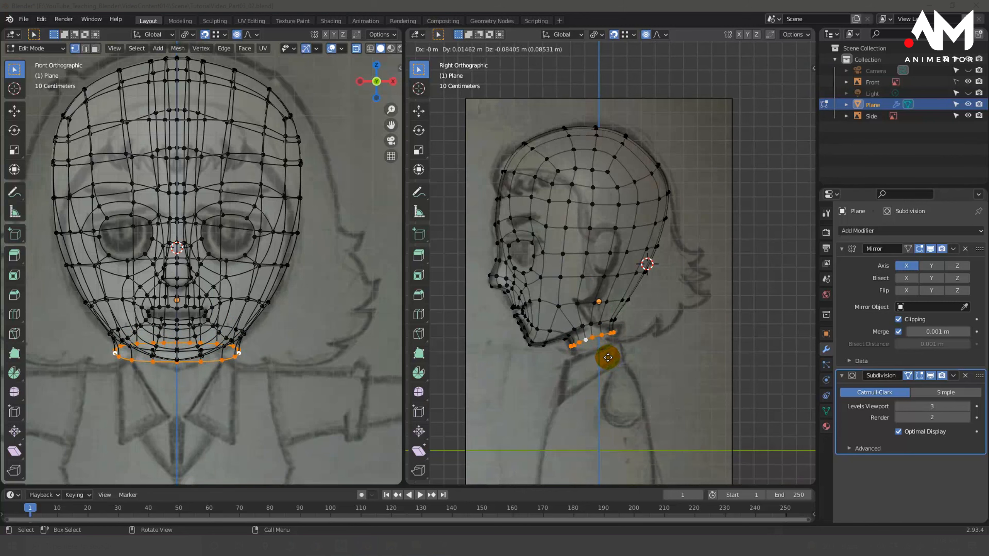
click(608, 357)
mouse_move(668, 317)
middle_down()
mouse_move(600, 283)
mouse_move(545, 272)
mouse_move(480, 297)
mouse_move(433, 289)
mouse_move(555, 306)
middle_up()
key(KP_3)
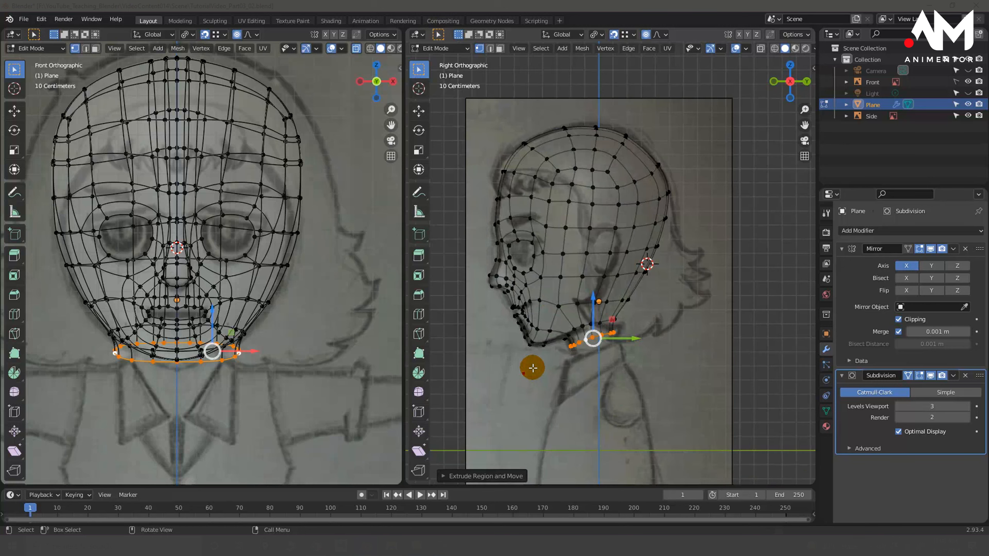
- Extrude a second neck section from the bottom loop, about 0.099 m down and slightly backward along the side reference
key(e)
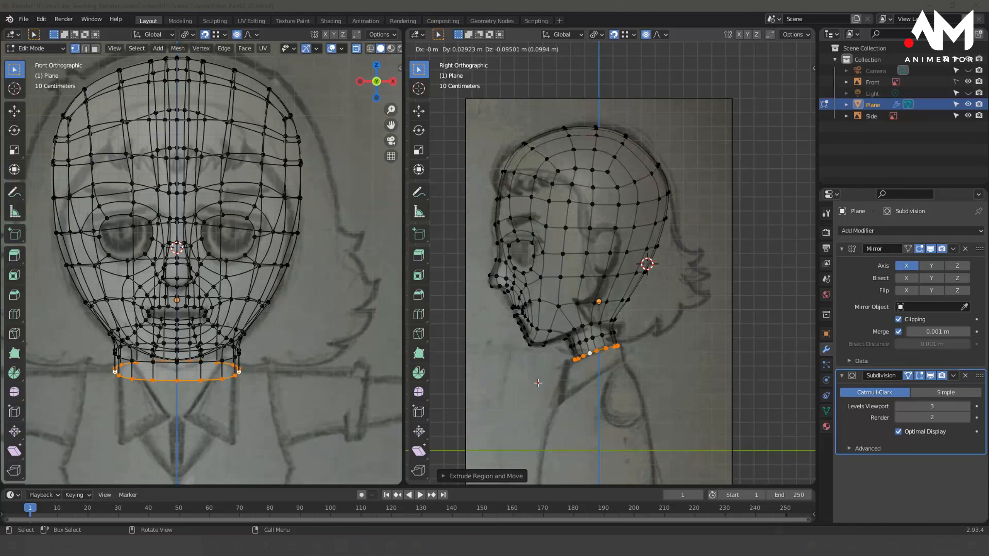
click(539, 383)
middle_drag(539, 383, 613, 336)
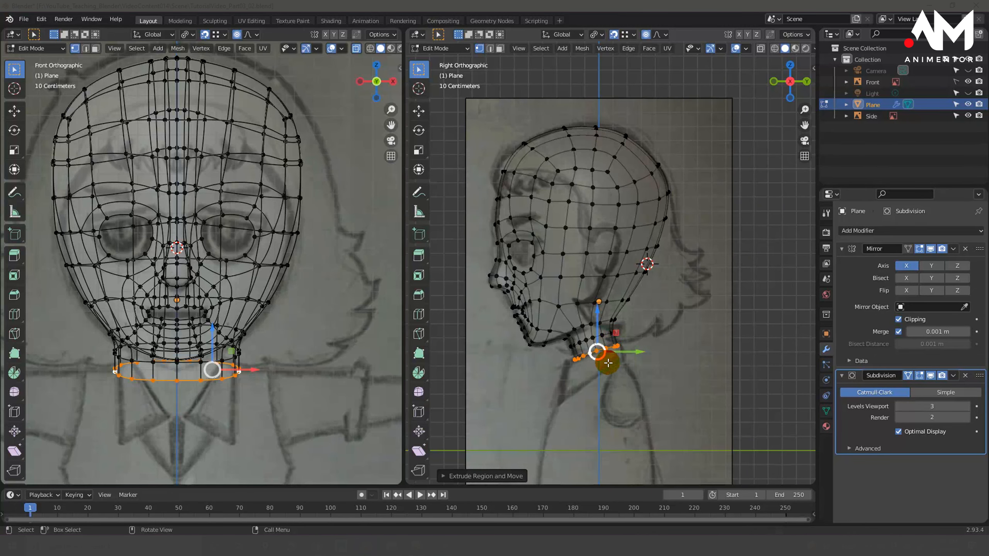
- Extrude a third neck section about 0.16 m downward and nudge its bottom loop slightly up along Z
key(e)
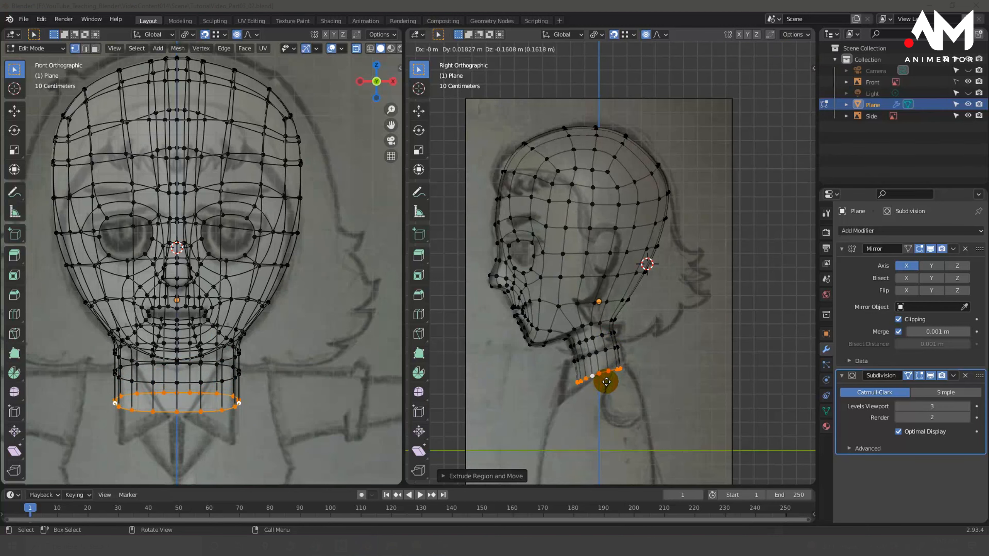
click(606, 382)
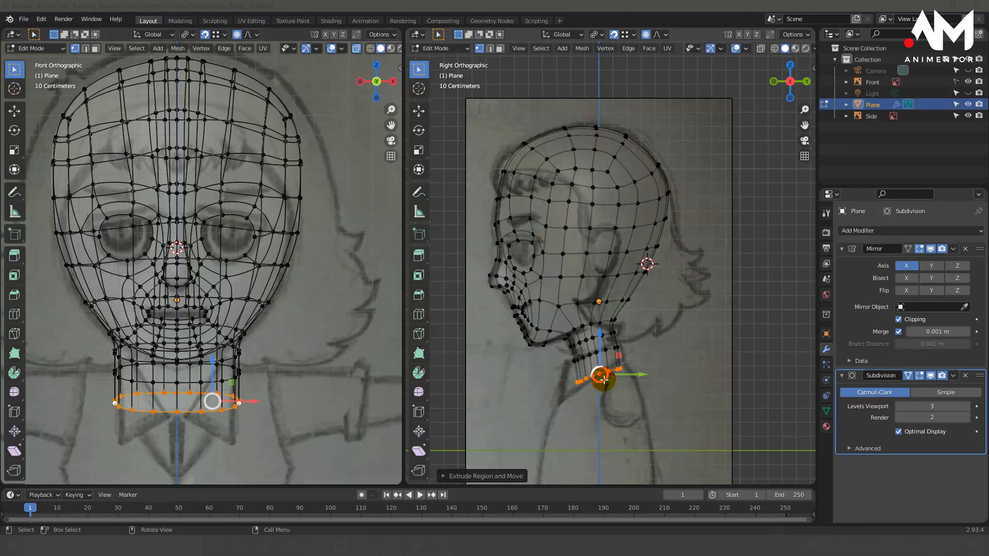
drag(622, 356, 622, 353)
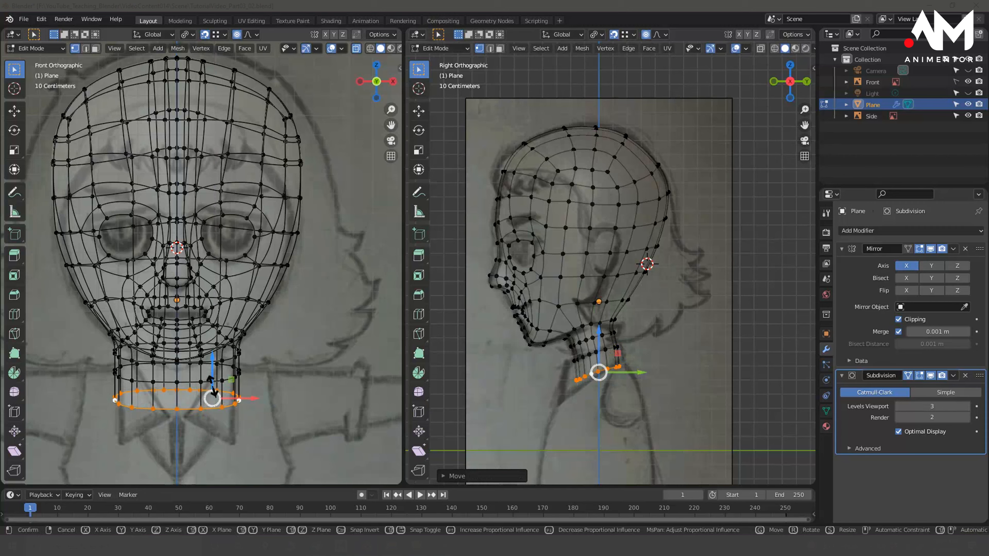
key(s)
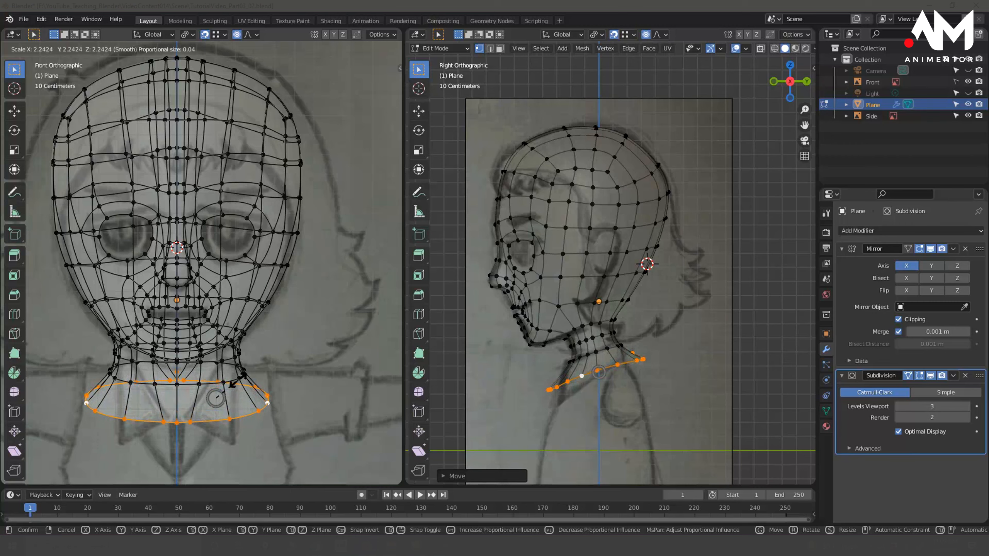
click(233, 384)
middle_drag(654, 347, 541, 344)
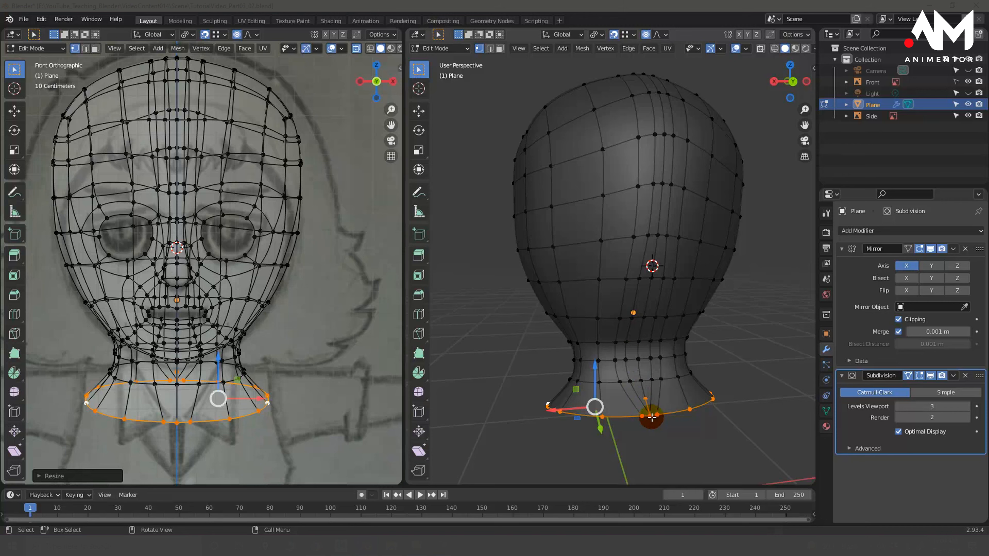
key(s)
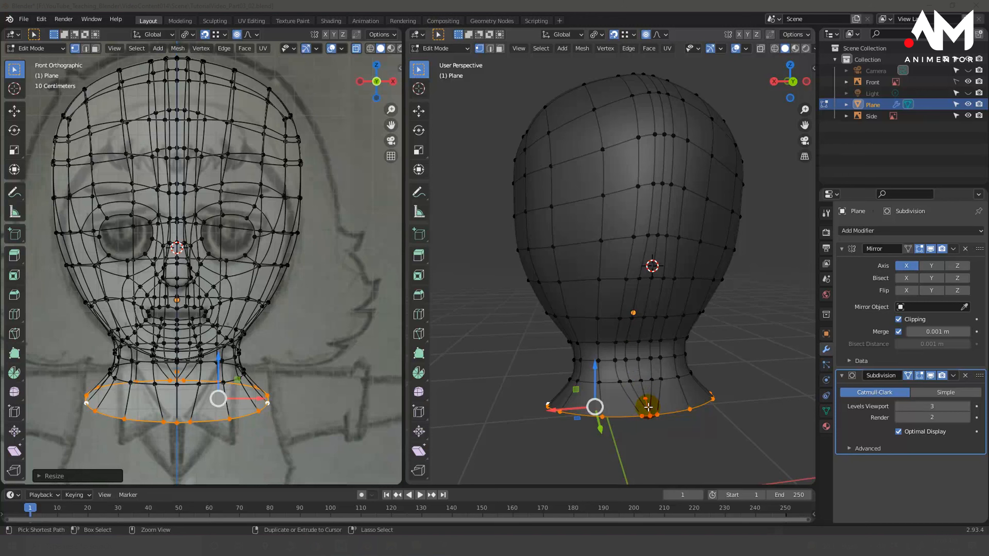
click(628, 414)
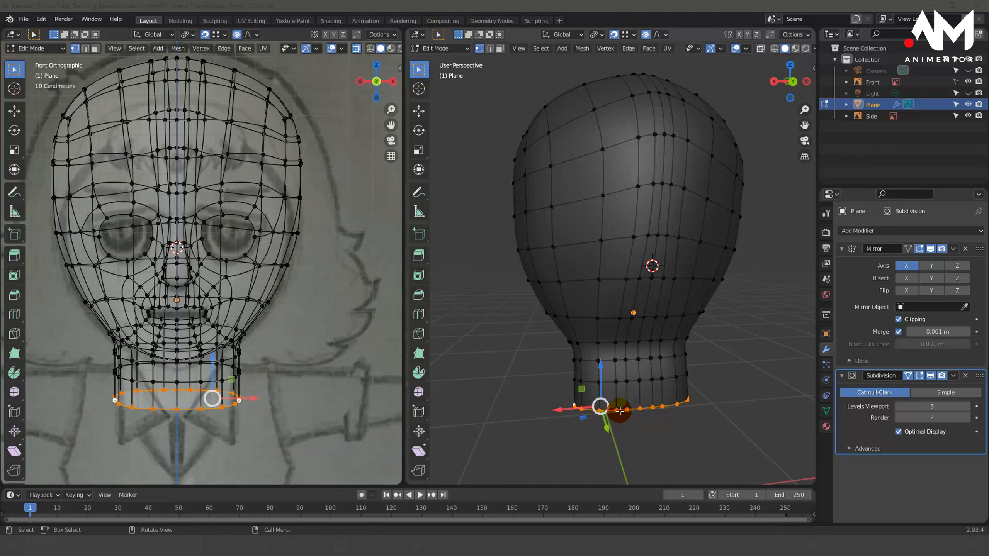
- Scale the neck's bottom loop up by about 1.31 and shift a rear vertex of the loop along X to even the spacing
key(s)
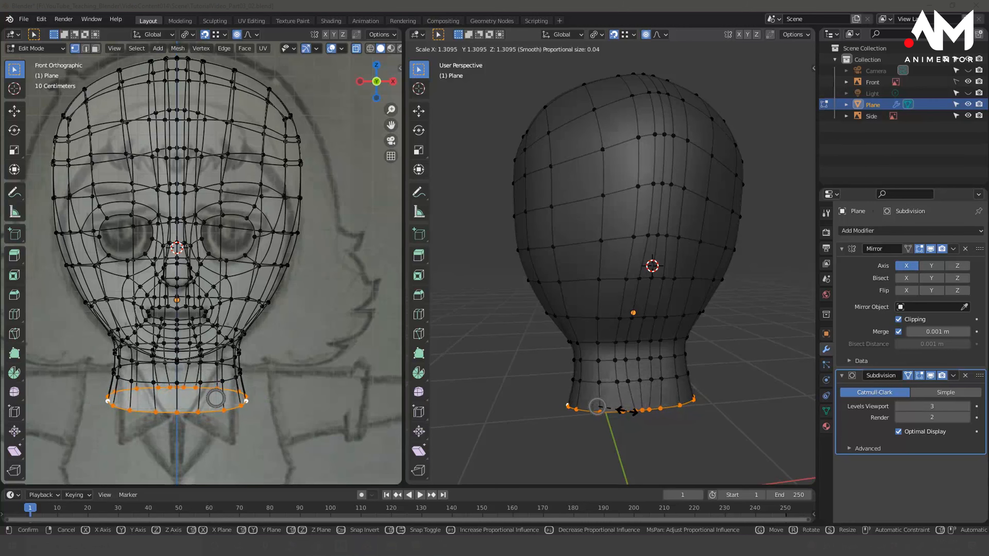
click(627, 411)
scroll(679, 423, up, 2)
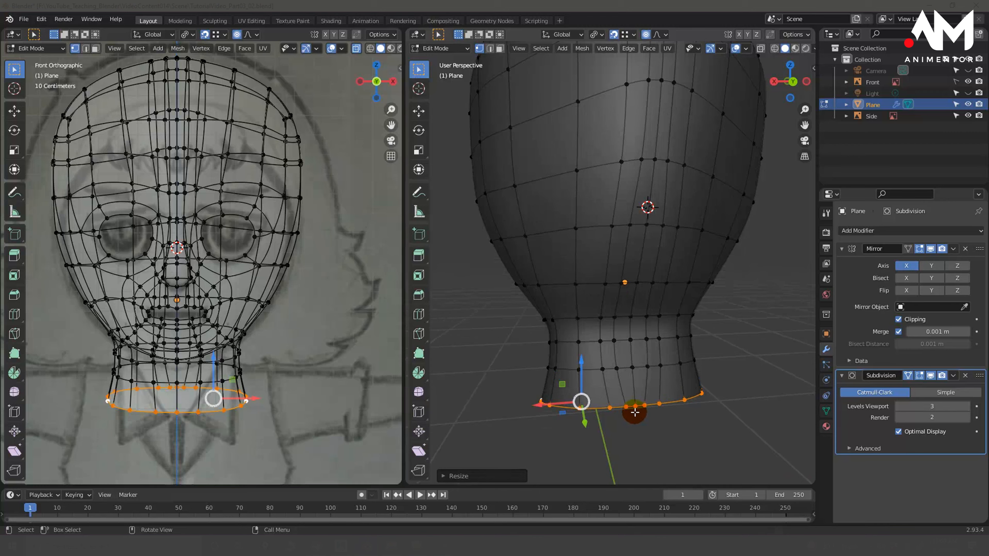
click(609, 410)
mouse_move(596, 409)
mouse_down()
mouse_move(555, 412)
mouse_move(615, 413)
mouse_move(578, 411)
mouse_up()
- Scale the whole bottom loop up by about 1.55 to flare the neck base, and even out a rear vertex along X
alt+click(564, 408)
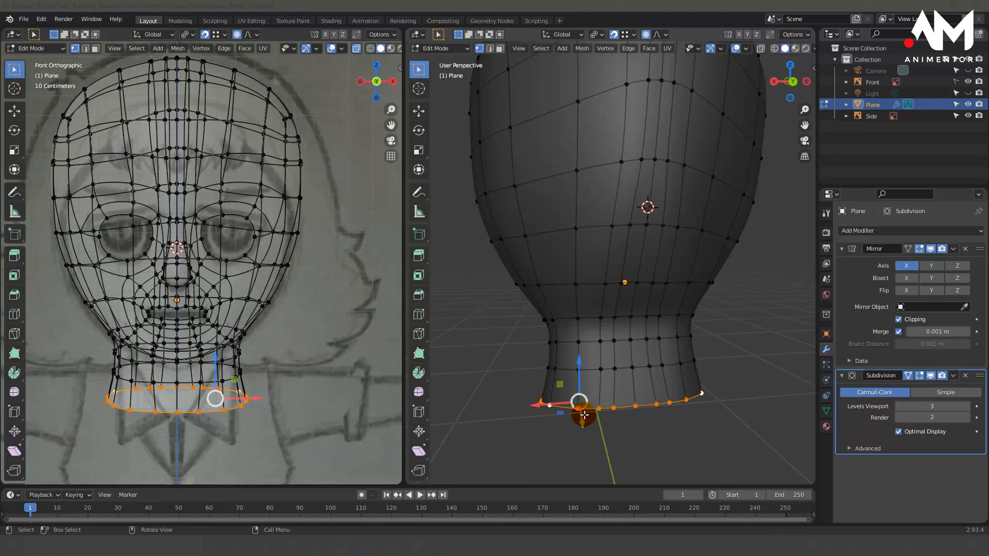
key(s)
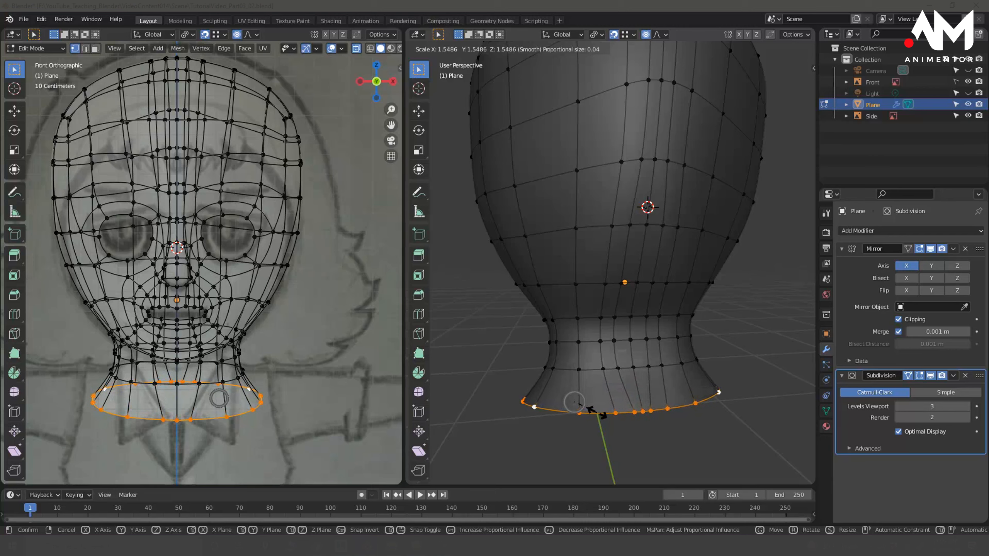
click(596, 412)
click(615, 413)
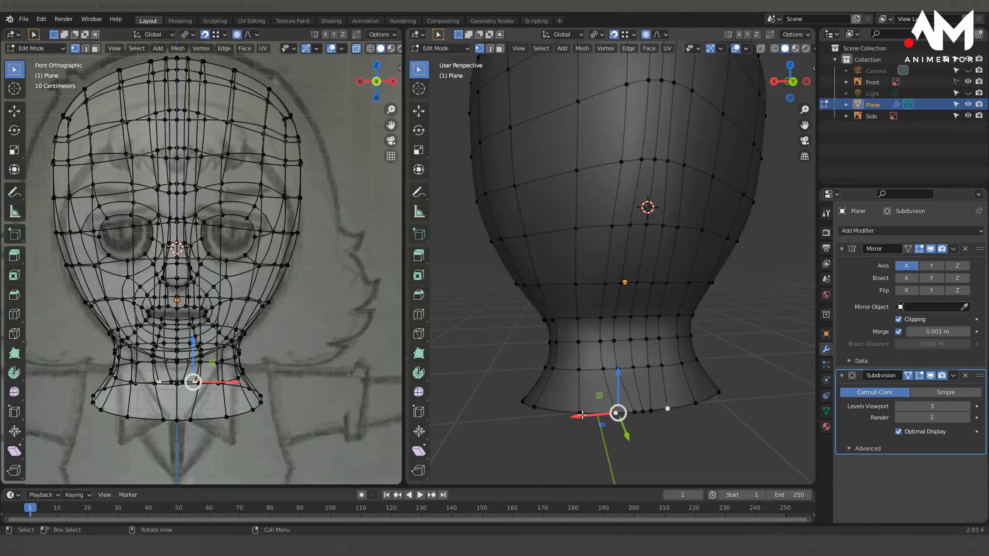
drag(582, 416, 577, 414)
click(635, 413)
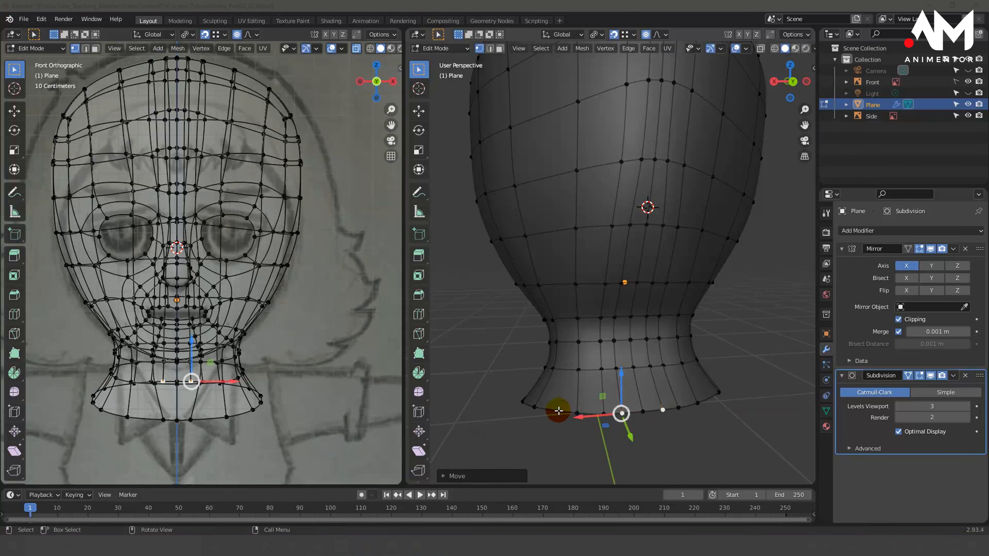
- Try to widen the neck's bottom loop further with a scale of about 1.28
alt+click(559, 412)
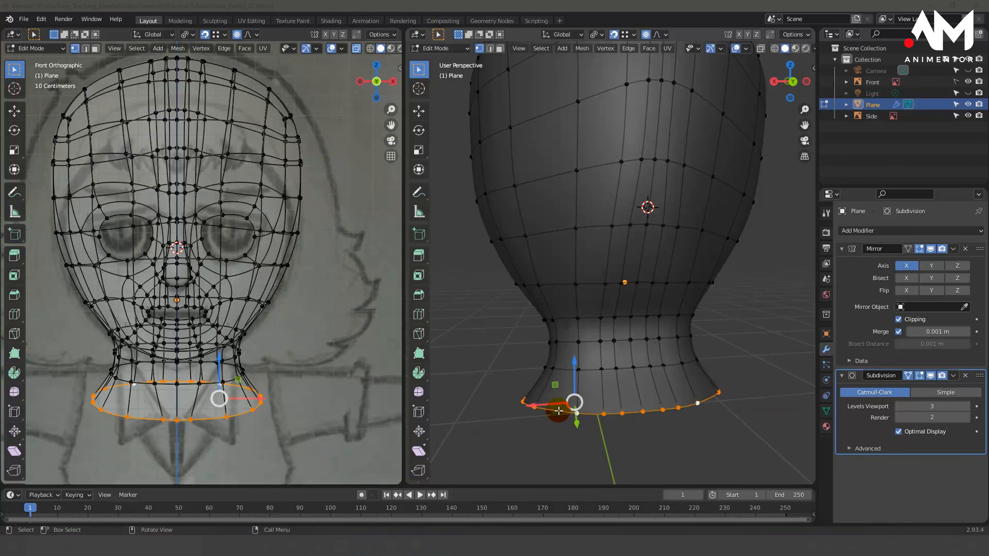
key(s)
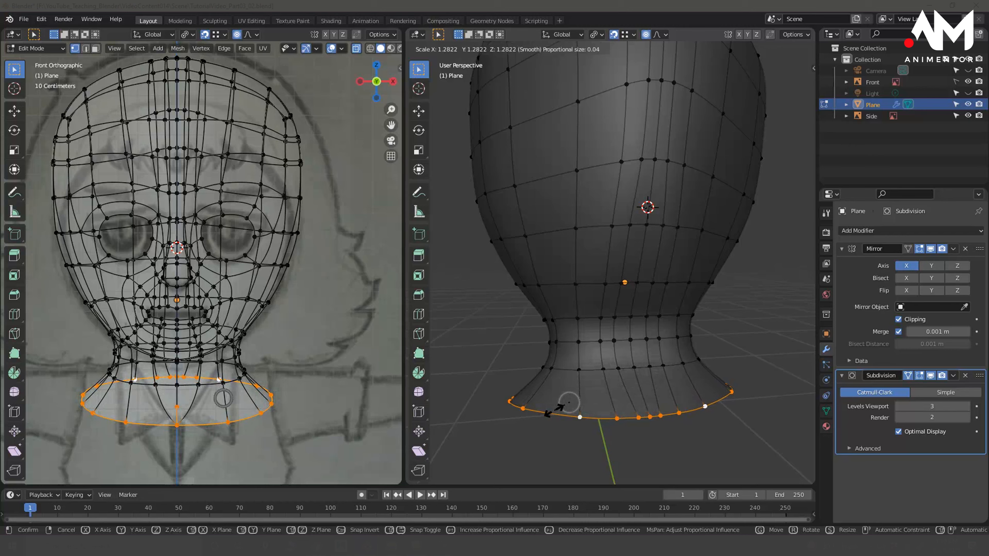
click(553, 411)
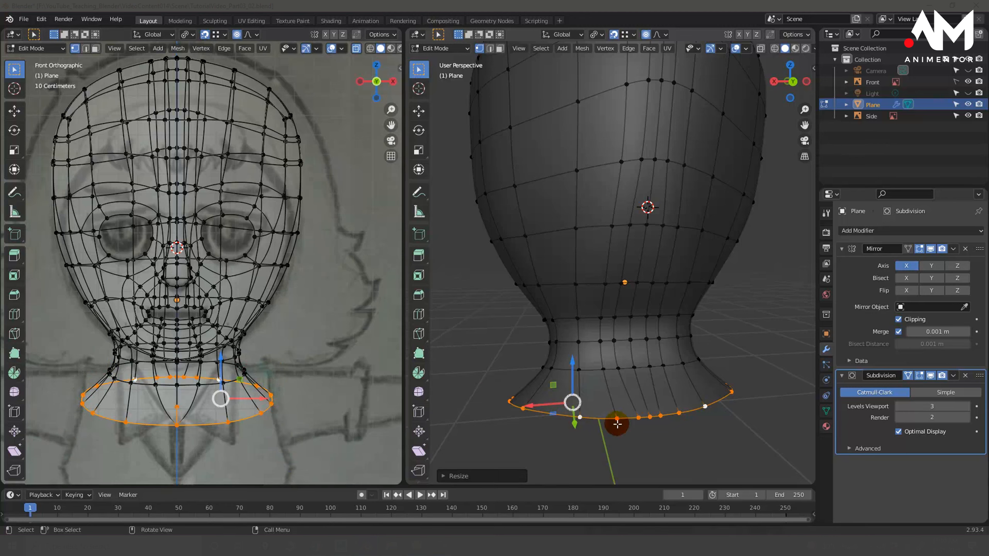
- Try to space out two vertices at the back of the widened bottom loop along X
click(584, 416)
key(g)
key(x)
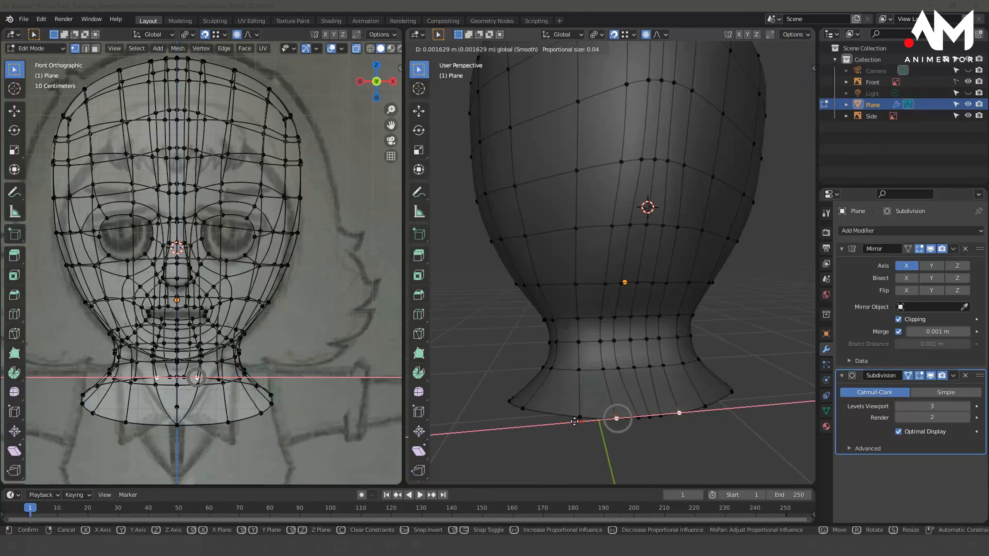
click(555, 419)
click(633, 420)
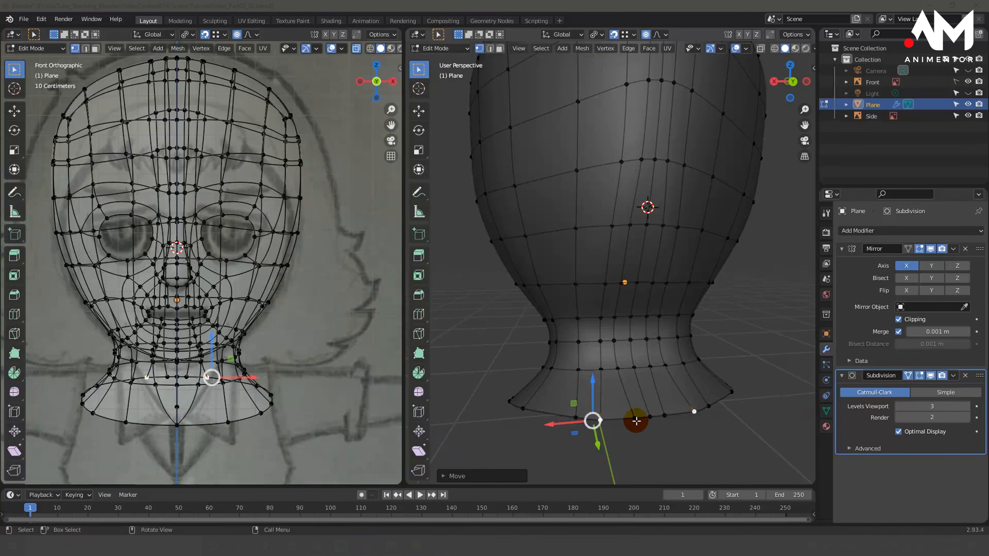
key(g)
key(x)
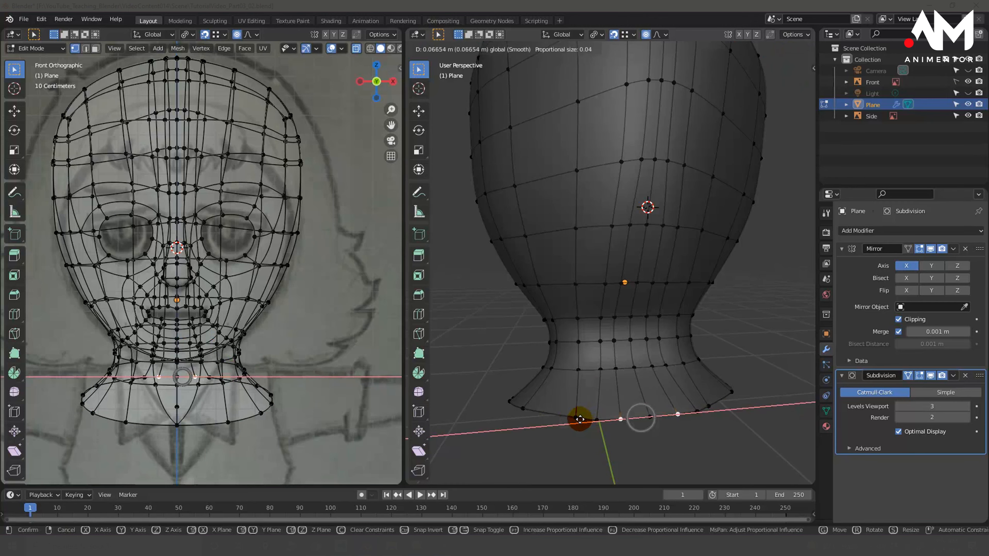
click(619, 416)
- Try to adjust the rear centre vertex of the neck's bottom loop along Y
middle_drag(618, 415, 634, 442)
click(644, 402)
middle_drag(645, 403, 686, 420)
drag(686, 420, 694, 423)
click(693, 423)
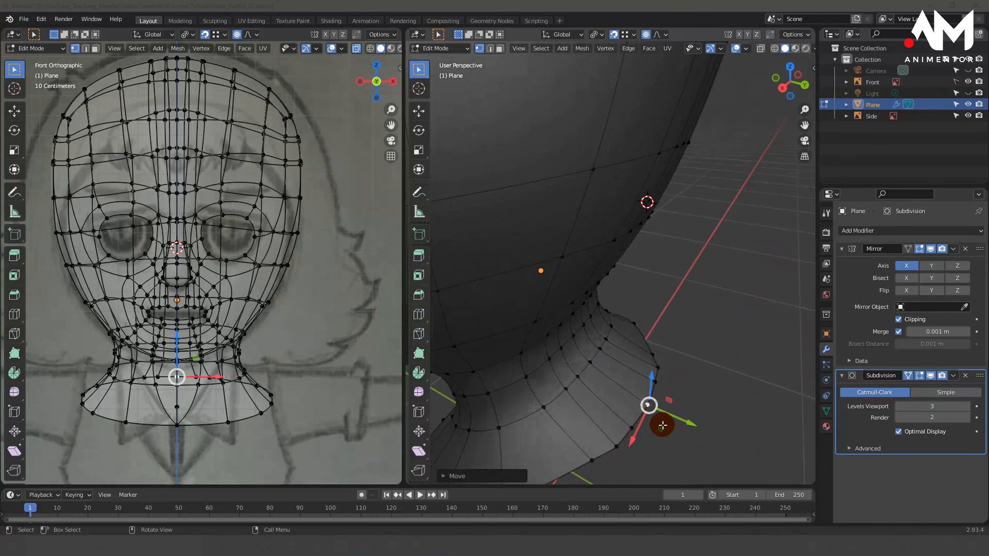
- Undo the recent rear vertex moves and the last enlargement of the neck's bottom loop
mouse_move(660, 426)
middle_down()
mouse_move(616, 433)
mouse_move(698, 411)
mouse_move(677, 422)
mouse_move(686, 331)
mouse_move(678, 354)
mouse_move(672, 341)
mouse_move(660, 347)
mouse_move(696, 347)
mouse_move(674, 350)
middle_up()
key(ctrl+z)
key(ctrl+z)
key(ctrl+z)
key(ctrl+z)
key(ctrl+z)
key(ctrl+z)
key(ctrl+z)
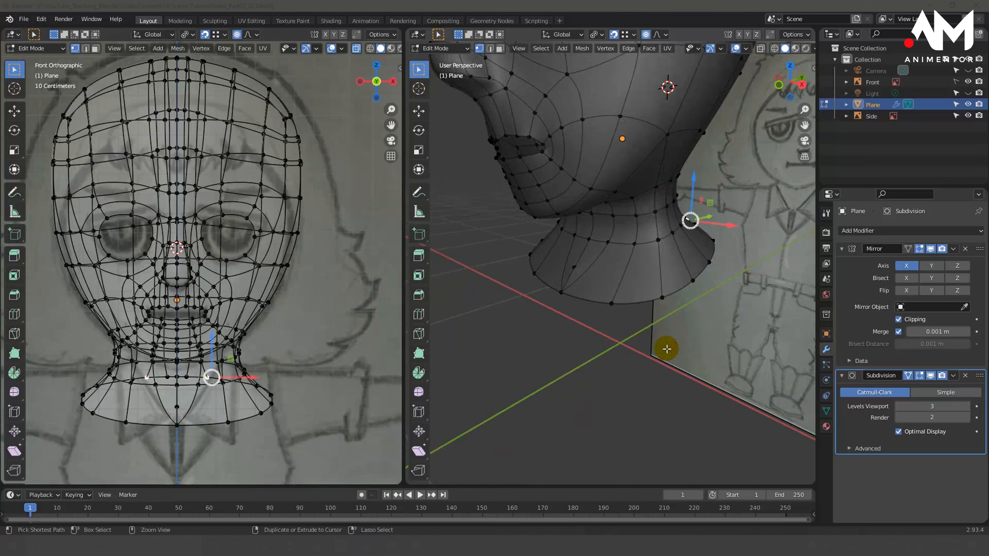
middle_drag(674, 338, 525, 332)
mouse_move(688, 305)
middle_down()
mouse_move(670, 339)
mouse_move(680, 322)
mouse_move(647, 335)
mouse_move(669, 346)
mouse_move(800, 339)
middle_up()
- Move the front centre vertex of the neck's bottom loop slightly backward along Y
click(526, 364)
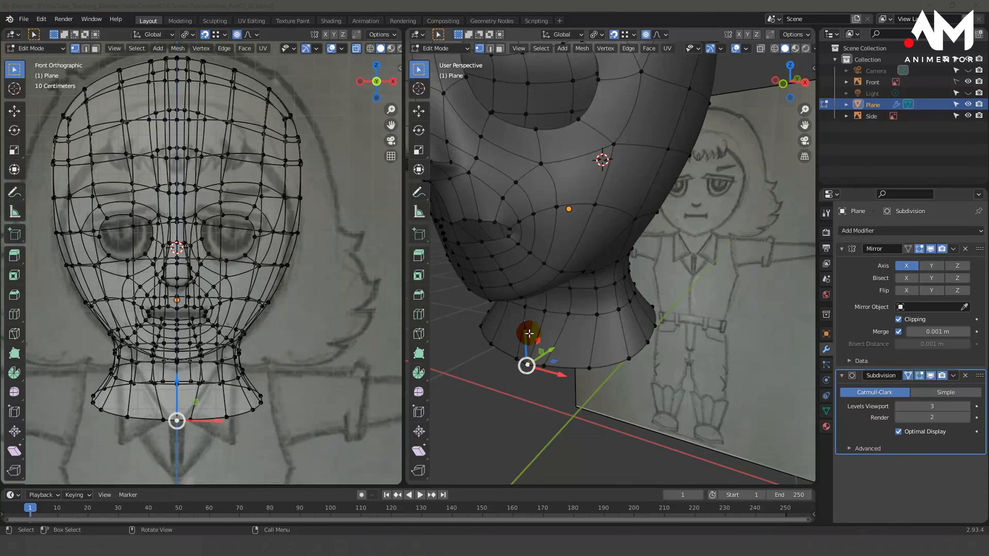
drag(555, 351, 560, 350)
middle_drag(600, 369, 552, 360)
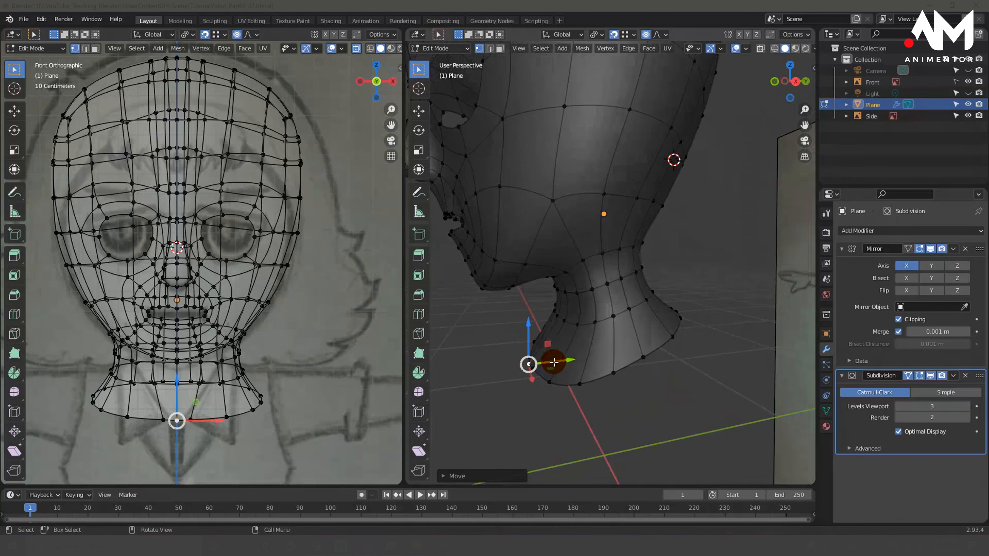
- Select the neck's whole bottom edge loop and scale it up uniformly to widen the flare
alt+click(630, 366)
middle_drag(629, 366, 680, 381)
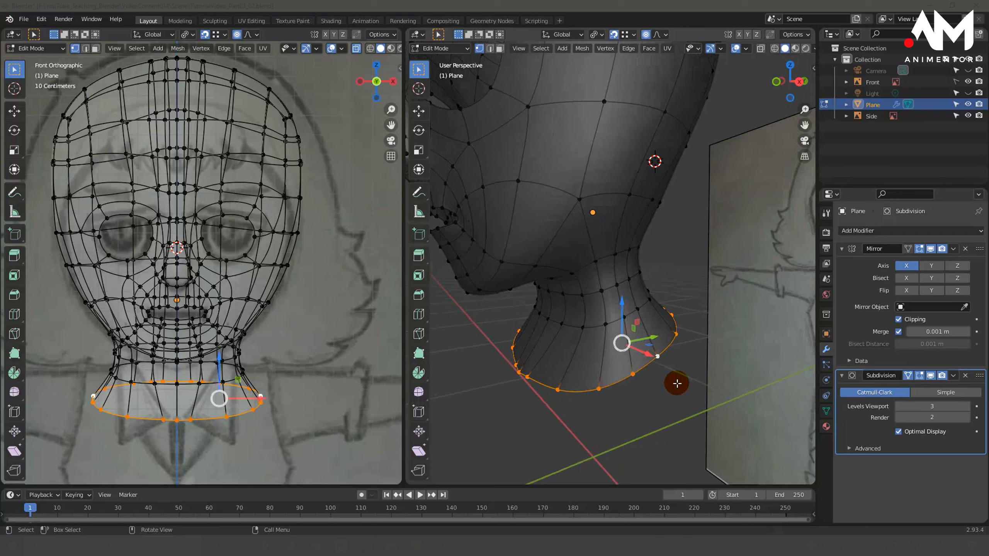
key(s)
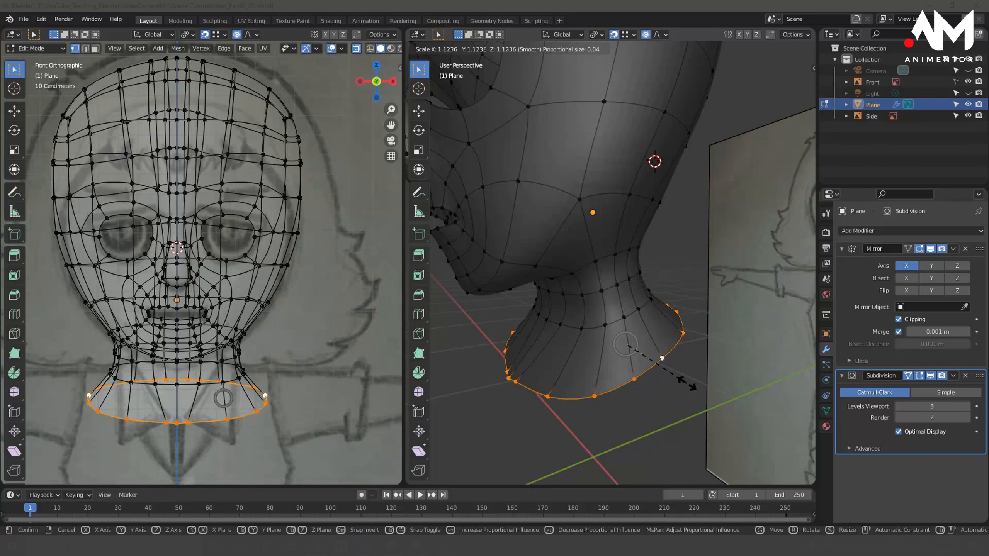
click(689, 383)
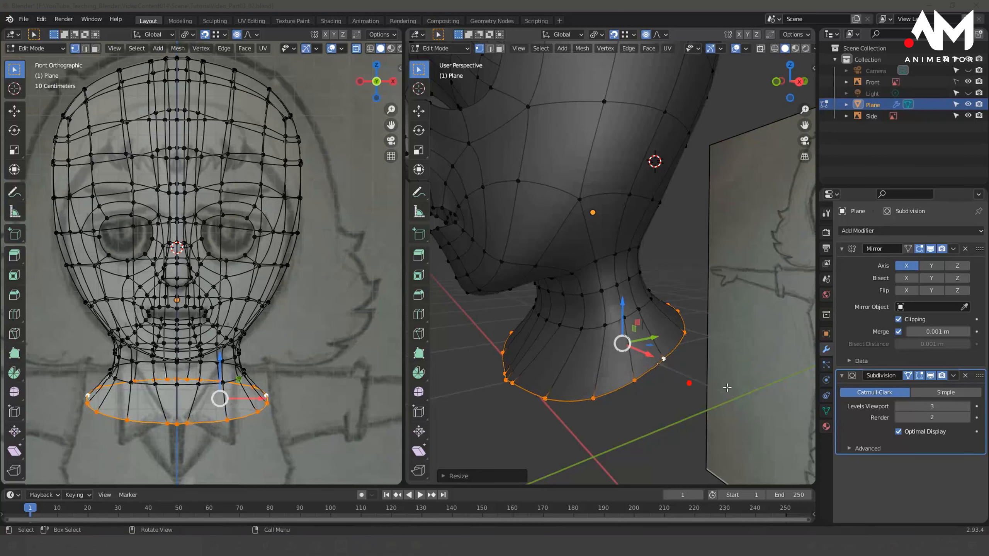
- Move the mirrored front vertex beside the bottom loop's centre outward about 0.17 m along X, and nudge it slightly backward along Y
middle_drag(689, 384, 637, 397)
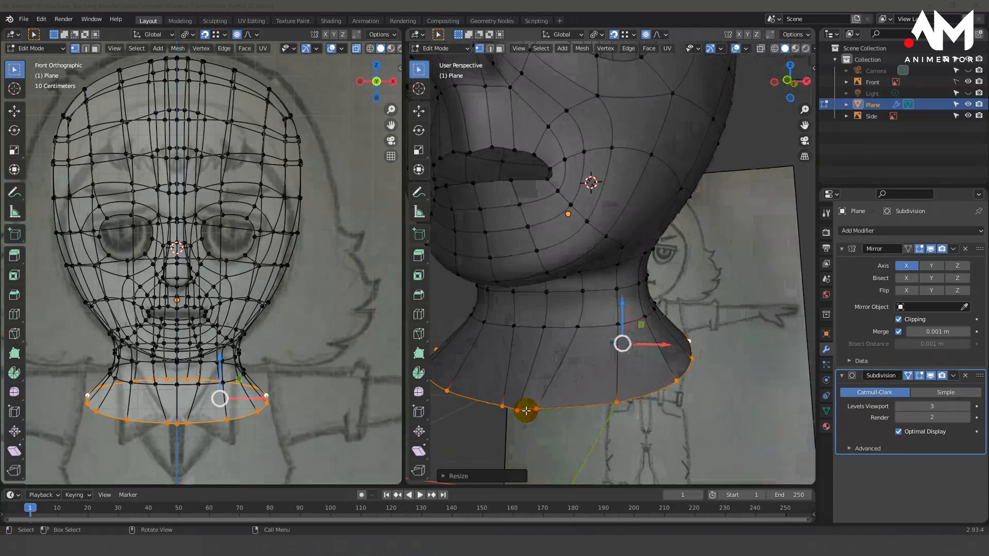
click(517, 410)
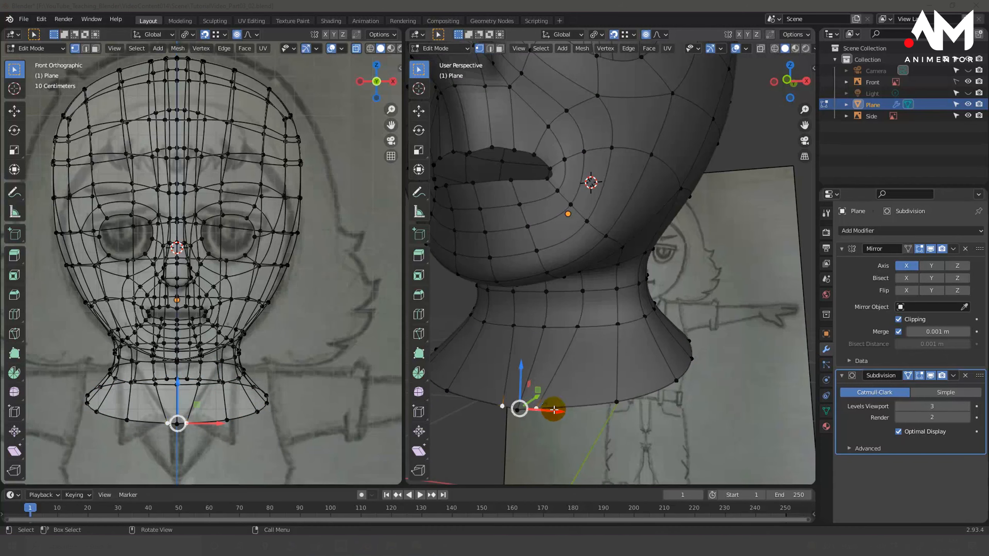
key(g)
key(x)
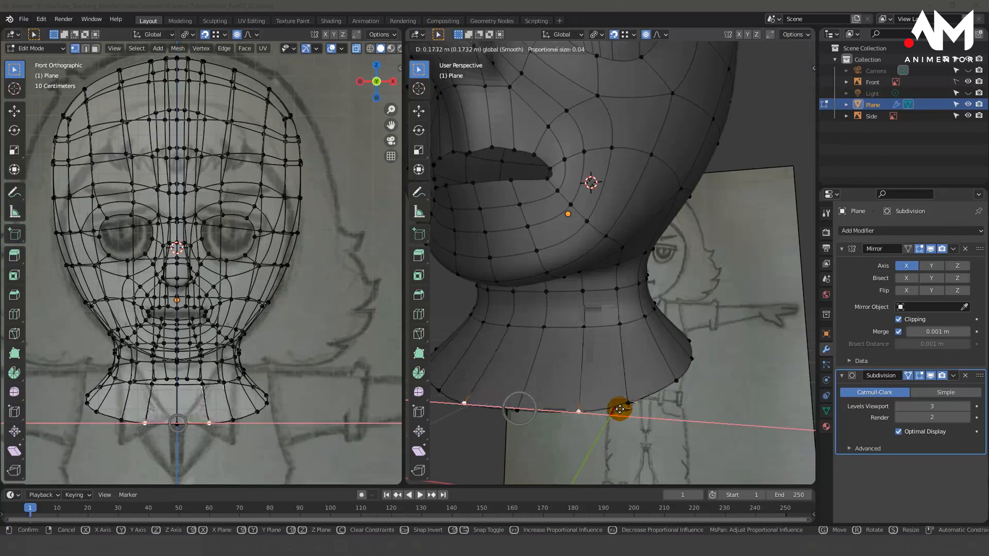
click(617, 410)
middle_drag(607, 411, 522, 407)
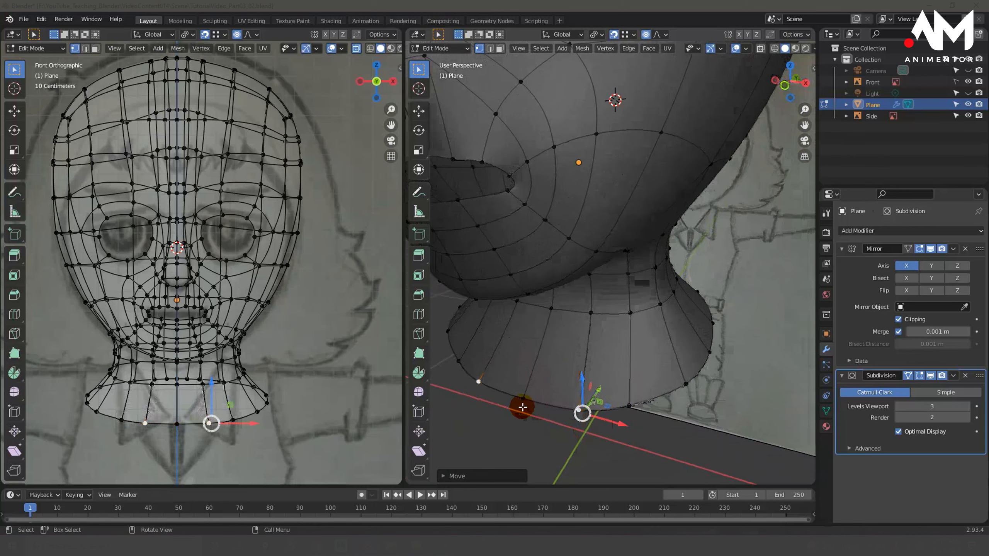
drag(598, 387, 601, 379)
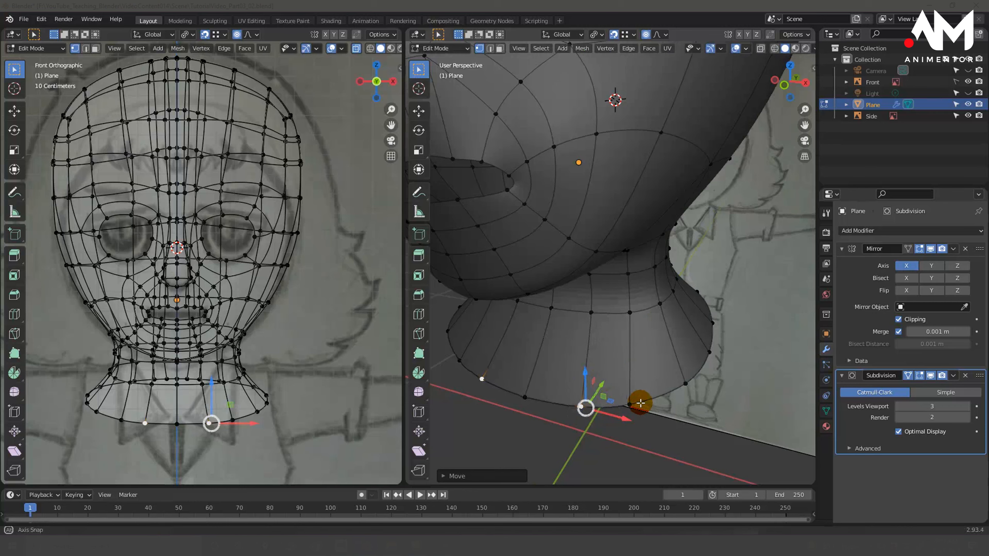
- Space out the mirrored rear vertices beside the bottom loop's centre by moving them outward along X
middle_drag(641, 404, 606, 406)
middle_drag(639, 378, 669, 396)
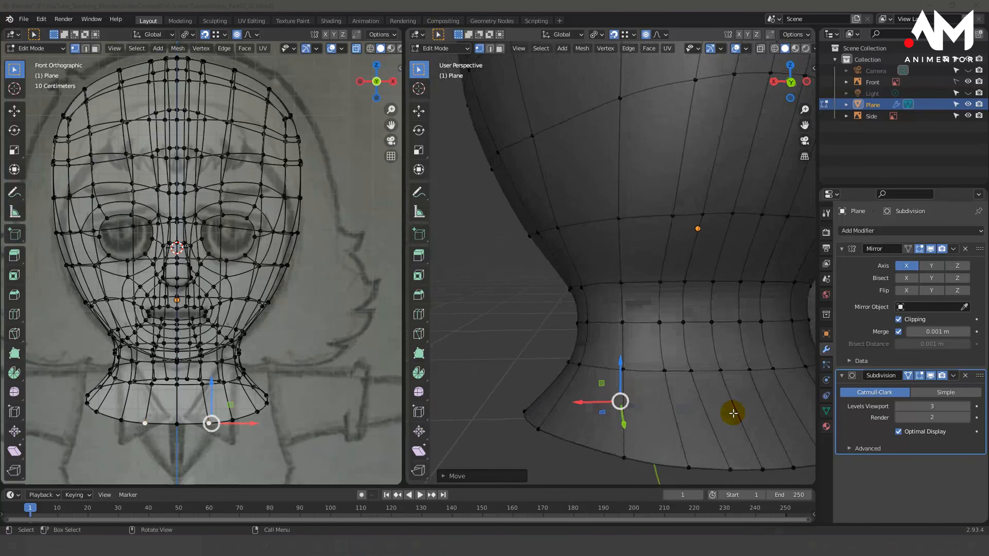
middle_drag(739, 400, 687, 437)
click(551, 437)
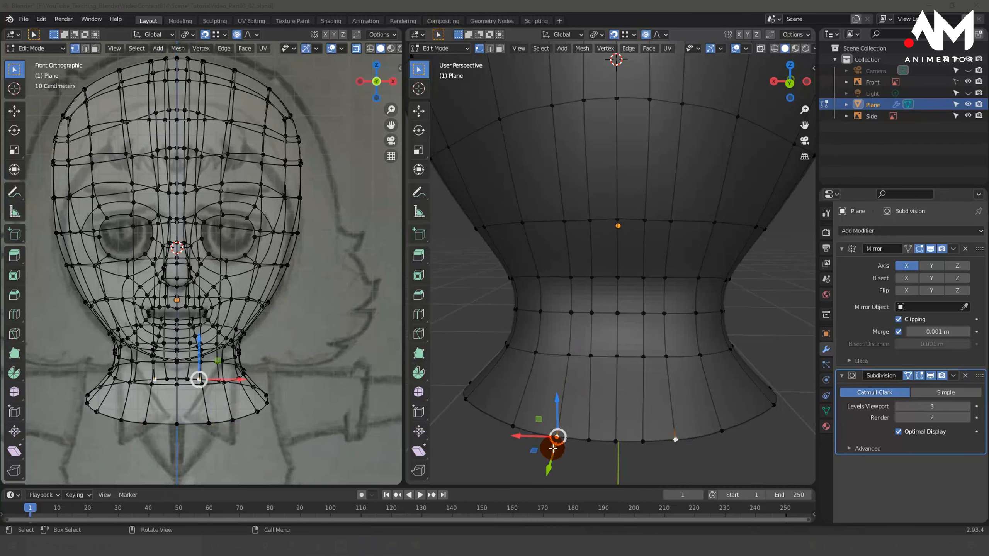
key(g)
key(x)
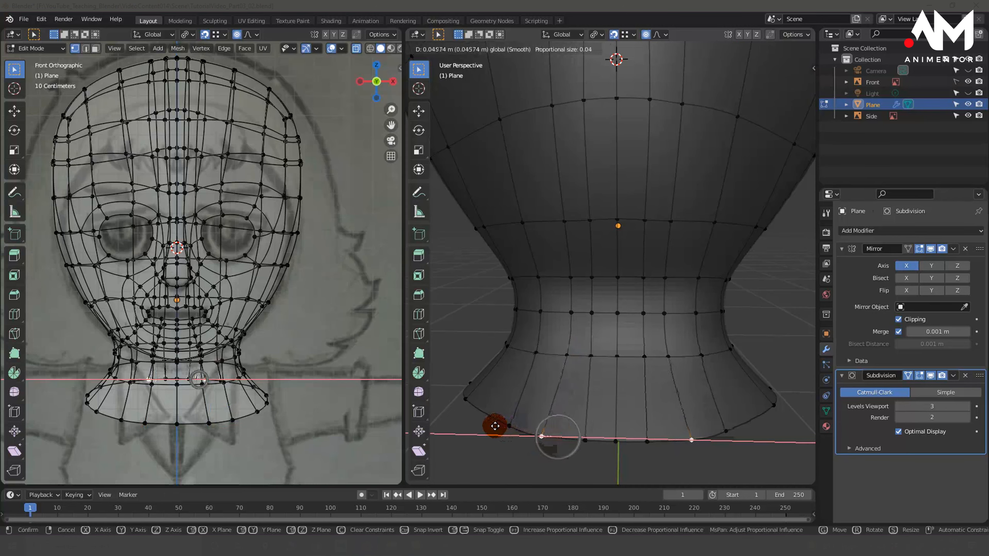
drag(494, 426, 532, 435)
click(589, 441)
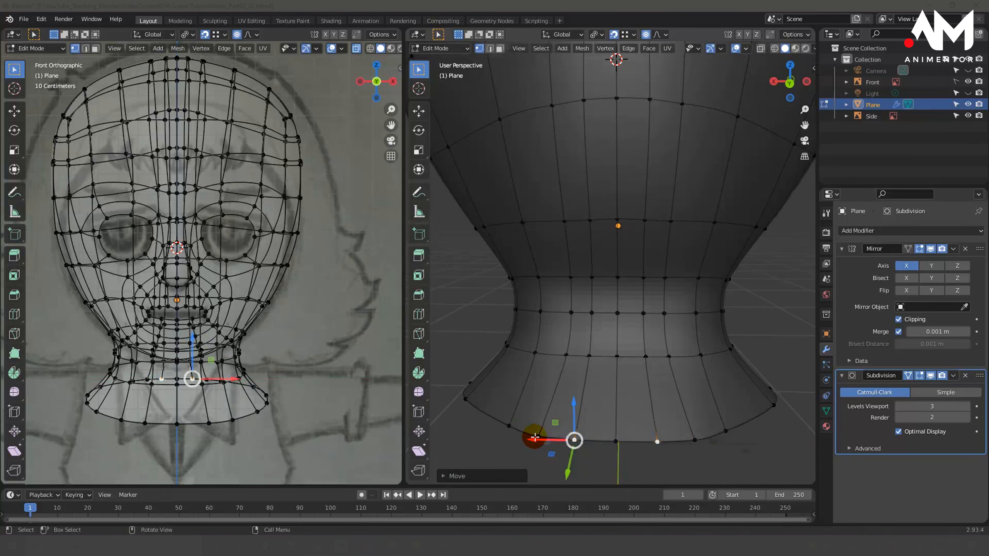
- Select the neck's bottom edge loop again and enlarge it slightly with a uniform scale
middle_drag(584, 427, 638, 413)
scroll(564, 411, down, 5)
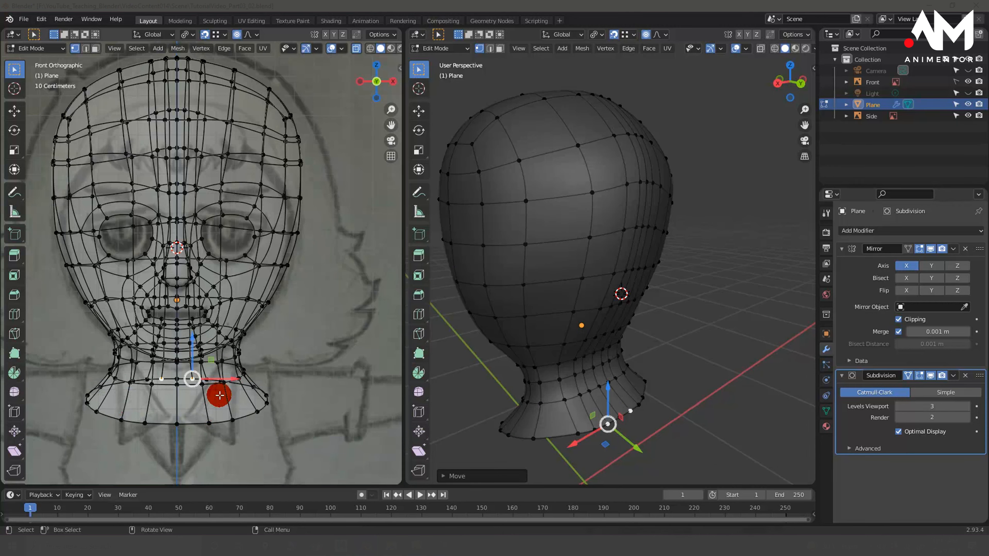
click(233, 420)
alt+click(250, 407)
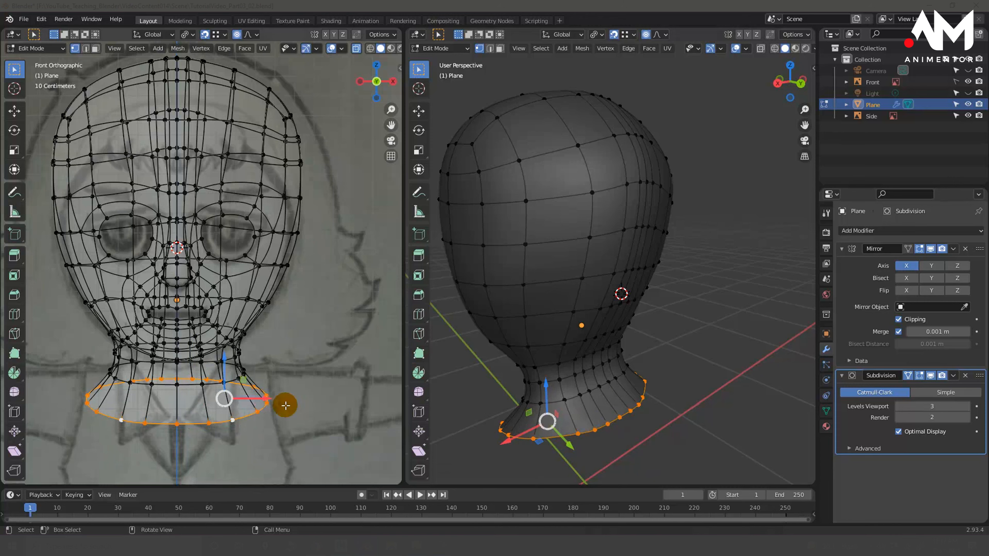
key(s)
key(z)
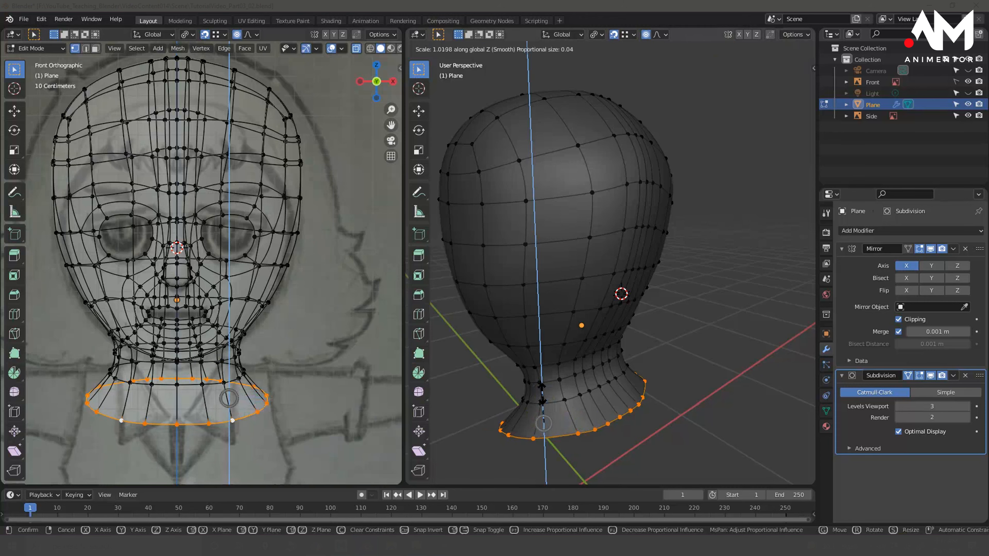
click(541, 393)
key(s)
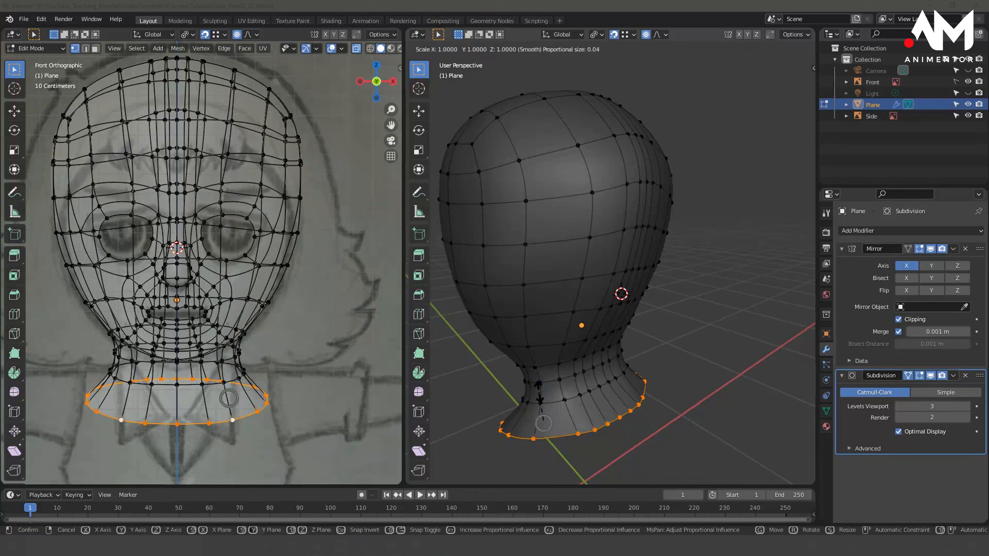
click(540, 389)
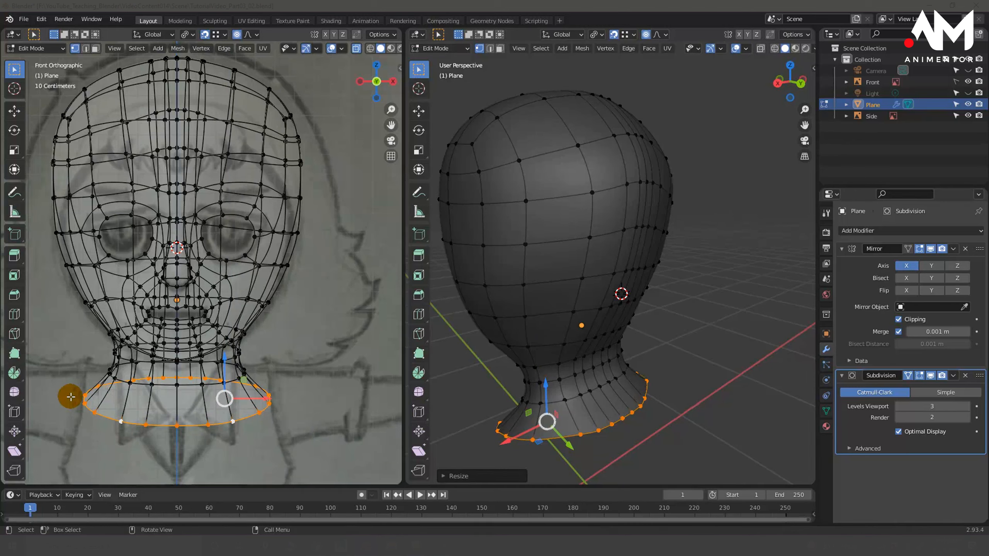
- Spread the outer rear vertices of the neck's bottom loop outward along X and adjust the neighbouring side vertices for even spacing
middle_drag(655, 409, 579, 415)
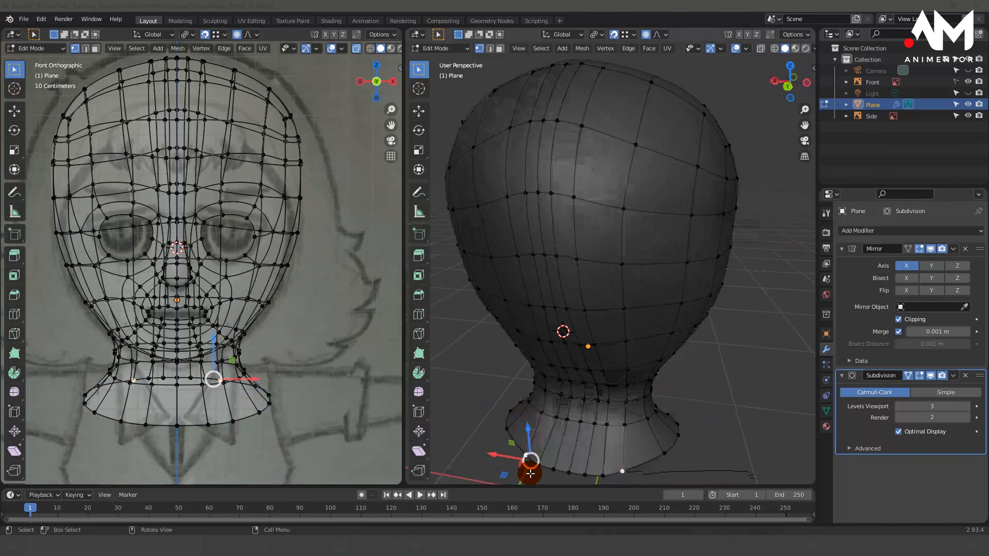
key(g)
key(x)
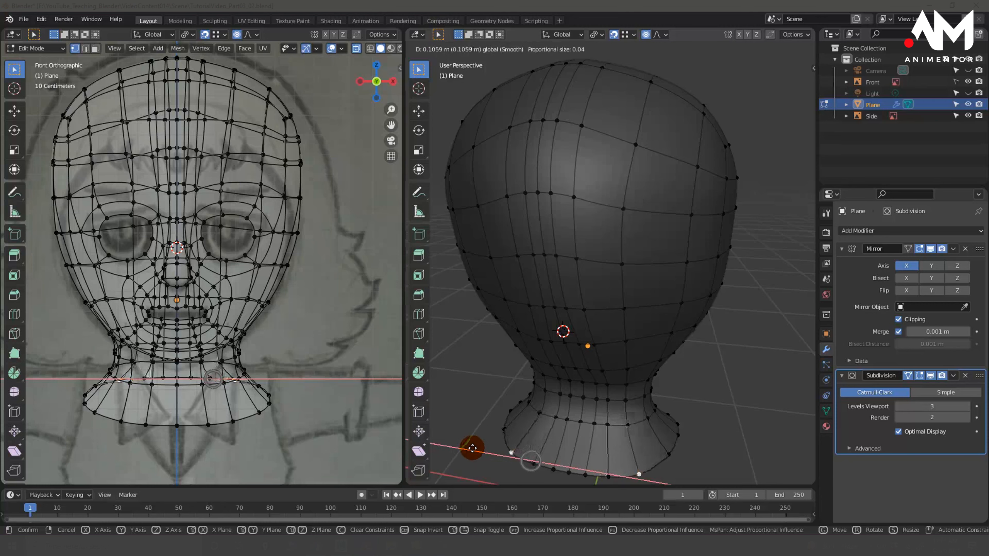
click(529, 461)
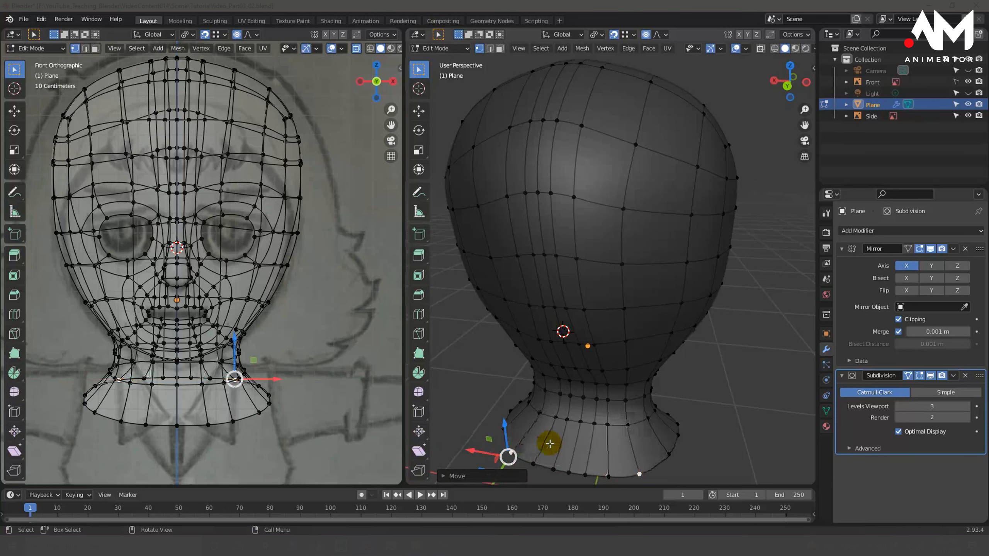
middle_drag(549, 444, 514, 453)
drag(514, 453, 497, 448)
middle_drag(598, 439, 728, 426)
click(671, 415)
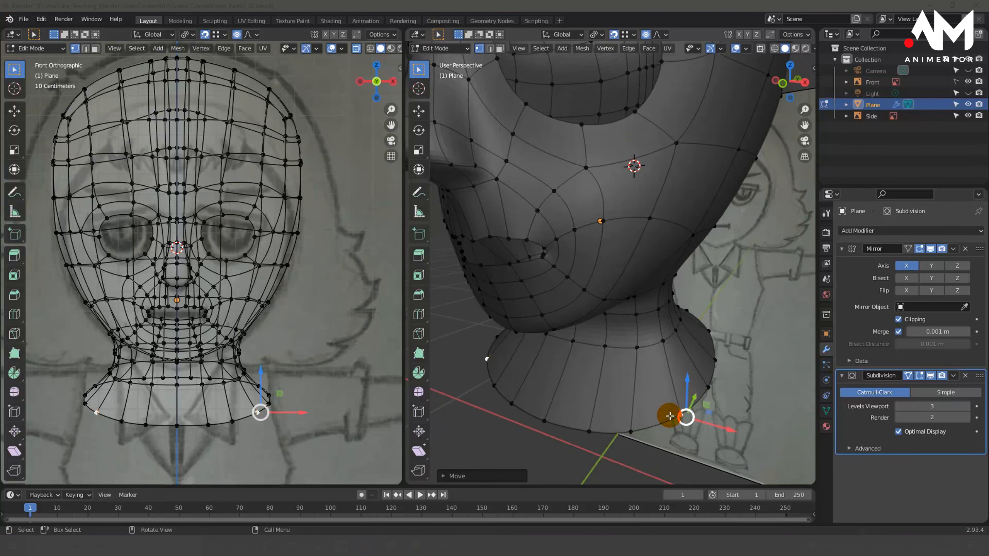
- In the right side view, lower the neck's bottom loop slightly along Z and rotate it to follow the reference's shoulder slope
middle_drag(671, 415, 630, 411)
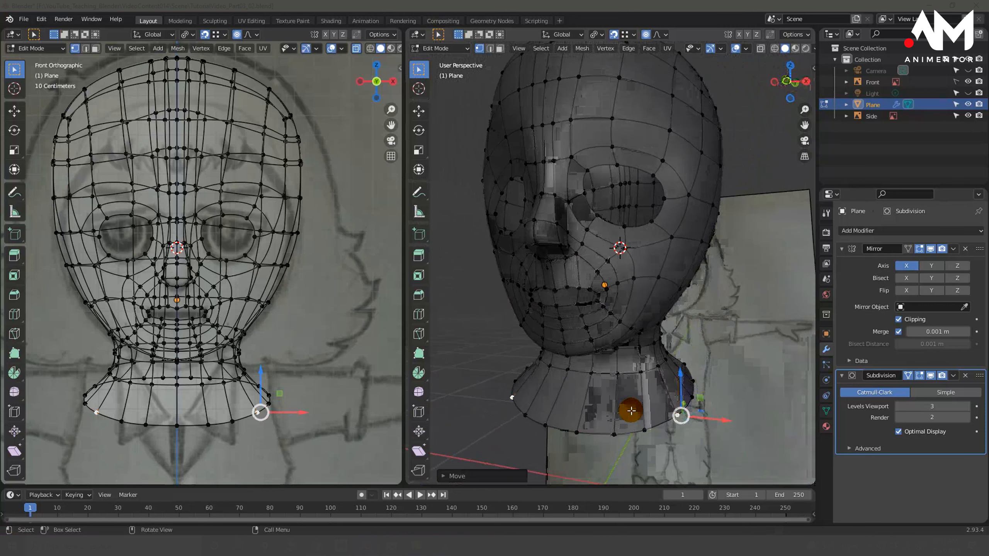
key(KP_3)
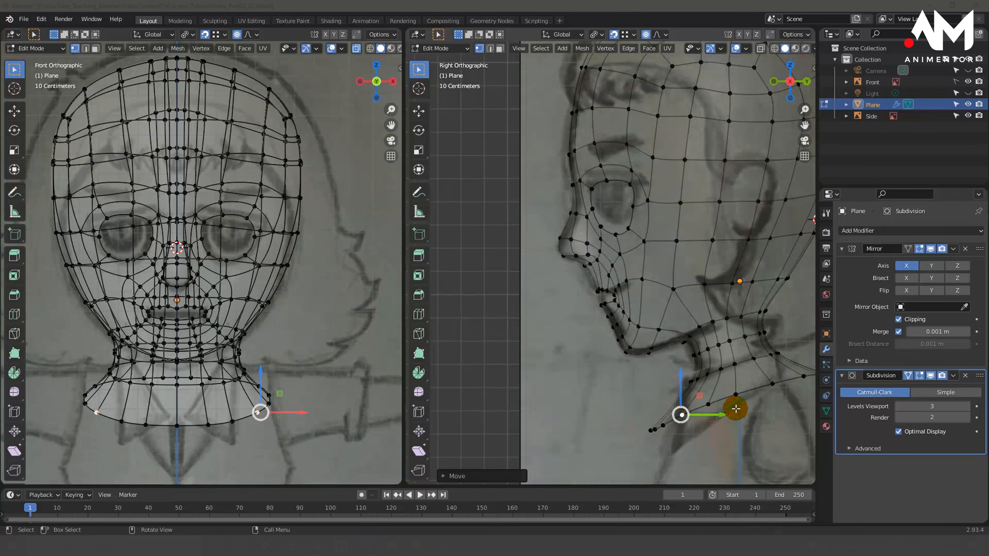
shift+middle_drag(706, 393, 620, 342)
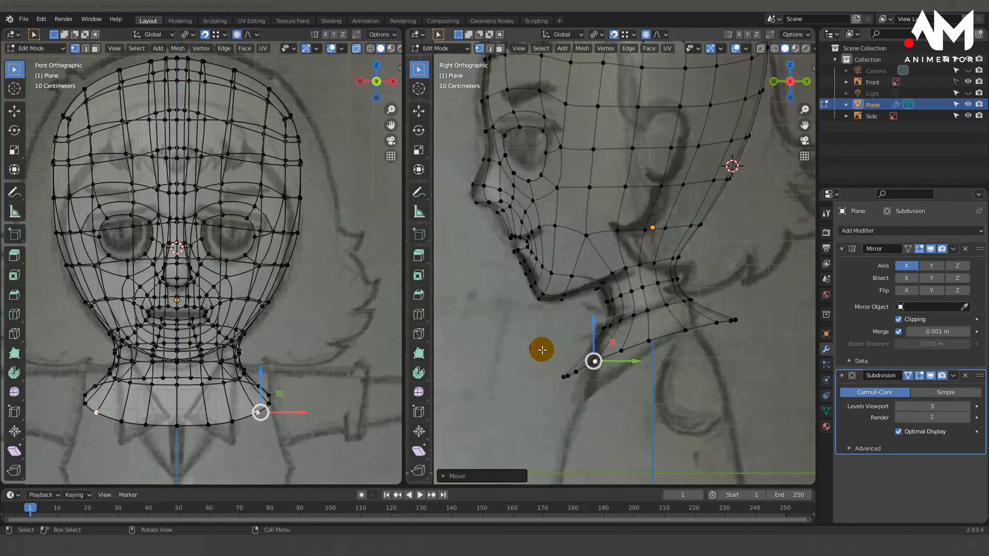
drag(526, 343, 602, 407)
alt+click(620, 346)
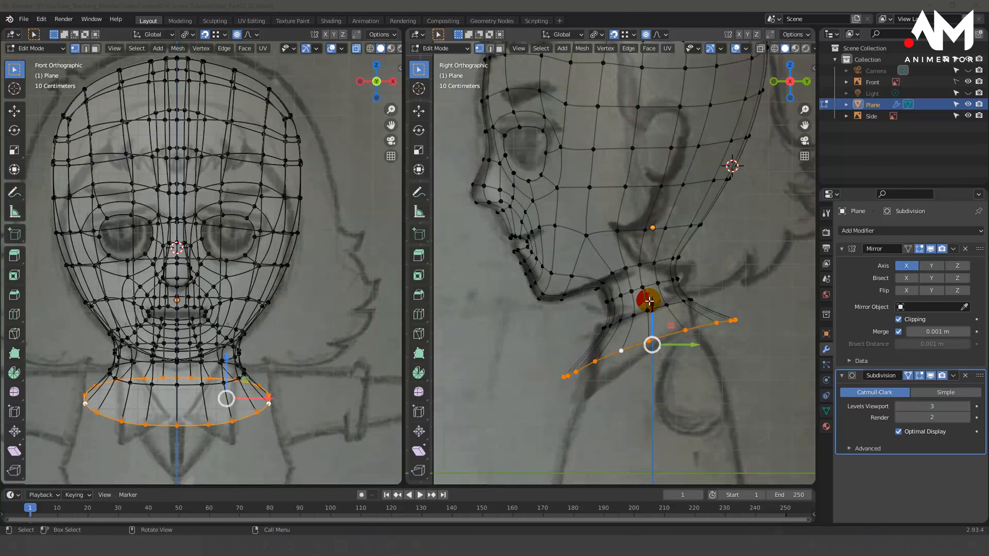
drag(651, 305, 651, 310)
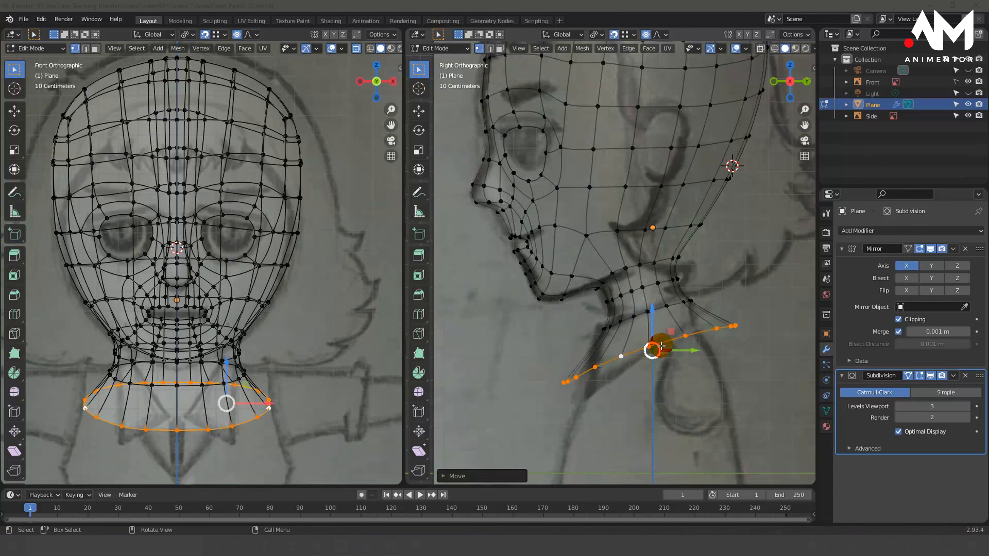
key(r)
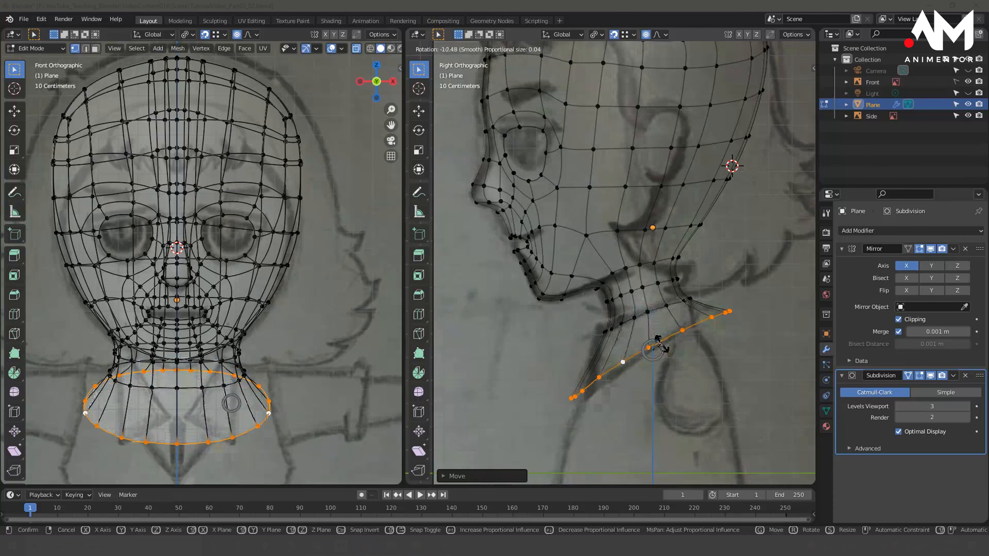
click(658, 343)
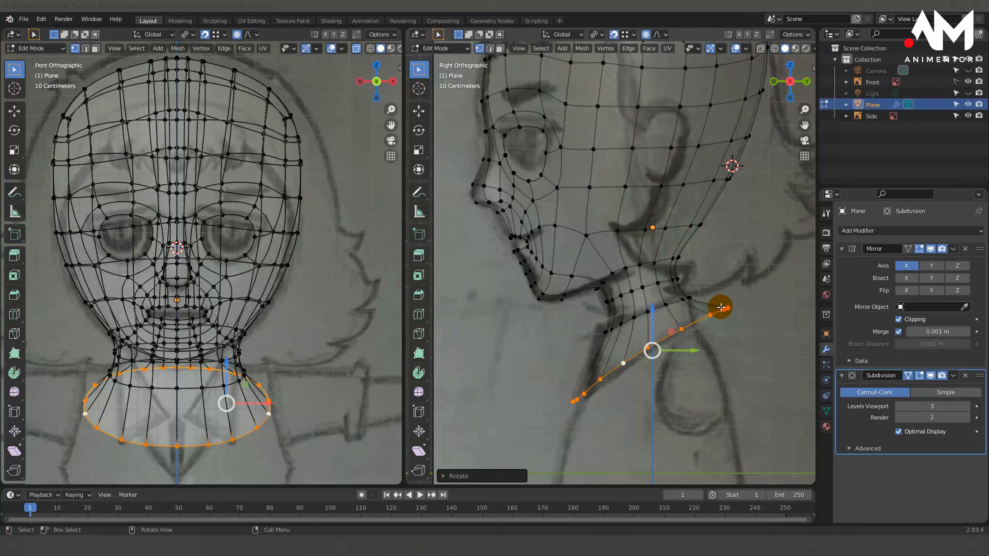
- Move the bottom loop's rear vertices about 0.13 m forward and 0.07 m down, and align the adjacent side vertices with the slope
drag(737, 293, 696, 331)
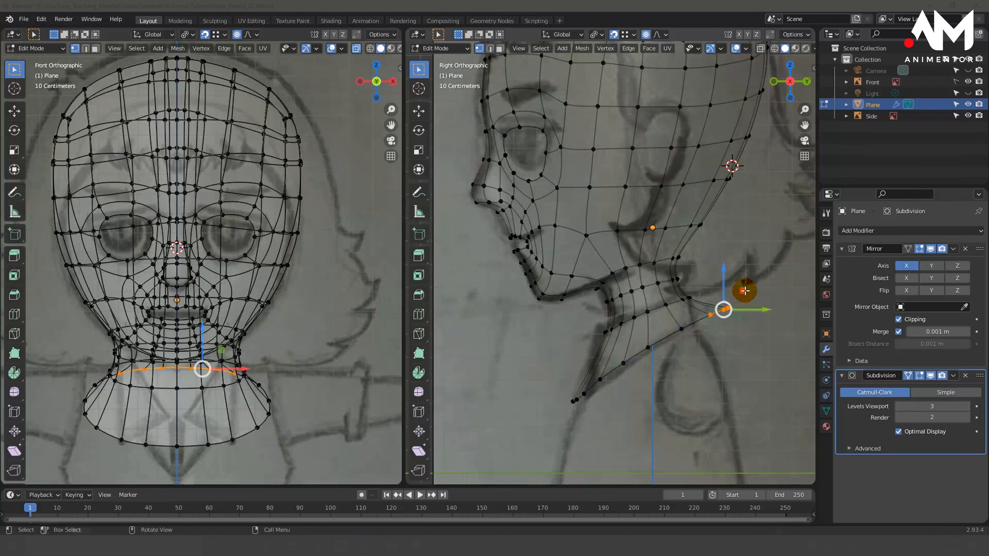
key(g)
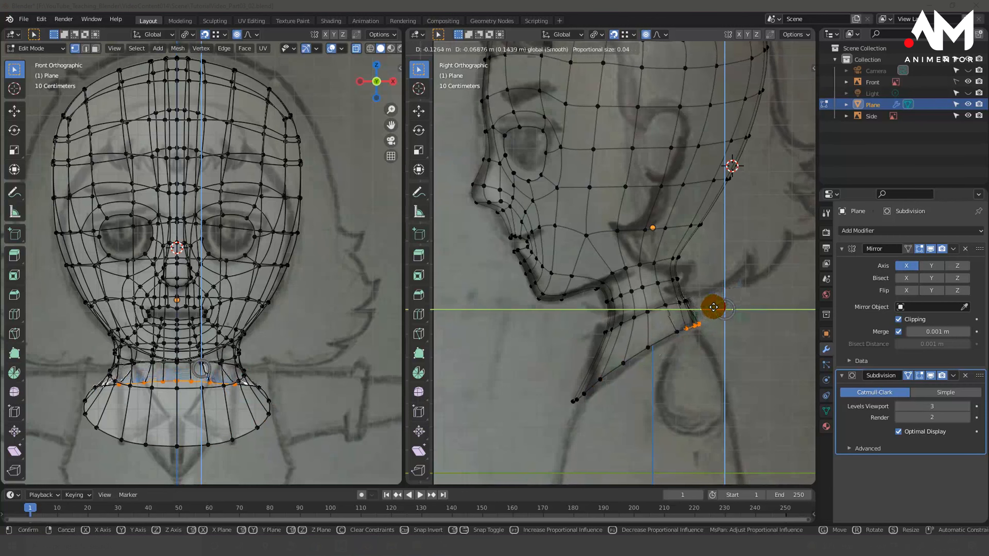
click(713, 308)
key(g)
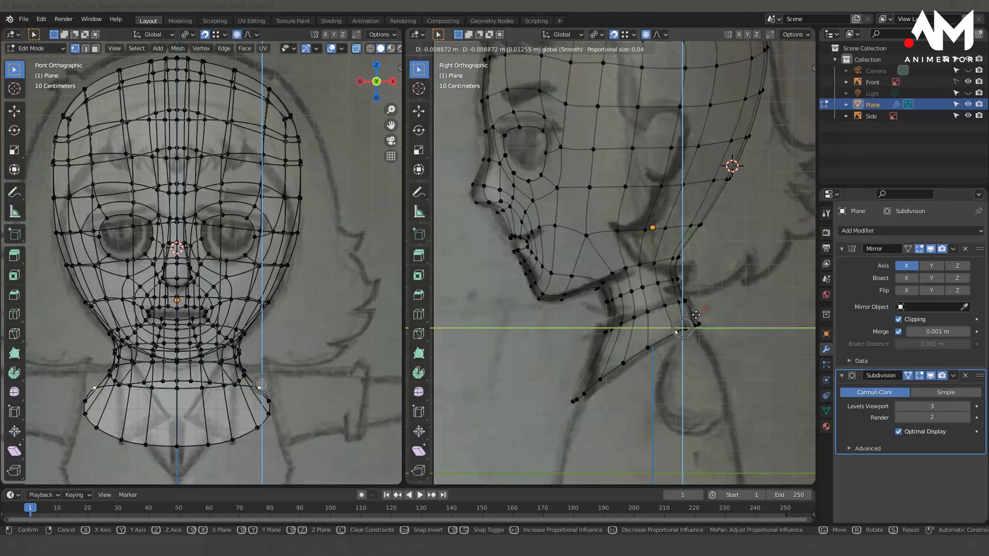
click(687, 321)
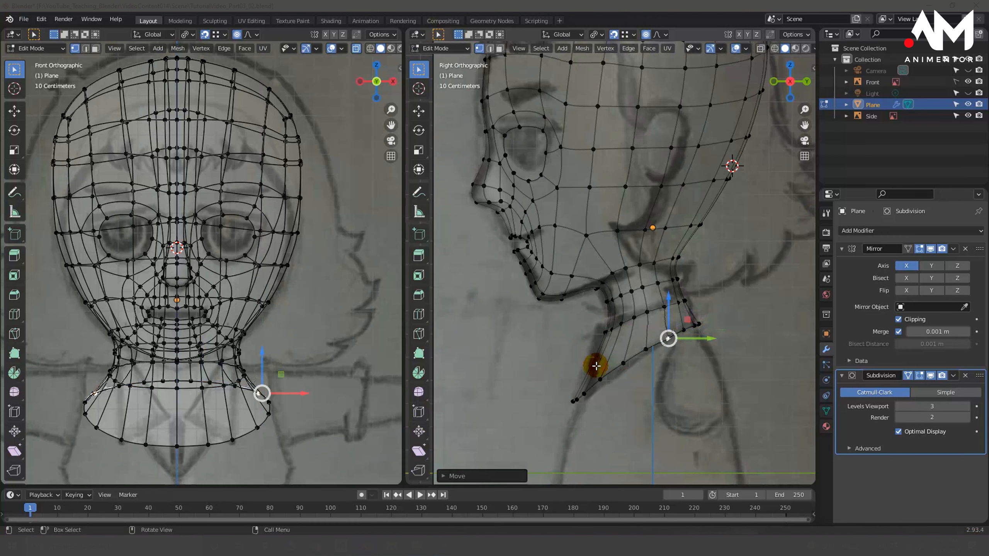
- Move the front vertices of the neck's bottom loop about 0.04 m backward in the side view to match the reference
drag(537, 354, 611, 417)
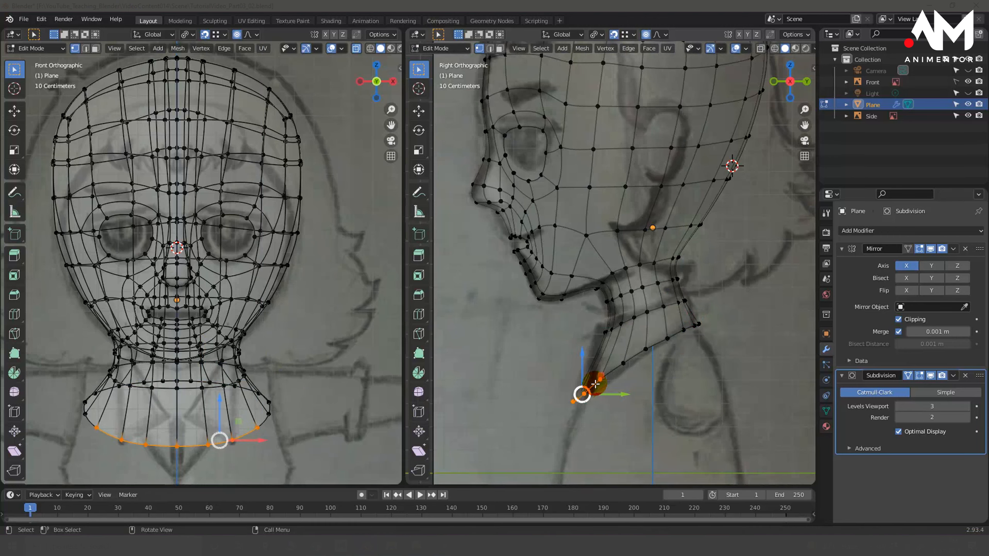
key(g)
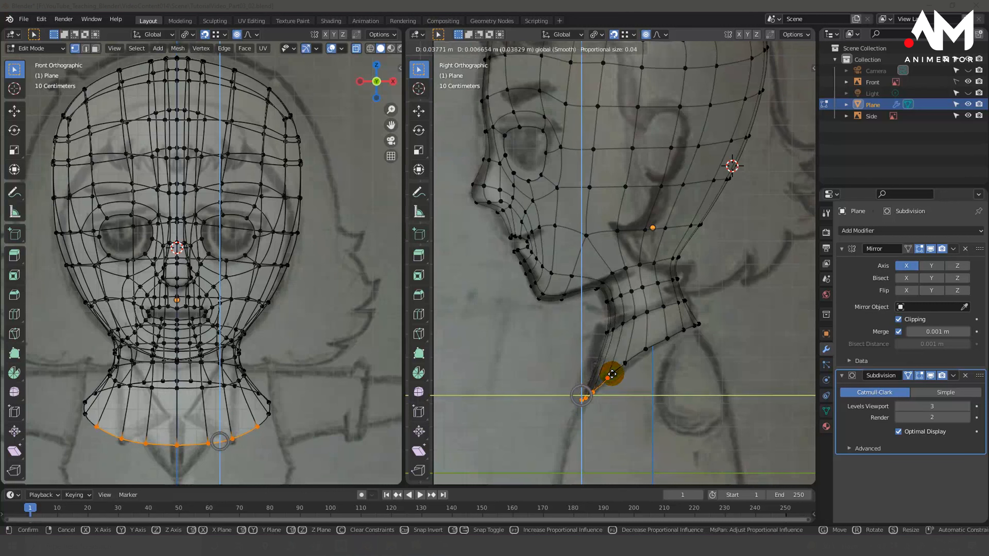
click(612, 374)
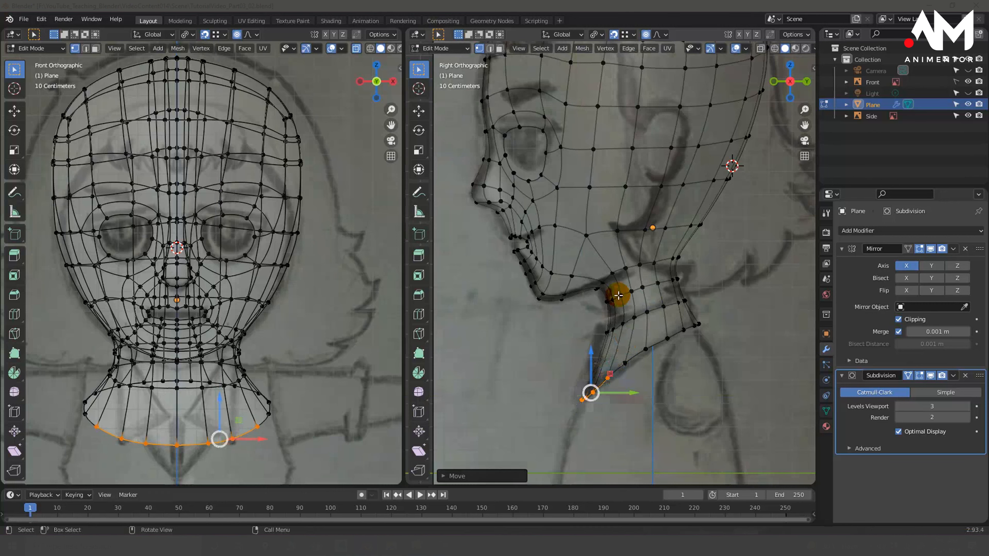
- Raise a front-side vertex of the neck's bottom loop about 0.018 m and fine-tune the next side vertex's height along Z
click(624, 363)
key(g)
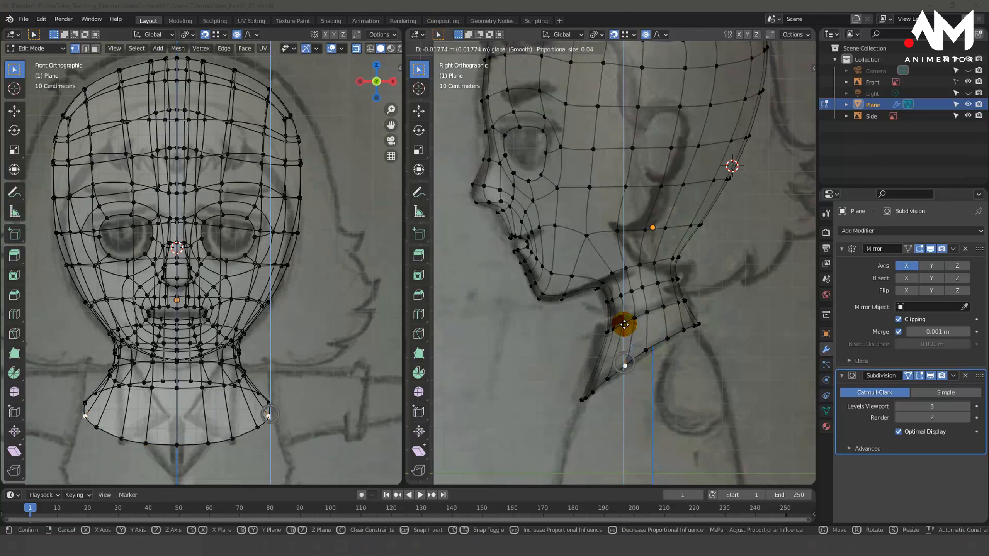
click(624, 324)
click(646, 352)
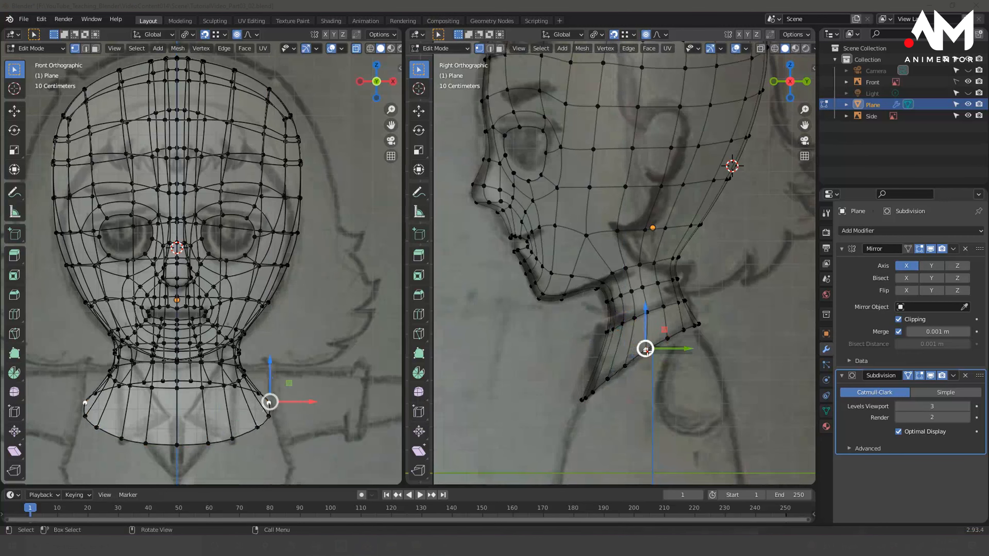
key(g)
key(z)
click(646, 314)
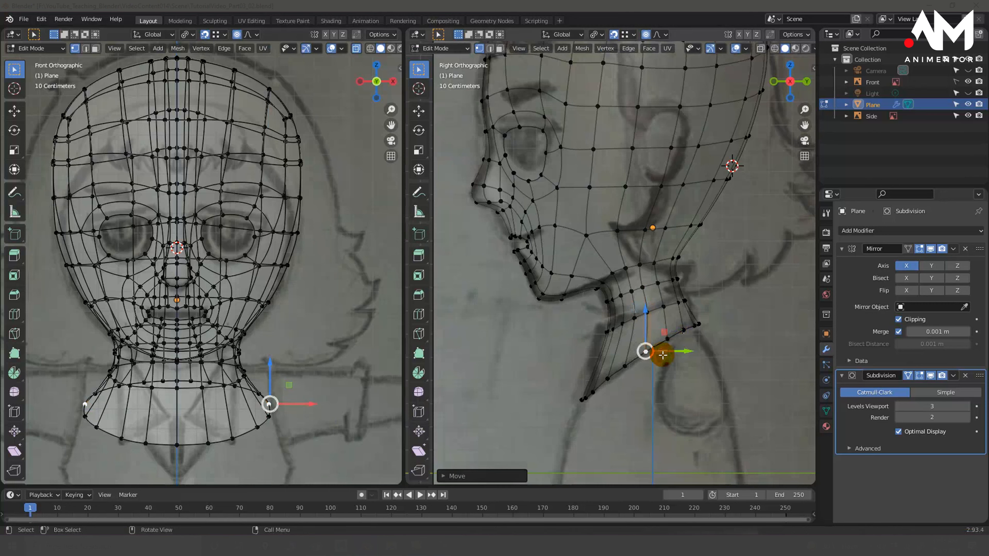
- Move the bottom loop's rear vertices about 0.013 m forward along Y and adjust the rear vertices of the loops above
alt+click(706, 333)
key(g)
key(y)
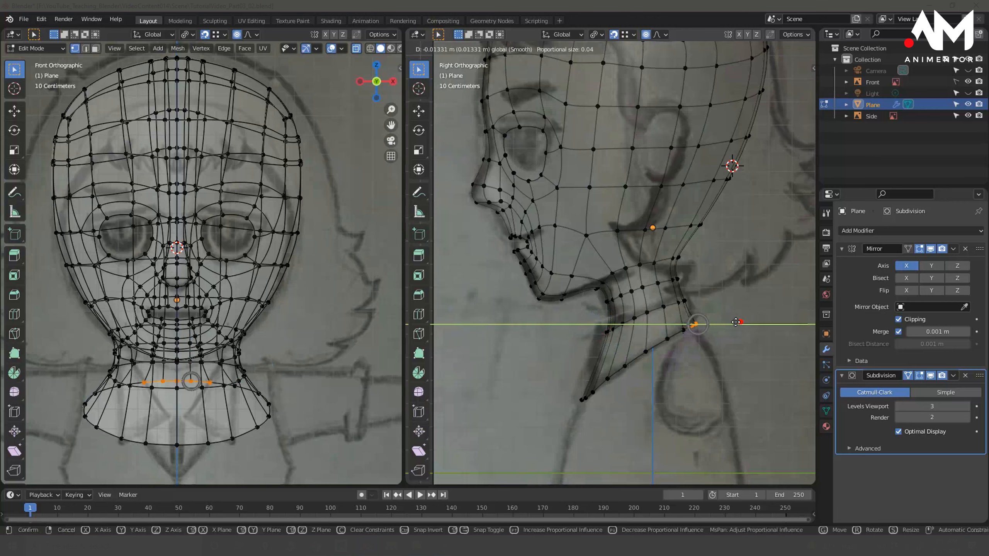
click(736, 321)
click(680, 303)
drag(715, 300, 709, 279)
click(673, 279)
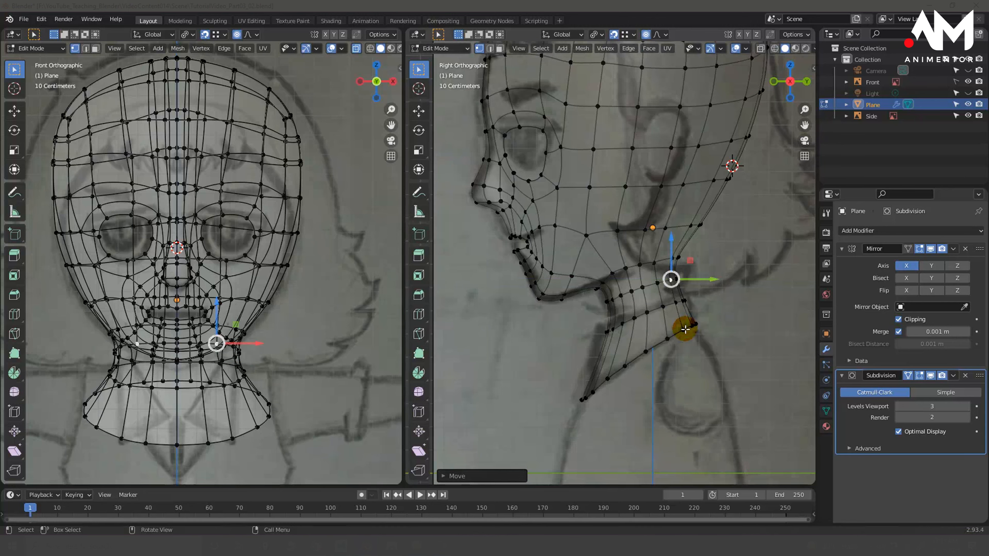
- Nudge the bottom loop's side vertices along the slope for even spacing and shift its front vertices slightly forward
click(609, 379)
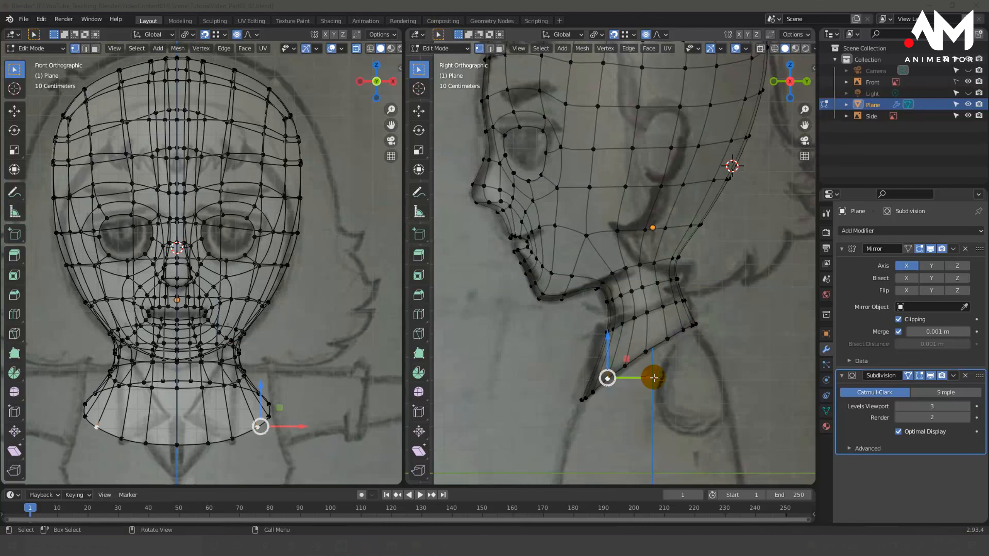
drag(656, 378, 681, 352)
click(625, 366)
click(646, 352)
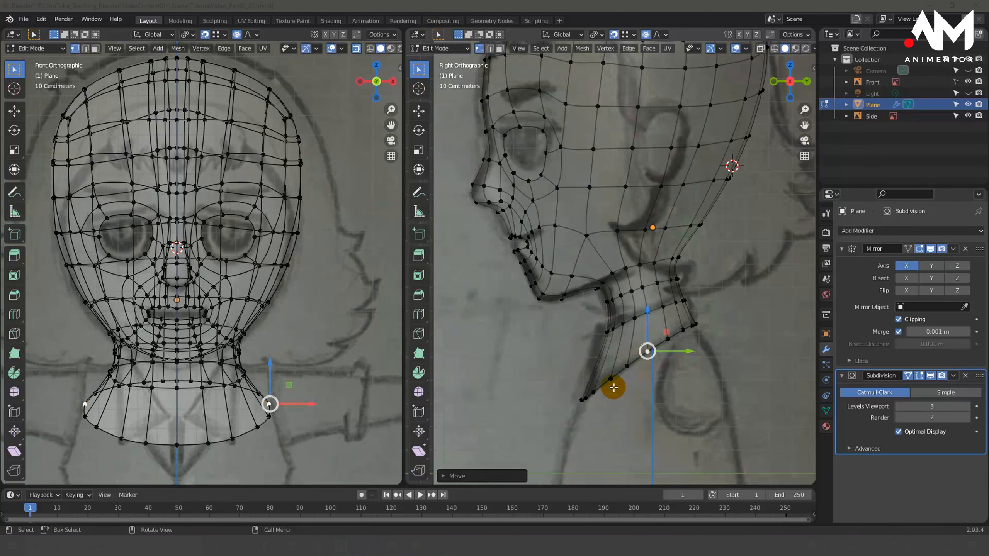
drag(610, 410, 567, 377)
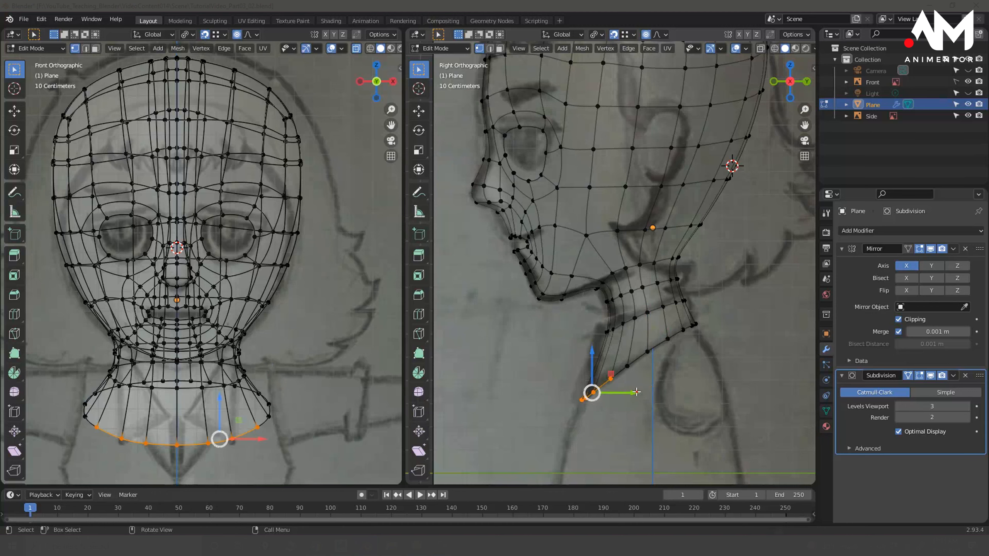
drag(636, 392, 632, 391)
- Select the neck's entire bottom edge loop in perspective and examine the shape of the flared base from several angles
drag(593, 327, 655, 331)
middle_drag(655, 331, 720, 363)
right_click(720, 363)
alt+click(631, 302)
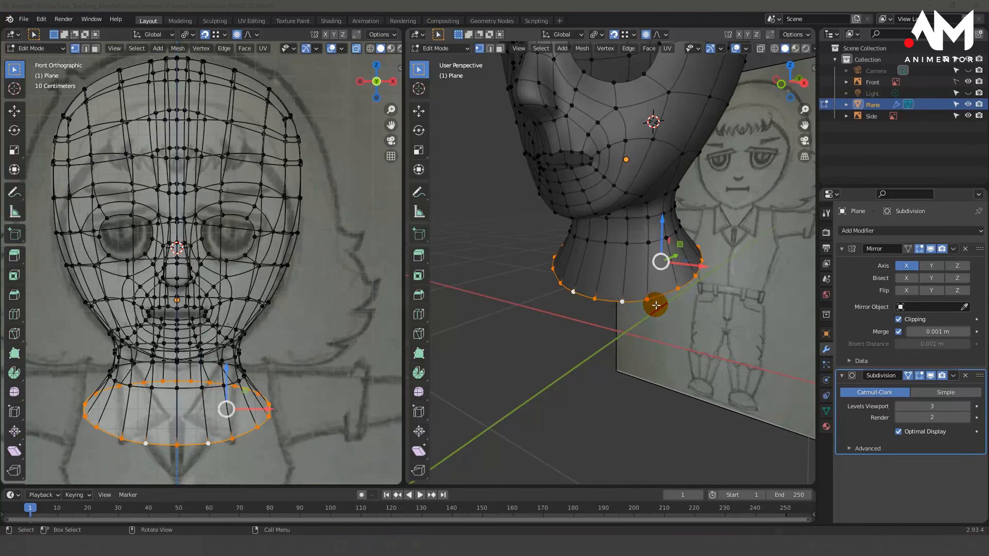
middle_drag(656, 305, 617, 231)
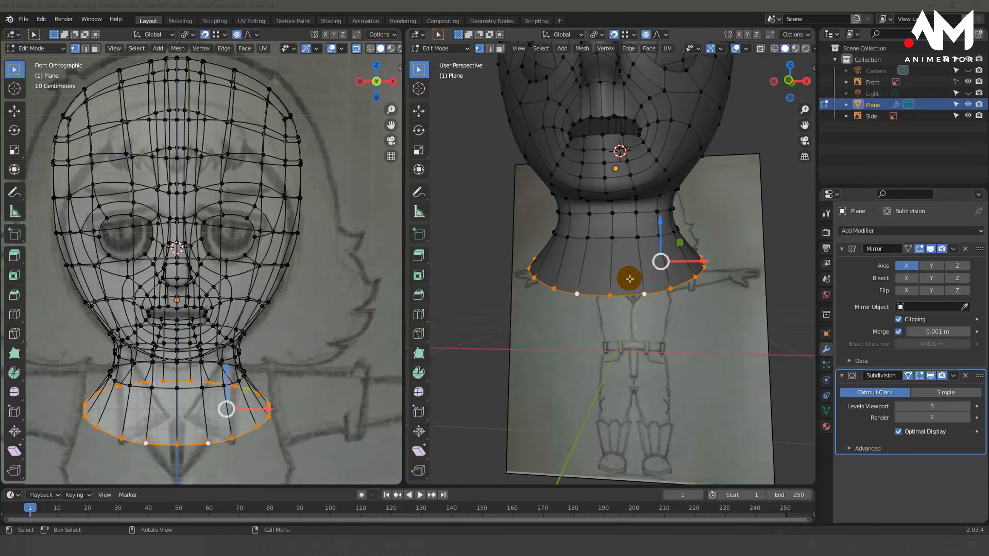
key(2)
mouse_move(651, 314)
middle_down()
mouse_move(656, 261)
mouse_move(655, 324)
mouse_move(666, 316)
middle_up()
key(1)
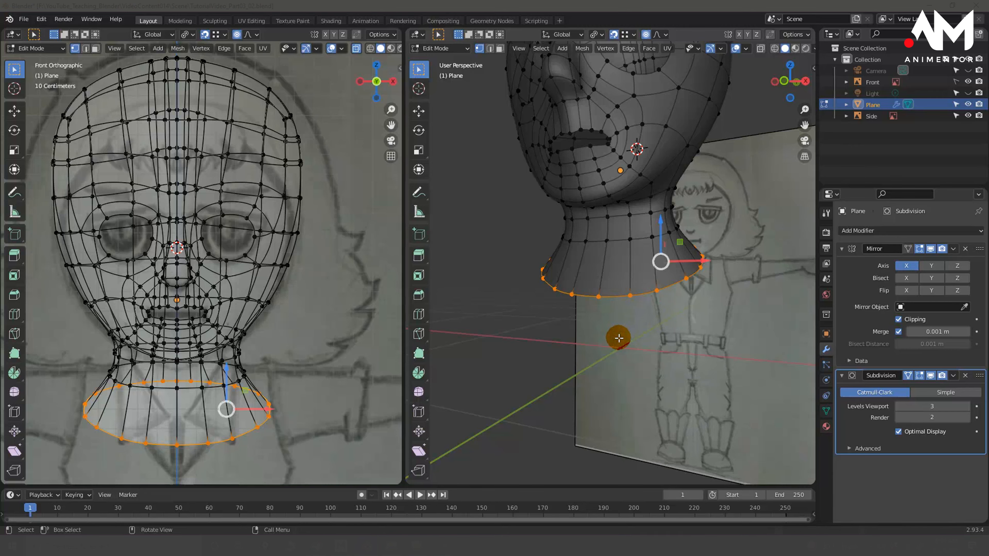
middle_drag(618, 335, 649, 327)
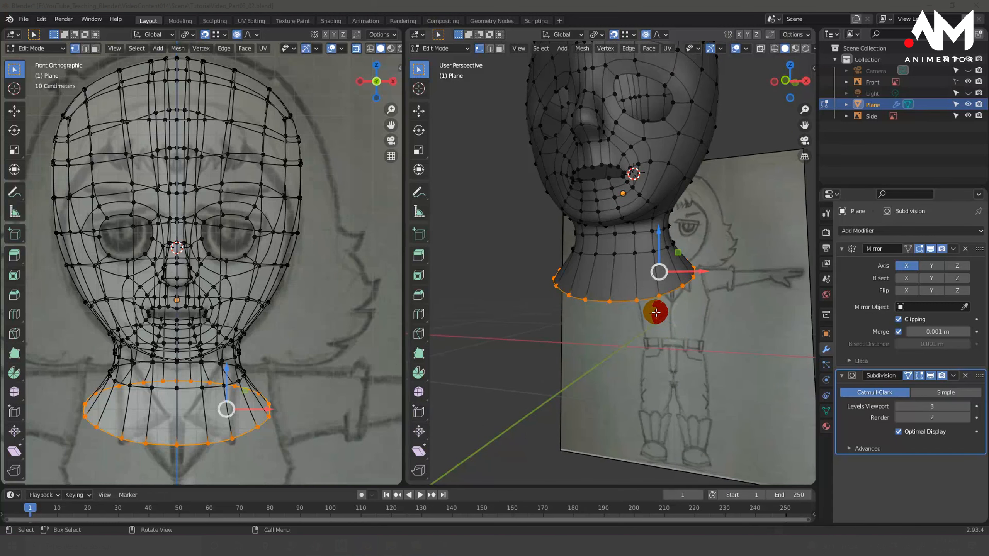
middle_drag(656, 312, 711, 313)
- Extrude the neck's bottom edge loop about 0.26 m downward over the torso reference
shift+middle_drag(331, 414, 338, 223)
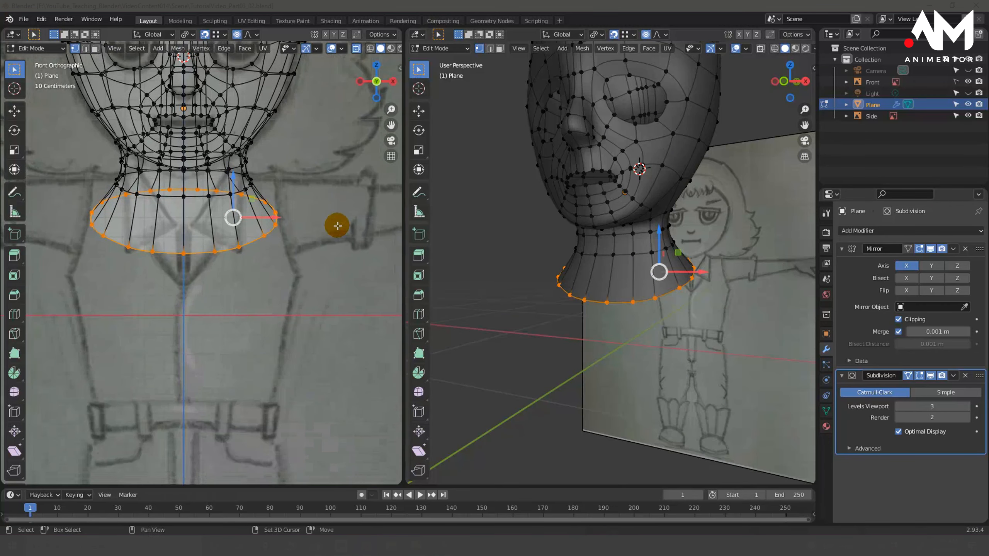
middle_drag(481, 265, 655, 305)
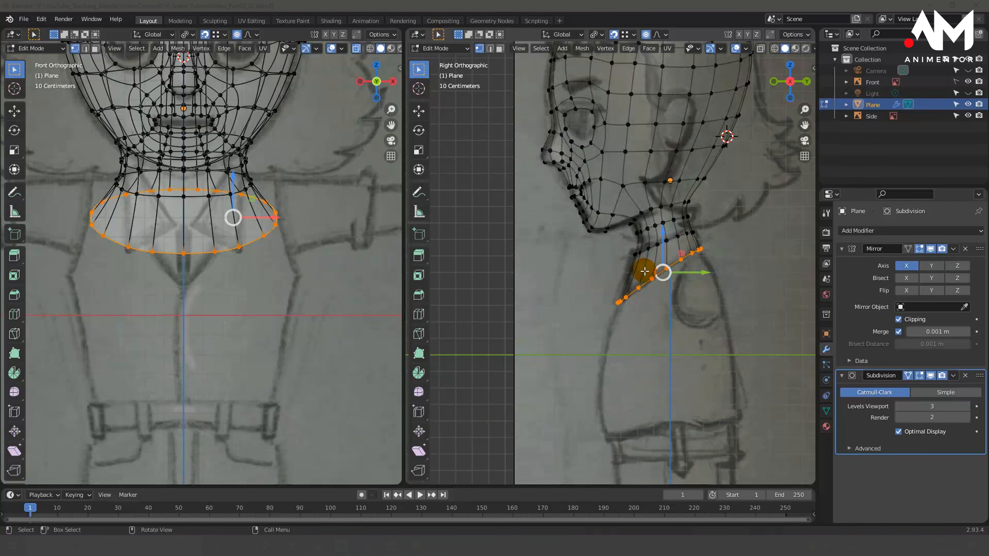
shift+middle_drag(267, 268, 256, 272)
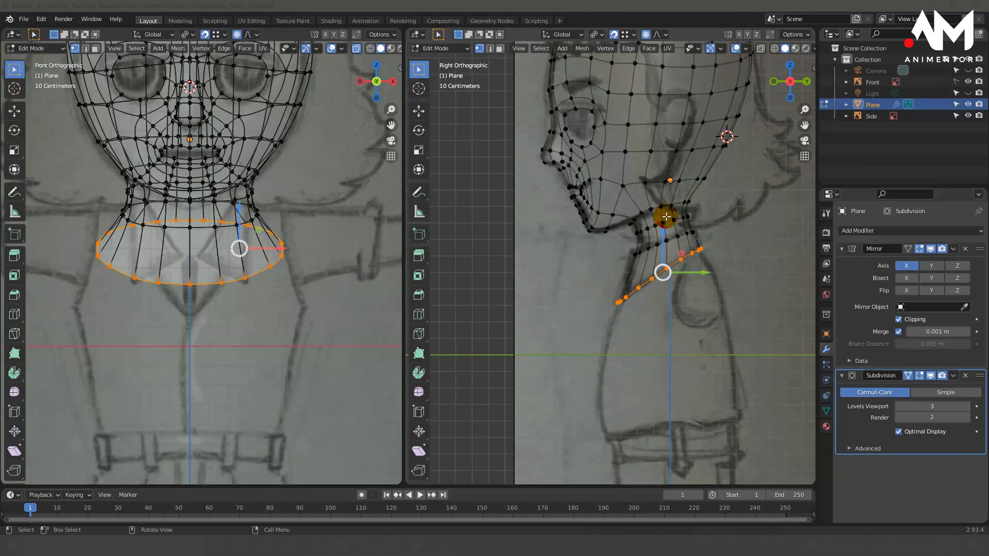
key(g)
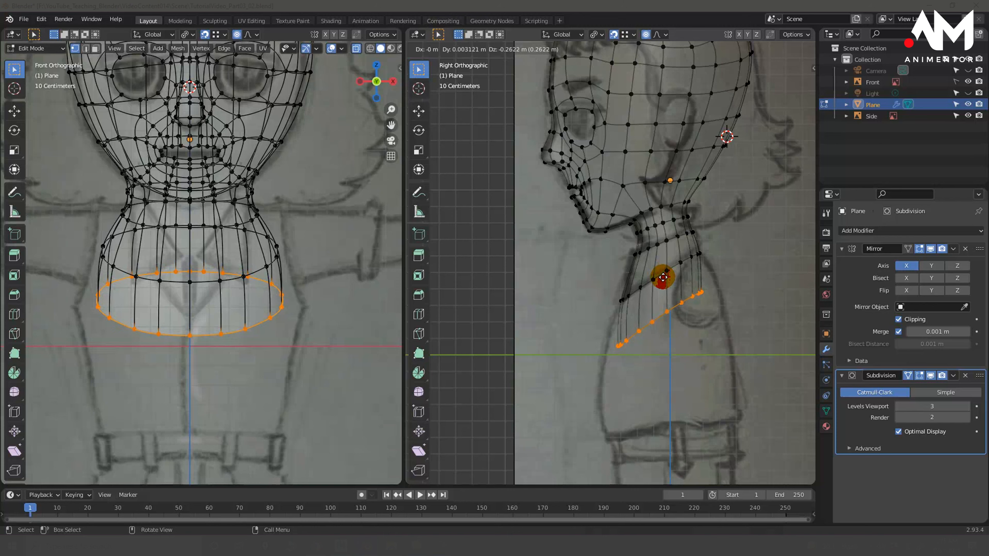
click(663, 277)
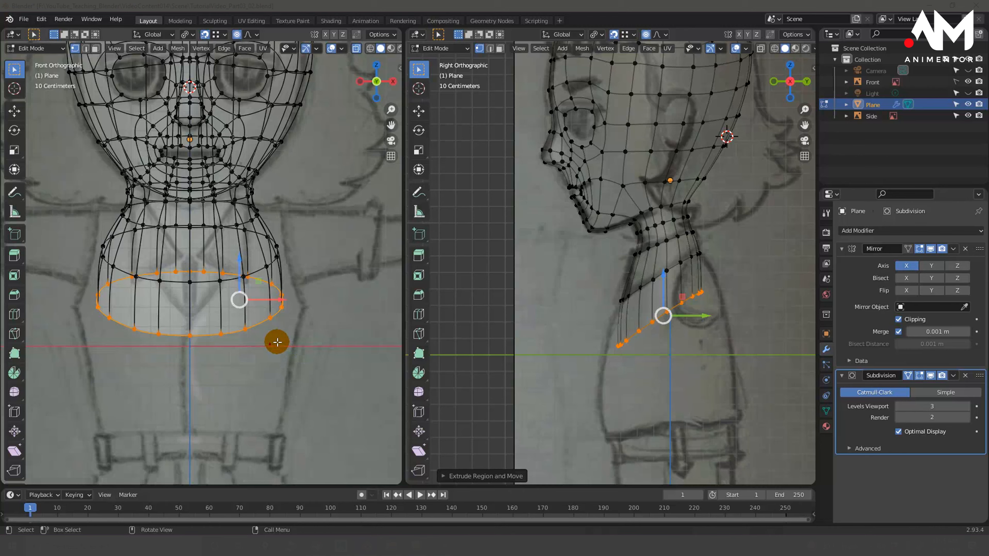
- Scale the extruded loop up uniformly towards the torso outline in the front reference
key(s)
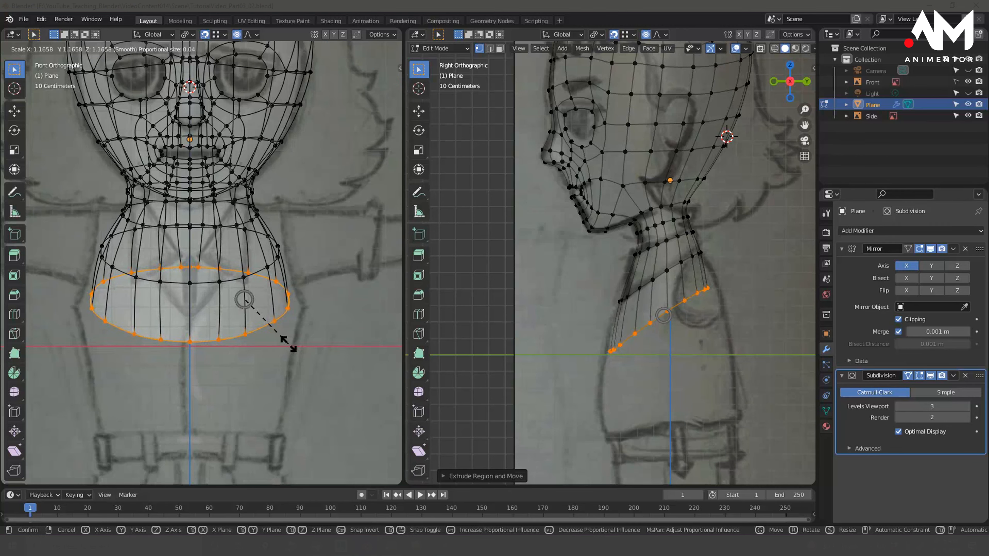
click(242, 299)
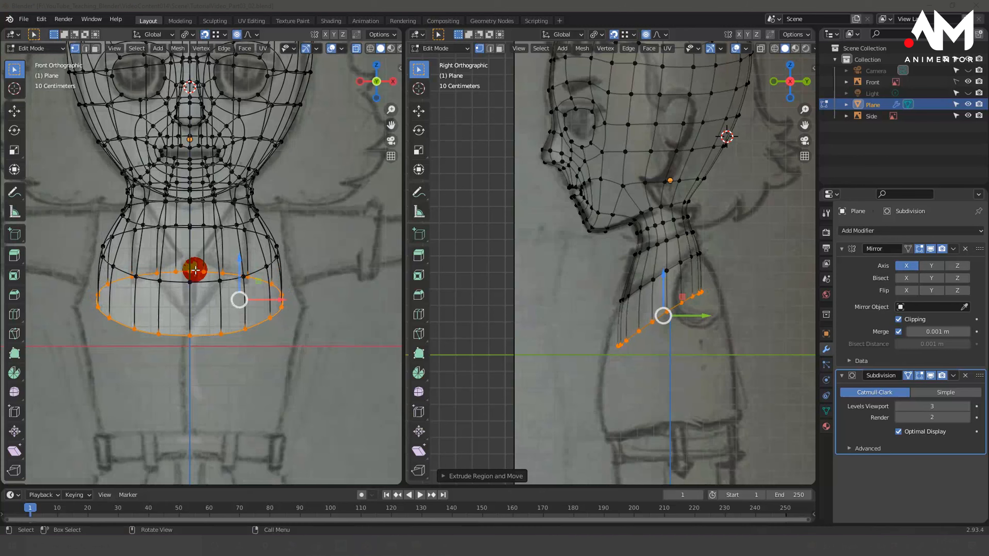
key(s)
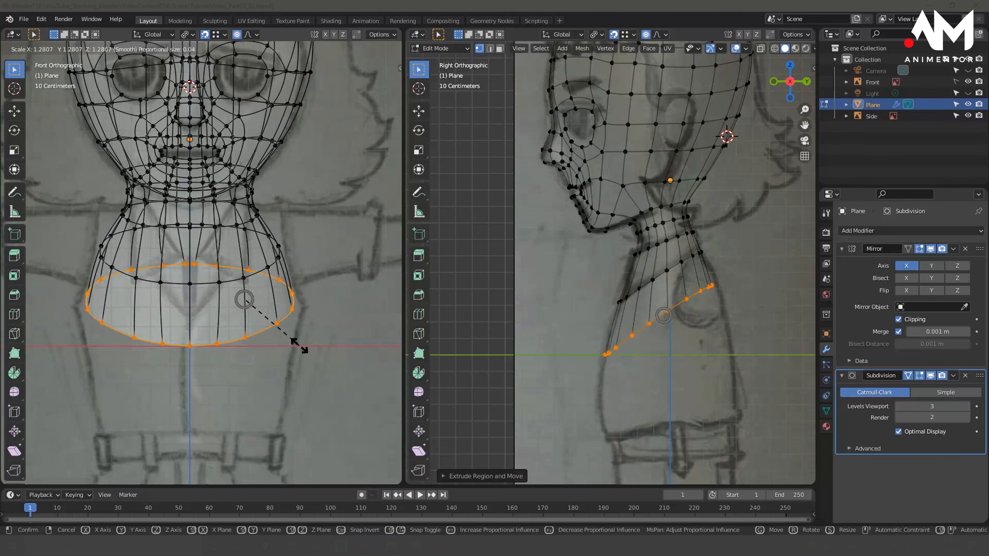
click(298, 345)
- From behind, spread the rear vertices of the new torso loop along X for more even spacing
middle_drag(577, 304, 751, 346)
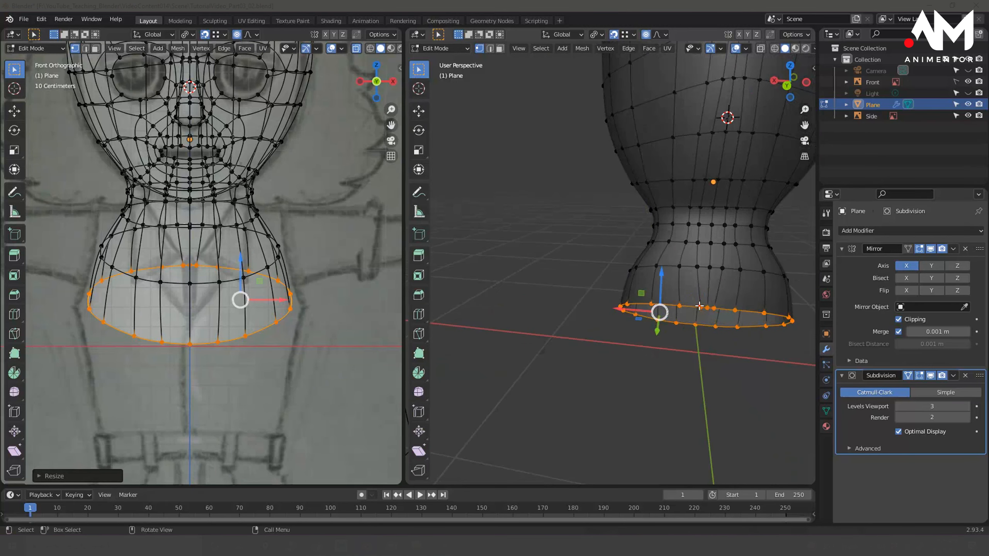
click(681, 313)
drag(667, 304, 626, 300)
click(693, 312)
click(677, 305)
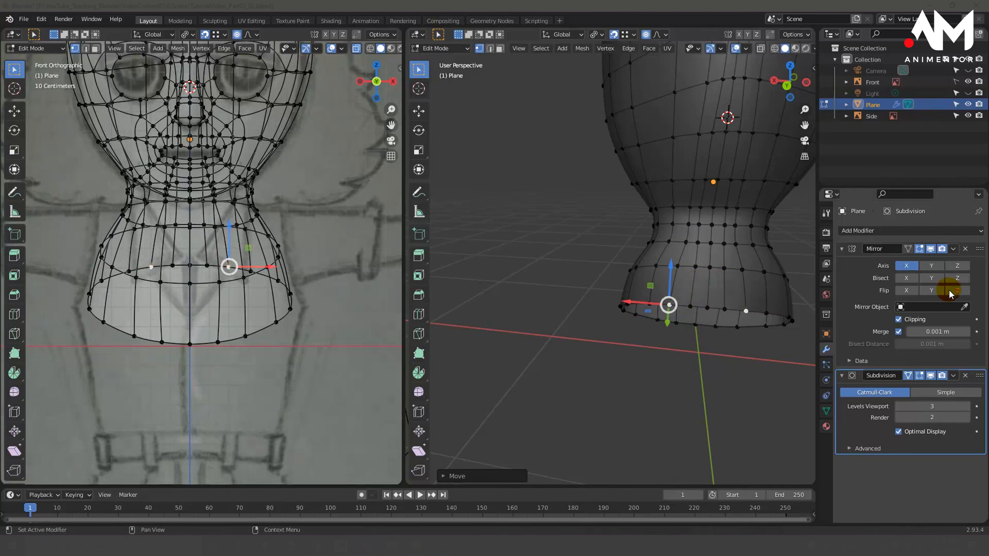
- In the right side view, move the torso loop's rear vertices about 0.047 m backward along Y to the back outline
middle_drag(734, 309, 784, 336)
key(KP_3)
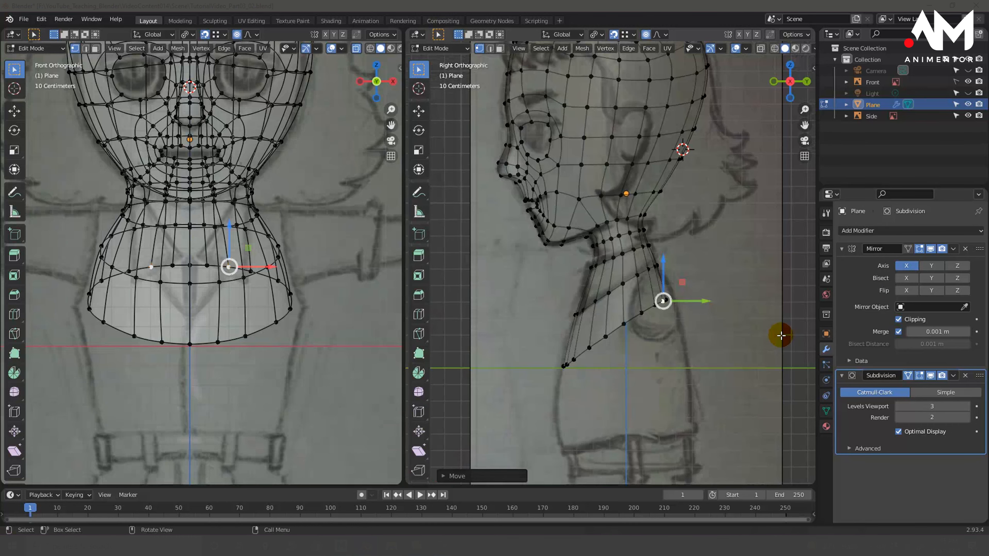
drag(714, 277, 658, 322)
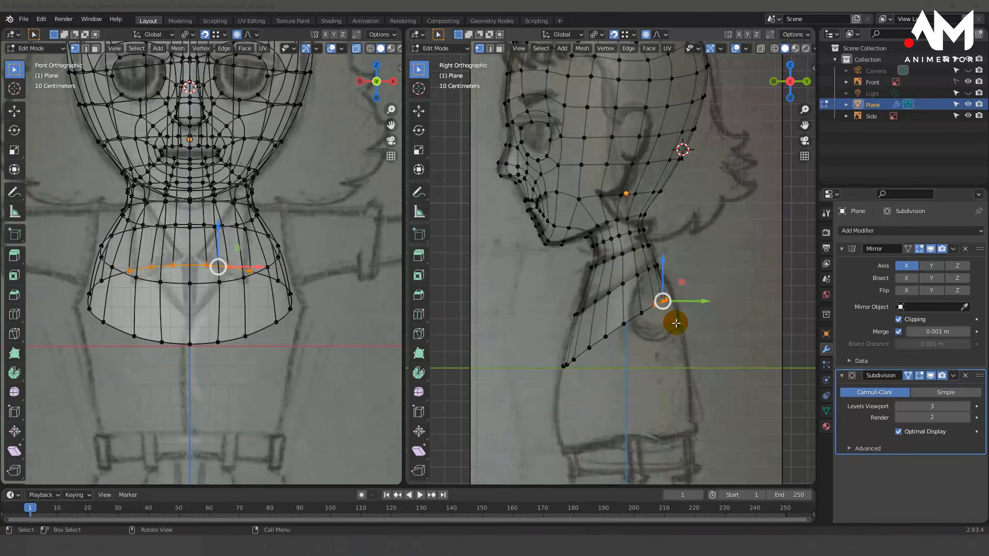
key(g)
key(y)
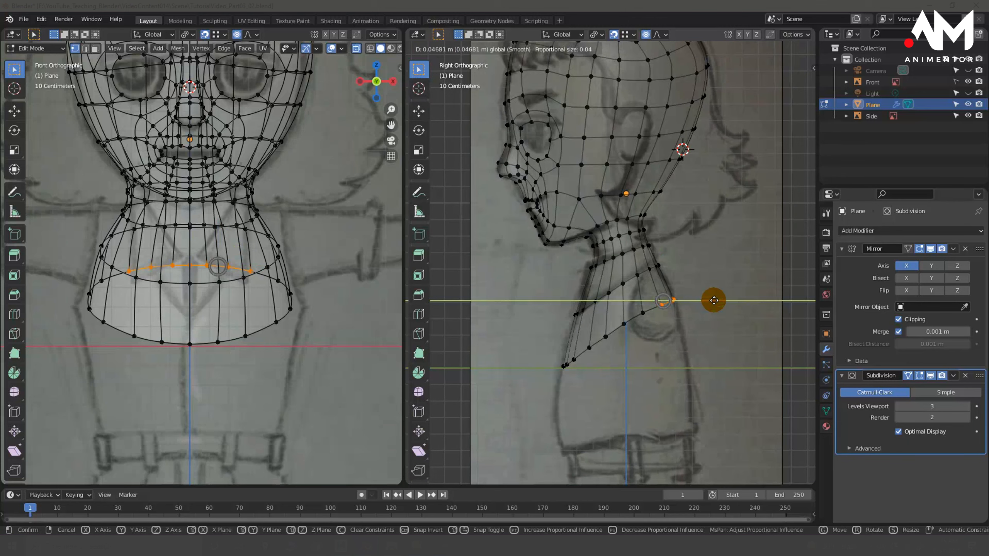
click(714, 300)
- Move the torso loop's front vertices about 0.022 m forward along Y to the chest outline
drag(549, 342, 588, 375)
key(g)
key(y)
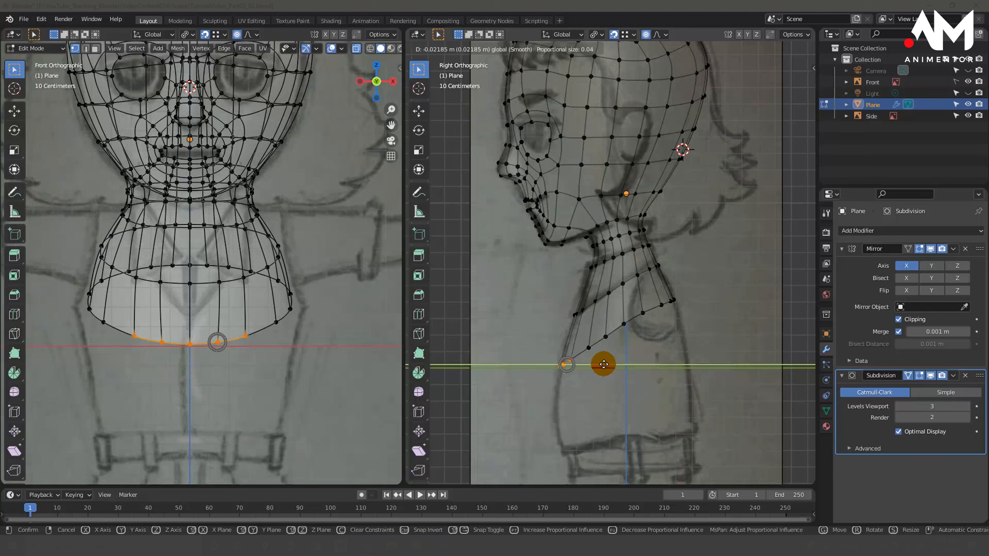
click(603, 364)
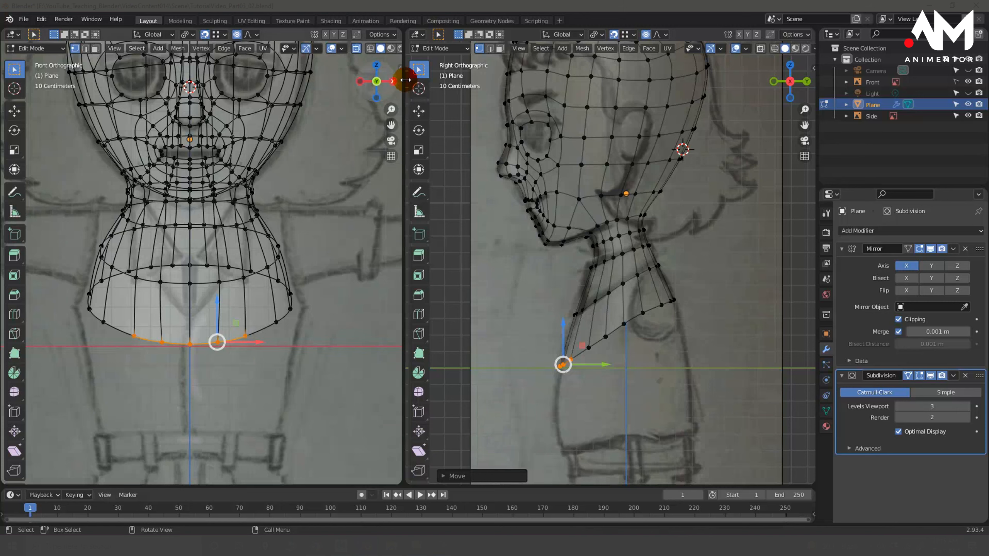
click(223, 362)
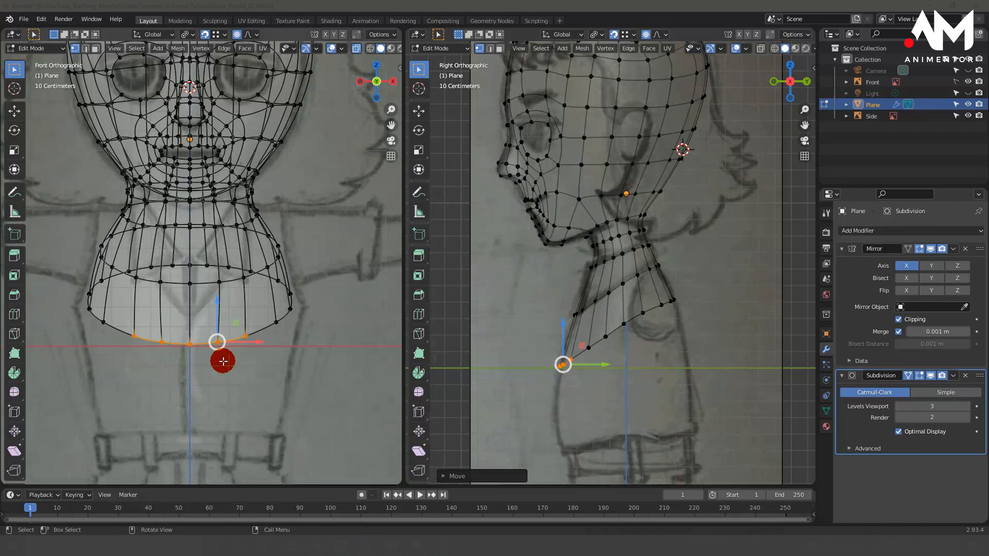
key(s)
key(x)
right_click(219, 351)
- Select the whole bottom torso loop and scale it about 1.23 along X to the front reference's outline
alt+click(260, 327)
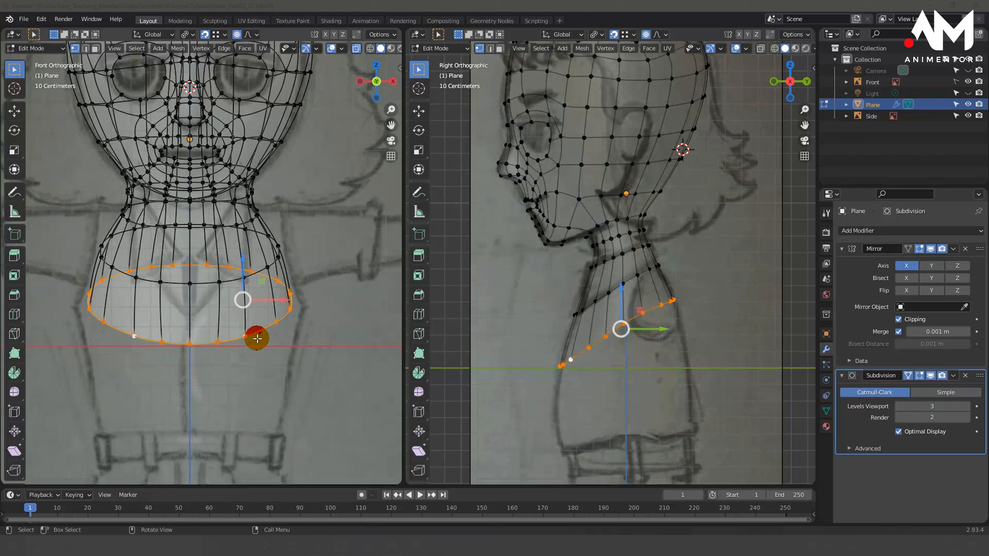
key(s)
key(x)
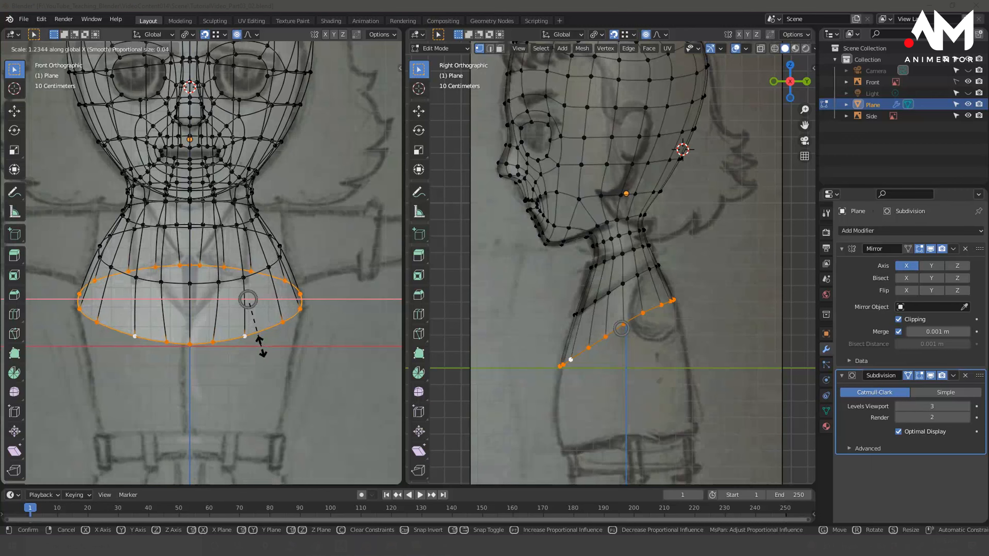
click(260, 346)
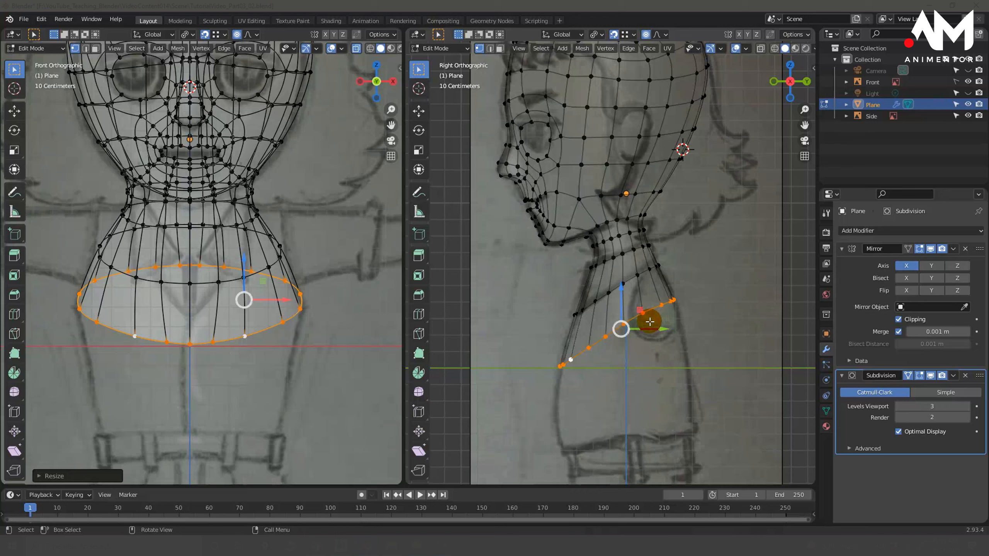
key(s)
key(z)
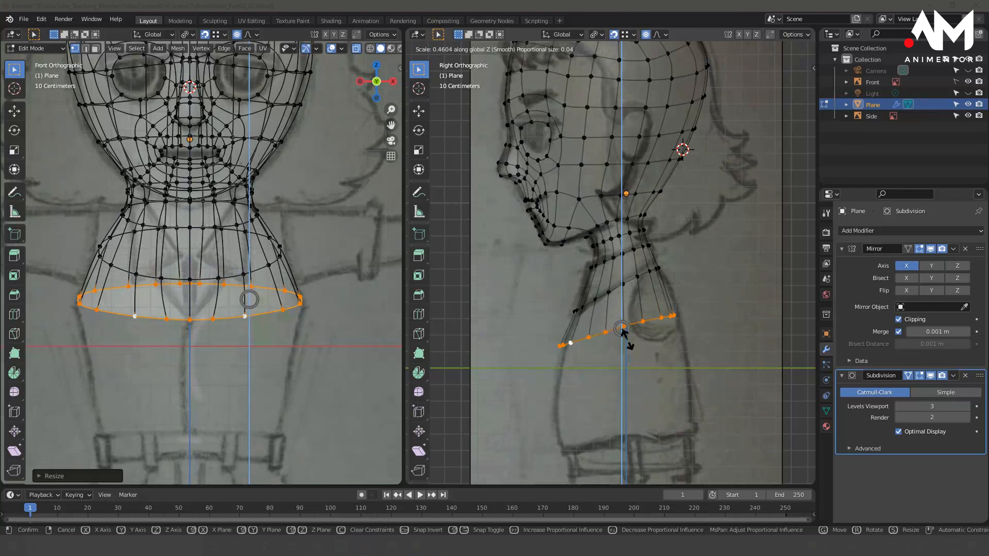
key(Escape)
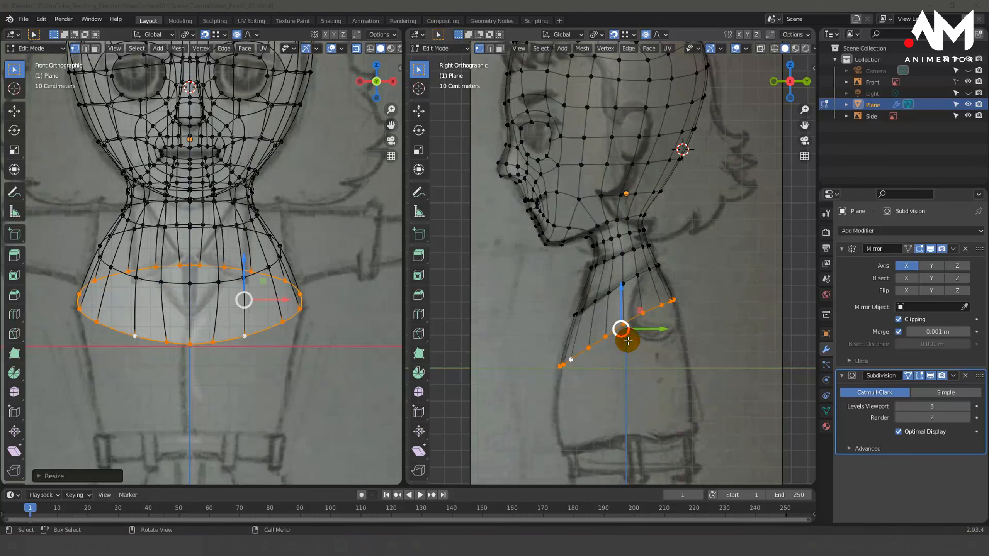
- Flatten the bottom torso loop into a level ring by scaling it to 0 along Z
key(s)
key(z)
key(0)
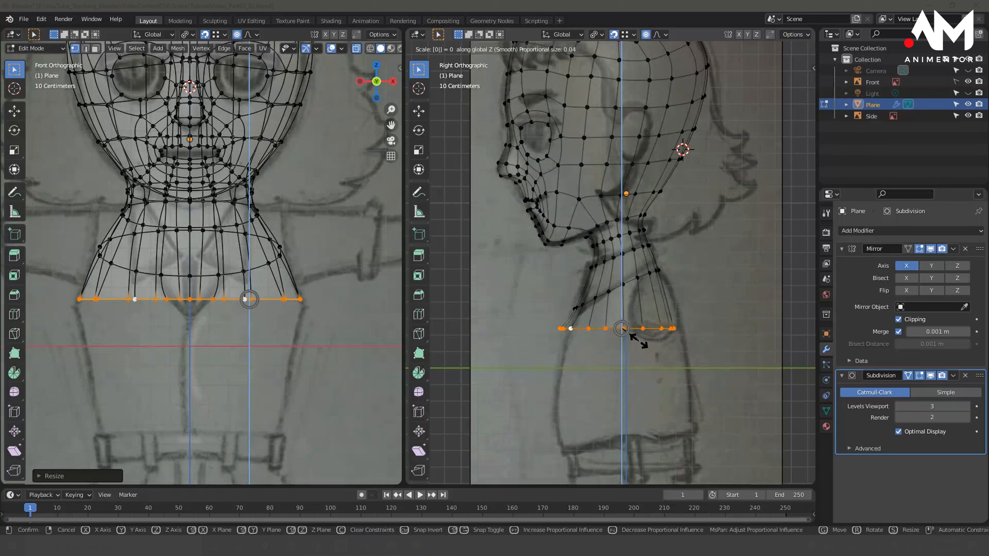
click(638, 341)
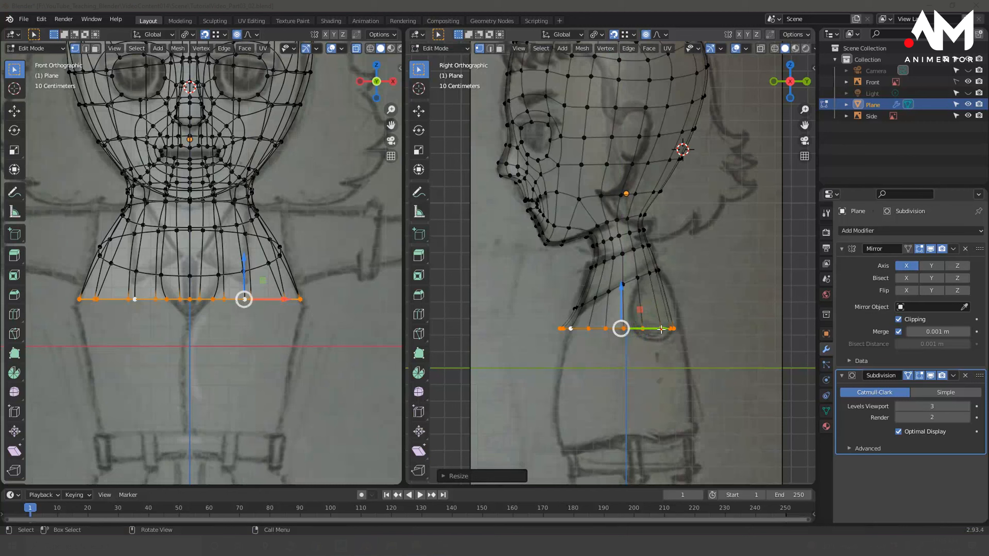
- Move the flattened bottom torso loop slightly backward along Y to fit the side reference's back outline
drag(661, 329, 670, 329)
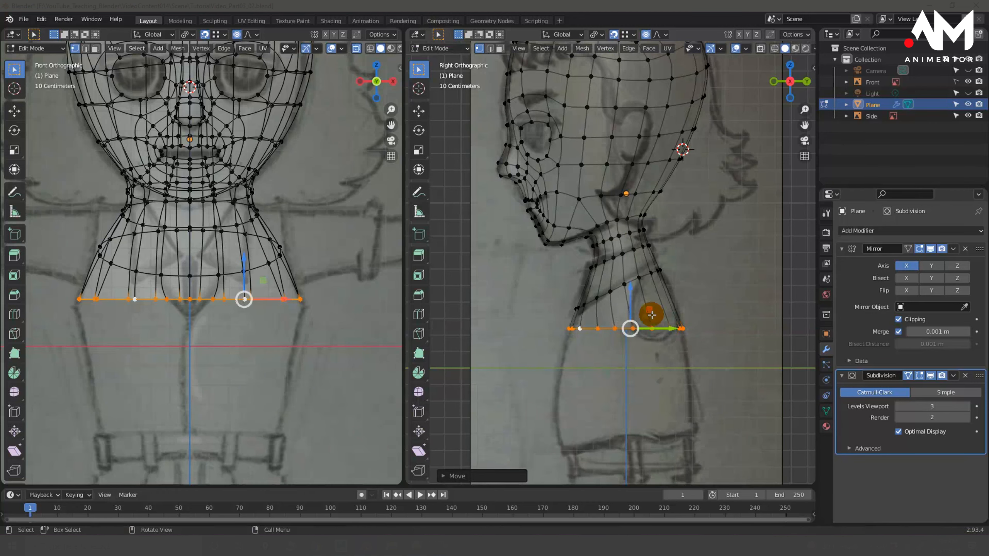
- Select the slanted edge loop above the torso's bottom loop and flatten it slightly by scaling along Z
alt+click(623, 286)
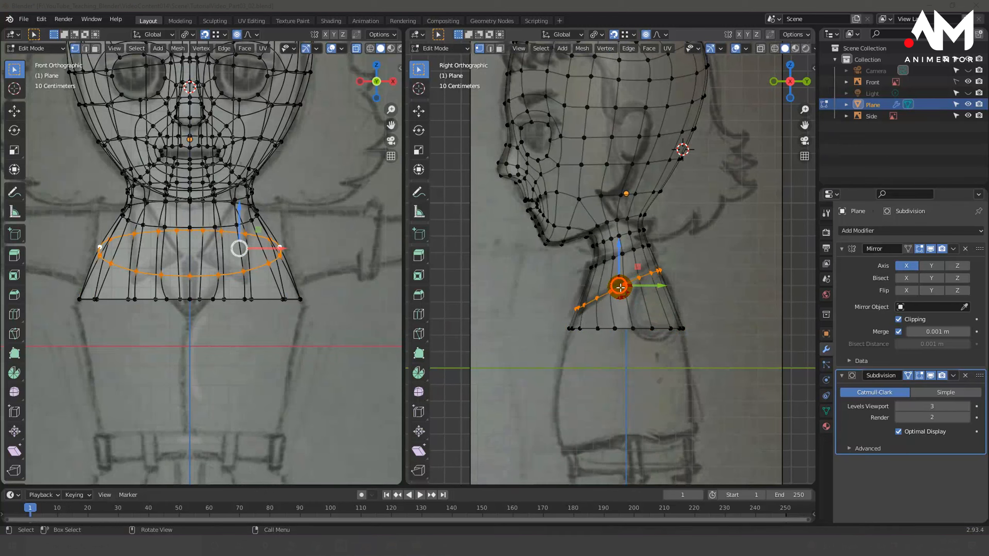
key(r)
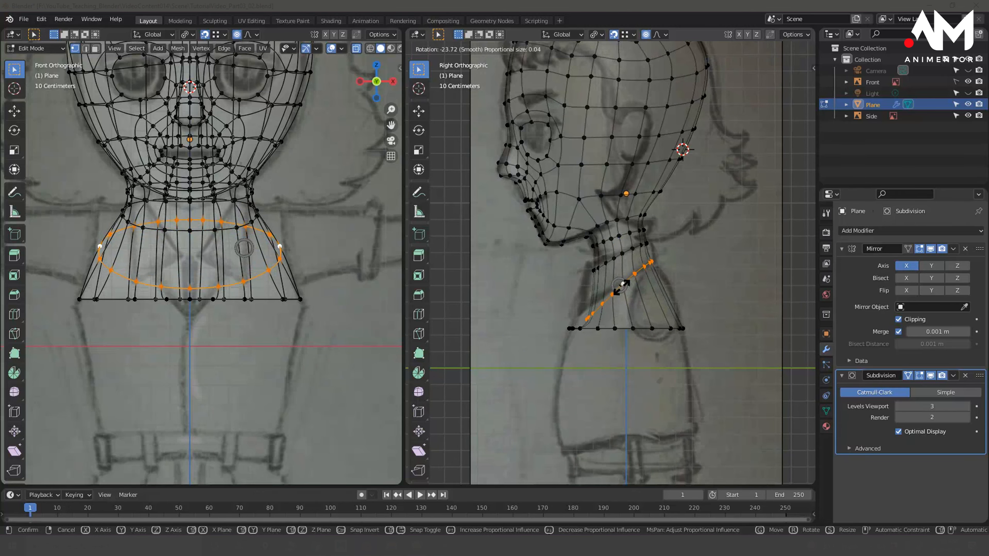
click(619, 287)
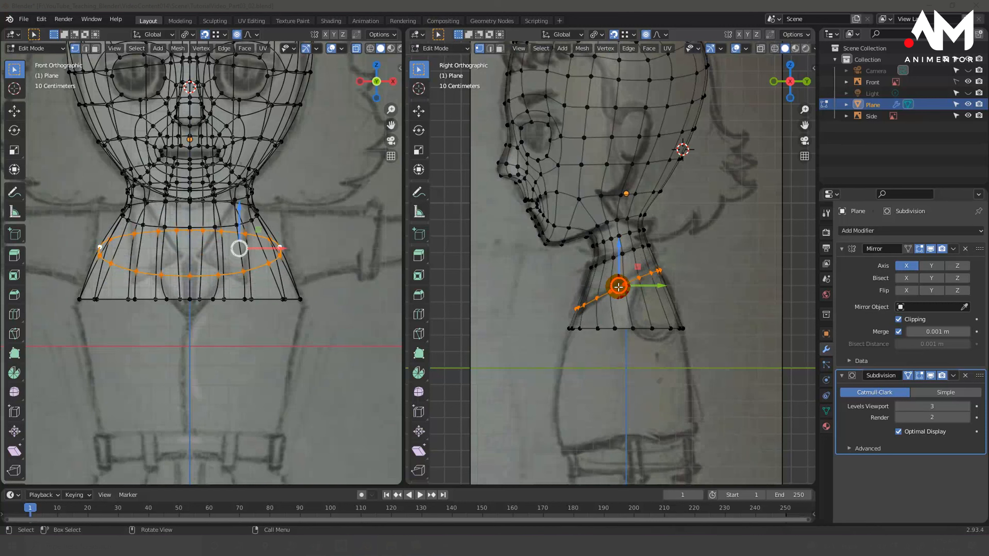
key(s)
key(z)
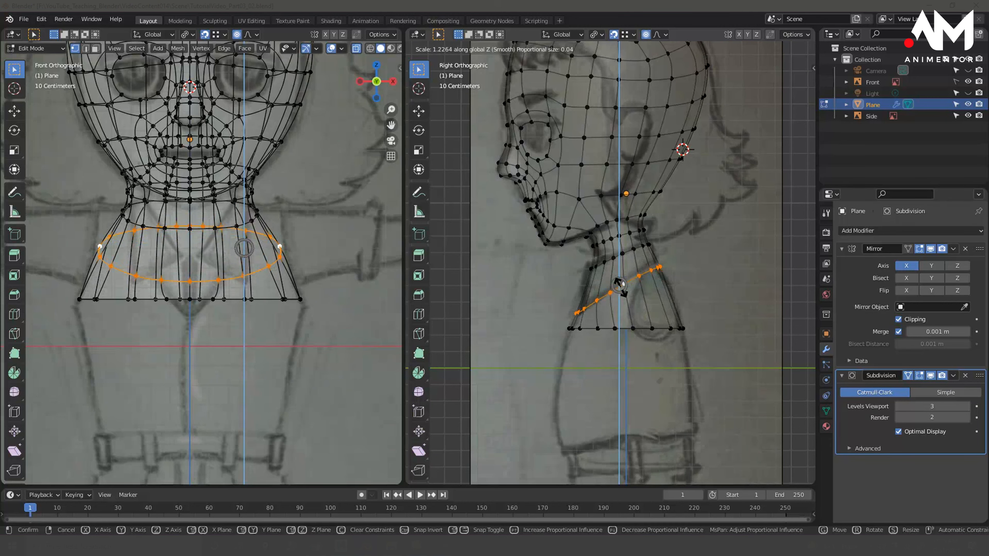
click(653, 287)
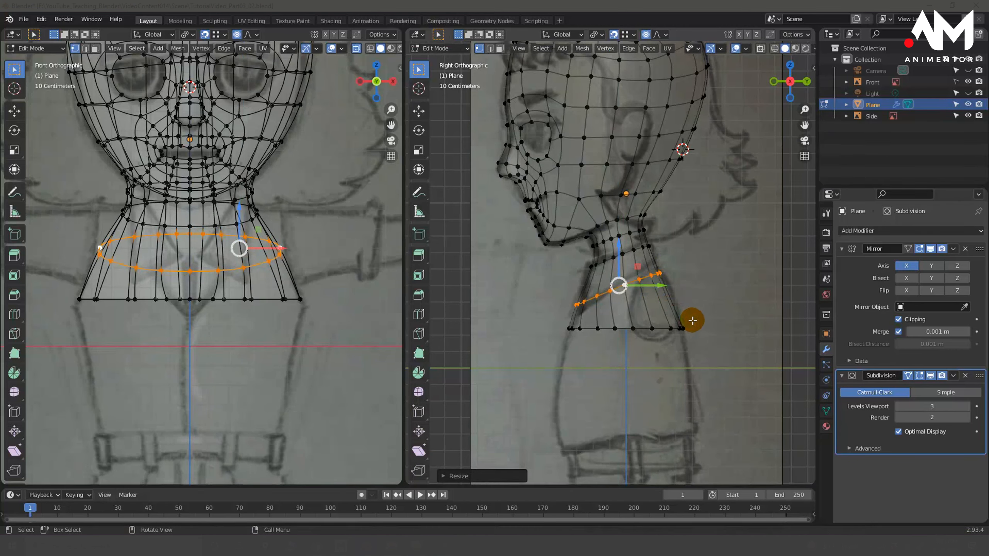
- Select the whole bottom torso loop and raise it slightly along Z
drag(701, 316, 576, 349)
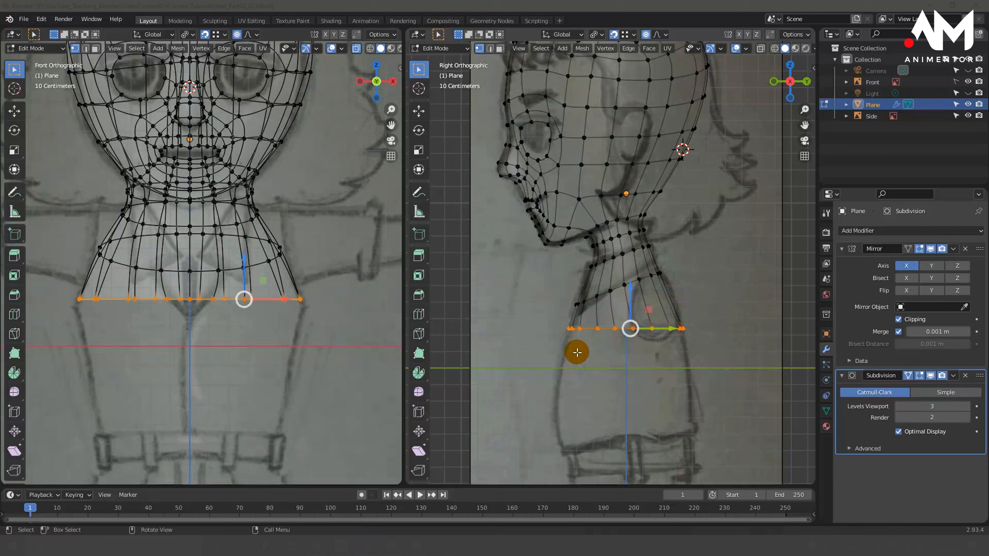
click(678, 344)
click(647, 329)
alt+click(647, 329)
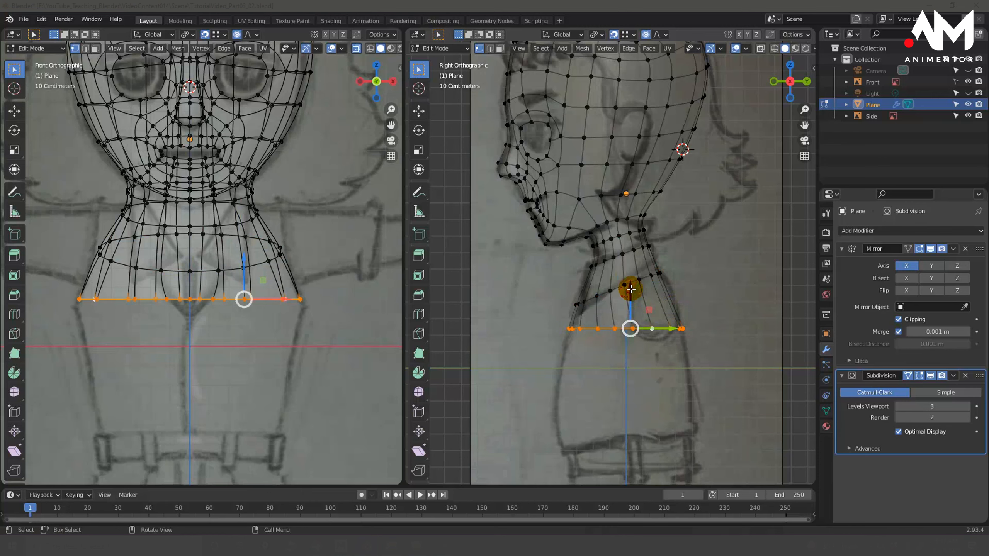
drag(631, 288, 634, 281)
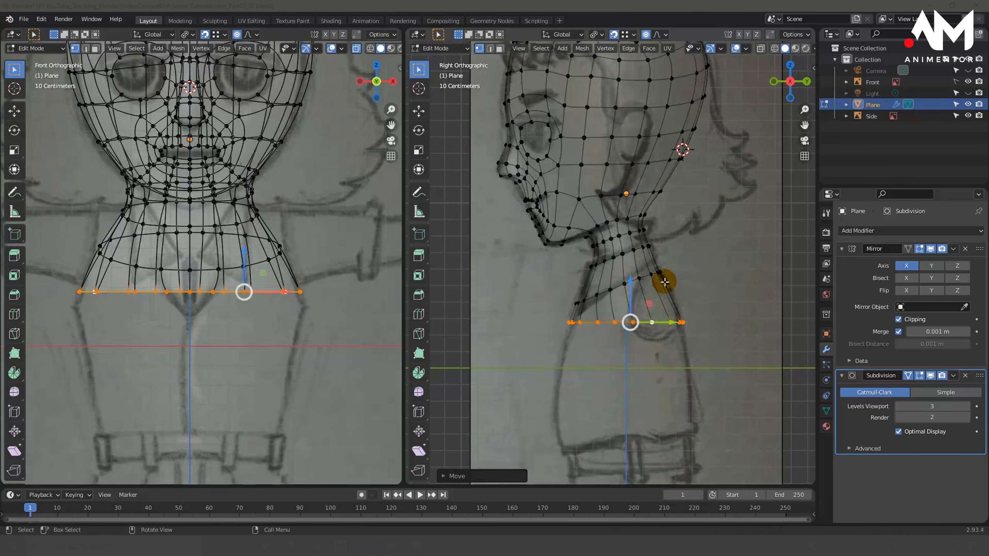
- Move the rear vertices of the slanted upper torso loop slightly backward along Y to the back outline
alt+click(657, 267)
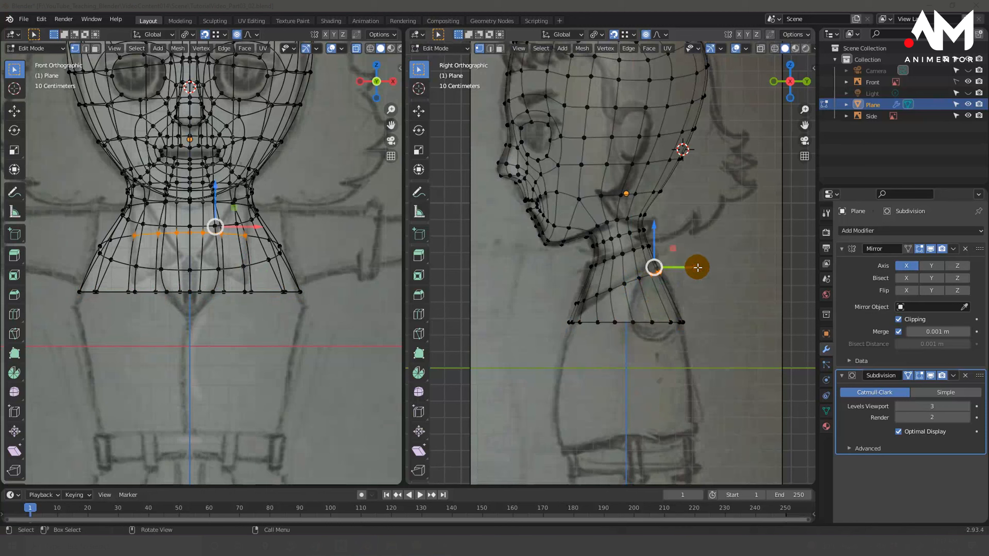
drag(697, 267, 707, 269)
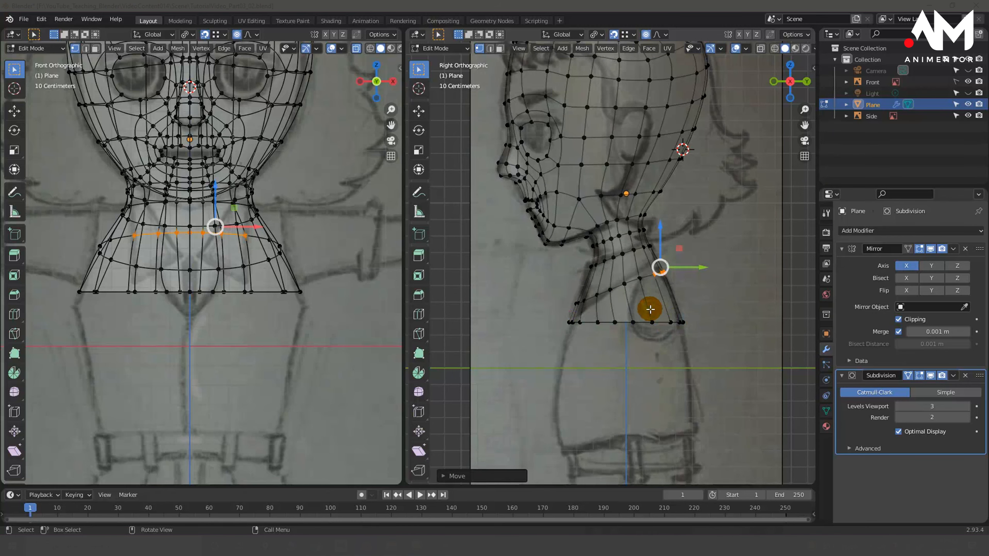
- Spread the bottom loop's front vertices outward along X, moving the inner pair about 0.095 m and the next pair about 0.042 m
mouse_move(656, 310)
middle_down()
mouse_move(761, 286)
mouse_move(700, 321)
middle_up()
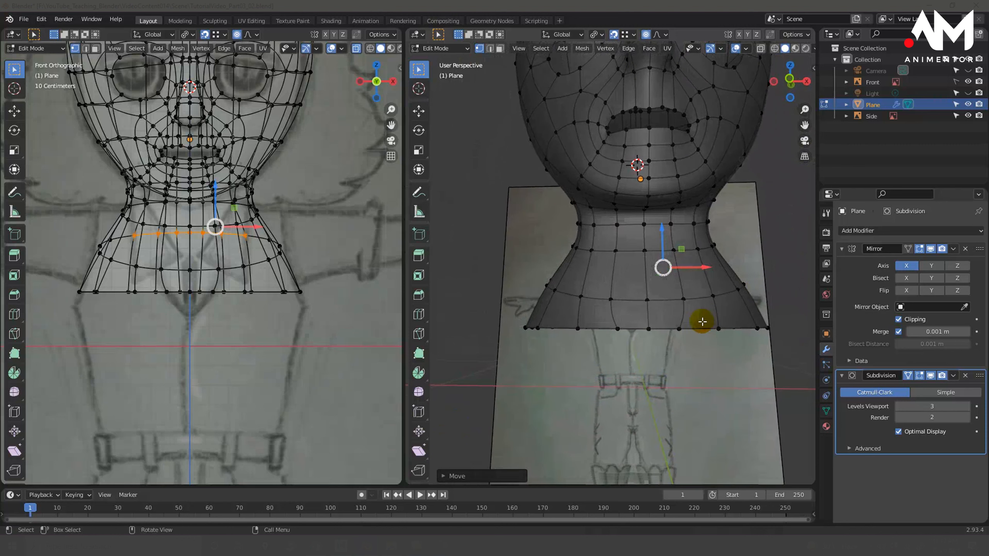
click(678, 329)
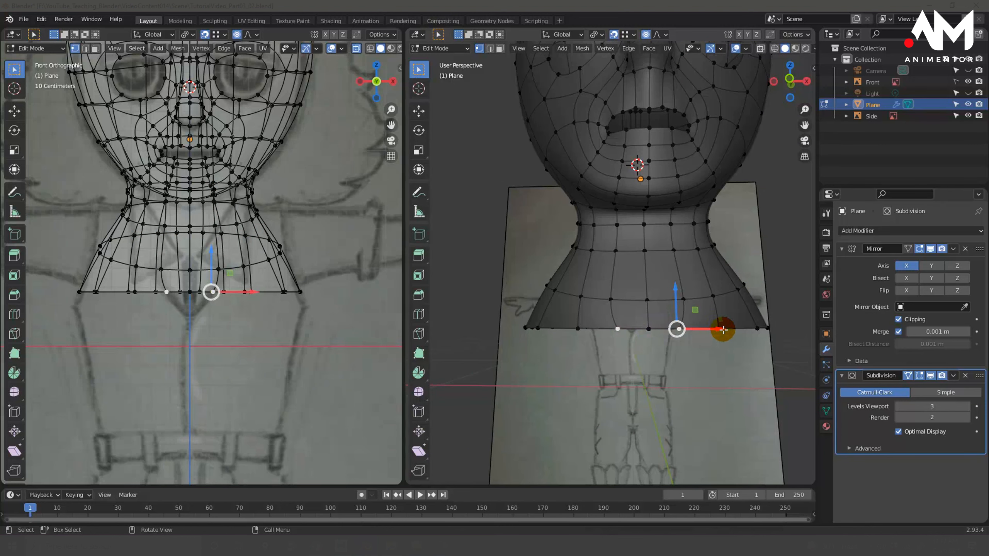
key(g)
key(x)
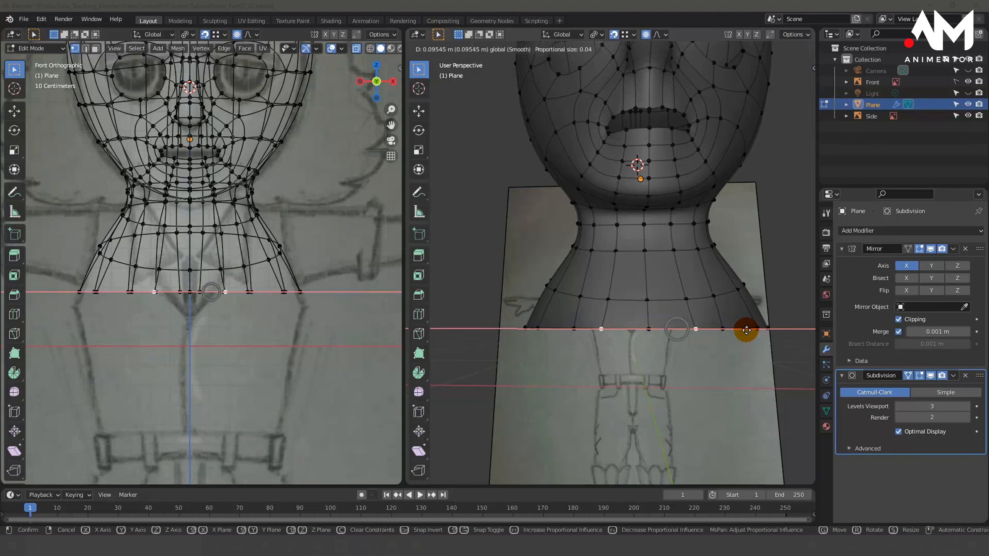
click(743, 329)
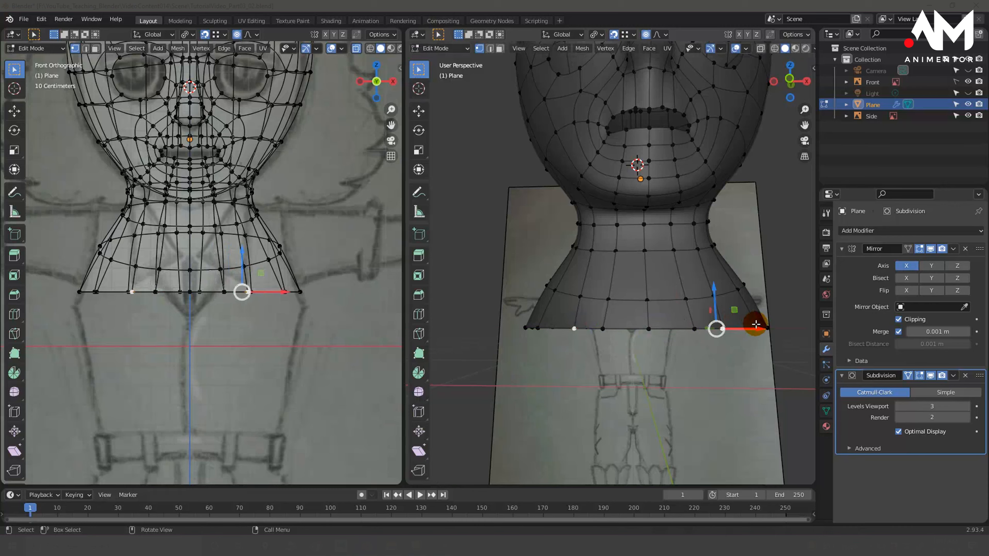
key(g)
key(x)
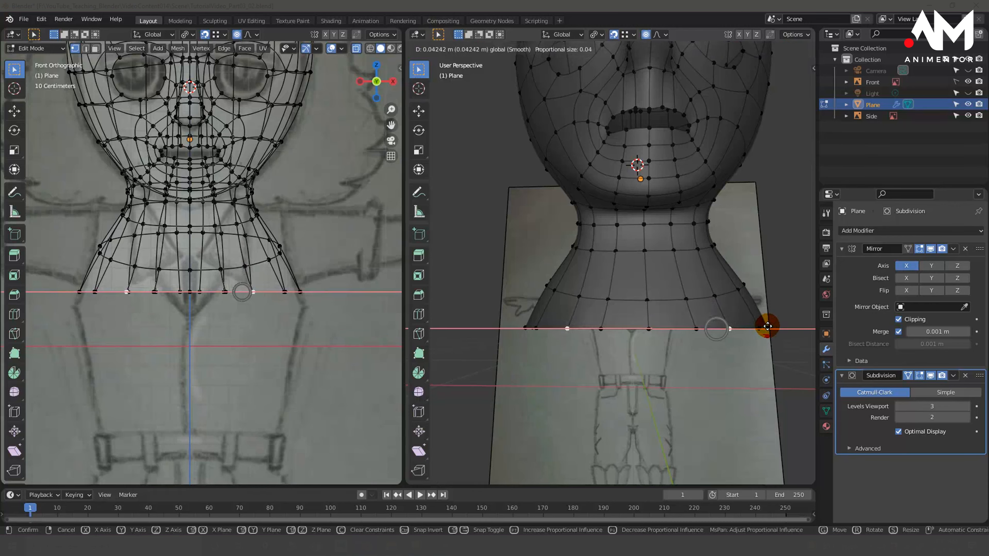
click(767, 326)
middle_drag(757, 231, 695, 267)
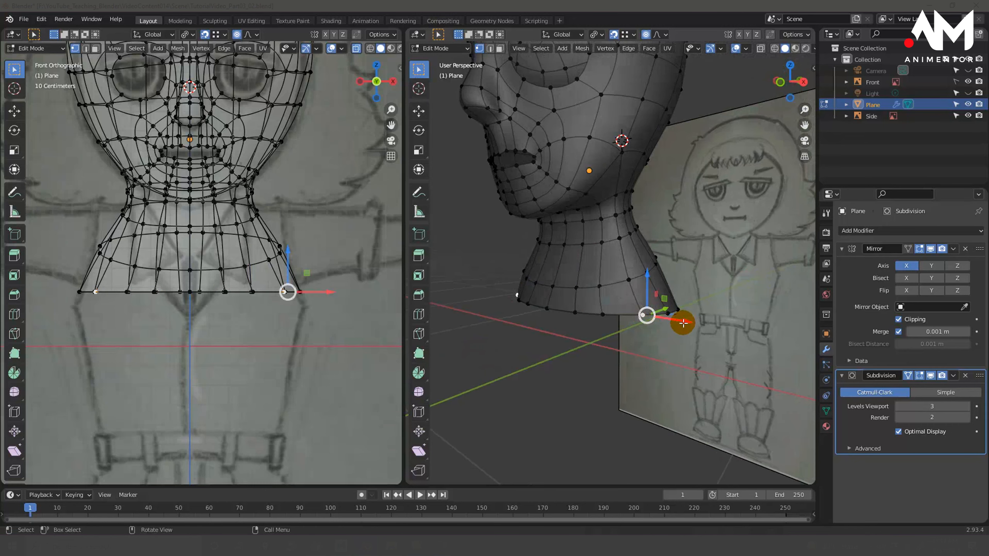
key(g)
key(x)
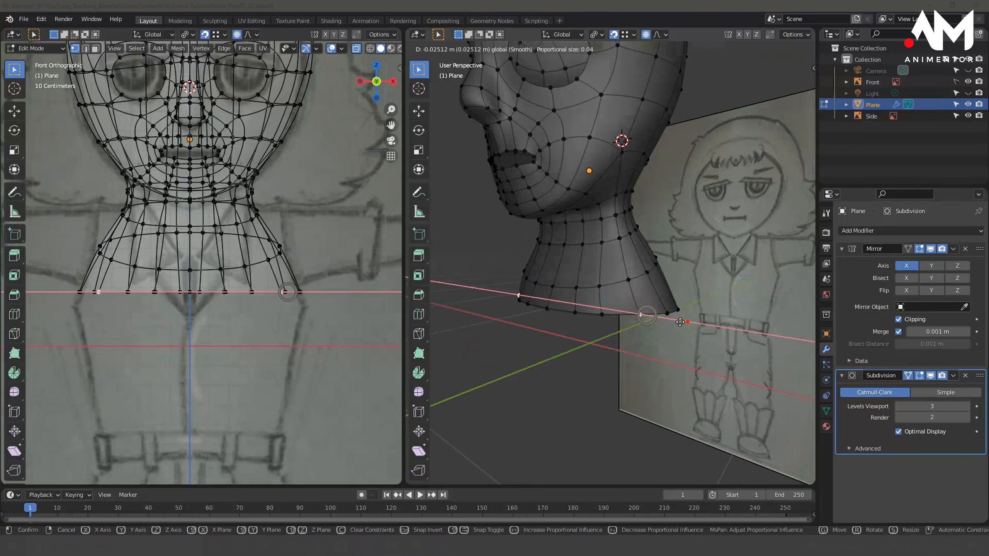
right_click(694, 323)
- Lower the bottom loop's outer side vertices along Z, and raise them about 0.024 m to the loop's level
middle_drag(693, 324, 666, 298)
key(g)
key(z)
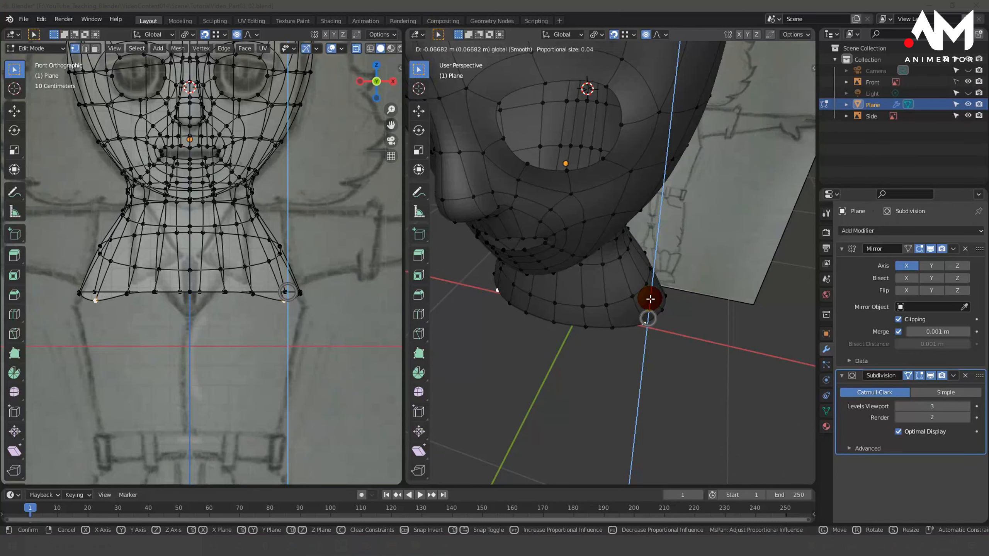
click(650, 298)
middle_drag(650, 298, 648, 328)
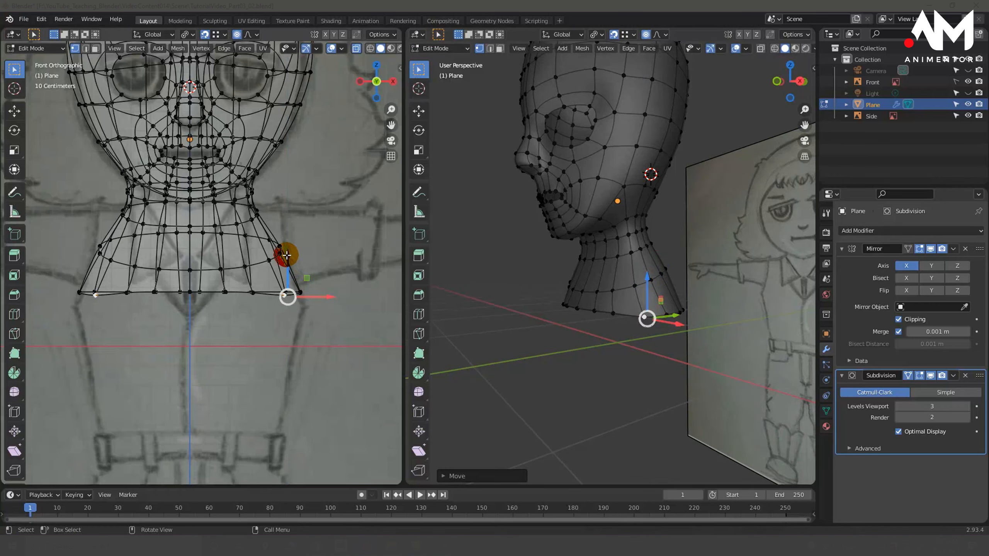
key(g)
key(z)
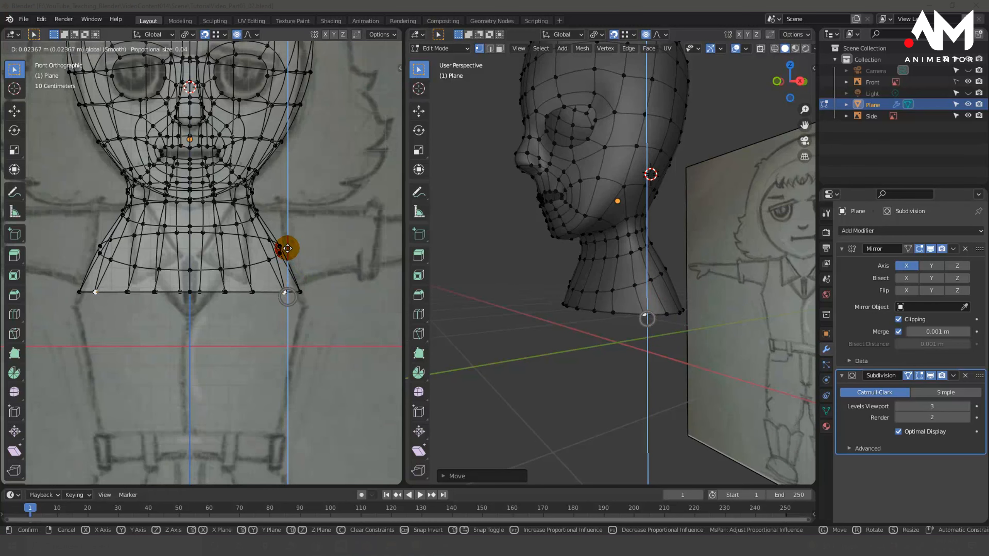
click(287, 248)
middle_drag(634, 382, 691, 376)
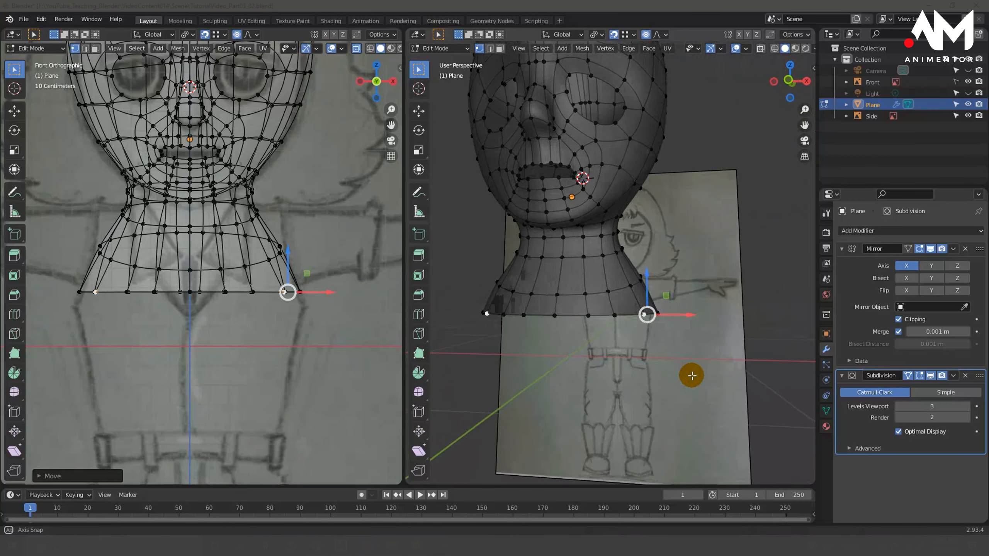
- In the right side view, select the slanted upper torso loop and raise it about 0.08 m along Z
click(570, 295)
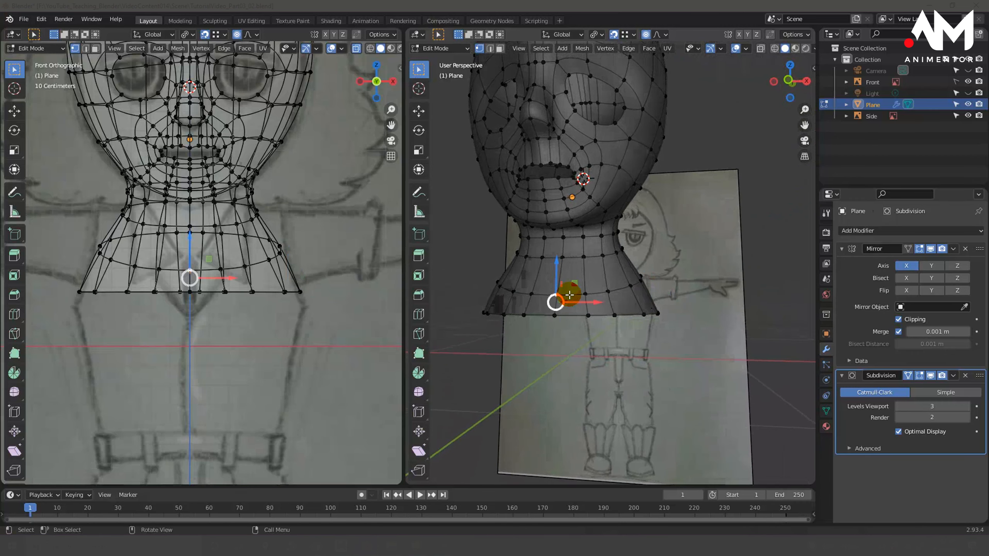
key(KP_3)
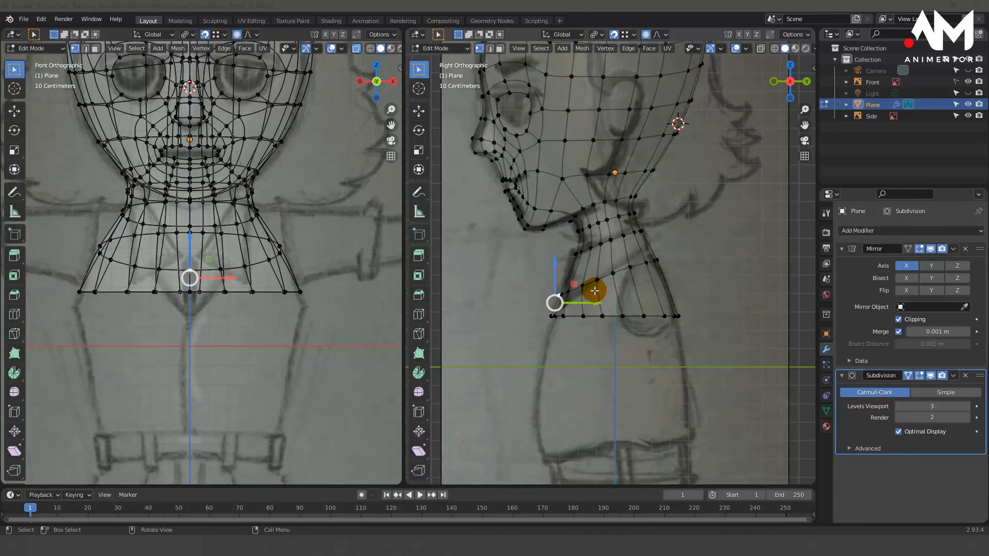
click(580, 287)
alt+click(582, 287)
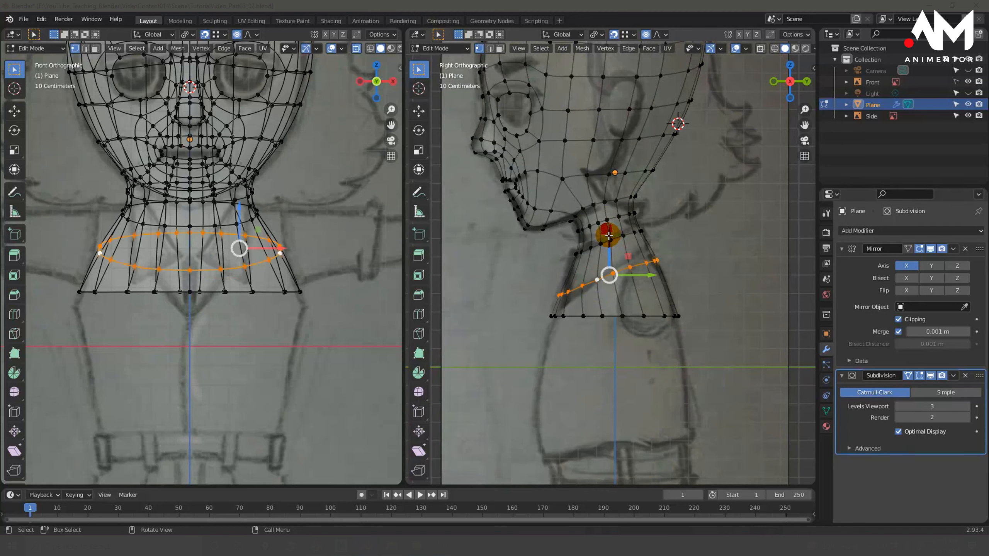
key(g)
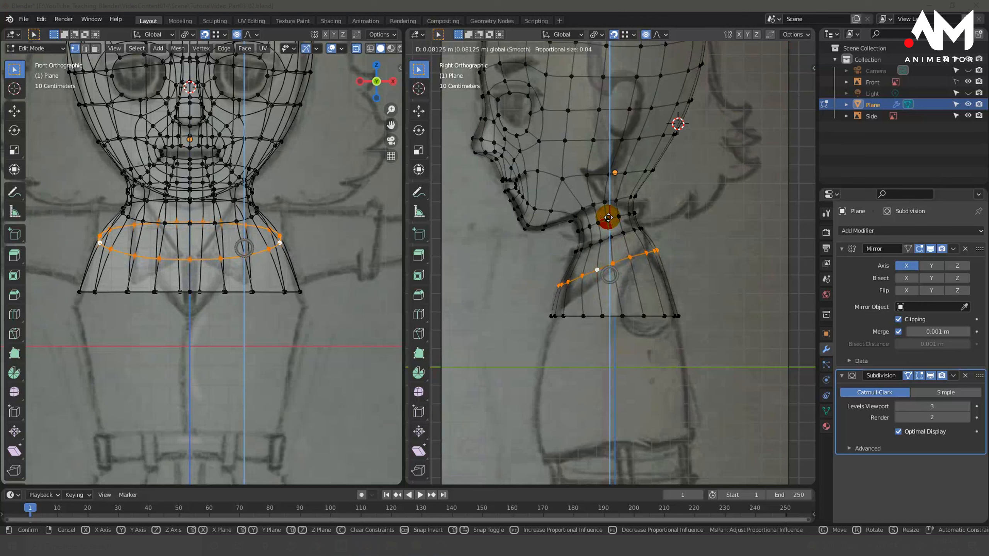
click(608, 217)
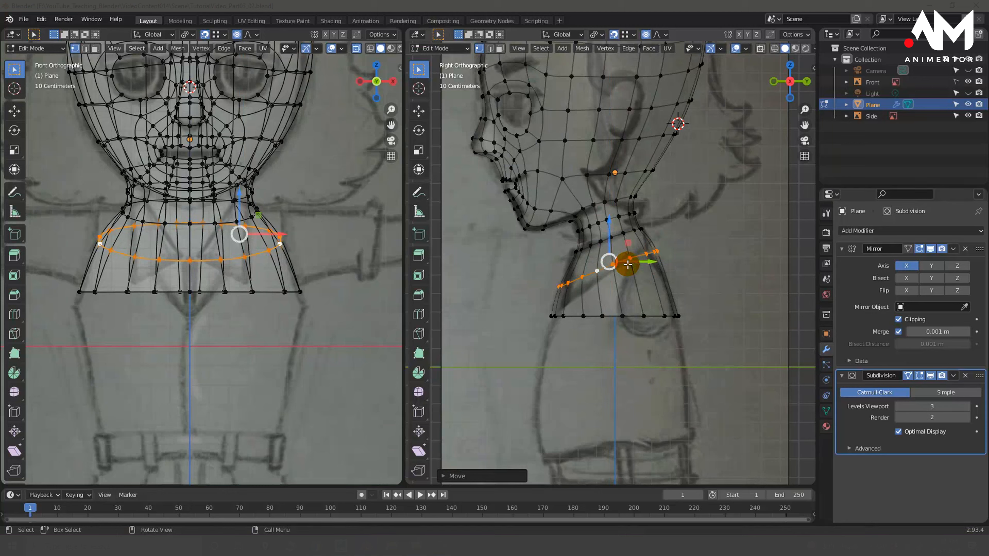
- Rotate the slanted upper torso loop about 9° toward level and scale it uniformly to about 0.86
key(r)
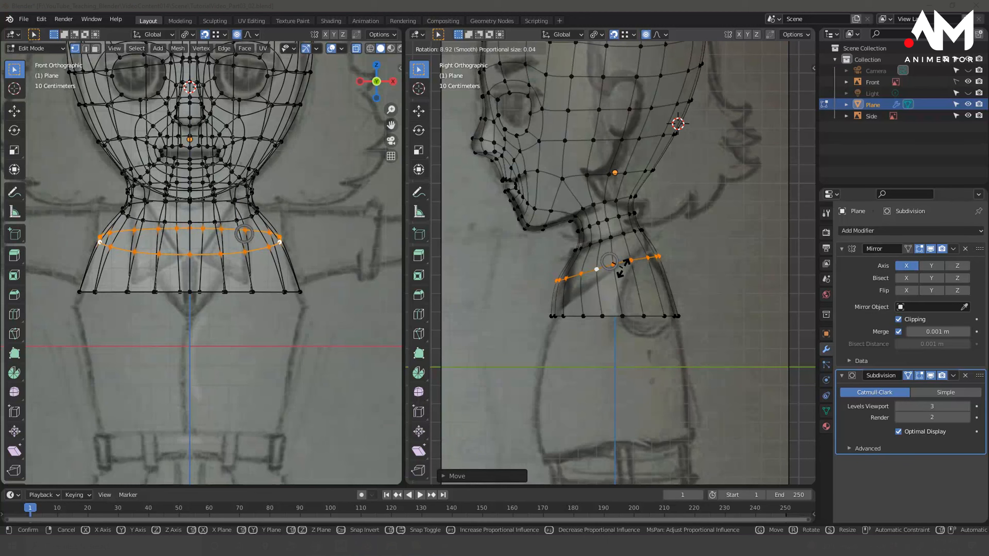
click(622, 268)
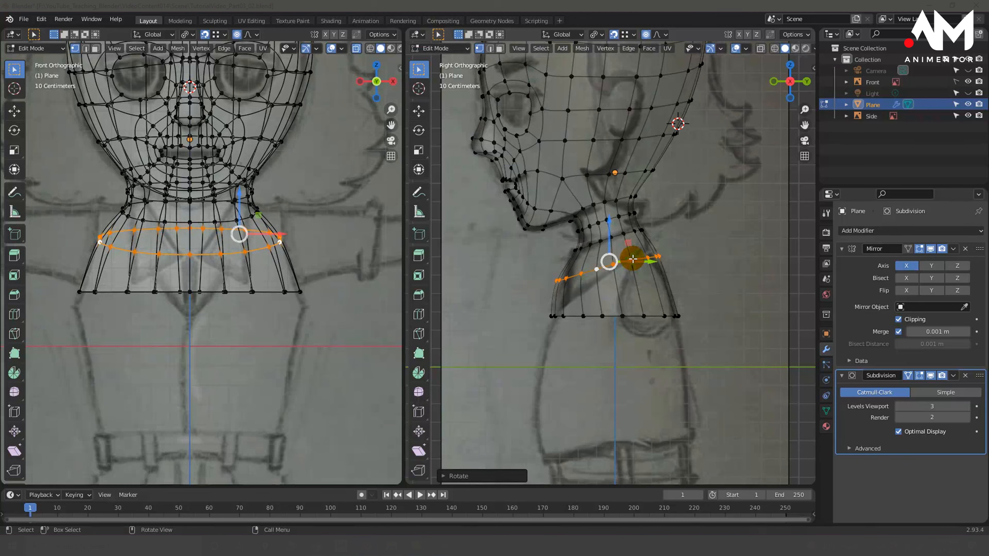
key(s)
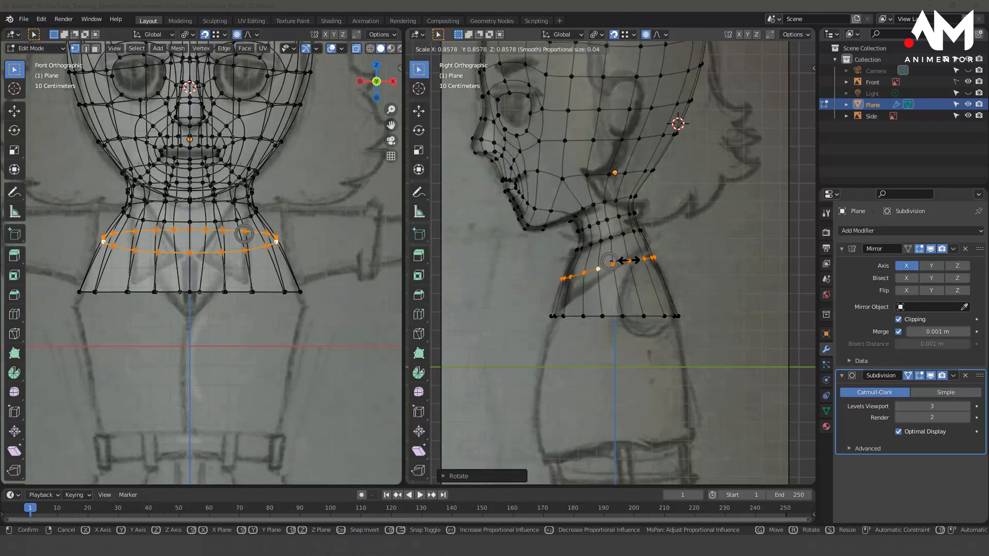
click(629, 261)
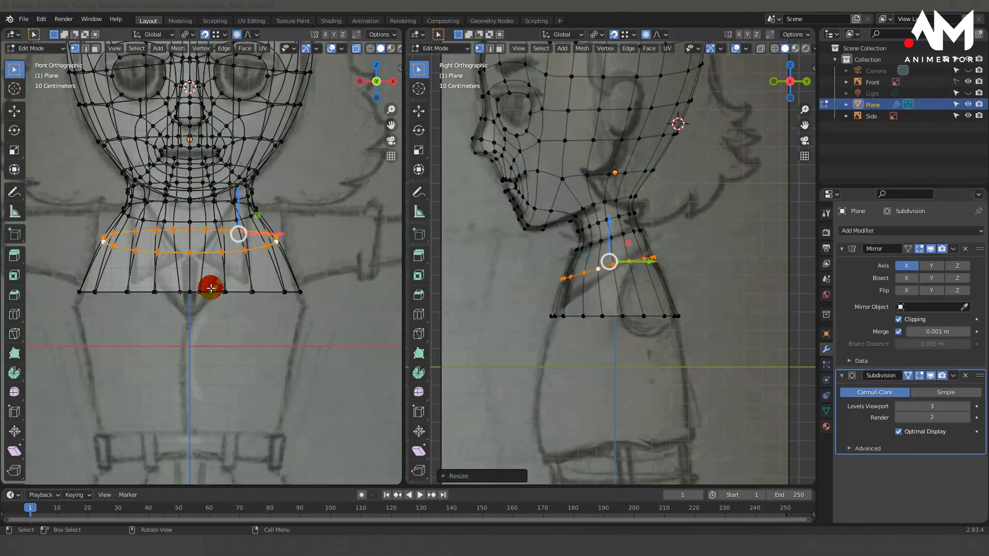
- Spread the bottom torso loop's two inner pairs of rear vertices outward along X for more even spacing
drag(197, 291, 254, 292)
middle_drag(615, 331, 579, 358)
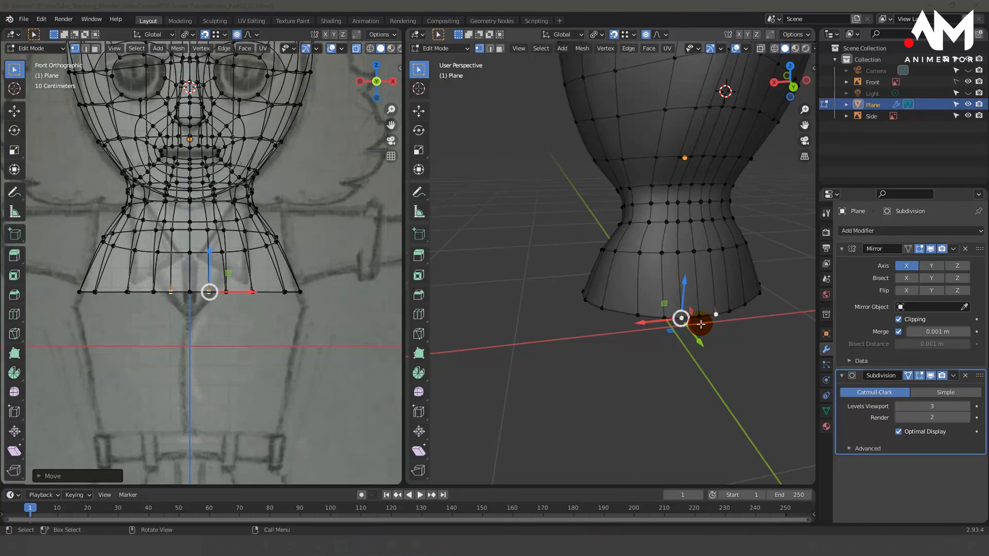
drag(666, 317, 629, 316)
middle_drag(629, 317, 440, 296)
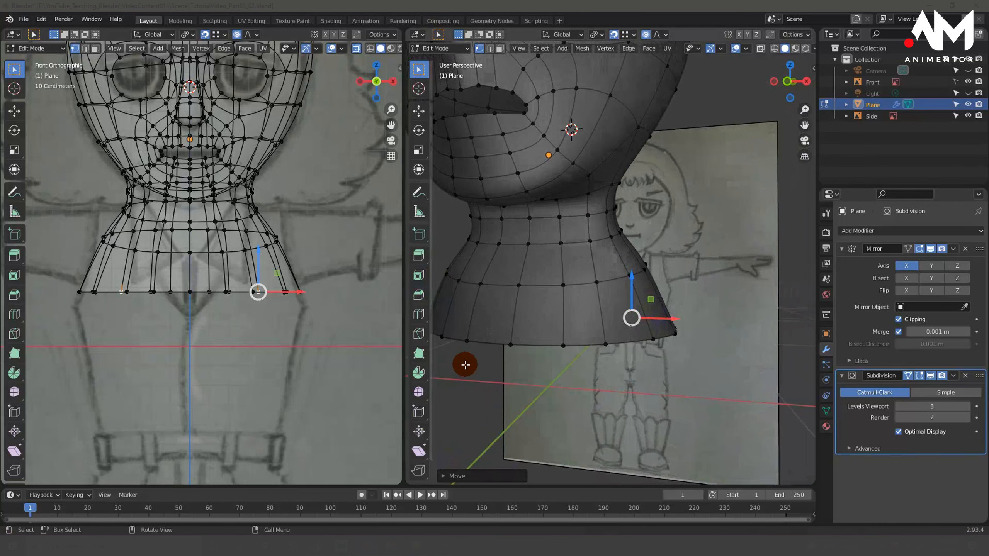
- Select the bottom torso loop in the right side view and extrude it about 0.28 m down along Z
key(KP_3)
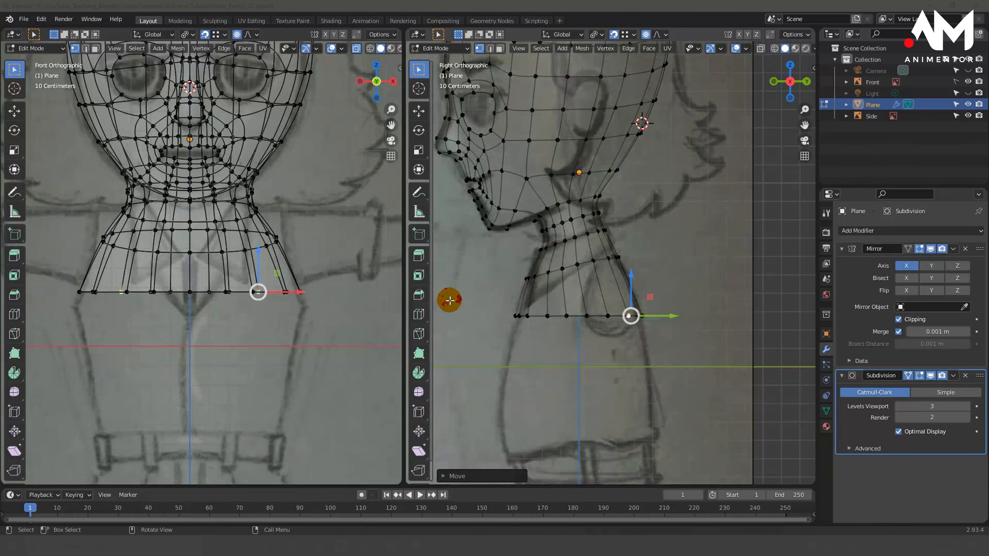
alt+click(559, 317)
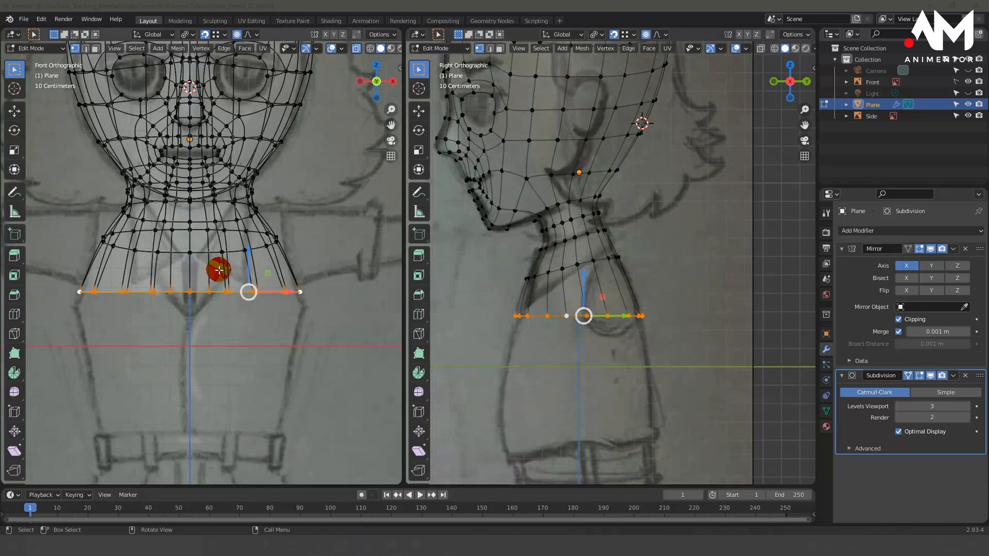
key(g)
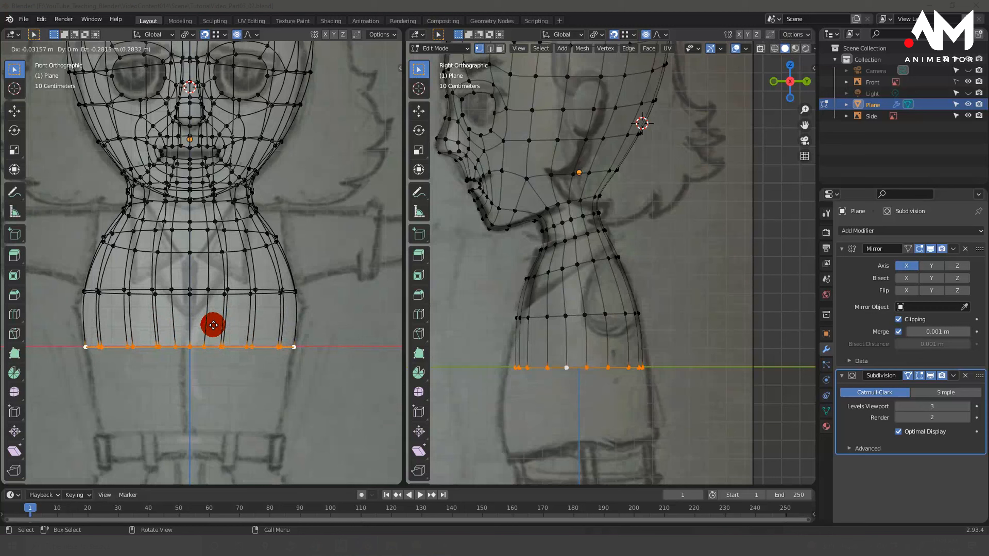
click(213, 324)
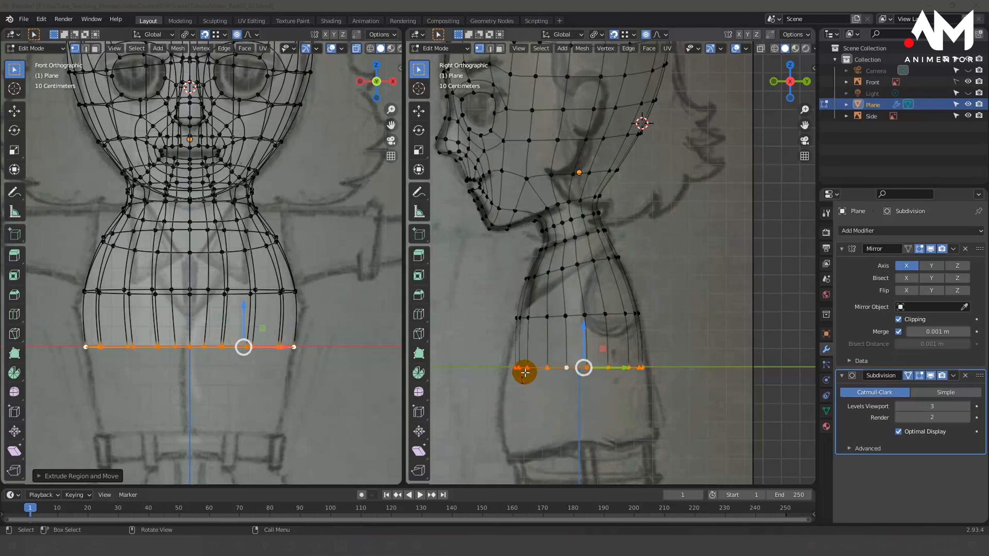
- Move the new bottom loop's front vertices forward and its rear vertices backward along Y to match the side reference outline
drag(483, 346, 532, 383)
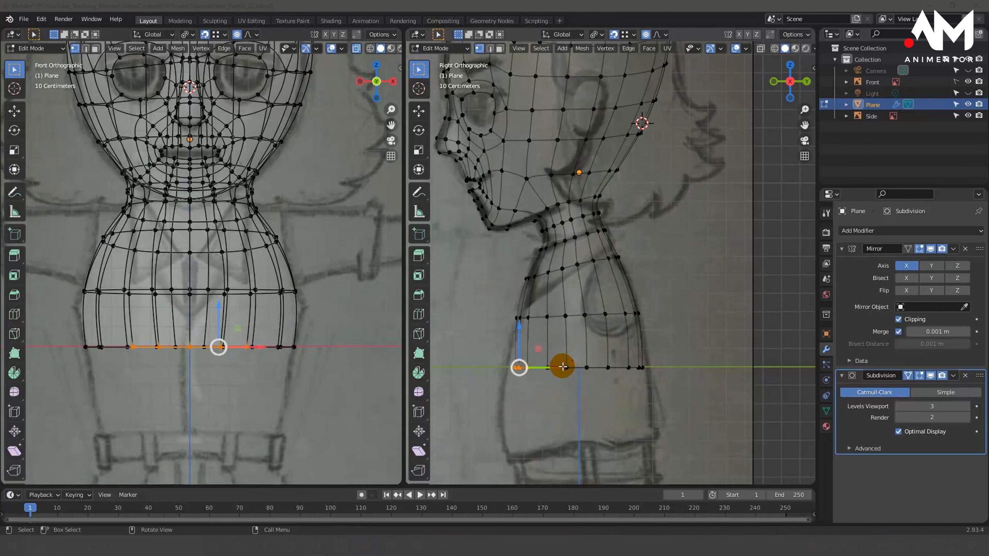
key(g)
click(550, 365)
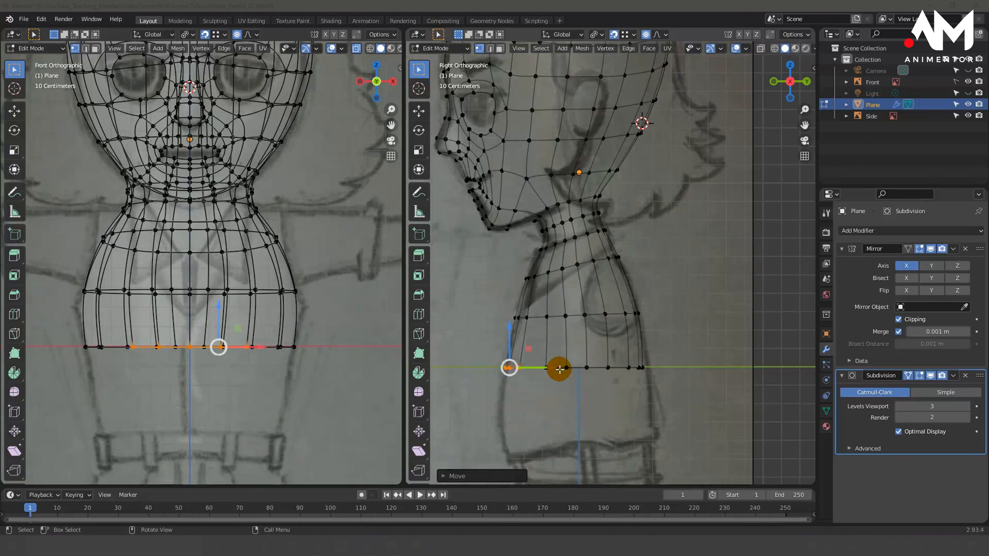
drag(658, 353, 620, 380)
key(g)
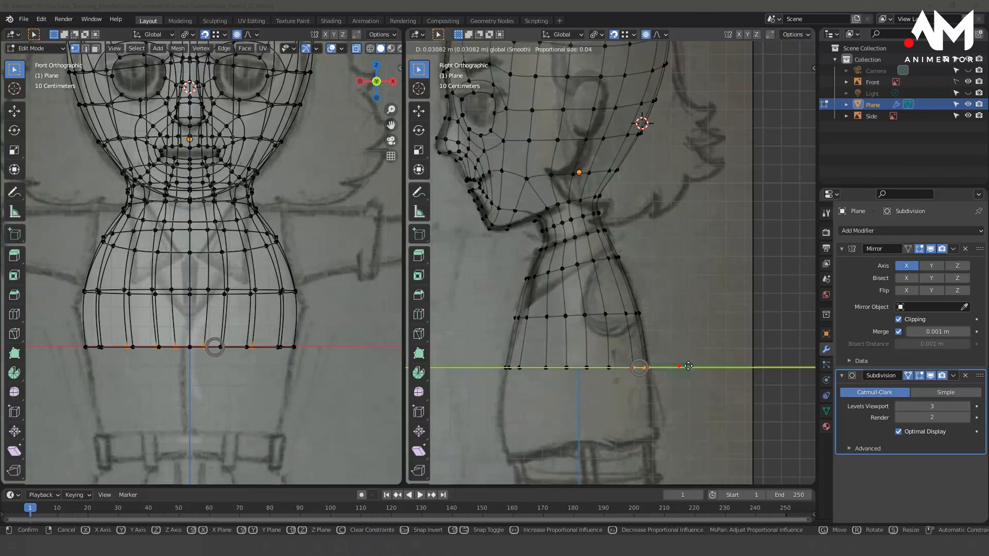
click(688, 366)
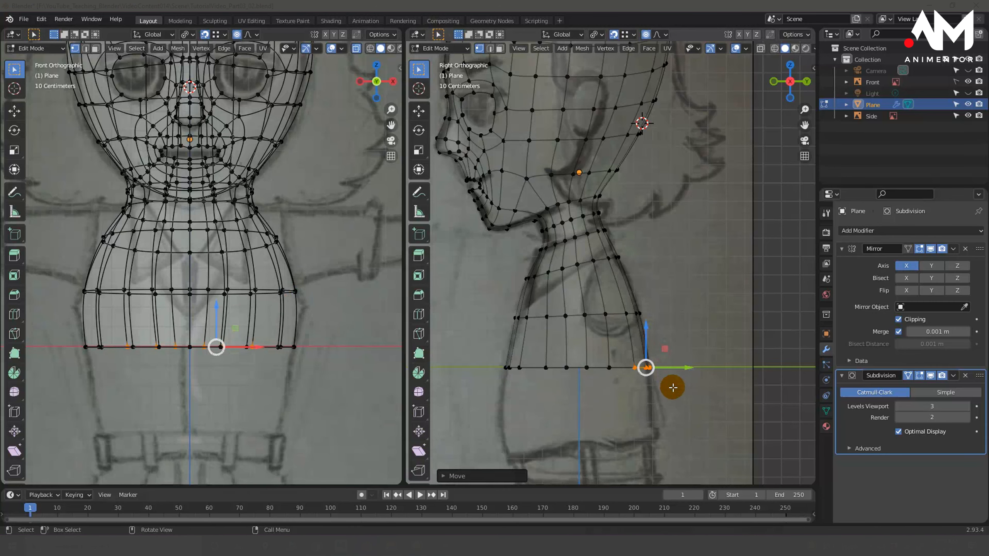
- Spread the bottom loop's inner rear vertex pairs outward along X for more even spacing across the back
mouse_move(690, 330)
middle_down()
mouse_move(700, 316)
mouse_move(596, 303)
mouse_move(541, 305)
mouse_move(528, 319)
mouse_move(565, 311)
mouse_move(638, 349)
mouse_move(634, 359)
middle_up()
scroll(684, 370, up, 3)
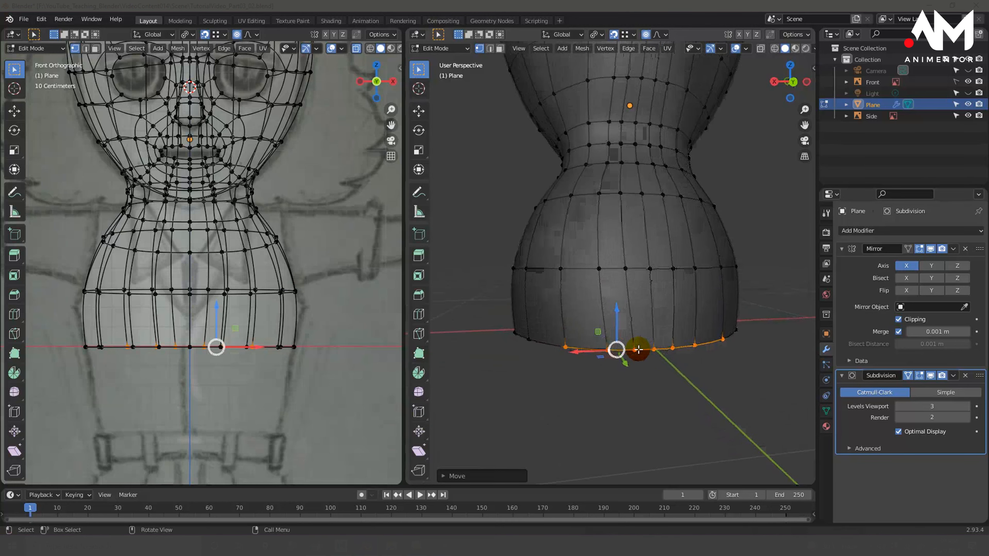
click(638, 349)
drag(594, 353, 584, 352)
click(604, 348)
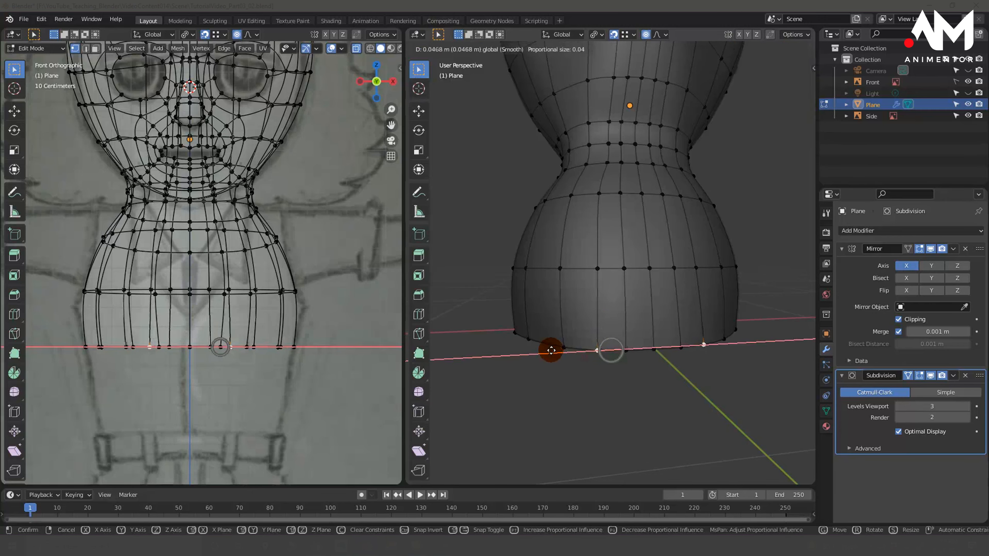
click(580, 360)
middle_drag(581, 360, 619, 186)
key(g)
key(x)
click(522, 377)
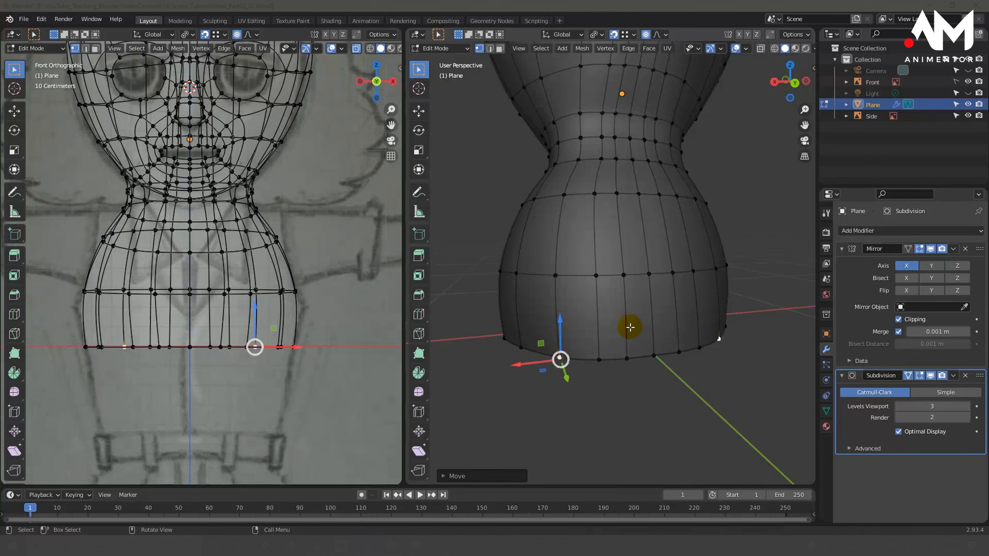
- Shift the bottom loop's outer rear side vertices to even out their spacing around the torso's side
middle_drag(630, 327, 669, 381)
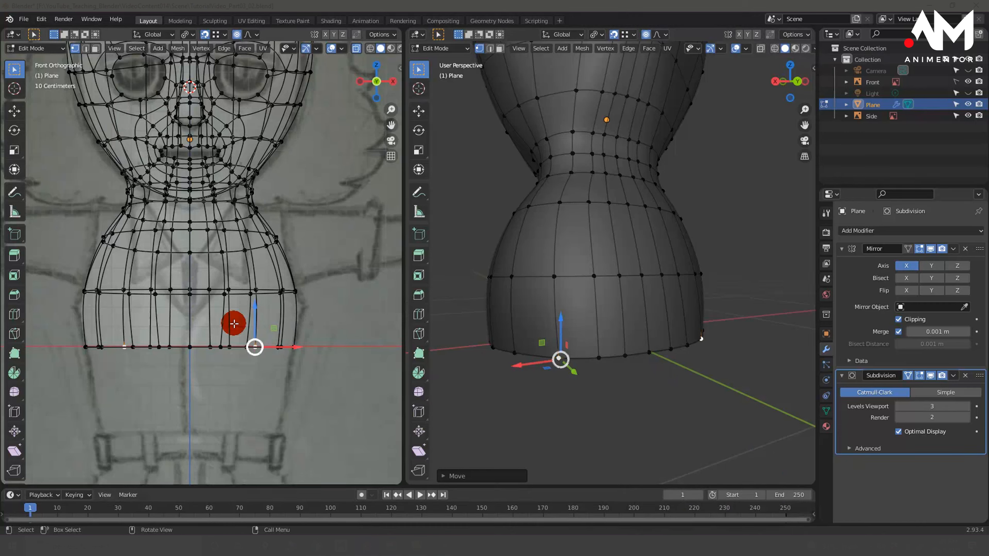
middle_drag(448, 203, 526, 192)
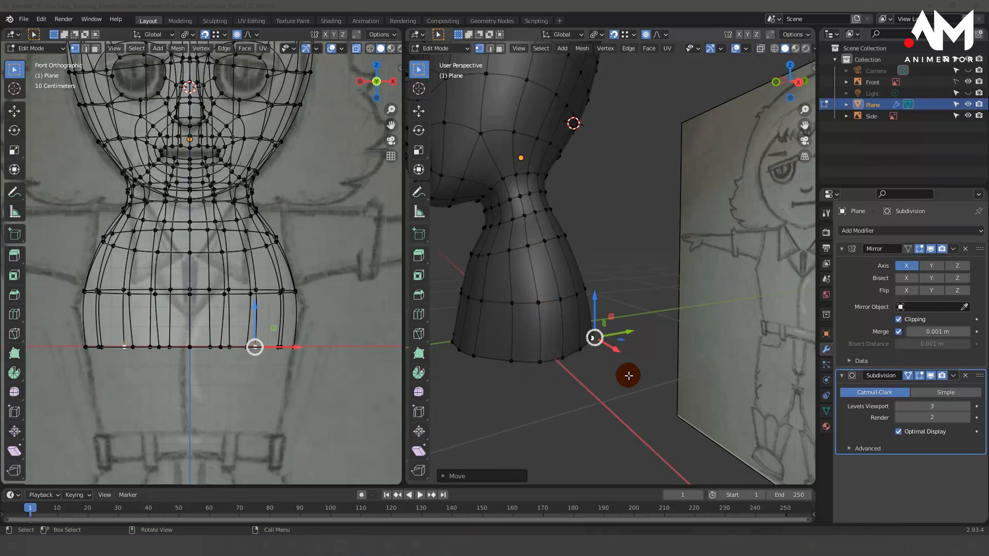
middle_drag(627, 376, 565, 388)
click(558, 340)
middle_drag(558, 339, 543, 353)
drag(525, 372, 519, 377)
middle_drag(662, 338, 808, 286)
- Select the whole bottom torso loop and extrude it downward about halfway to the belt in the front reference
click(599, 374)
alt+click(593, 375)
scroll(595, 374, down, 3)
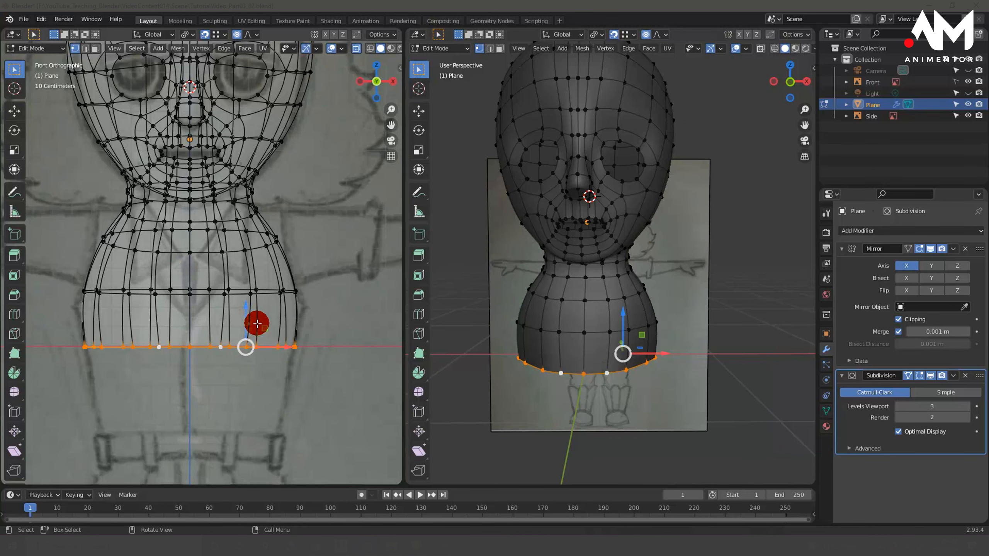
drag(253, 320, 247, 367)
- Move the new bottom loop's outer side vertices outward along X to round the torso's side
middle_drag(735, 380, 599, 407)
click(604, 413)
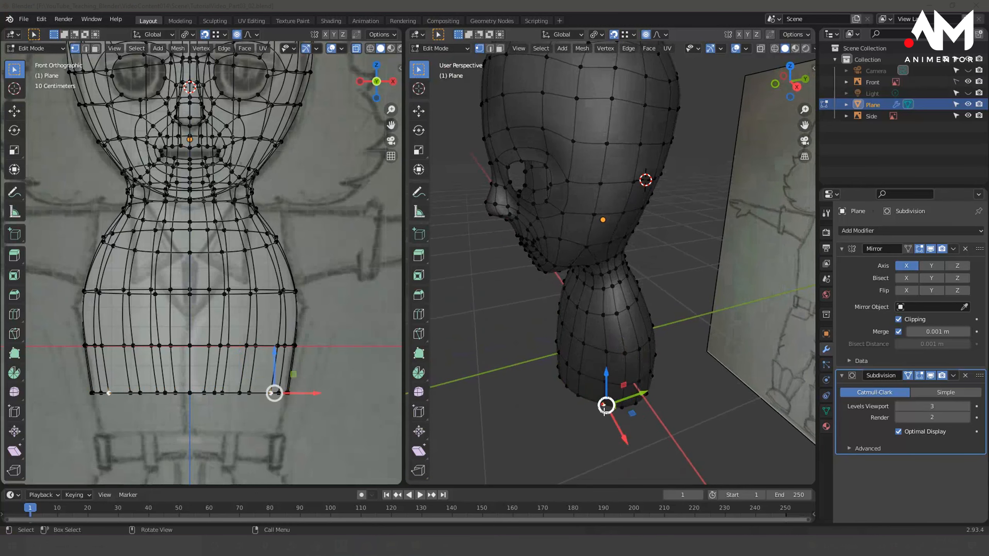
drag(639, 394, 634, 390)
middle_drag(634, 390, 659, 401)
drag(640, 409, 648, 408)
middle_drag(648, 409, 687, 451)
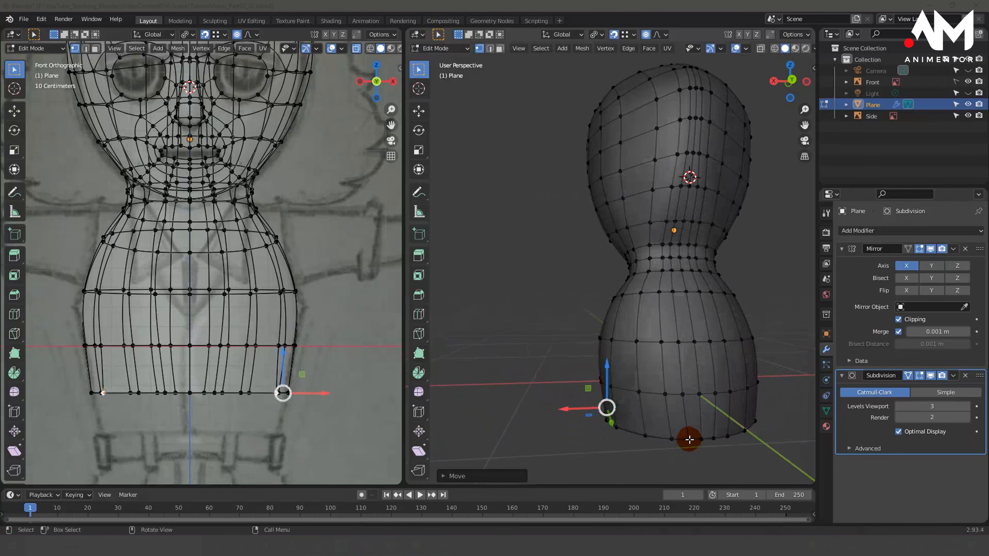
- Spread the rear vertices of the loop above the belt outward along X for more even spacing
click(690, 440)
drag(653, 443, 605, 437)
click(643, 433)
- Spread the front vertices of the loop above the belt outward along X for more even spacing
middle_drag(678, 440, 797, 363)
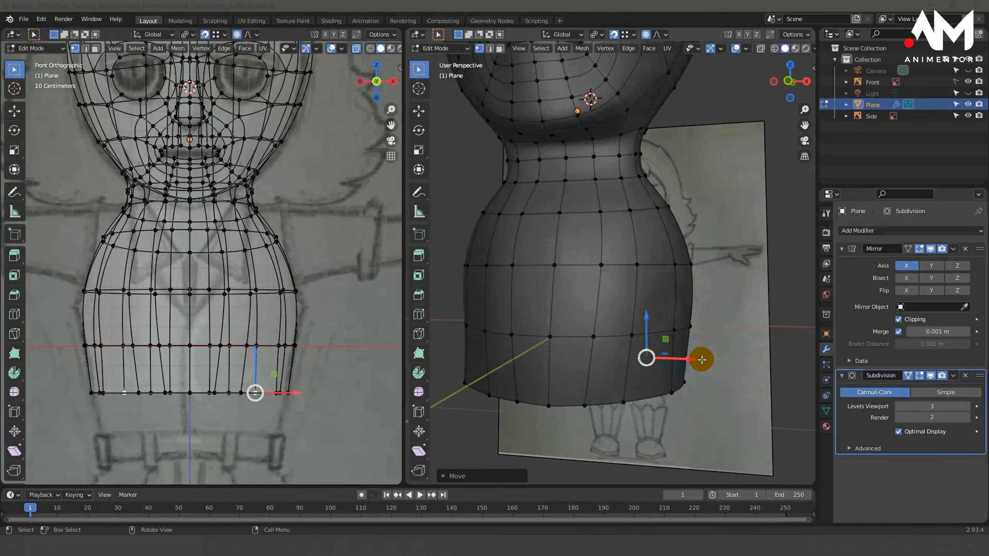
middle_drag(701, 360, 658, 369)
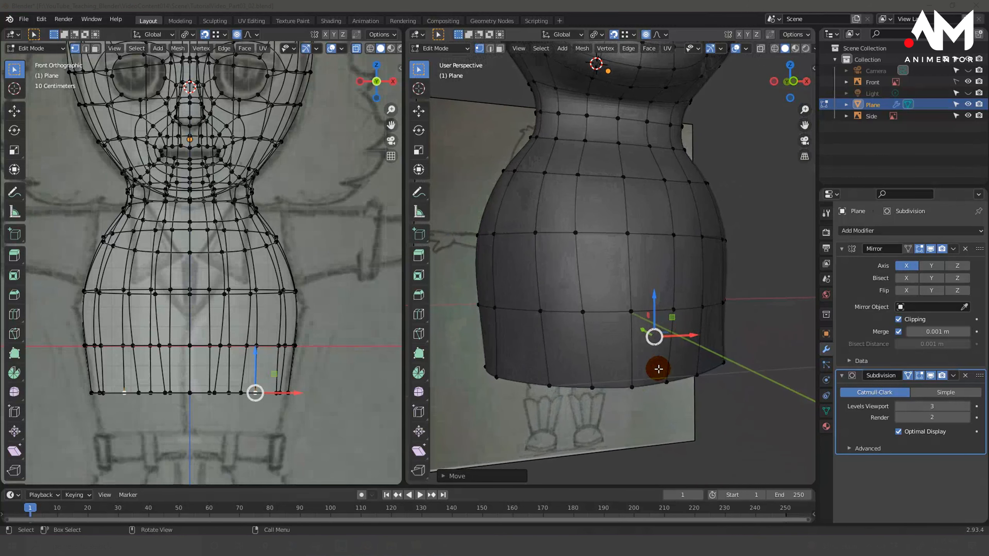
click(666, 383)
drag(703, 383, 712, 382)
middle_drag(712, 383, 749, 431)
click(712, 382)
drag(751, 388, 761, 392)
middle_drag(761, 391, 721, 357)
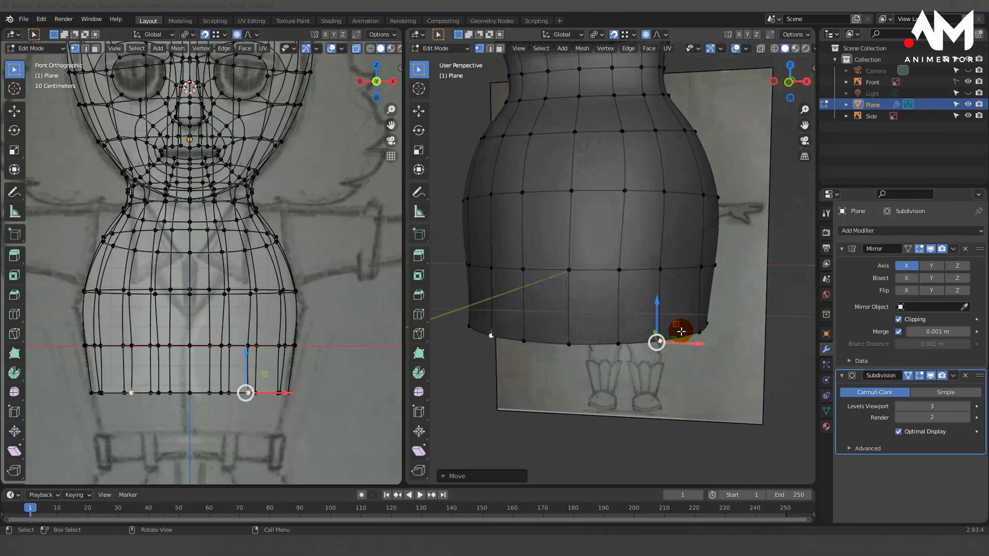
- Select the bottom torso loop and extrude it down to the top of the belt in the front reference
mouse_move(681, 332)
middle_down()
mouse_move(706, 345)
mouse_move(664, 331)
mouse_move(622, 339)
mouse_move(696, 342)
mouse_move(666, 342)
middle_up()
alt+click(660, 388)
middle_drag(659, 389, 655, 331)
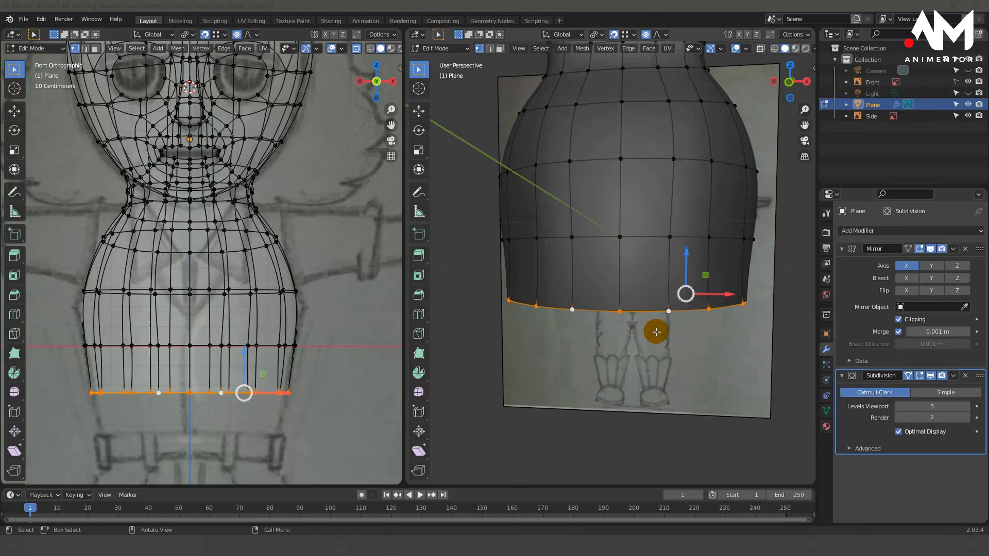
drag(219, 386, 210, 426)
- Select the neck loop just below the jaw and scale it along X to about 0.22 to narrow the neck
mouse_move(662, 343)
middle_down()
mouse_move(495, 329)
mouse_move(617, 347)
mouse_move(675, 340)
middle_up()
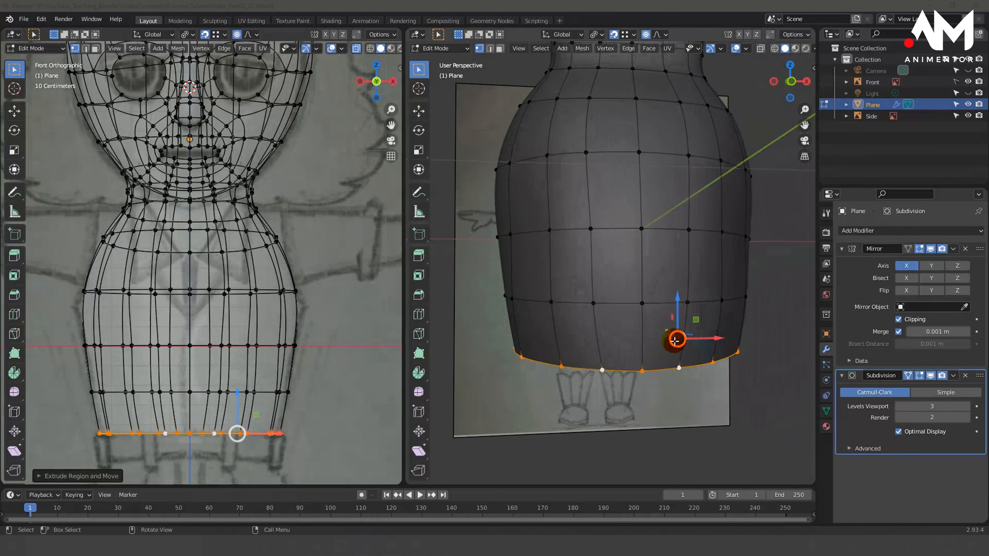
shift+middle_drag(666, 275, 668, 326)
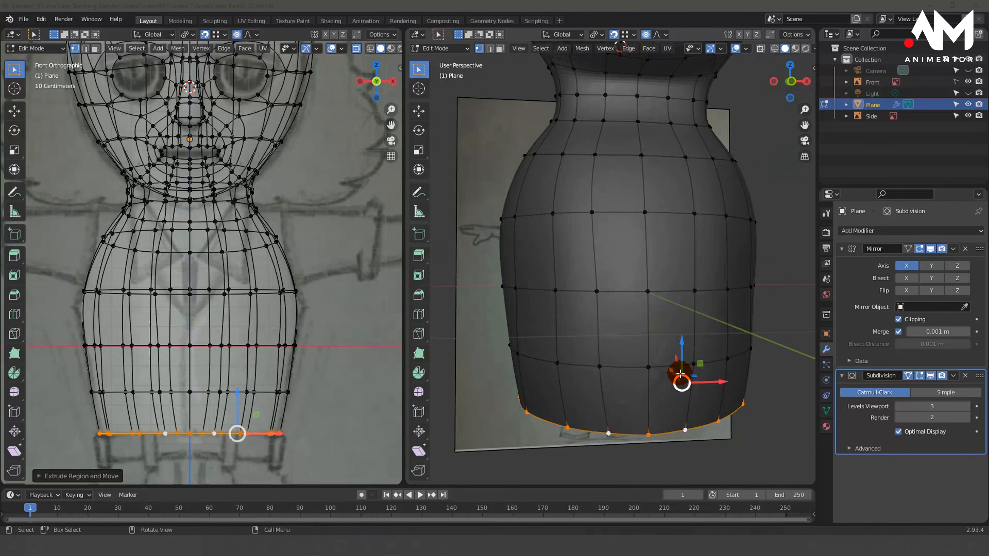
scroll(680, 373, down, 1)
shift+middle_drag(691, 291, 681, 330)
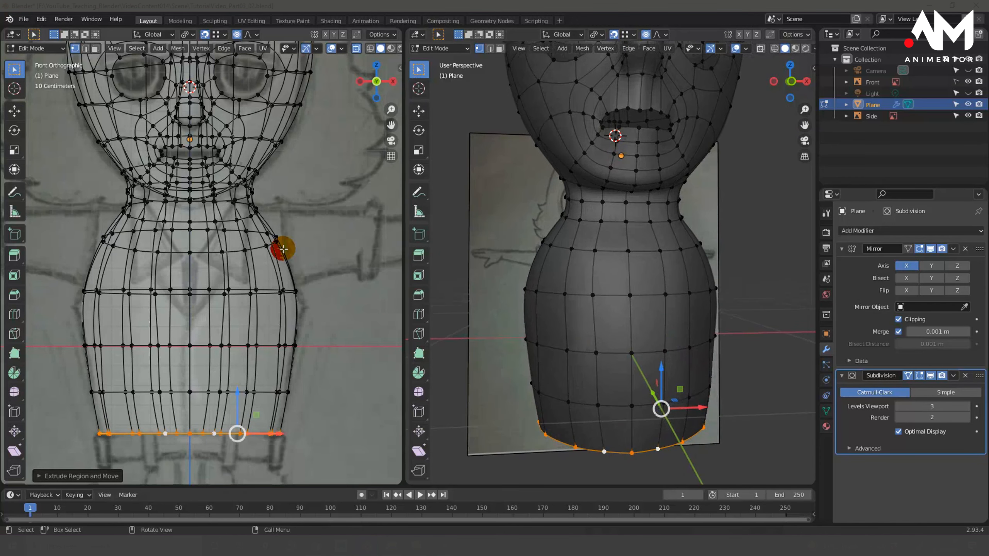
scroll(241, 219, up, 2)
shift+middle_drag(255, 209, 310, 251)
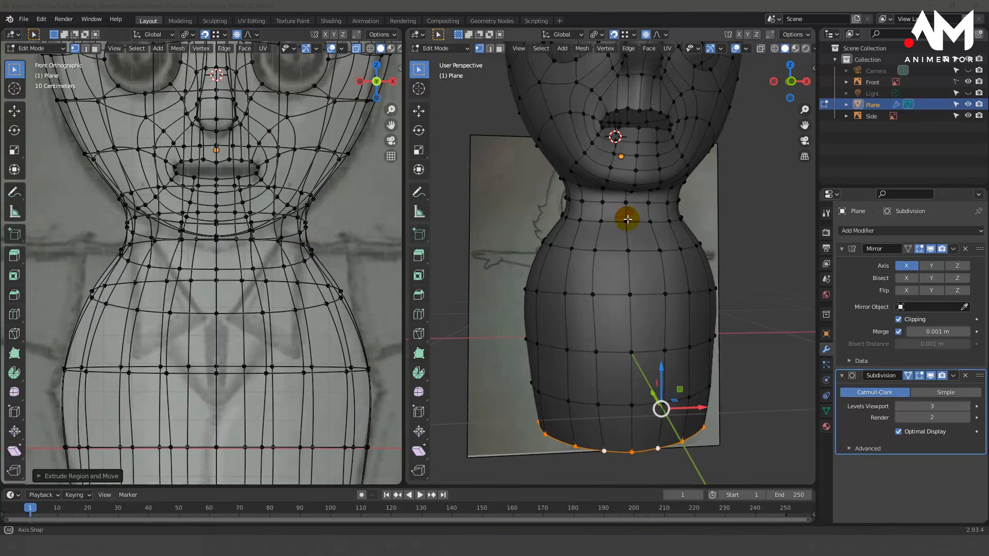
middle_drag(625, 219, 660, 221)
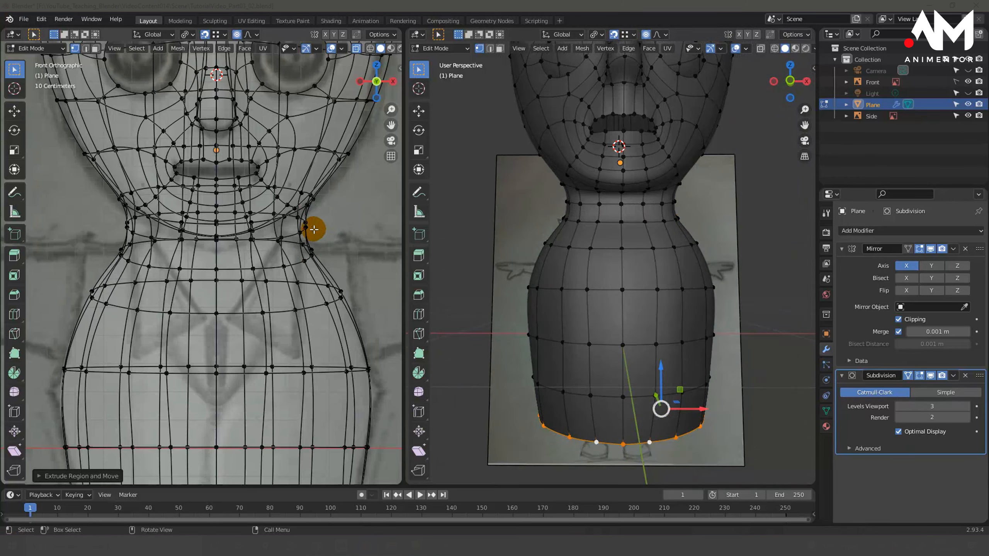
middle_drag(684, 215, 680, 221)
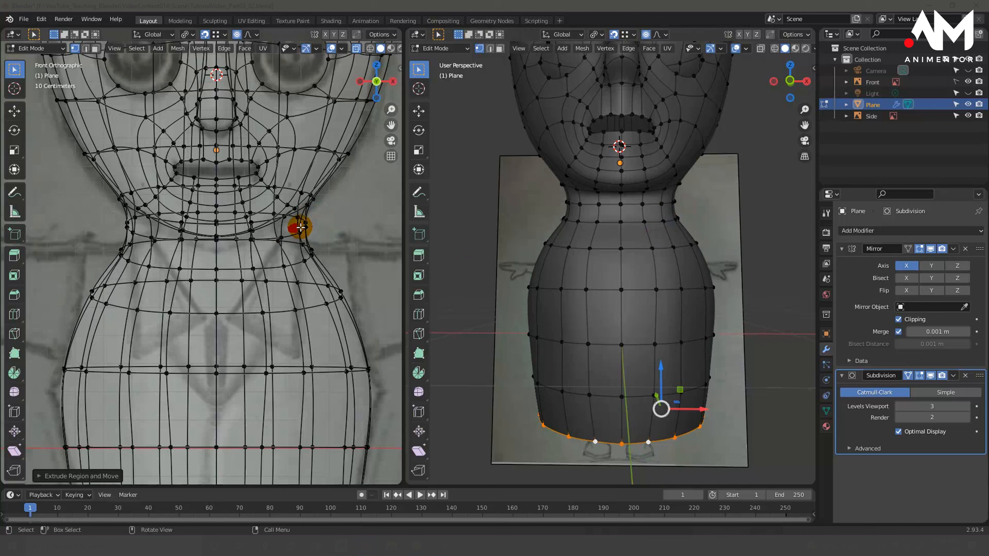
alt+click(632, 203)
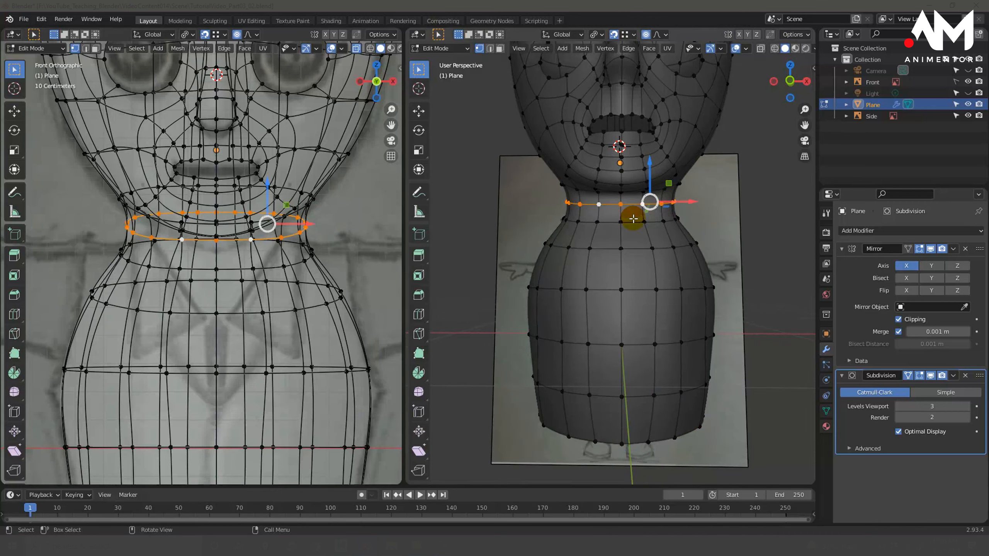
middle_drag(653, 231, 450, 259)
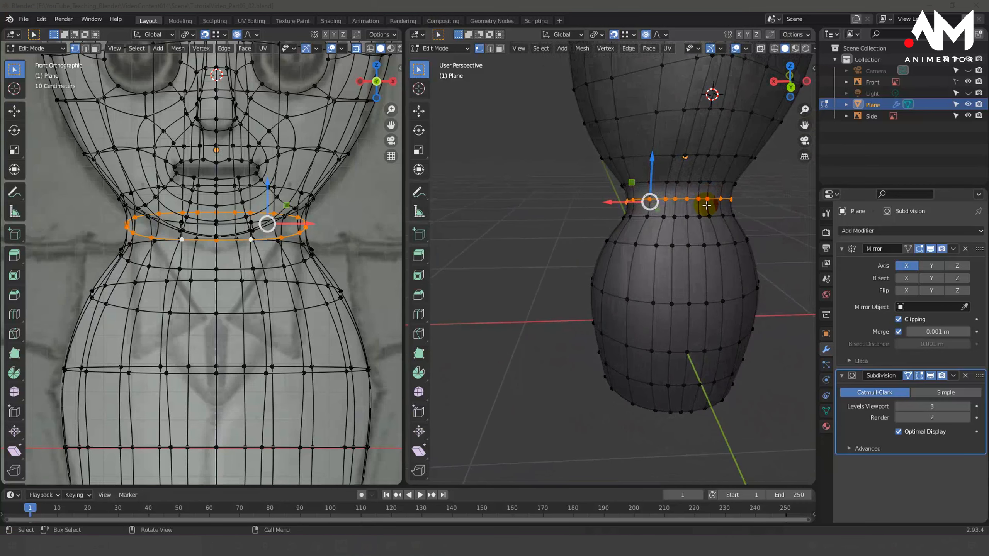
middle_drag(706, 205, 639, 263)
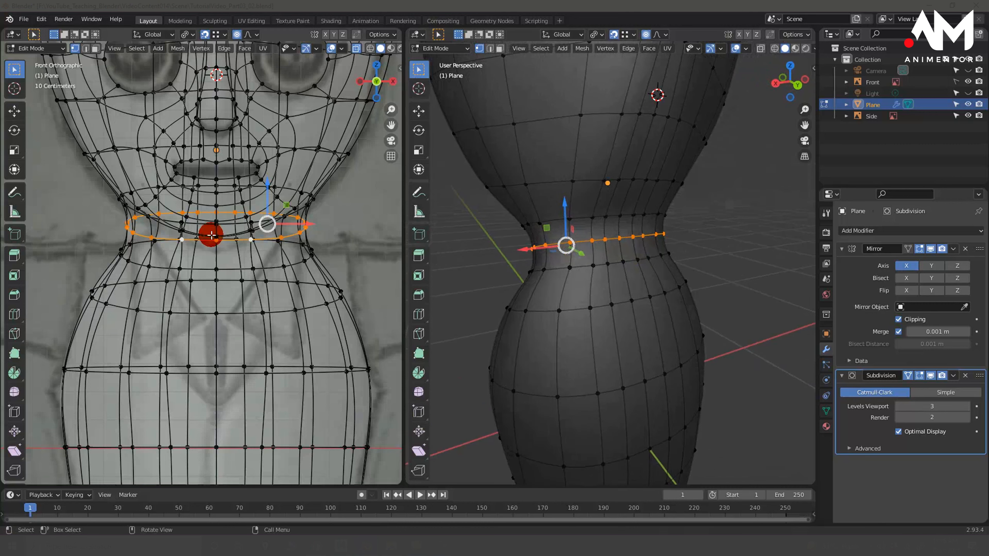
key(s)
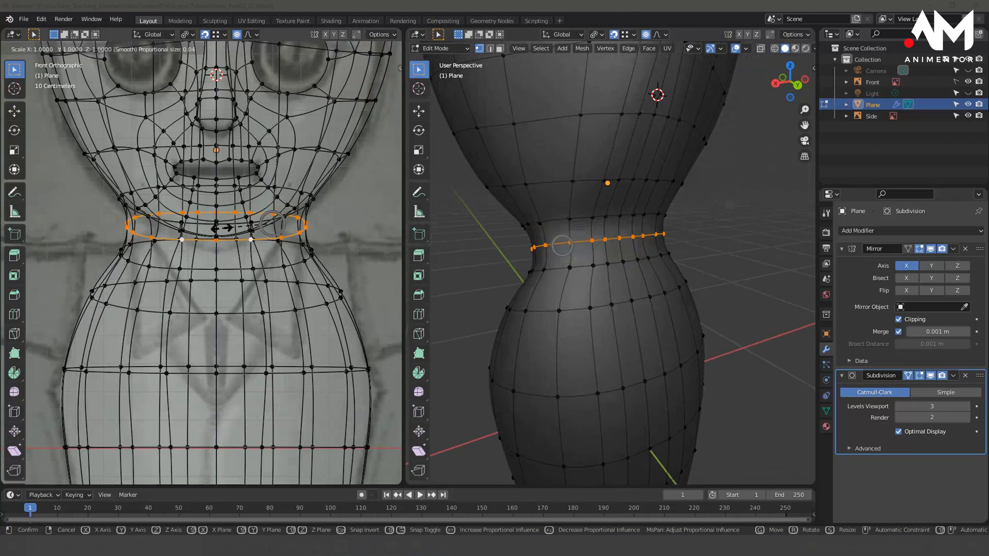
key(x)
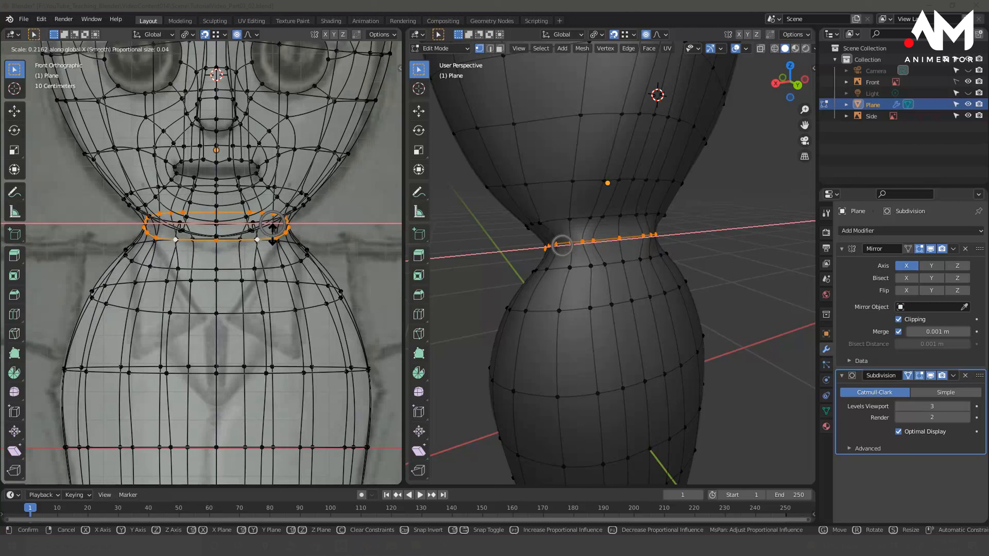
click(273, 227)
- Select the next loop down at the neck's base and narrow it along X to blend into the slimmer neck
alt+click(234, 268)
key(s)
key(x)
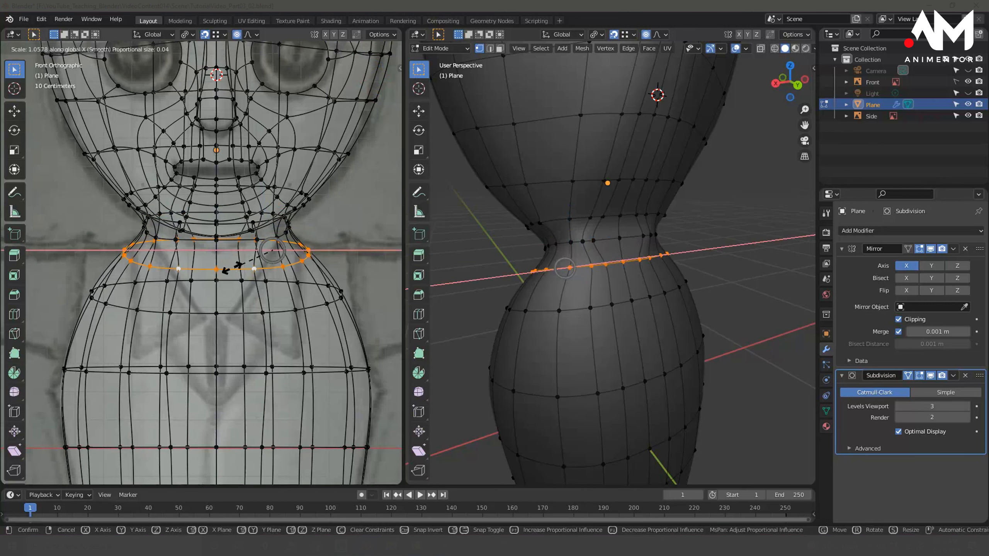
click(264, 250)
- Move the neck loop's front vertex pair about 0.063 m inward along X and its outer side vertices outward for even spacing
middle_drag(607, 269, 606, 232)
alt+click(562, 254)
drag(605, 232, 607, 247)
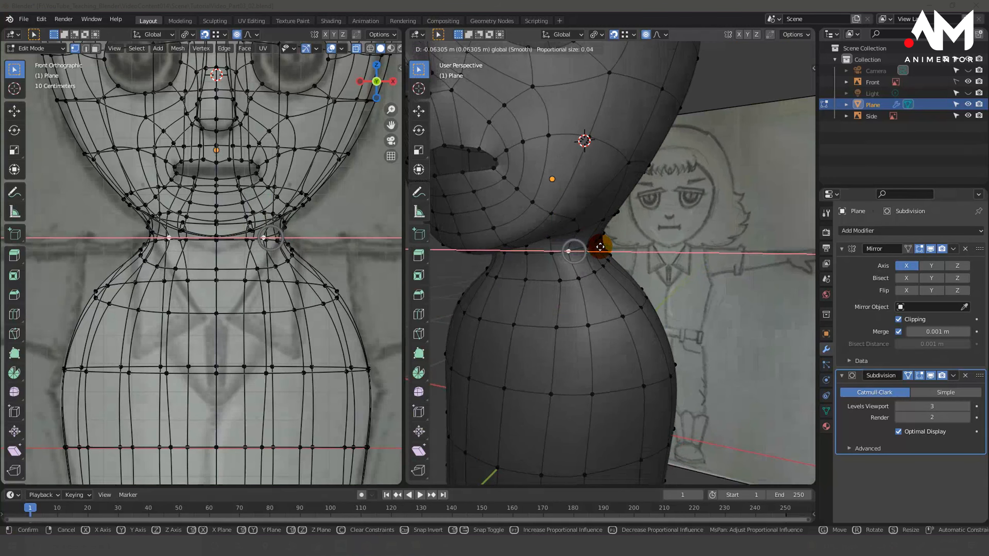
click(600, 246)
mouse_move(600, 246)
middle_down()
mouse_move(578, 276)
mouse_move(600, 254)
mouse_move(593, 262)
middle_up()
alt+click(593, 261)
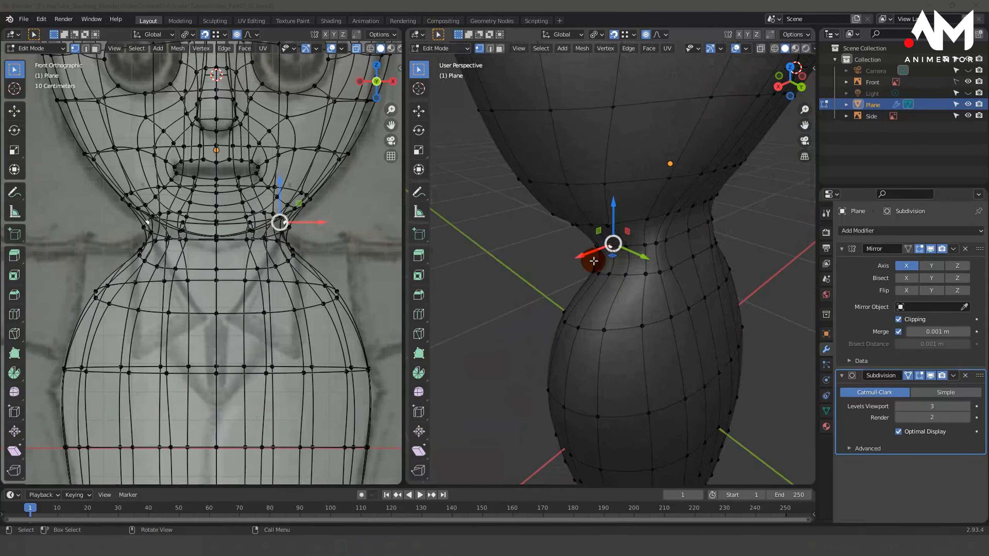
drag(593, 261, 577, 256)
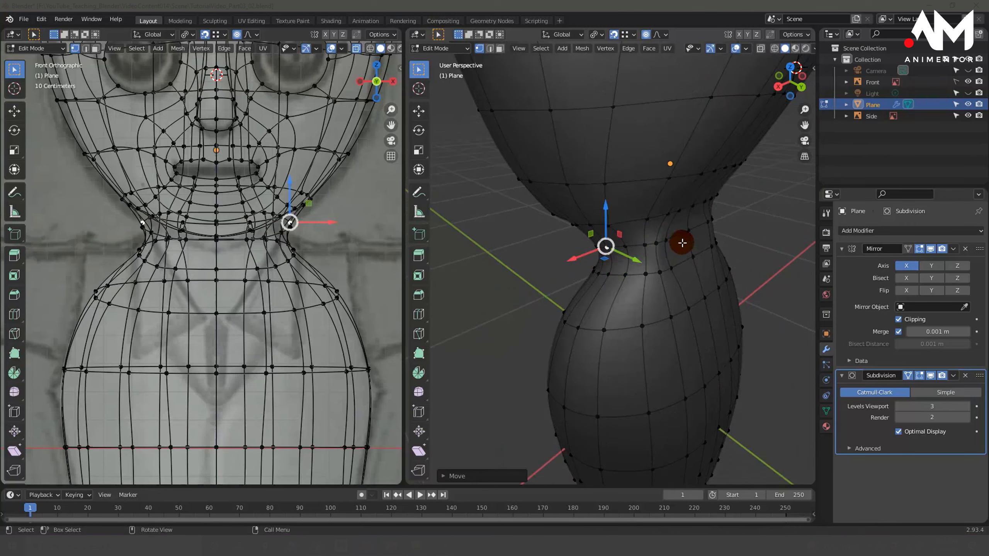
- Shift the neck loop's back vertex pair along X for even spacing and raise the outer neck vertices slightly along Z
middle_drag(682, 243, 619, 220)
click(647, 243)
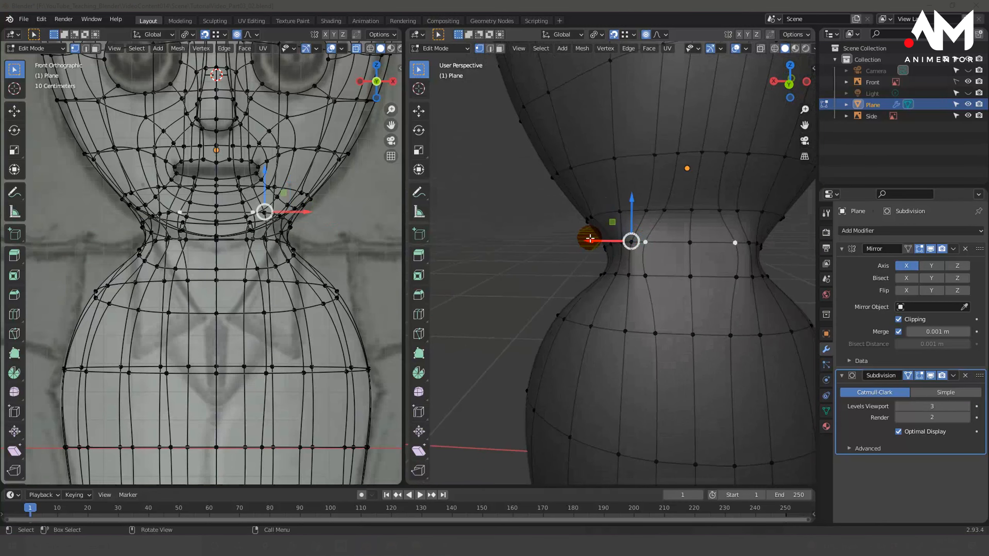
click(629, 279)
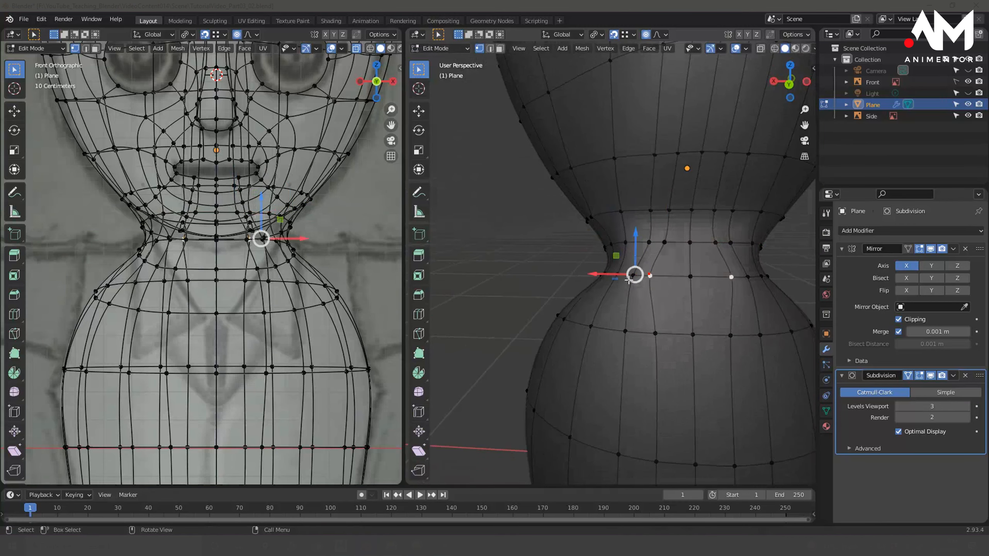
drag(596, 273, 633, 279)
middle_drag(625, 293, 616, 219)
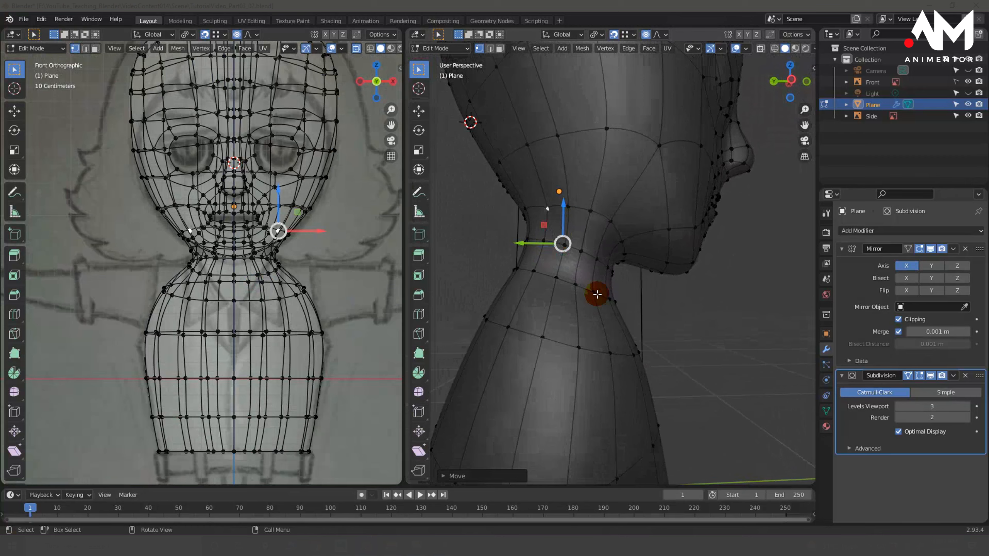
drag(563, 195, 561, 198)
- Select the neck loop just below the jaw and scale it along X to about 0.62
middle_drag(562, 198, 596, 257)
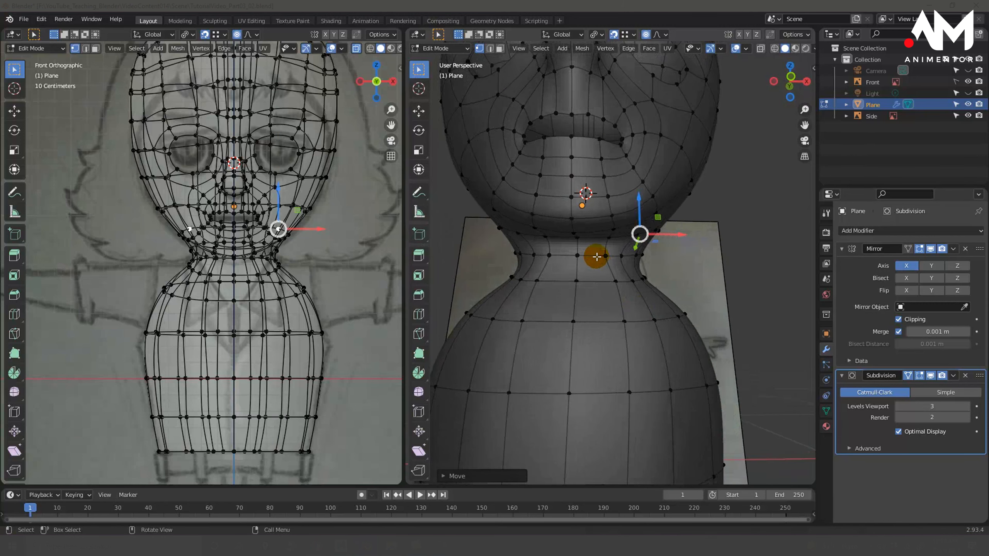
alt+click(597, 256)
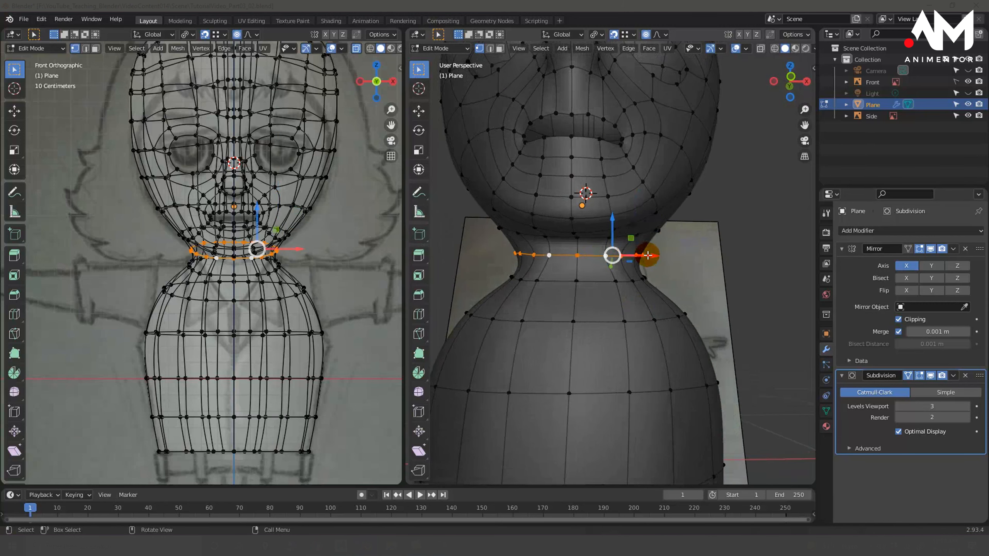
key(s)
key(x)
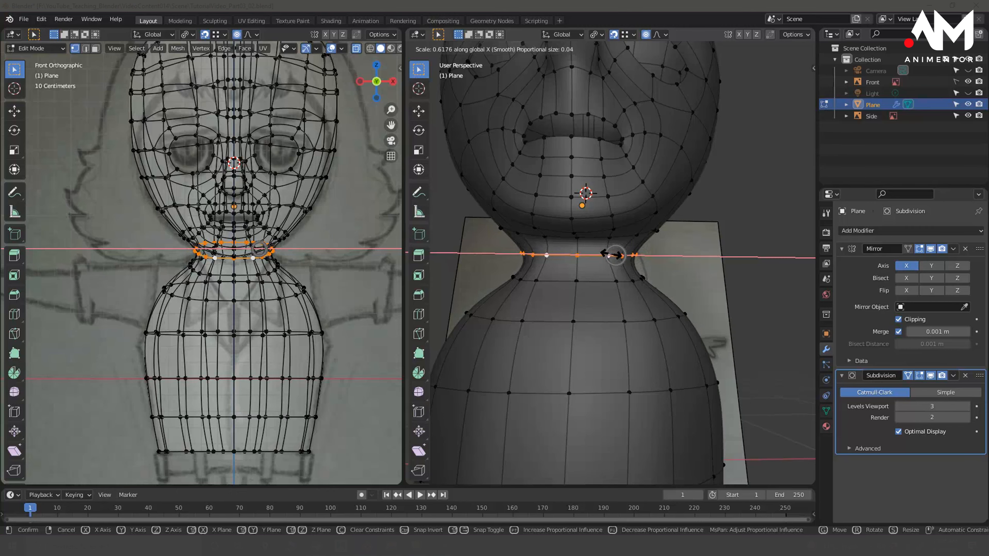
click(614, 256)
- Select the next loop down at the neck's base and scale it along X to about 0.76
alt+click(602, 281)
key(s)
key(x)
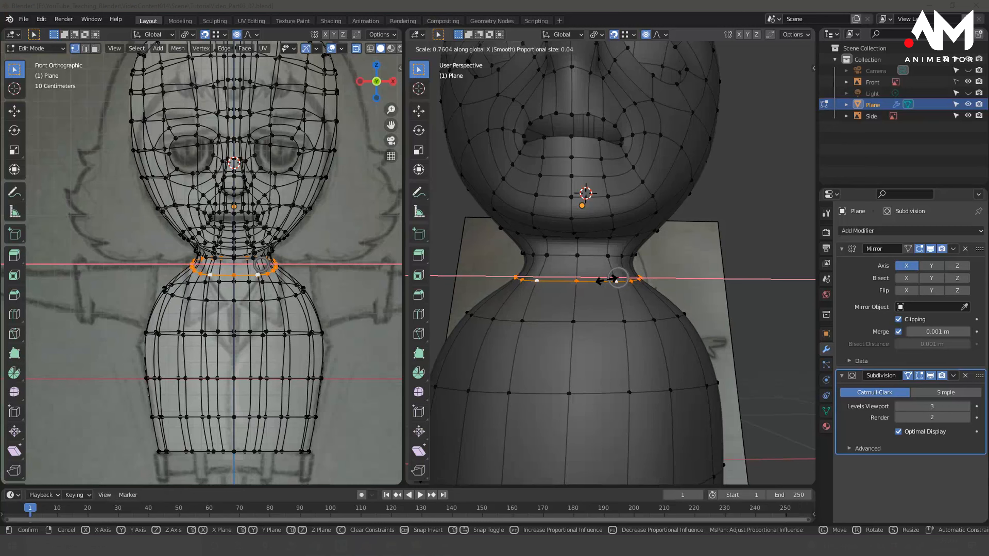
click(616, 279)
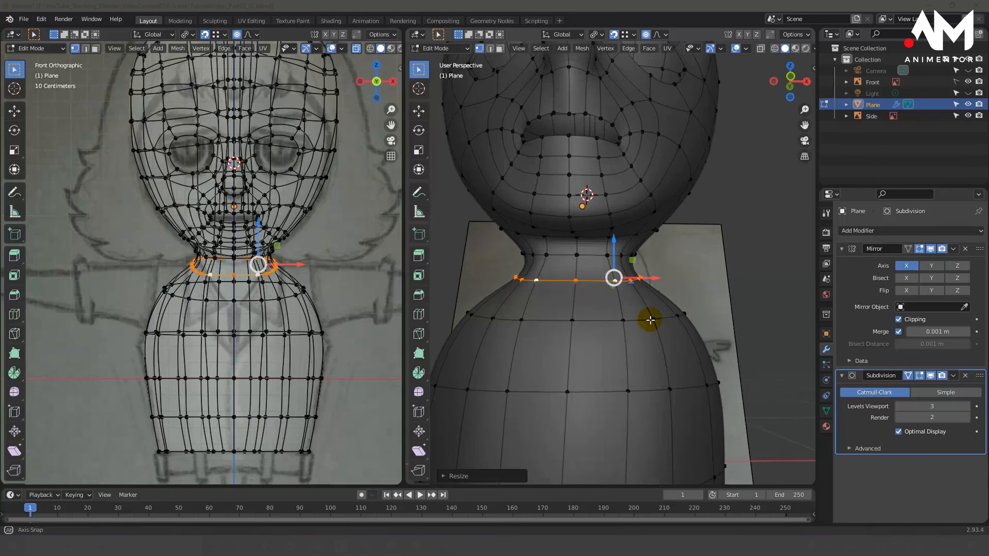
- Examine the neck and torso shape from several angles and against the front and side references
middle_drag(647, 320, 530, 363)
mouse_move(315, 337)
middle_down()
mouse_move(340, 313)
mouse_move(340, 294)
mouse_move(360, 298)
mouse_move(305, 312)
mouse_move(256, 310)
mouse_move(285, 321)
middle_up()
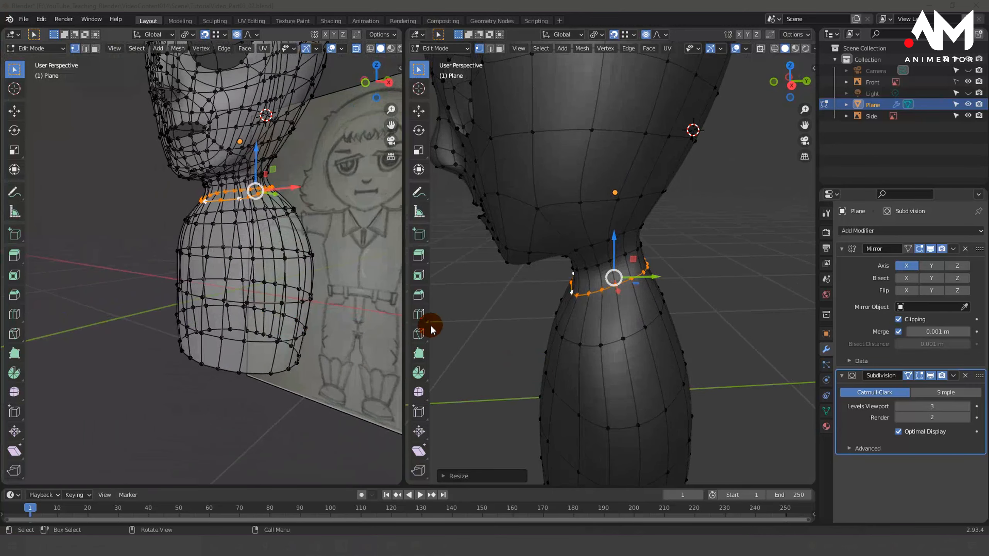
mouse_move(430, 327)
middle_down()
mouse_move(688, 272)
mouse_move(718, 277)
mouse_move(693, 280)
middle_up()
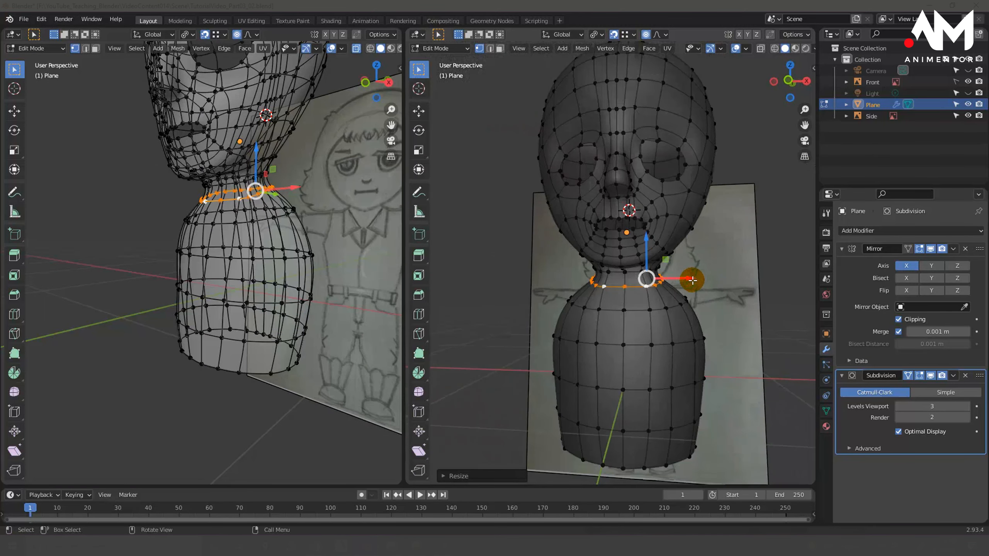
middle_drag(664, 323, 674, 294)
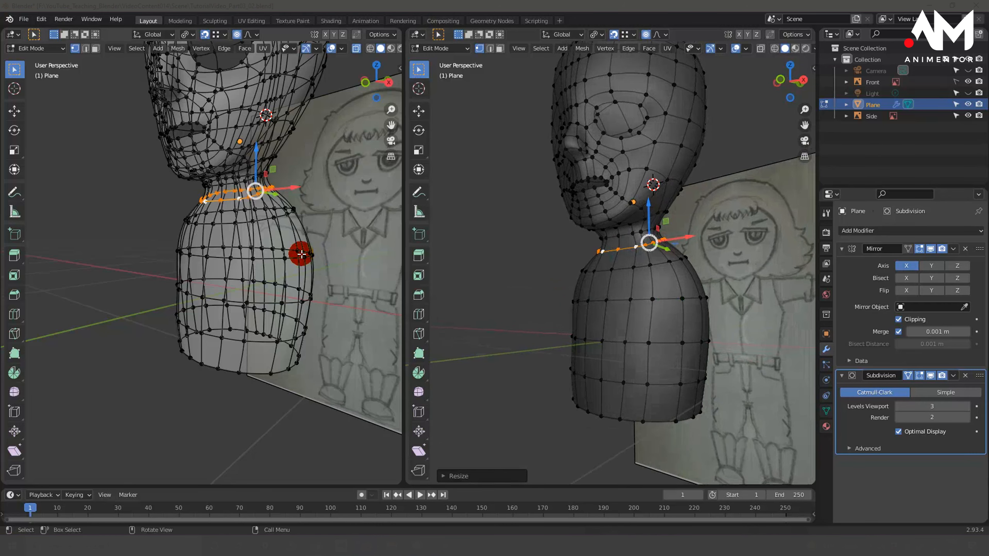
key(KP_1)
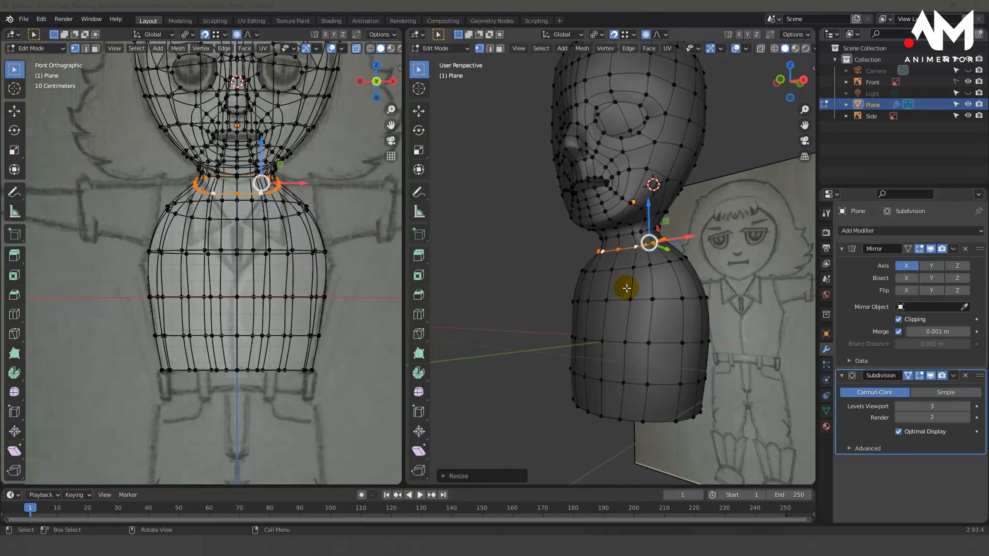
key(KP_3)
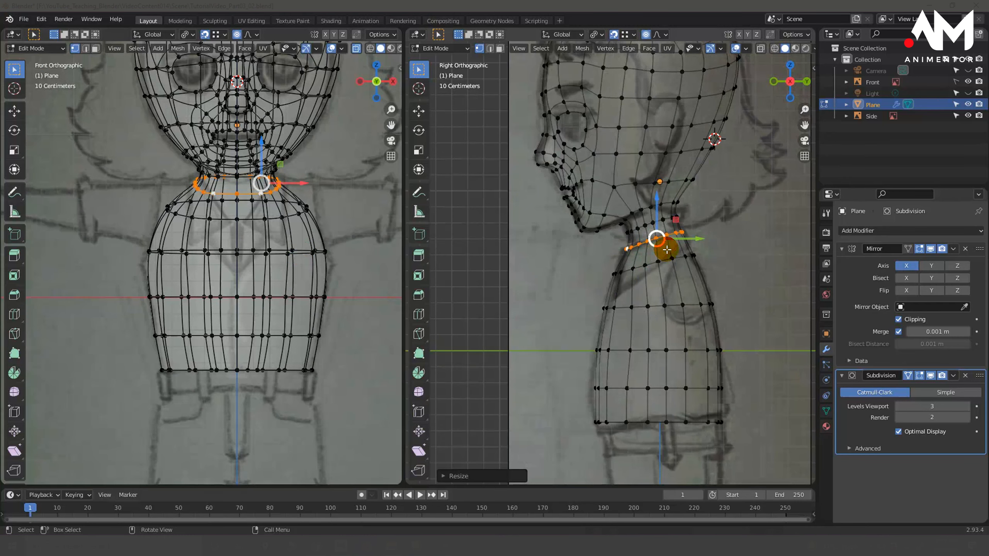
scroll(667, 249, up, 2)
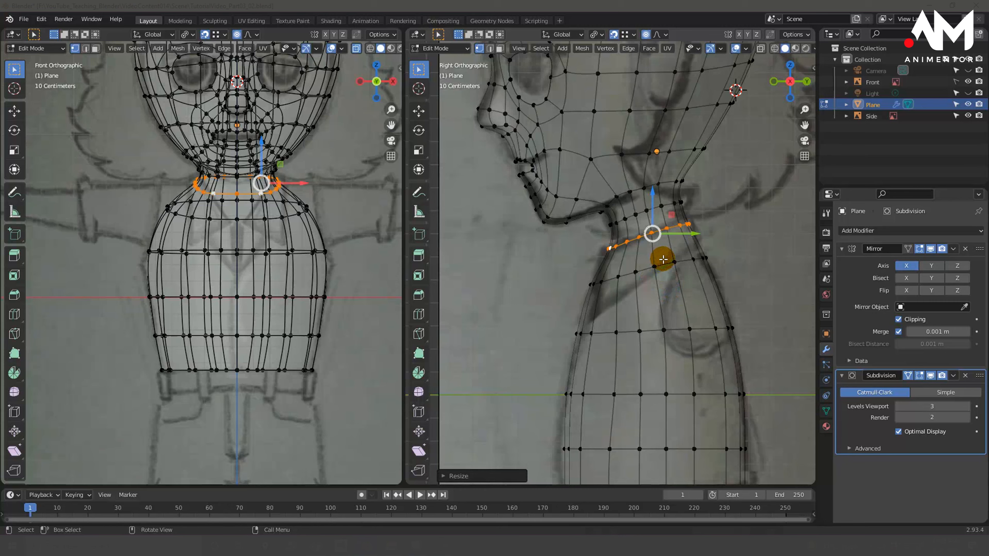
mouse_move(659, 256)
middle_down()
mouse_move(684, 260)
mouse_move(662, 250)
middle_up()
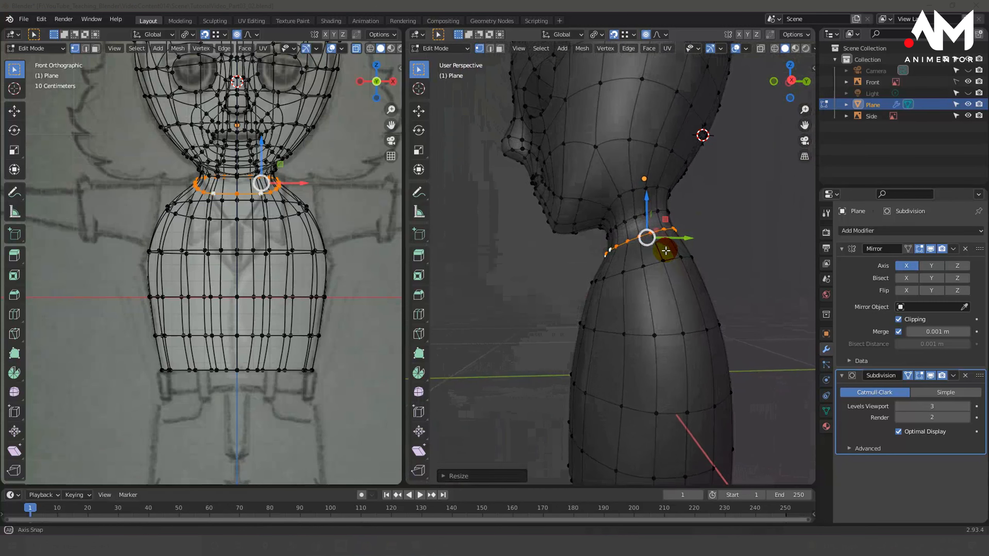
- Raise the chest loop and the torso loop beneath it along Z to space the torso loops more evenly
alt+click(669, 334)
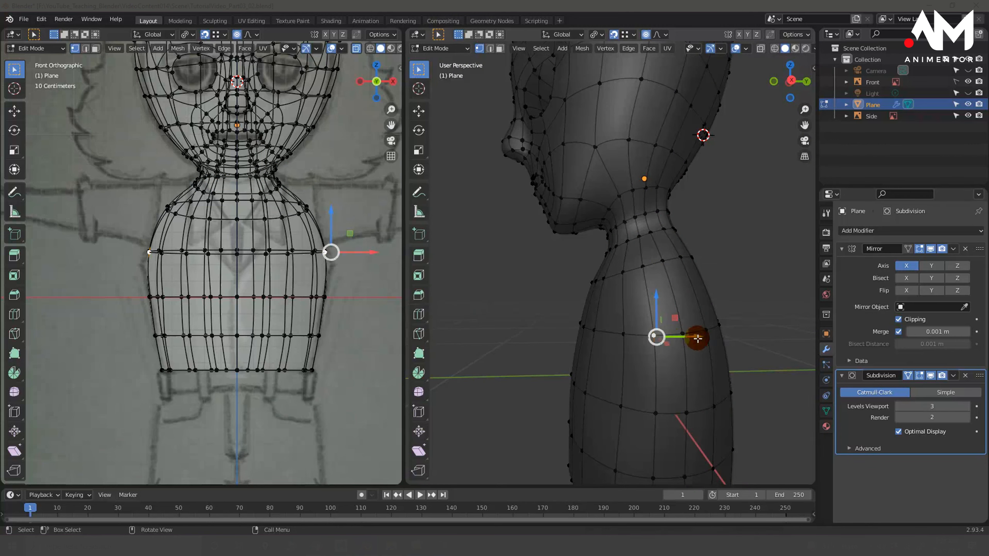
alt+click(637, 336)
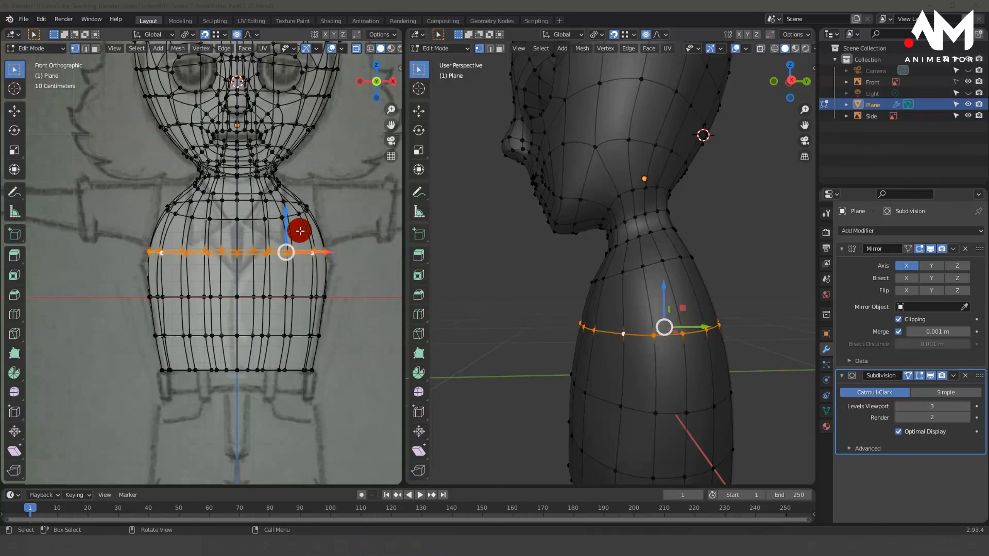
drag(287, 214, 288, 199)
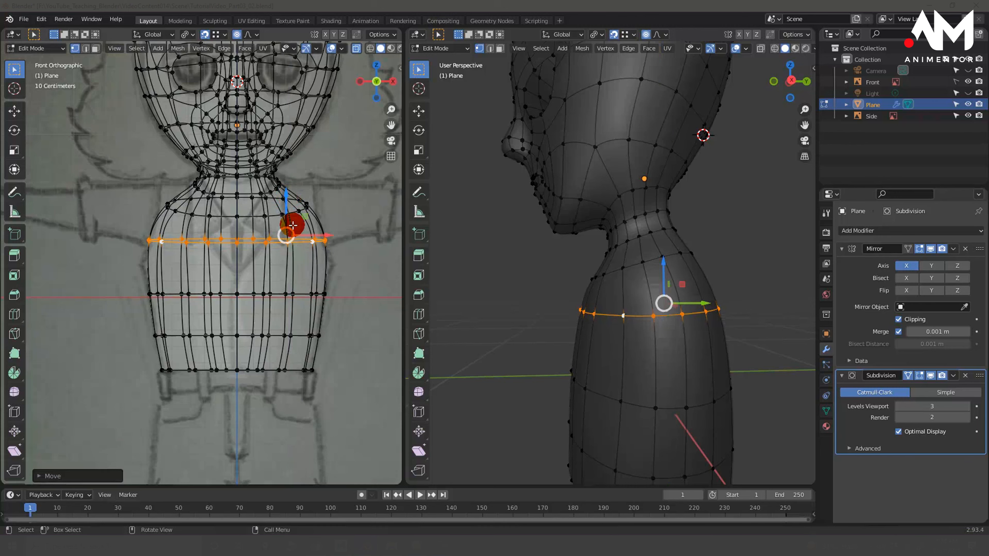
alt+click(278, 294)
drag(285, 259, 287, 235)
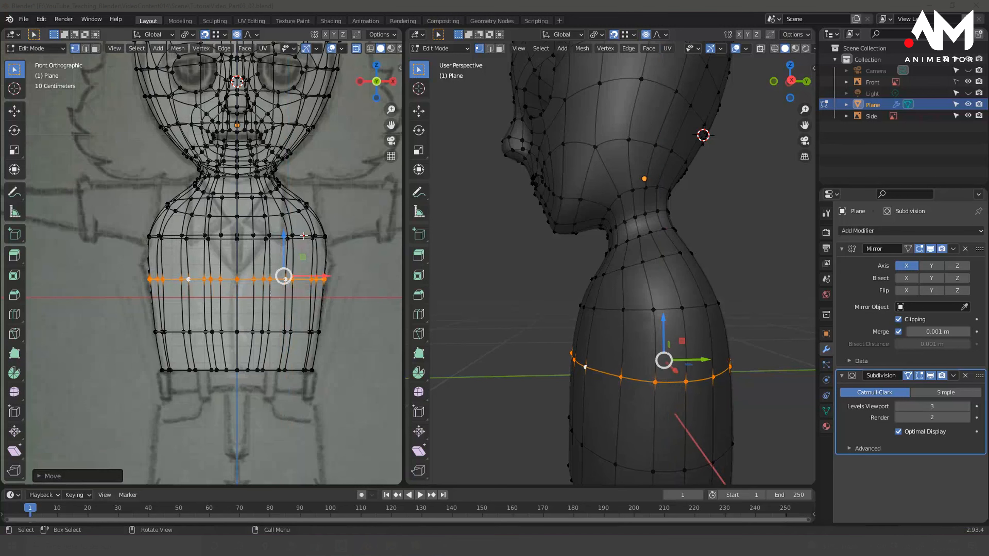
- Select the chest loop again and scale it uniformly to about 0.81
alt+click(304, 235)
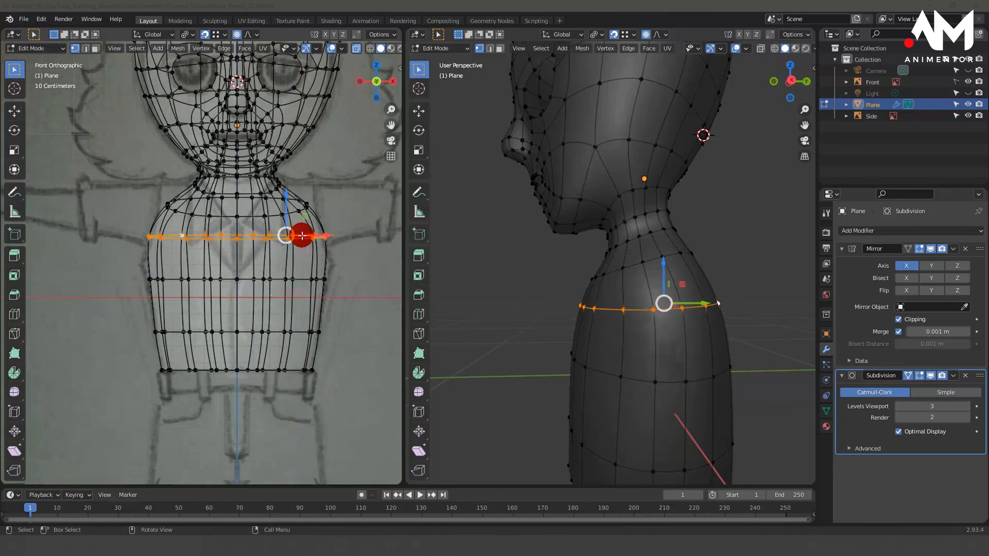
key(s)
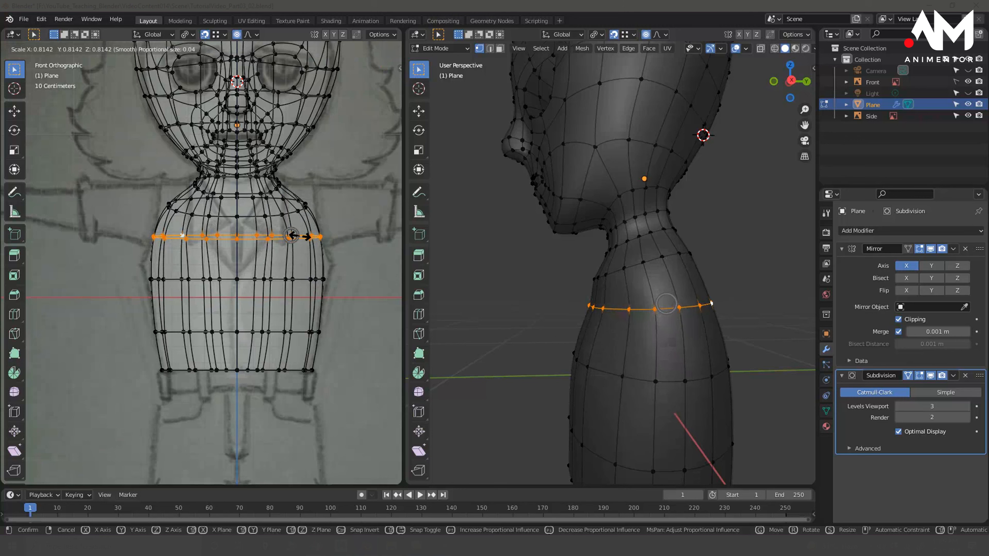
click(292, 235)
- Select the shoulder loop between neck and chest and scale it down slightly, fitting it to the side reference
middle_drag(625, 303, 663, 296)
alt+click(632, 265)
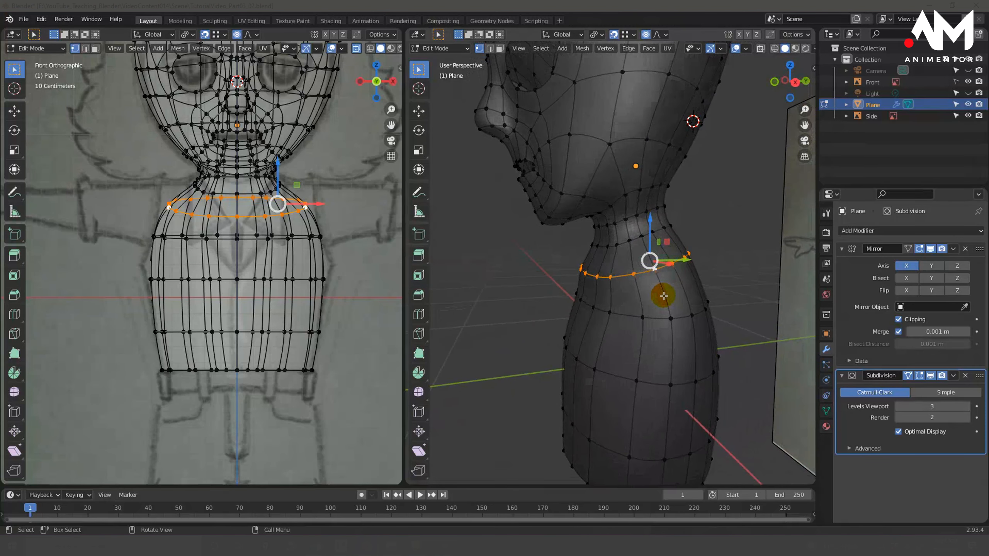
key(s)
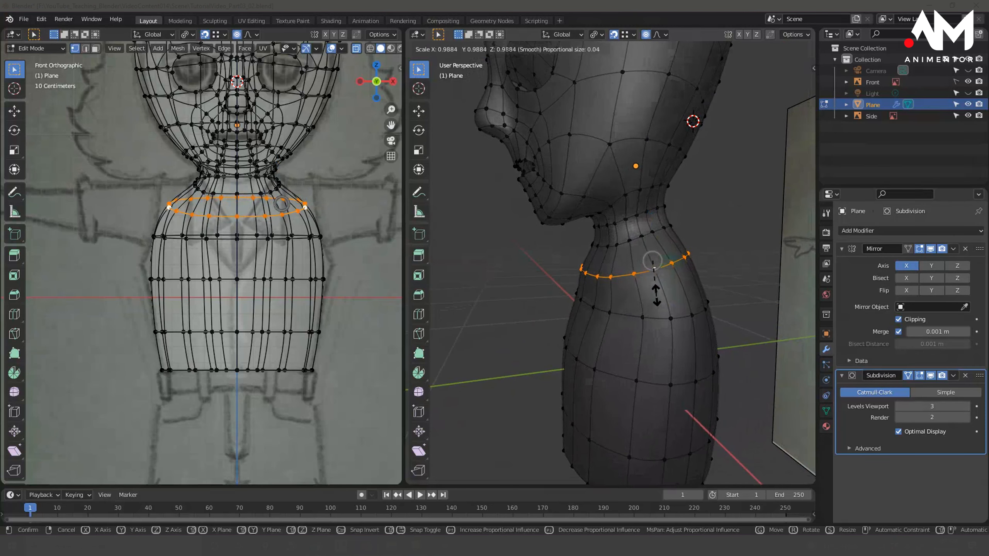
click(656, 291)
key(KP_3)
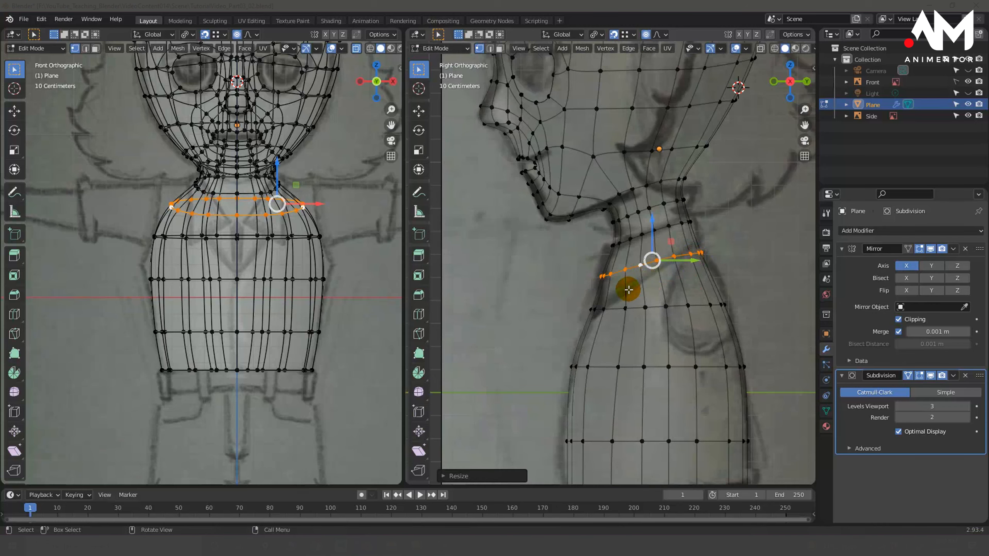
key(s)
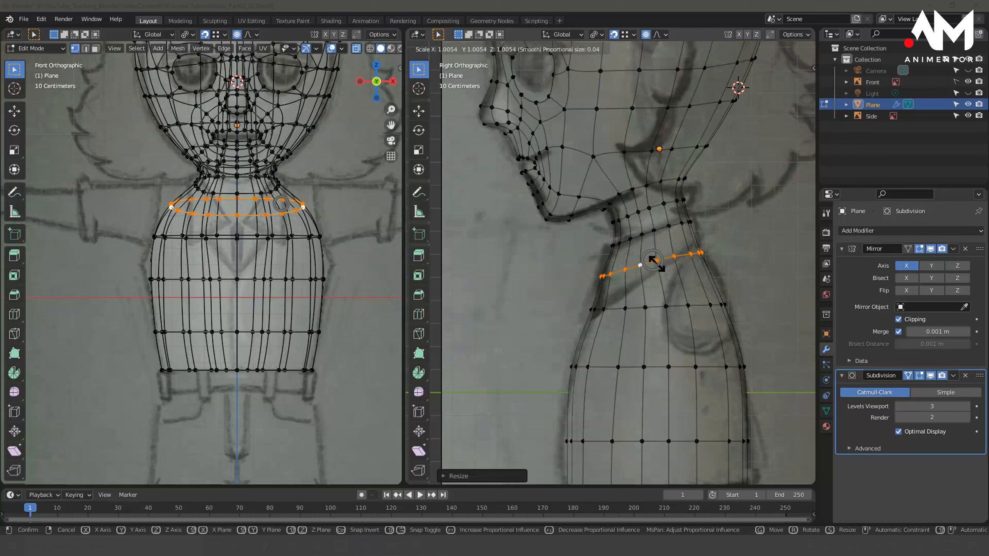
click(657, 265)
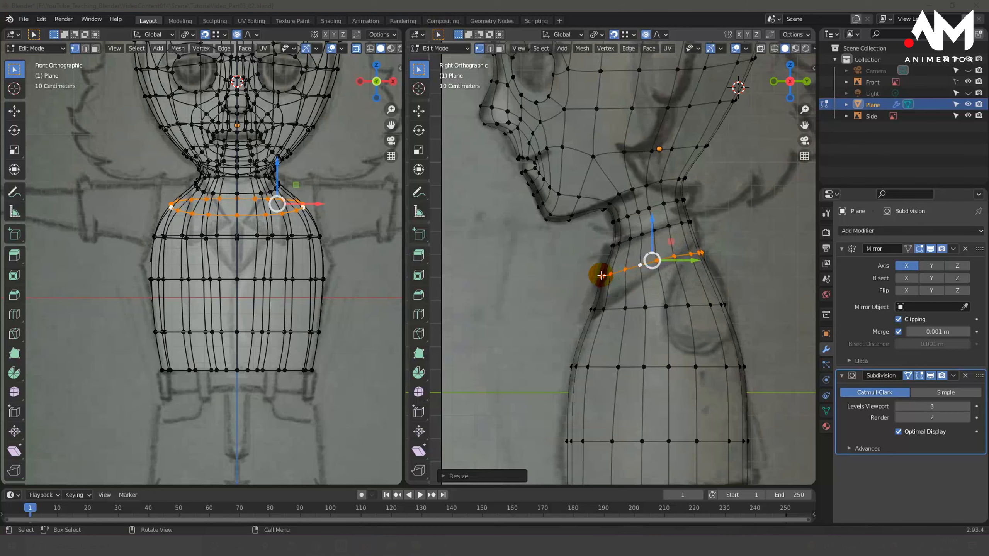
- Select the shoulder loop's front vertices in the side view and move them slightly backward along Y
drag(599, 273, 620, 293)
key(g)
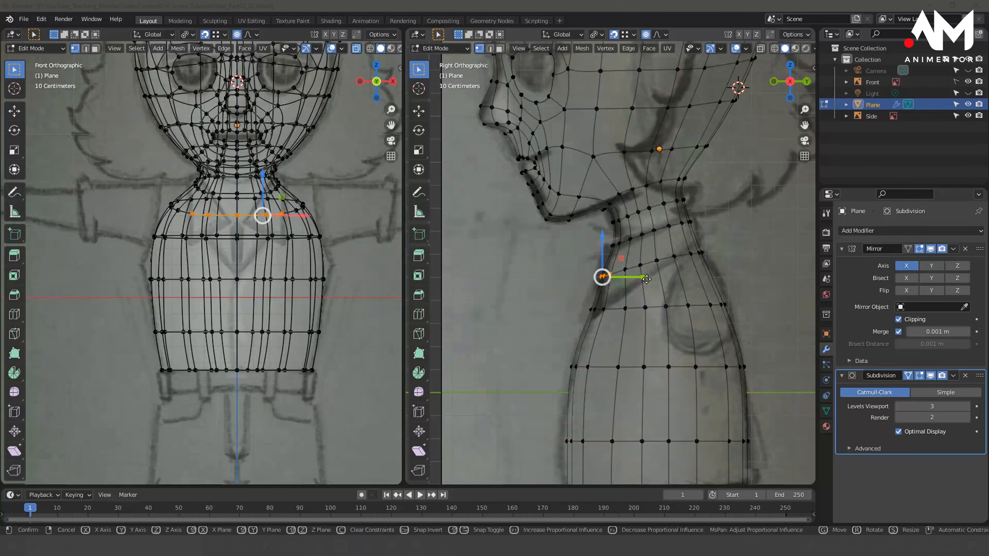
key(y)
click(651, 278)
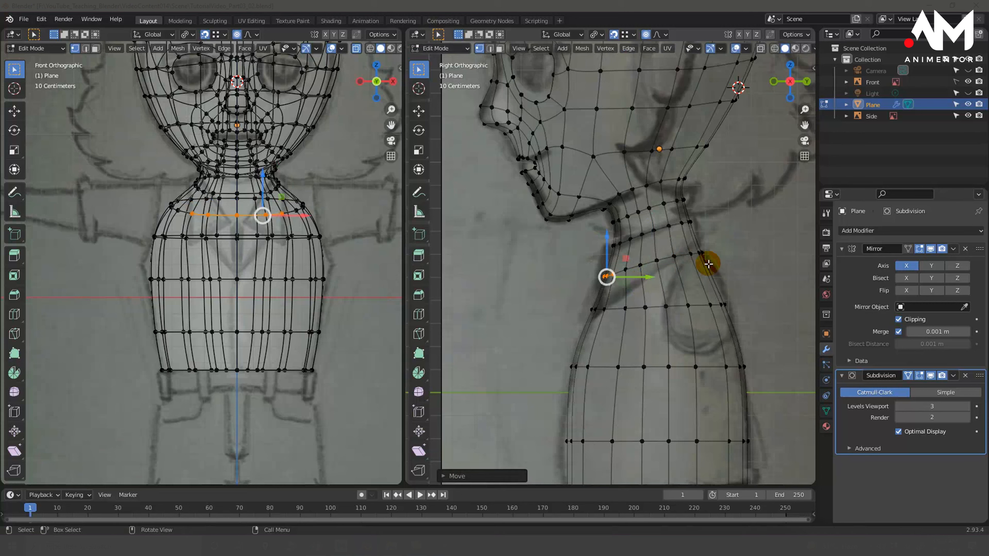
- Switch to face selection and select a two-by-two block of faces on the torso's upper side at the shoulder
click(689, 293)
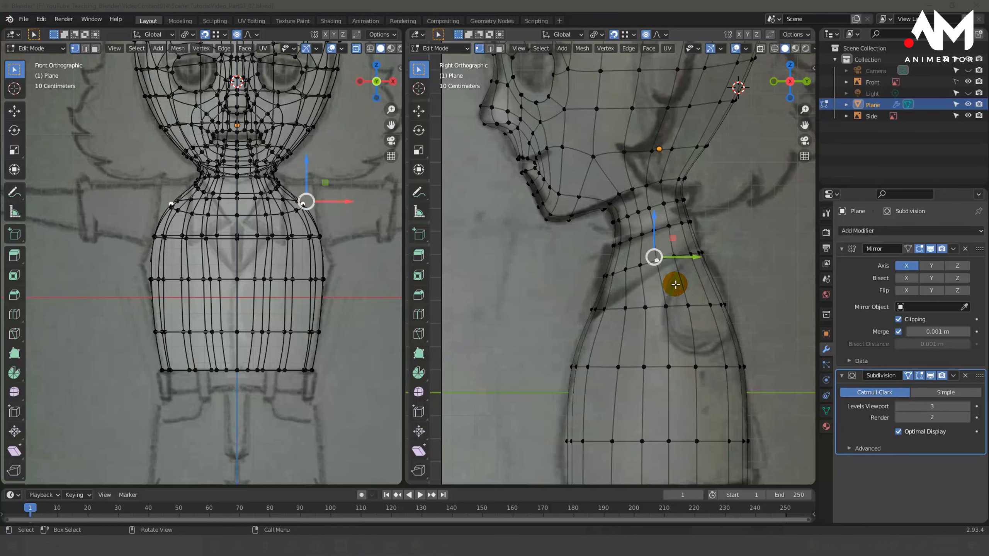
mouse_move(680, 276)
middle_down()
mouse_move(721, 278)
mouse_move(667, 285)
middle_up()
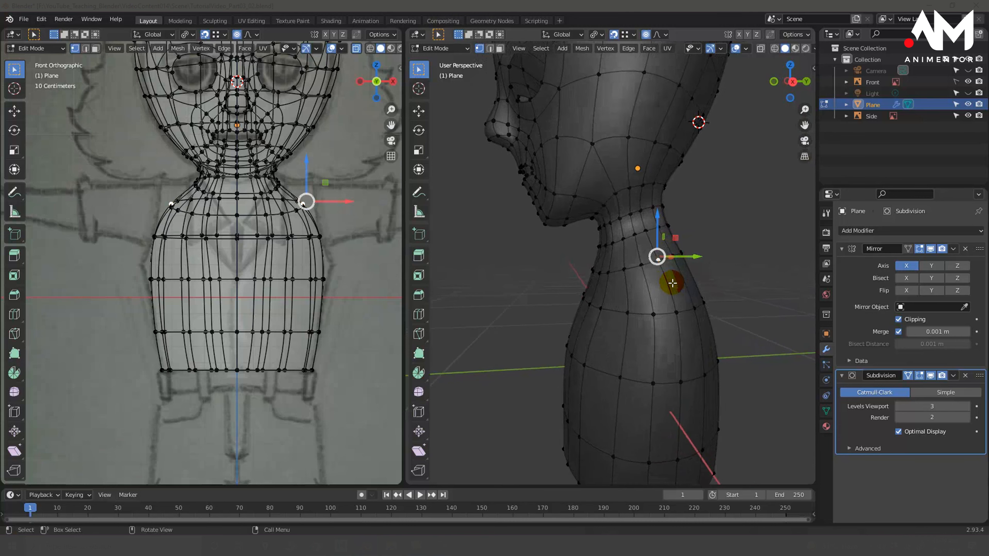
scroll(672, 283, down, 3)
shift+middle_drag(727, 286, 668, 274)
scroll(608, 274, up, 3)
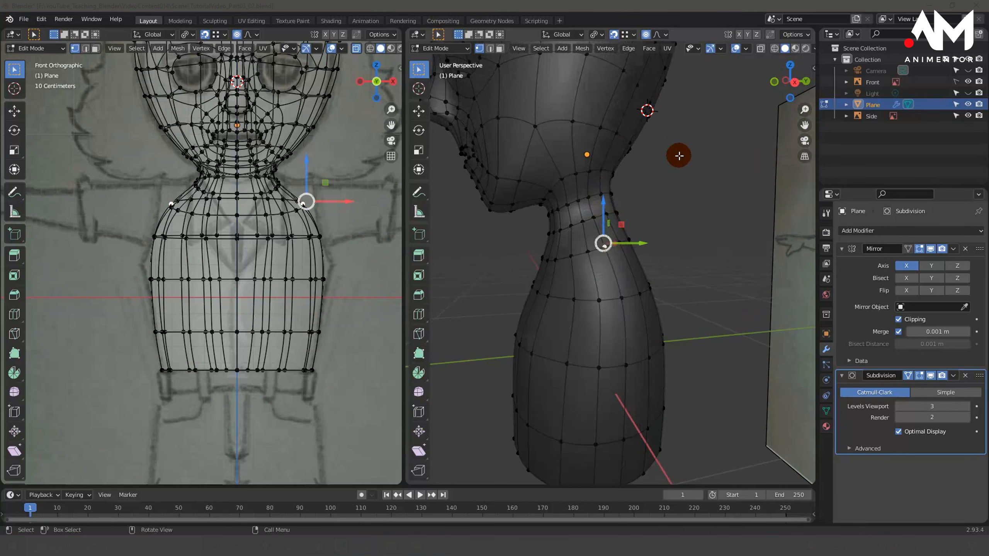
click(680, 143)
click(601, 272)
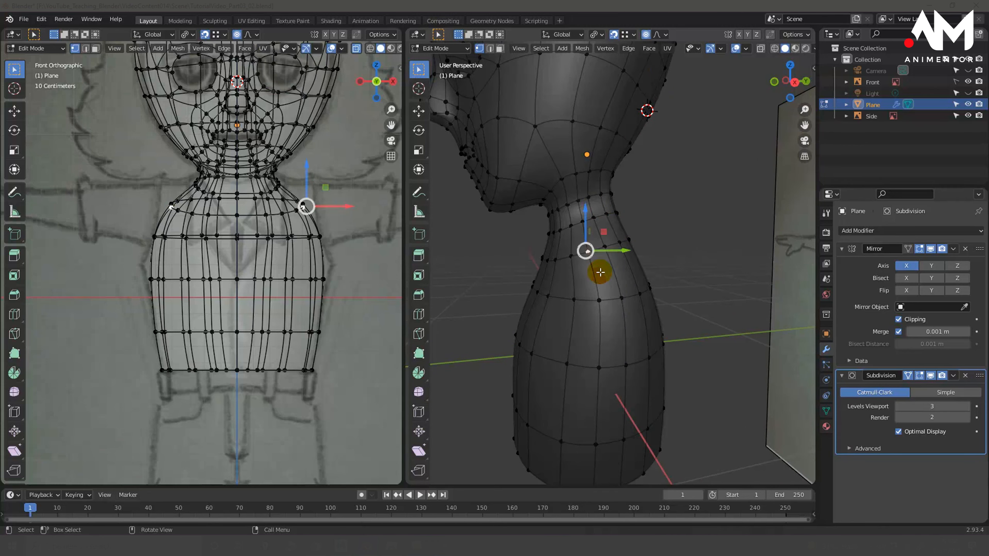
key(3)
click(600, 273)
shift+click(626, 269)
shift+click(635, 330)
shift+click(614, 321)
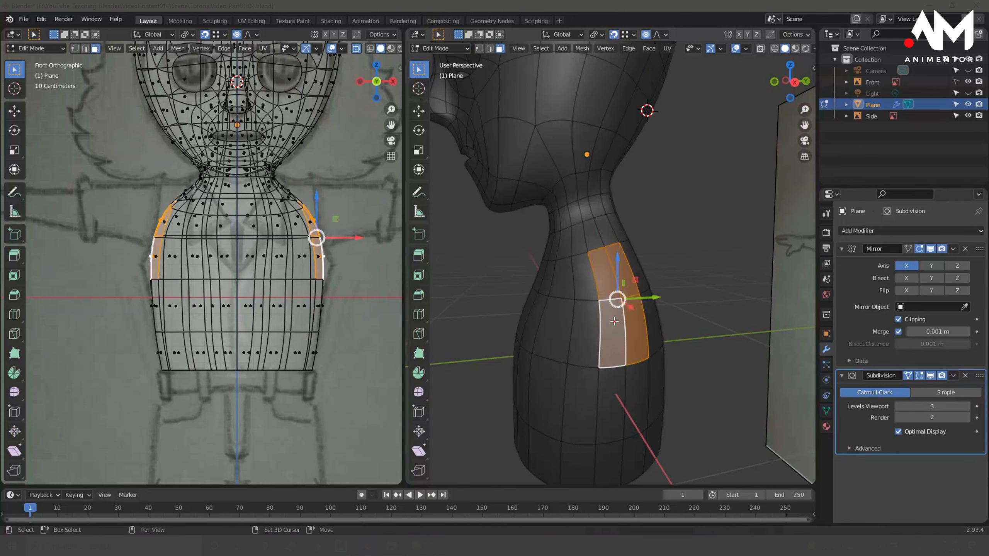
- Switch to vertex selection and raise the armpit-level edge loop and the waist loop below it along Z
middle_drag(614, 321, 624, 294)
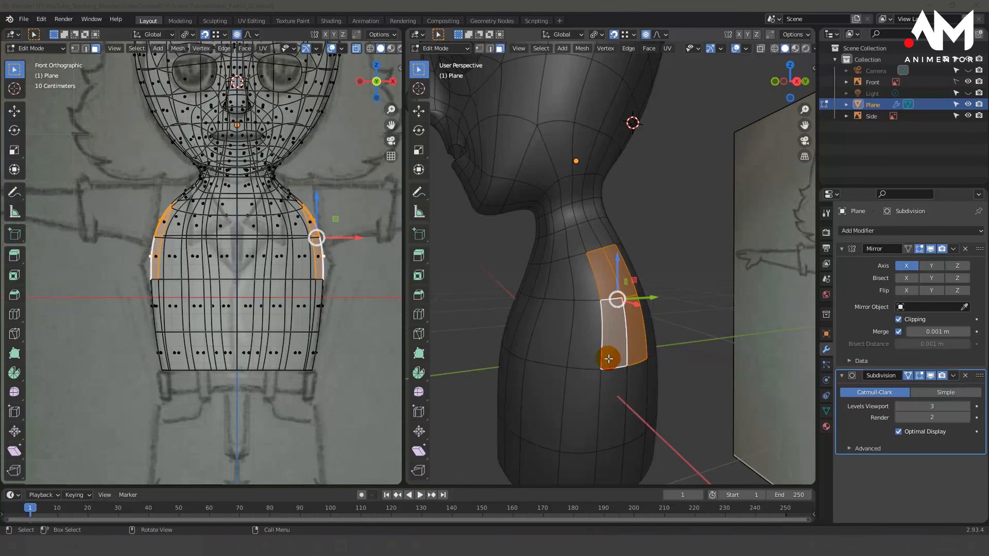
click(586, 369)
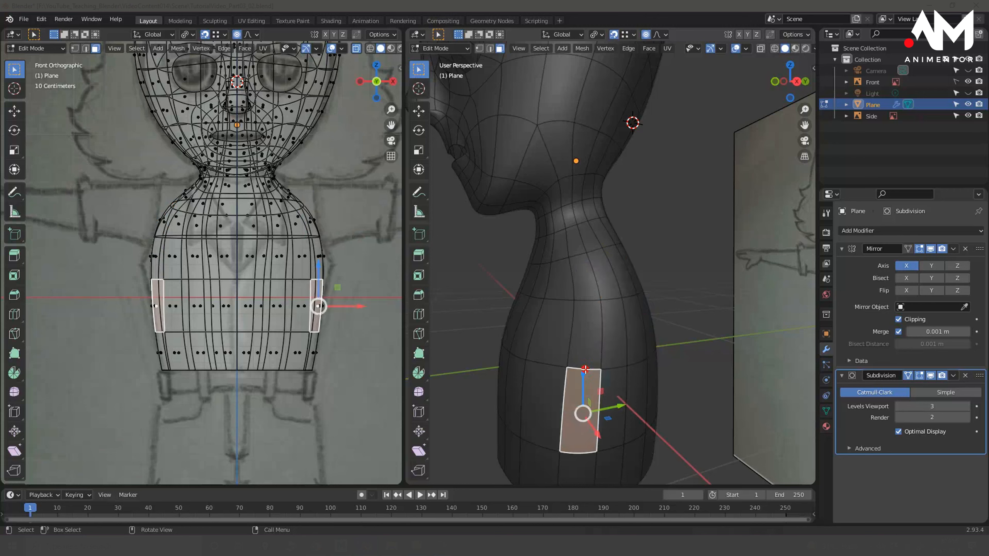
key(1)
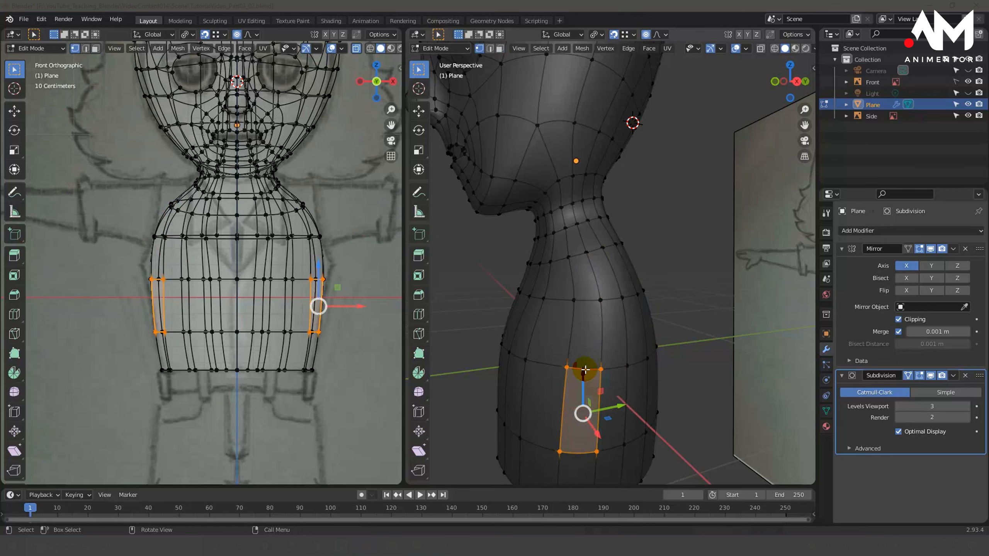
click(552, 368)
alt+click(550, 365)
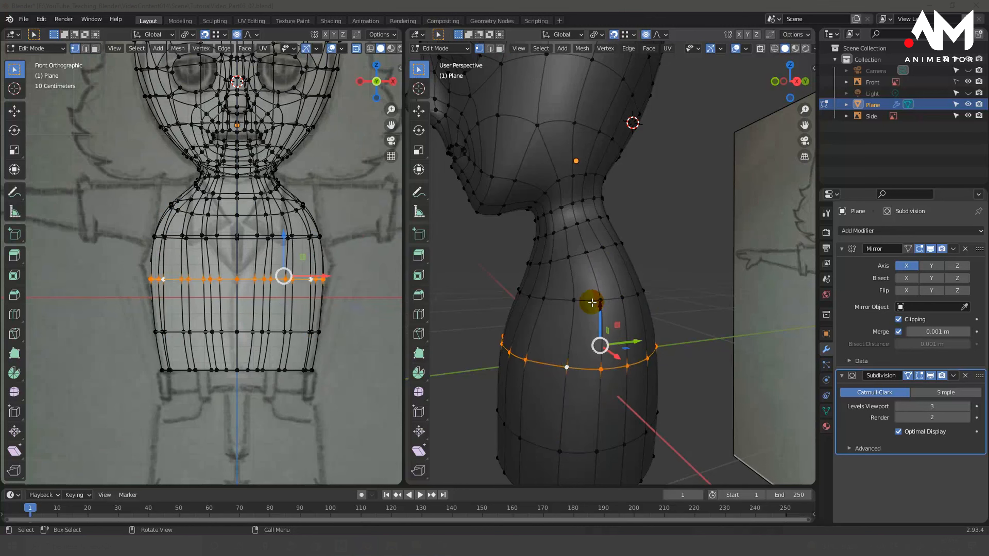
drag(283, 234, 278, 210)
middle_drag(575, 286, 605, 287)
alt+click(276, 329)
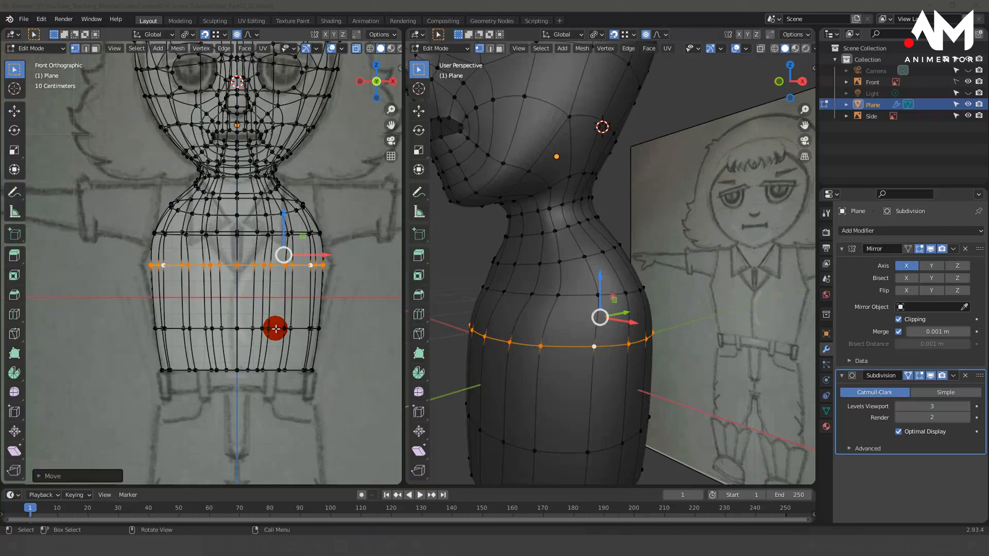
drag(285, 296, 287, 270)
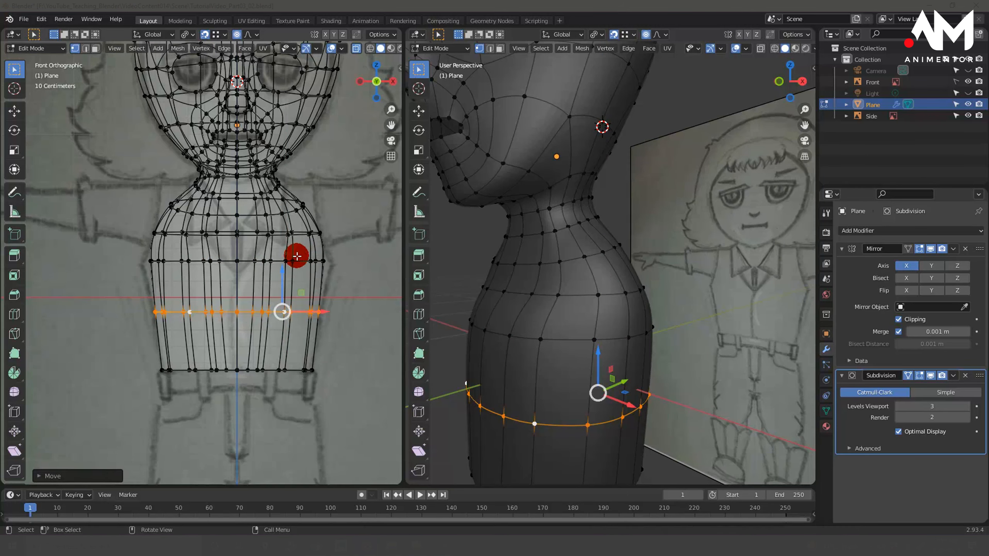
- Select the armpit-level loop again, lower it slightly along Z and scale it up slightly to fit the front reference
alt+click(303, 262)
drag(283, 214, 284, 264)
key(s)
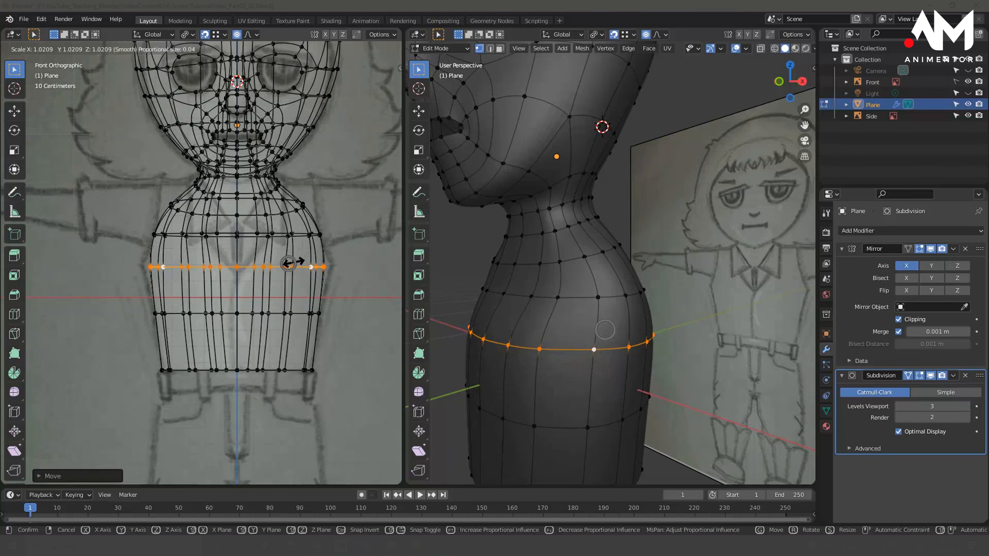
click(292, 259)
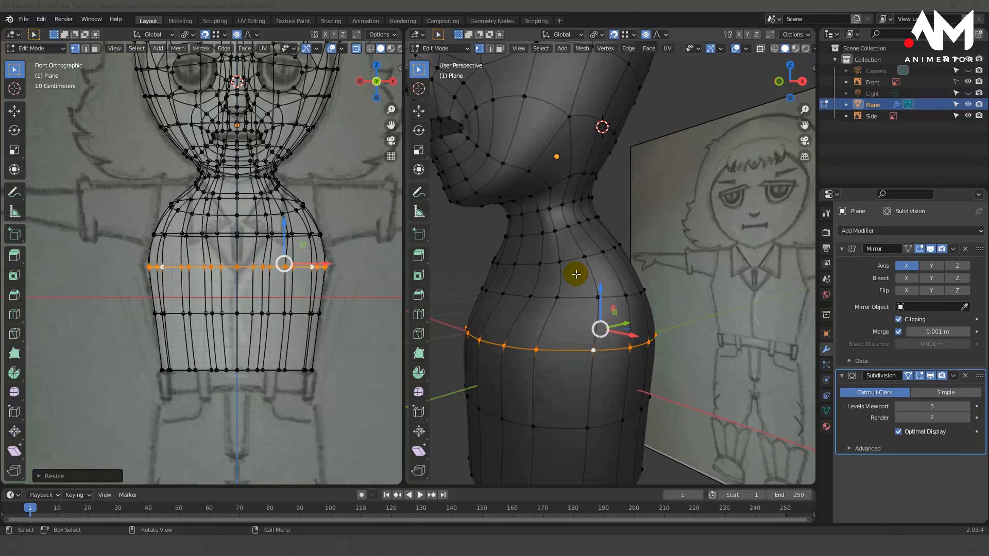
- Adjust individual vertices of the loop above armpit level along Y, from the shoulder side round to the front centre
middle_drag(574, 274, 636, 302)
alt+click(589, 297)
drag(637, 293, 560, 294)
middle_drag(572, 295, 600, 316)
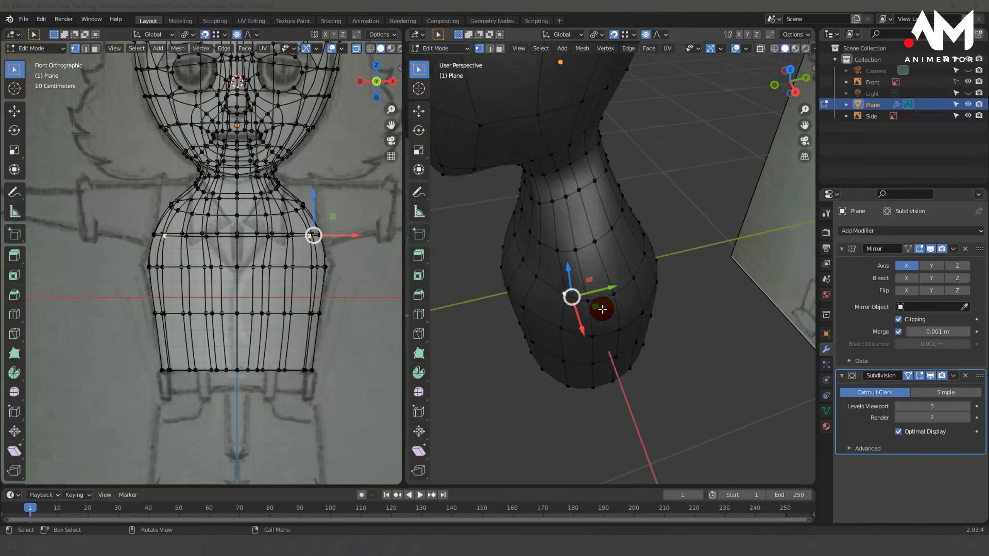
drag(611, 287, 591, 295)
middle_drag(591, 296, 518, 293)
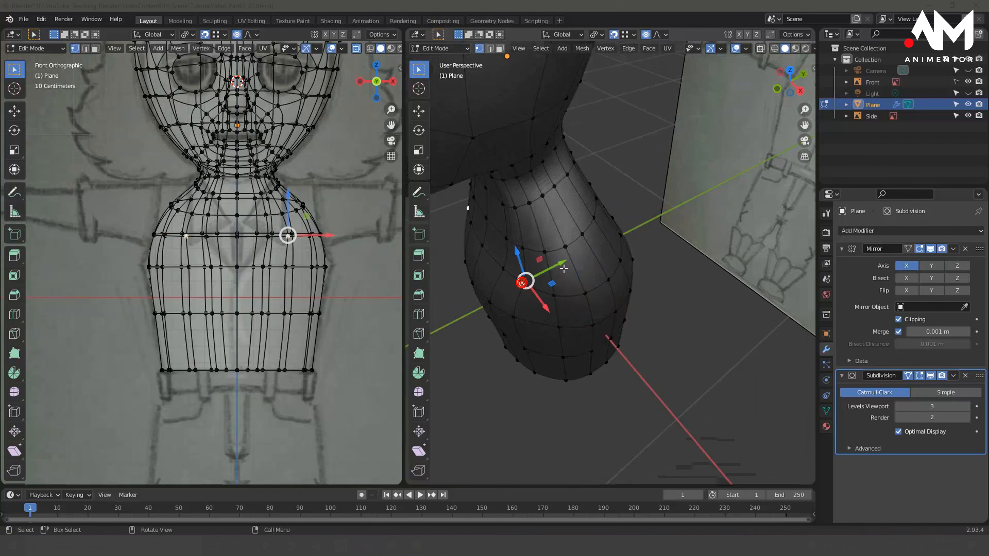
drag(582, 283, 512, 229)
middle_drag(591, 283, 567, 239)
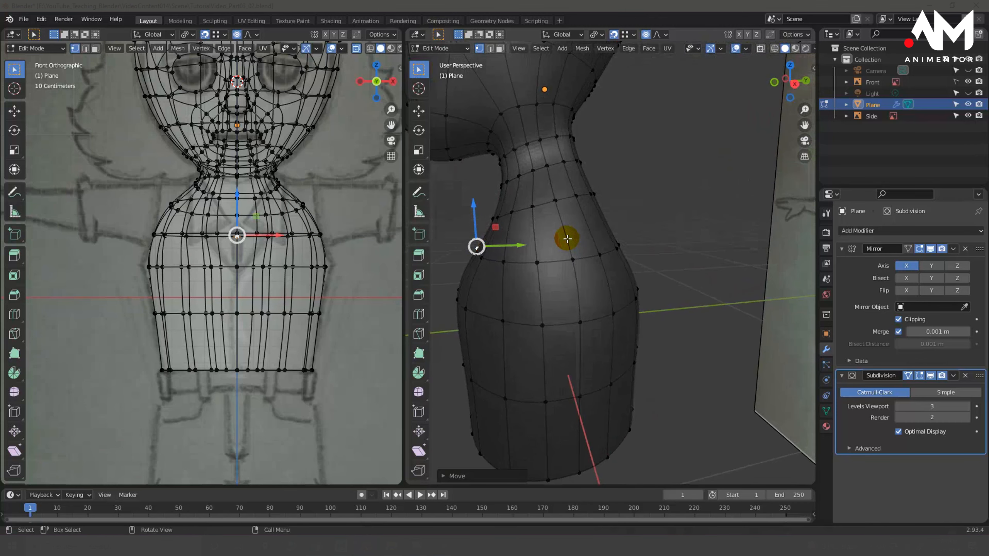
- In the side view, move the armpit-level loop's back vertices slightly forward and its front vertices slightly backward along Y
key(KP_3)
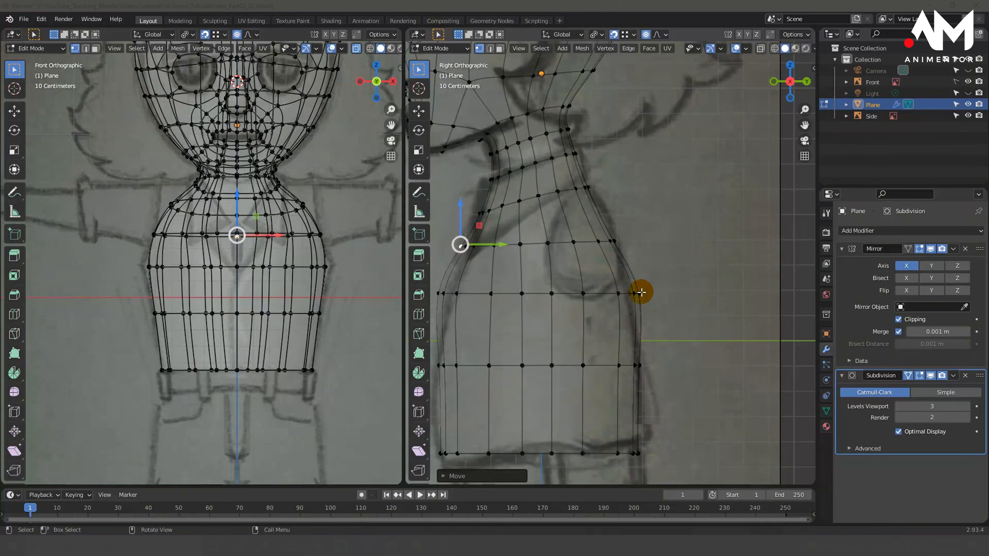
key(b)
drag(631, 293, 641, 287)
key(g)
key(y)
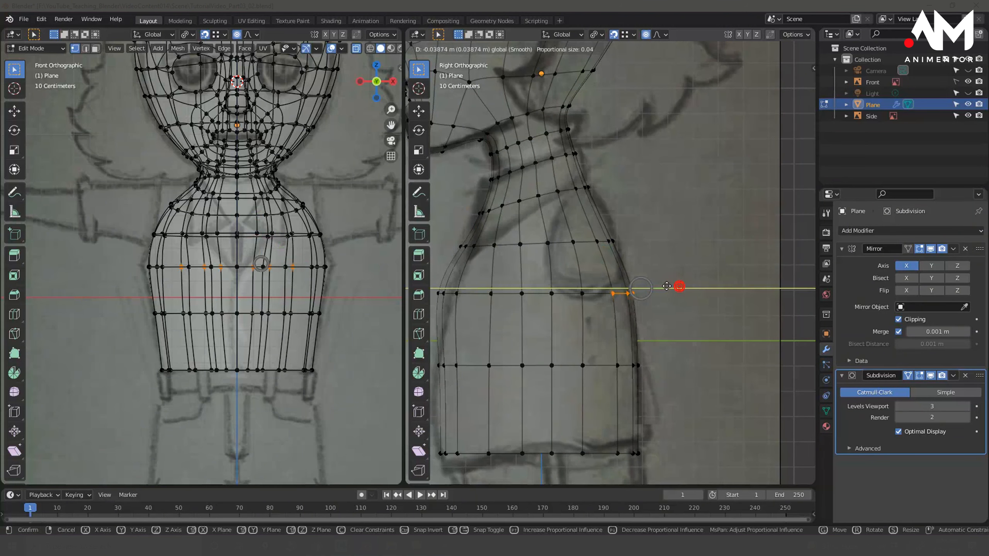
click(498, 285)
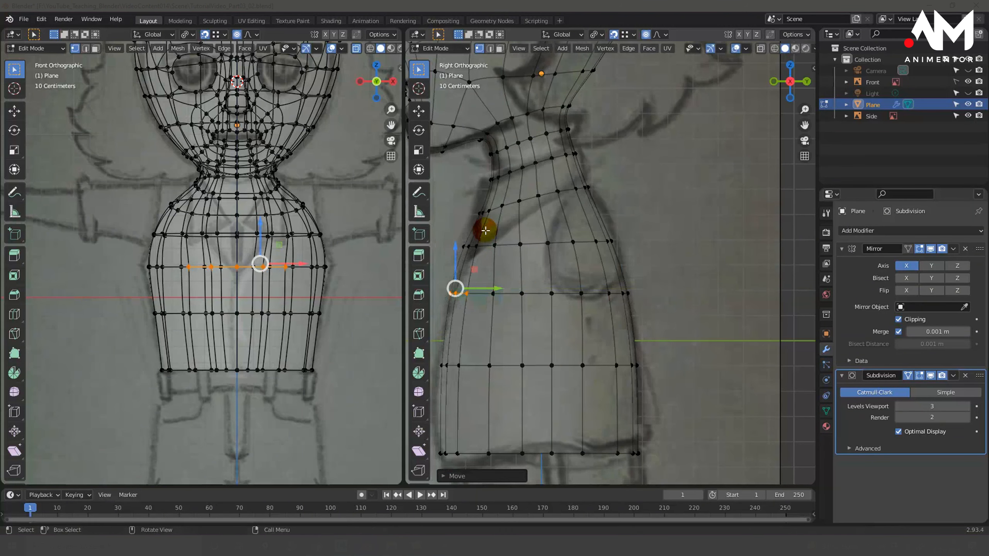
- Move the front vertices of the waist loop and the torso's bottom edge slightly forward along Y to the side reference
shift+middle_drag(526, 344, 574, 294)
drag(476, 295, 518, 326)
key(g)
key(y)
click(530, 312)
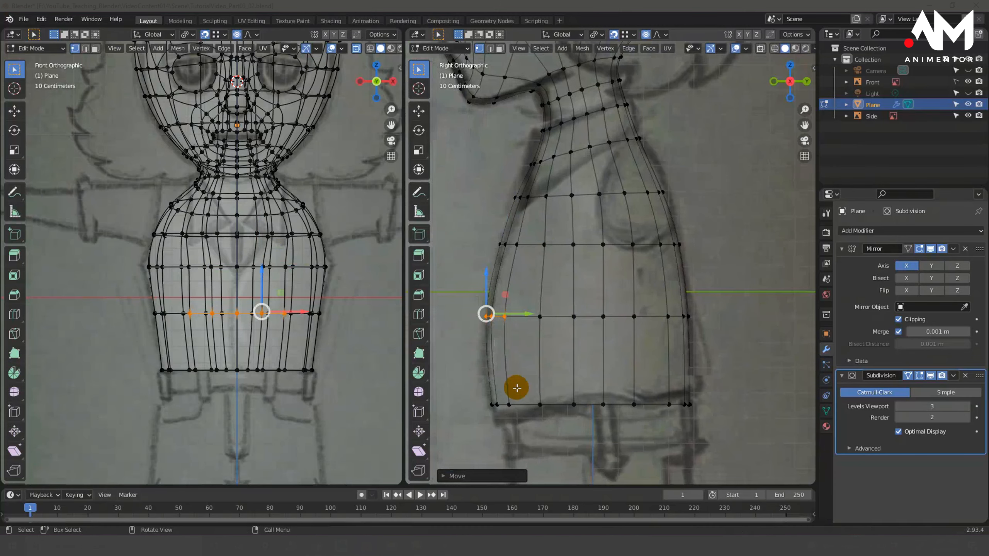
drag(474, 384, 514, 416)
- Move the upper shoulder loop's vertices on the rear side backward along Y by about 0.03 m
click(639, 139)
key(g)
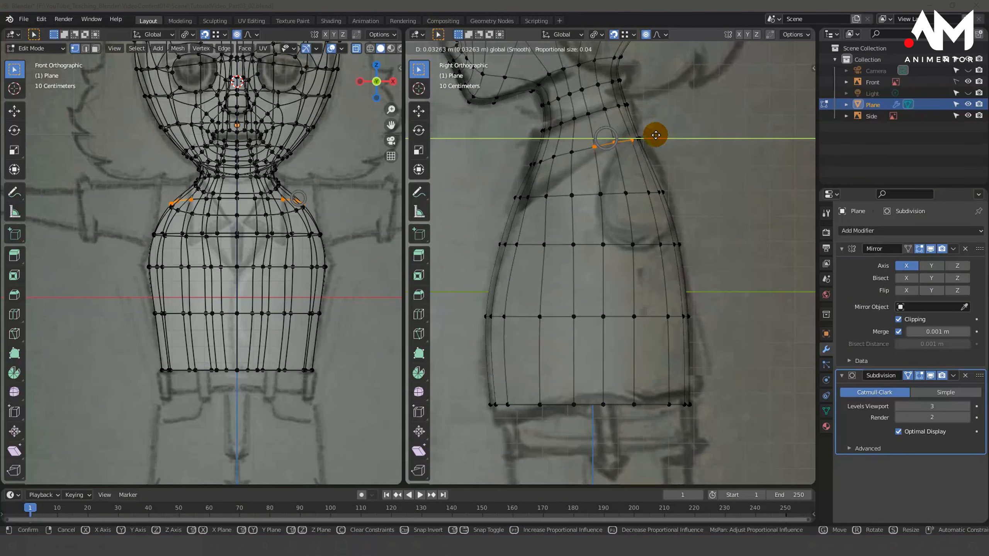
click(654, 135)
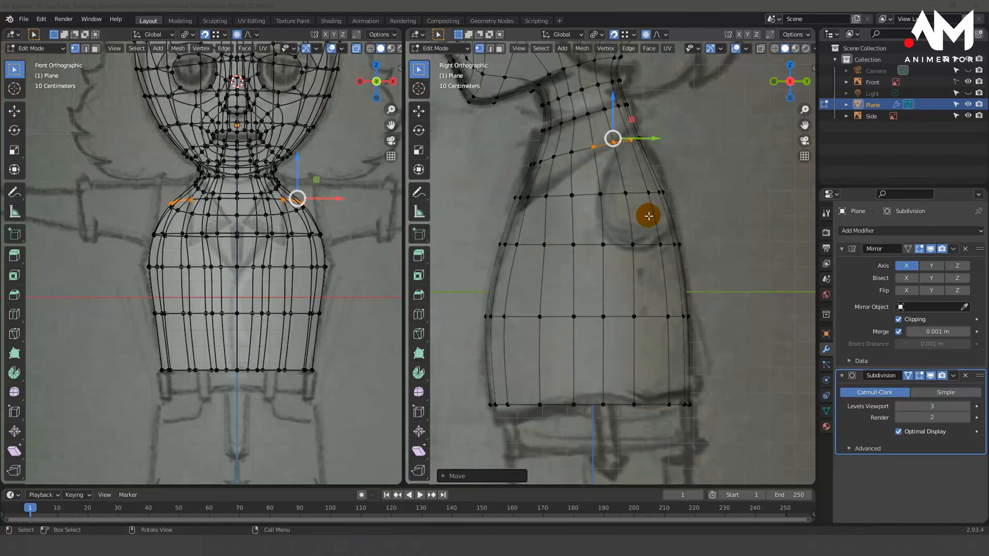
right_click(593, 156)
key(Escape)
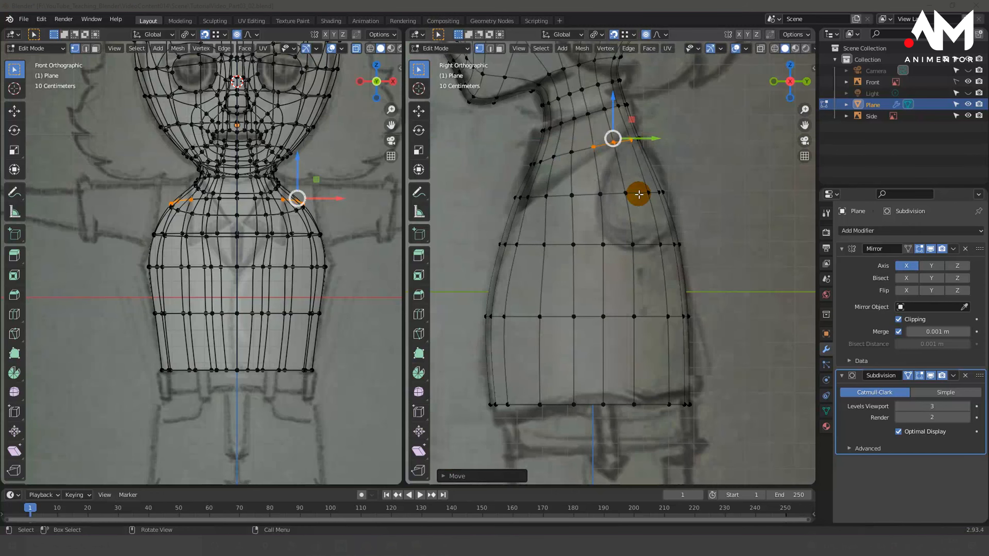
- Switch to face selection, select a two-by-two block of faces at the shoulder and compare it with the side reference's arm outline
key(3)
middle_drag(619, 172, 607, 172)
click(610, 172)
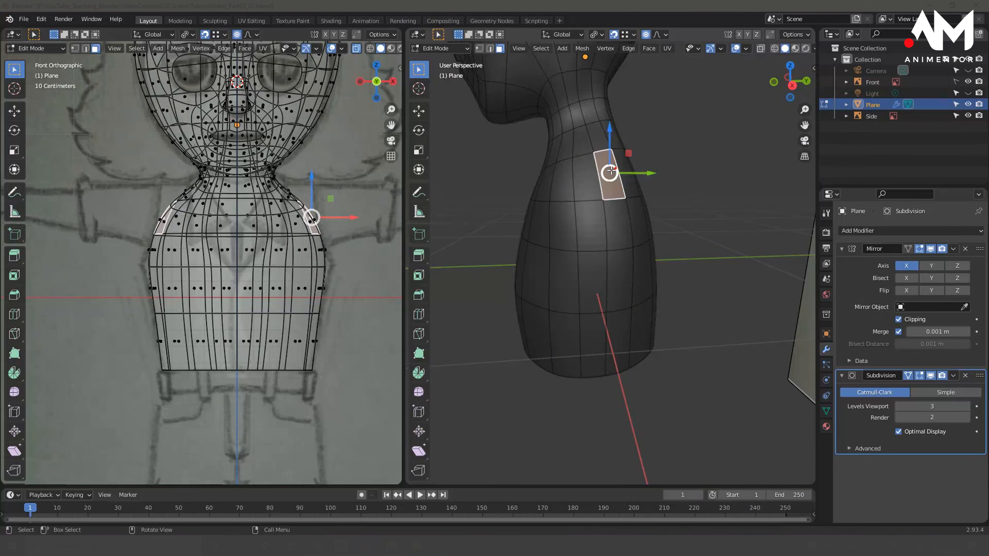
shift+click(586, 181)
shift+click(591, 228)
shift+click(617, 225)
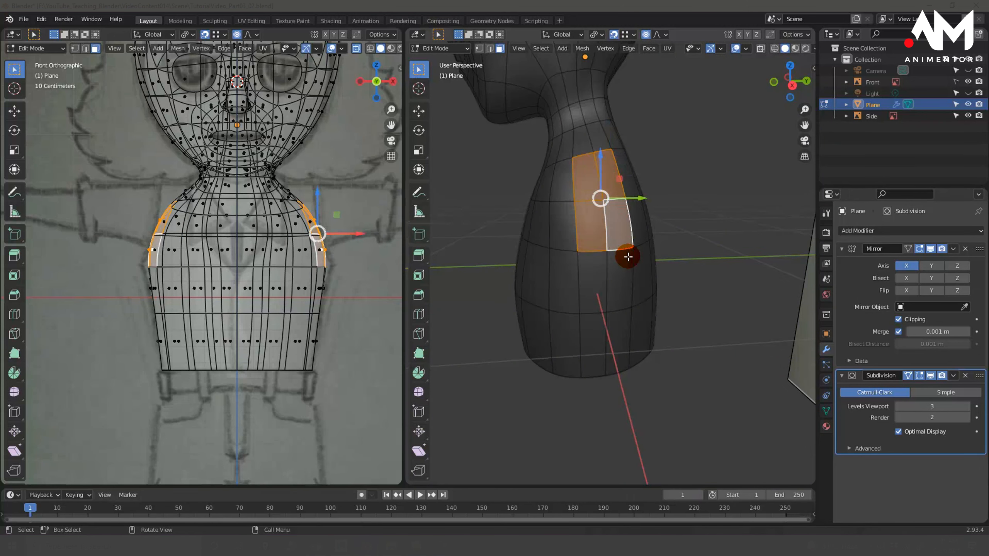
key(KP_3)
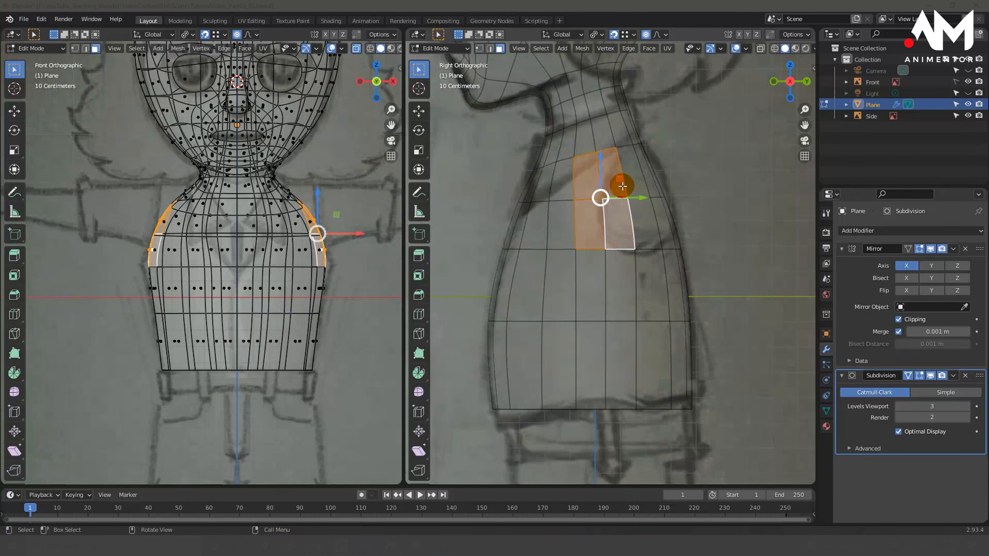
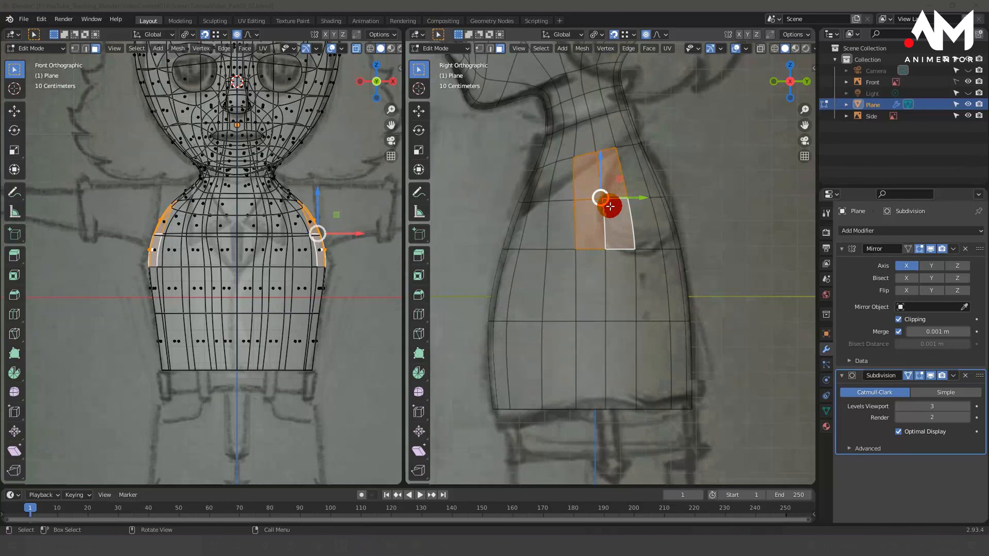
- Clear the selection, reselect the two-by-two block of shoulder faces and delete the faces to open the arm hole
middle_drag(610, 207, 662, 236)
shift+middle_drag(343, 227, 226, 230)
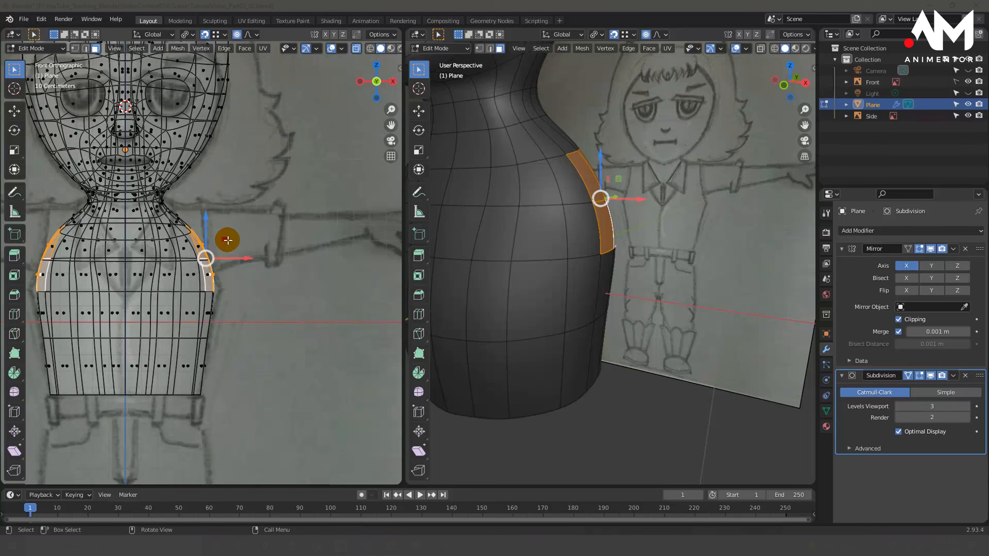
middle_drag(506, 202, 592, 177)
key(alt+a)
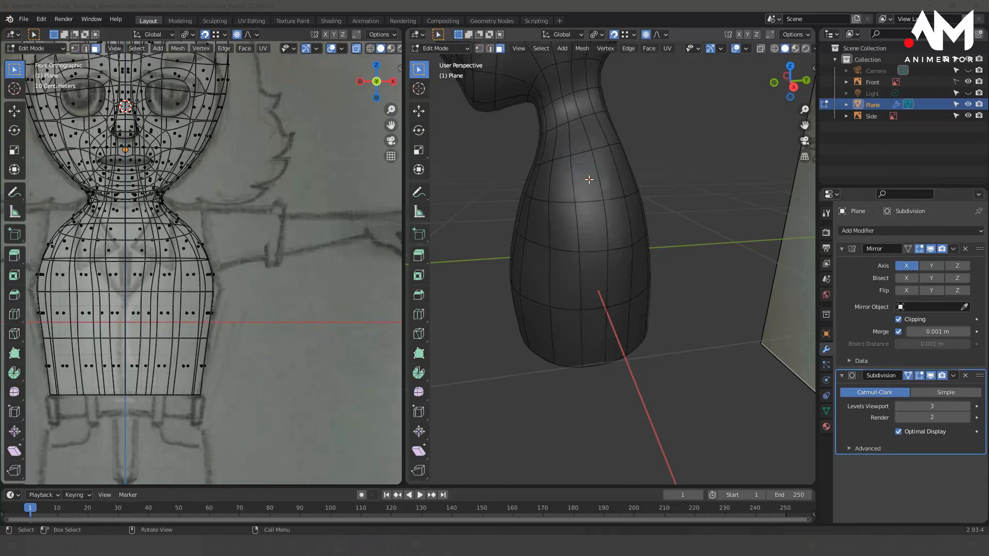
click(589, 179)
shift+click(608, 224)
middle_drag(607, 224, 570, 250)
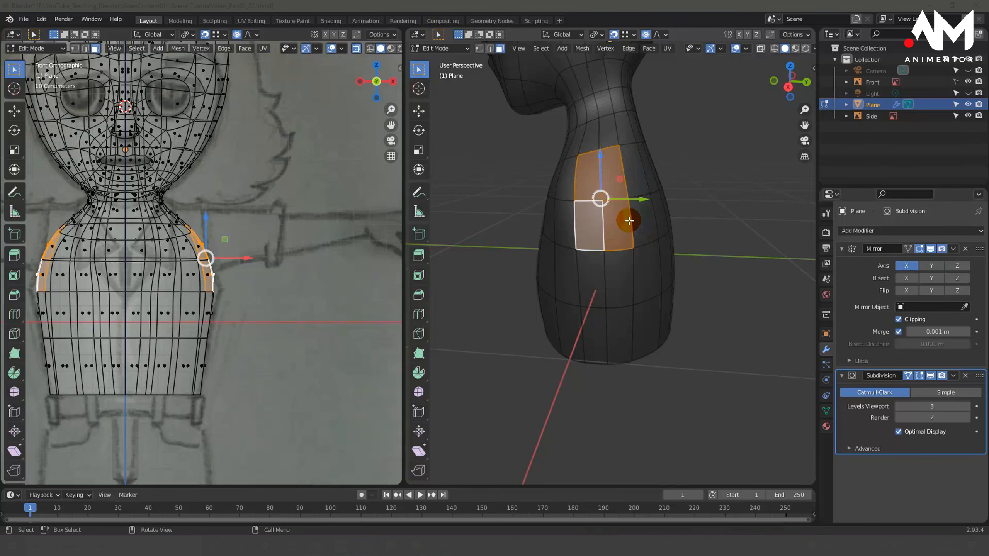
middle_drag(604, 230, 621, 209)
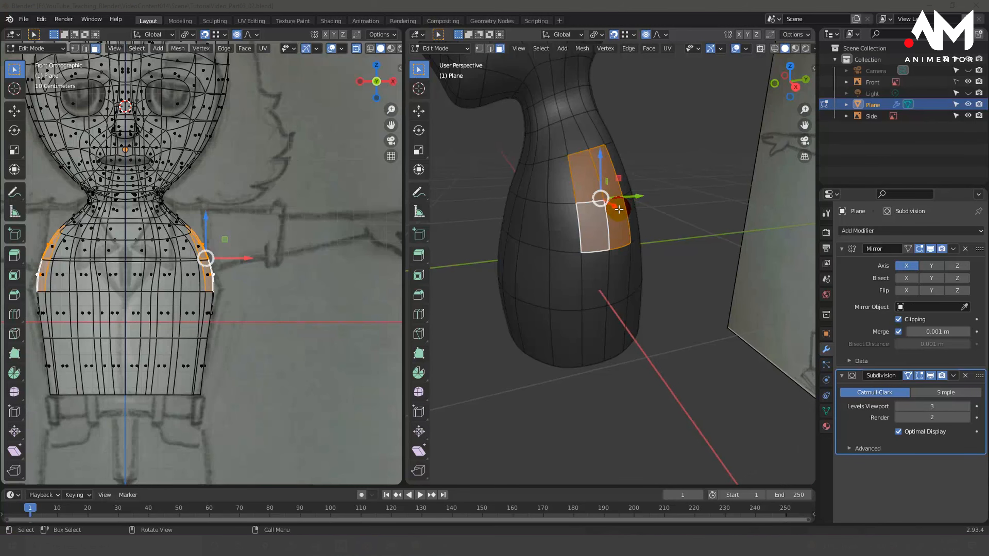
key(x)
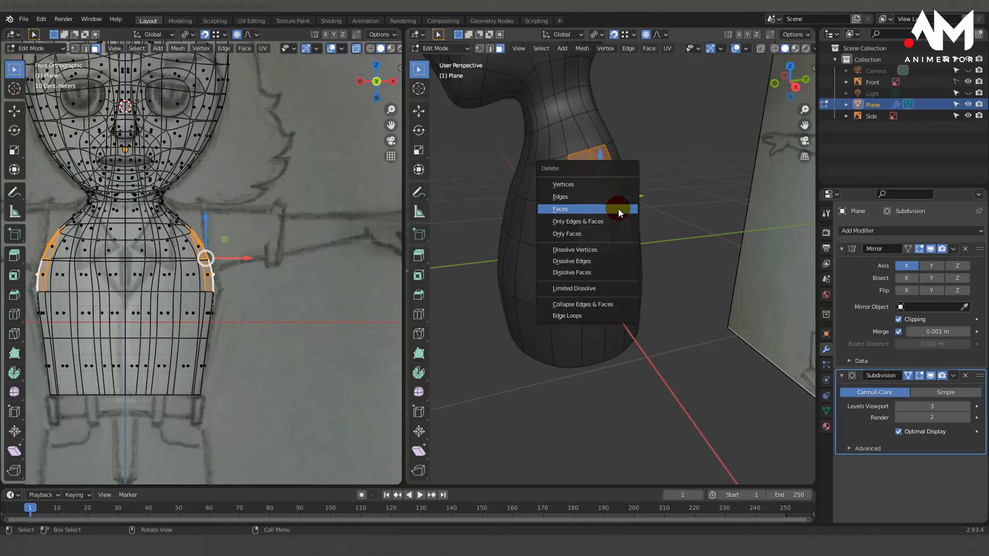
click(620, 210)
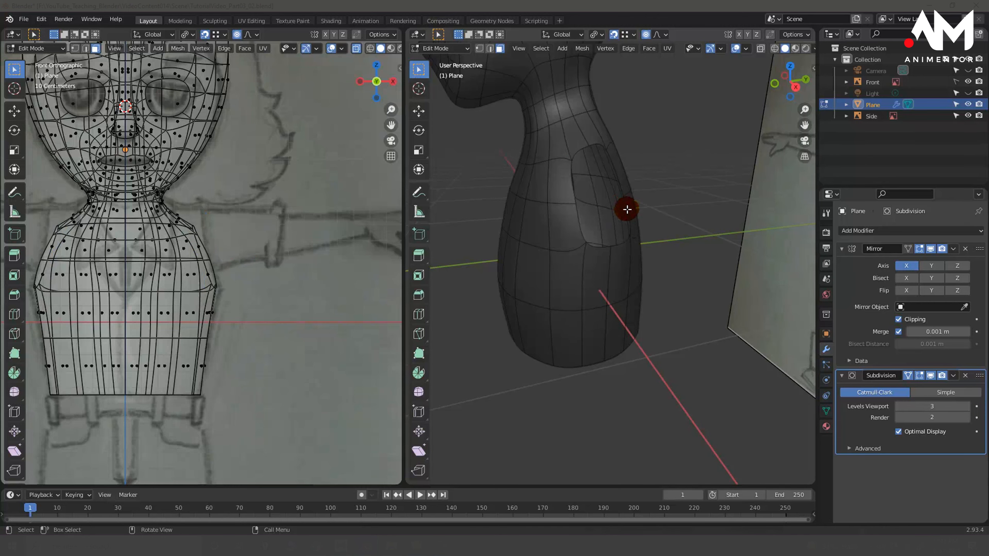
- Switch to vertex selection with X-ray in the side view and move the arm hole's upper corner vertices to round its top
mouse_move(625, 211)
middle_down()
mouse_move(598, 199)
mouse_move(614, 213)
mouse_move(607, 214)
middle_up()
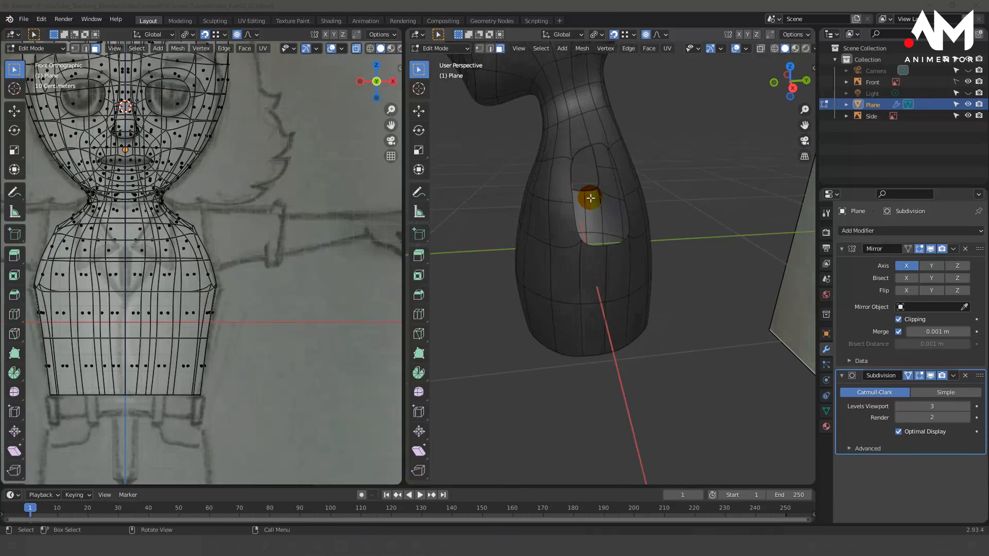
key(KP_3)
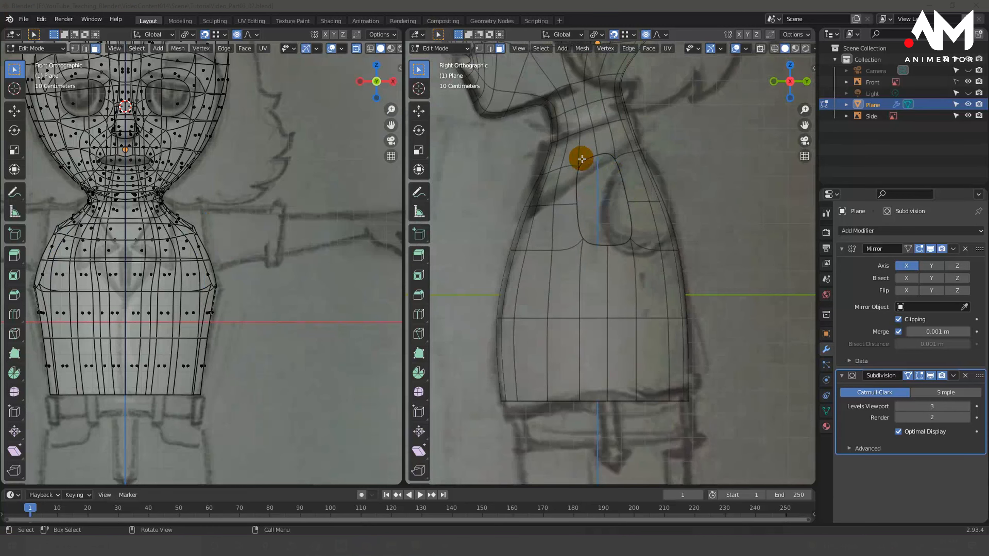
middle_drag(598, 195, 607, 256)
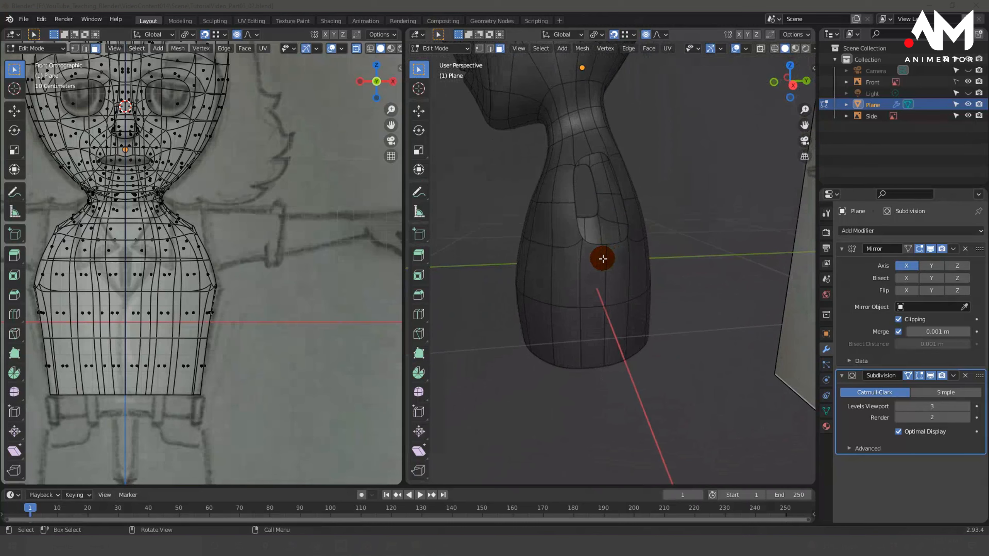
middle_drag(596, 259, 643, 210)
key(1)
key(alt+z)
scroll(642, 206, up, 4)
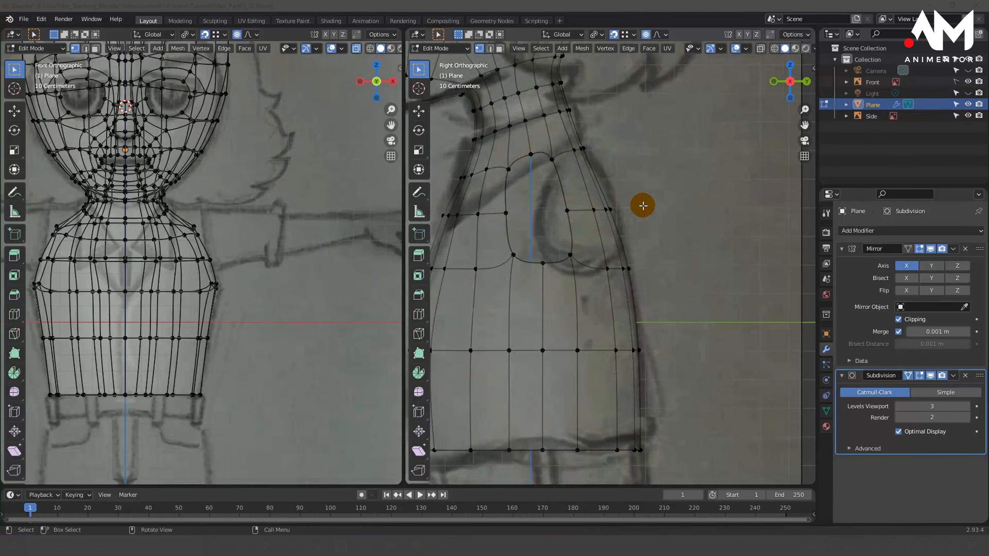
scroll(607, 220, up, 1)
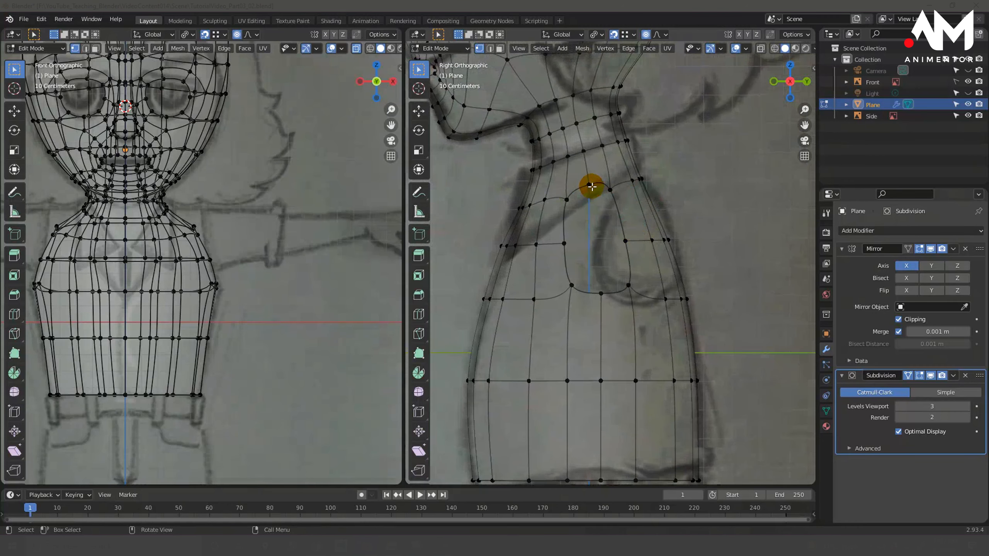
click(571, 202)
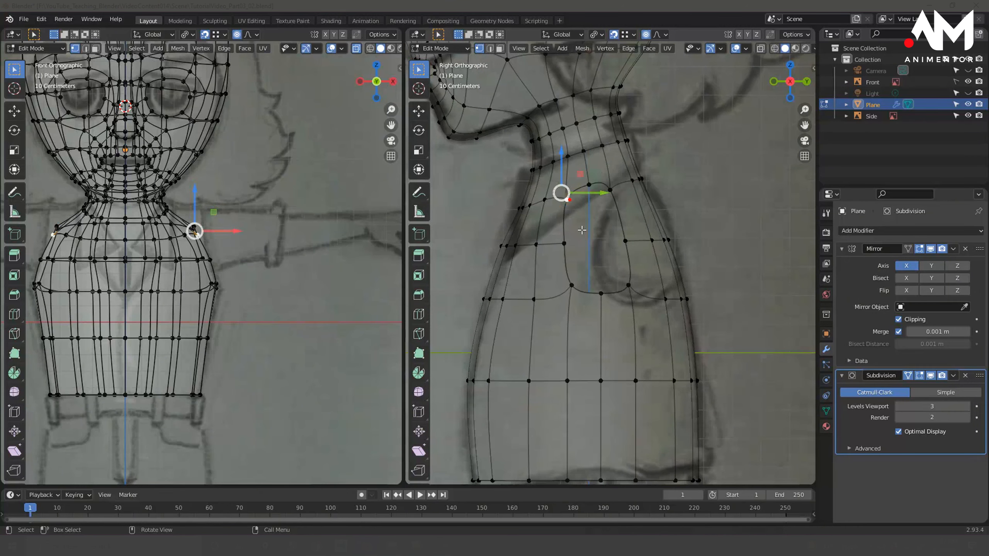
key(g)
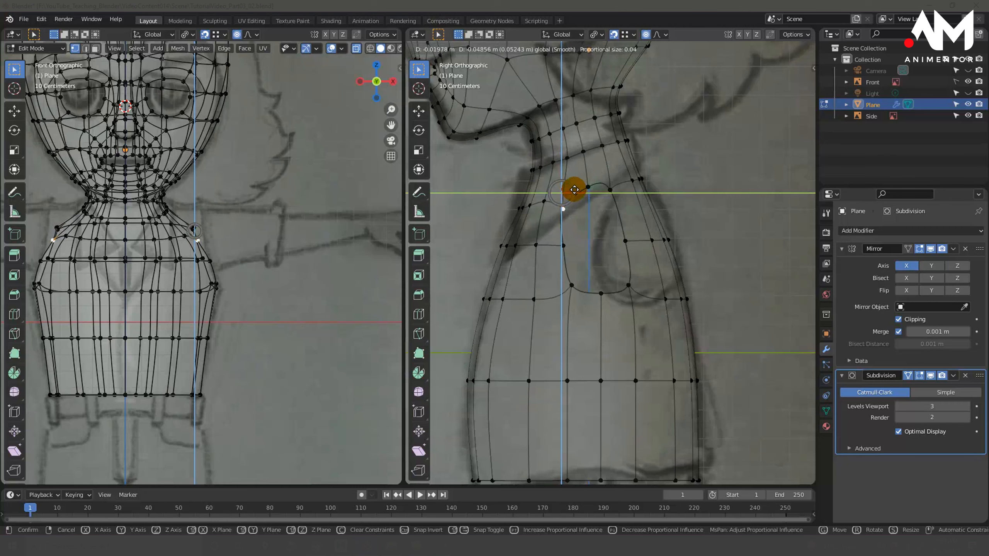
click(631, 182)
- Move the arm hole's two lower corner vertices inward and its front middle vertex forward to round the outline
click(635, 294)
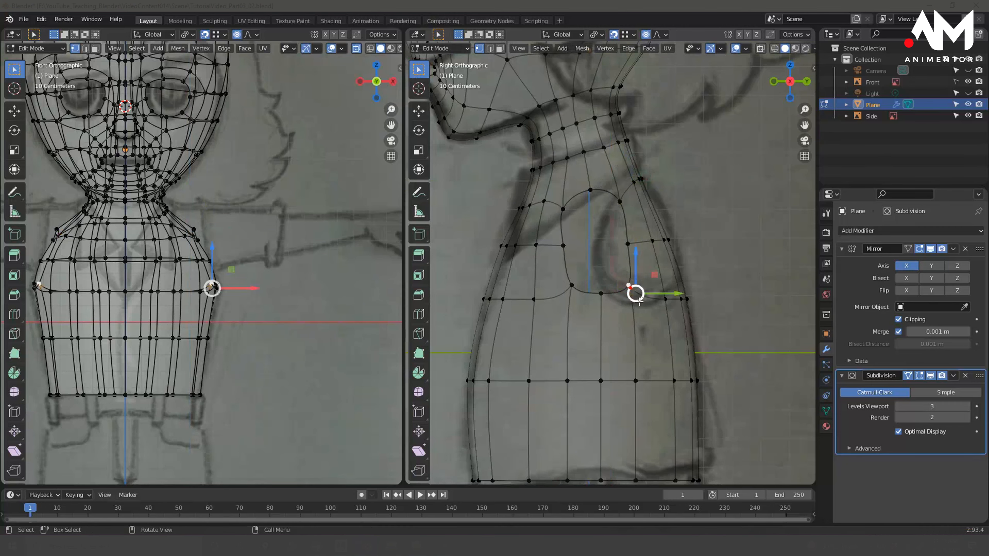
key(g)
click(647, 256)
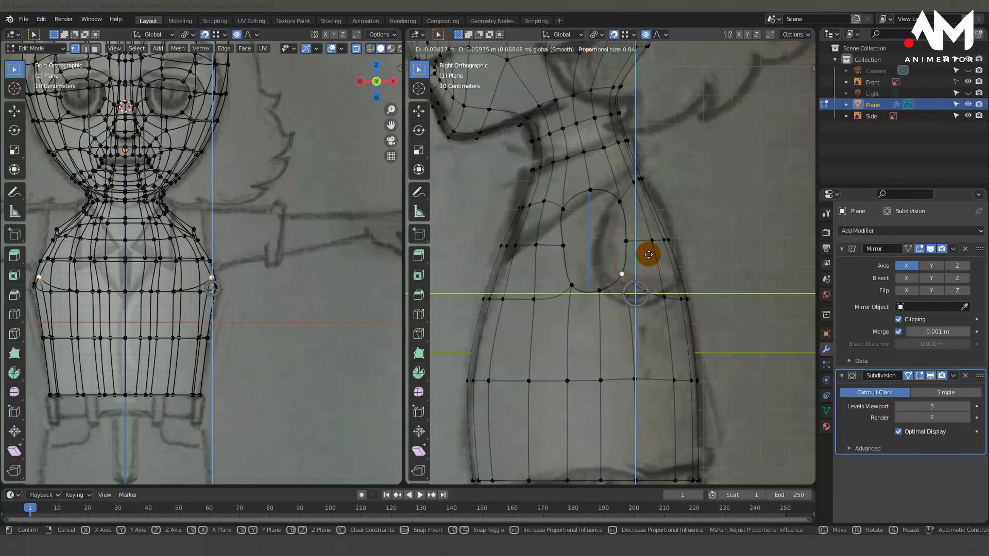
click(569, 285)
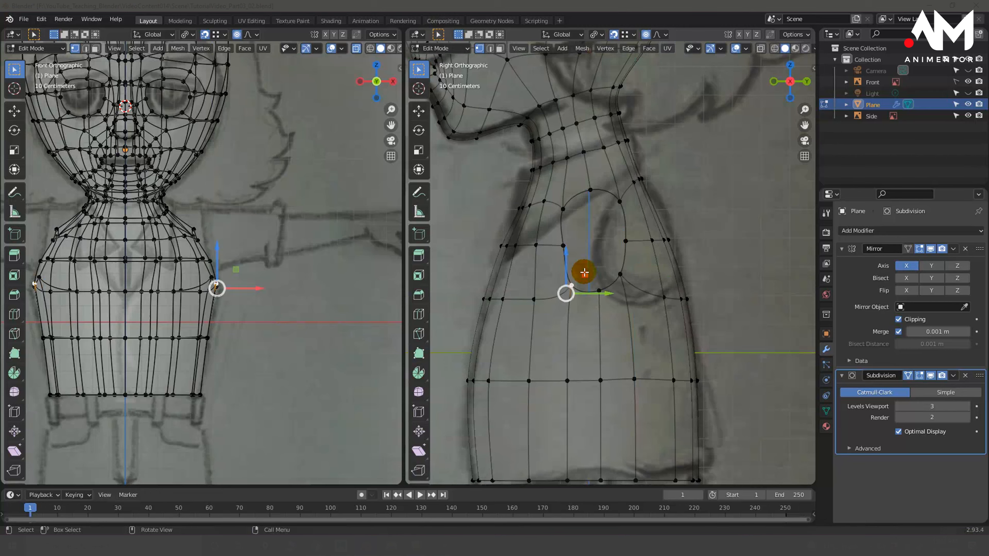
key(g)
click(561, 244)
drag(579, 232, 582, 230)
- Move the arm hole's rear middle vertex backward, raise its three bottom vertices slightly and nudge its front middle vertex forward
click(626, 241)
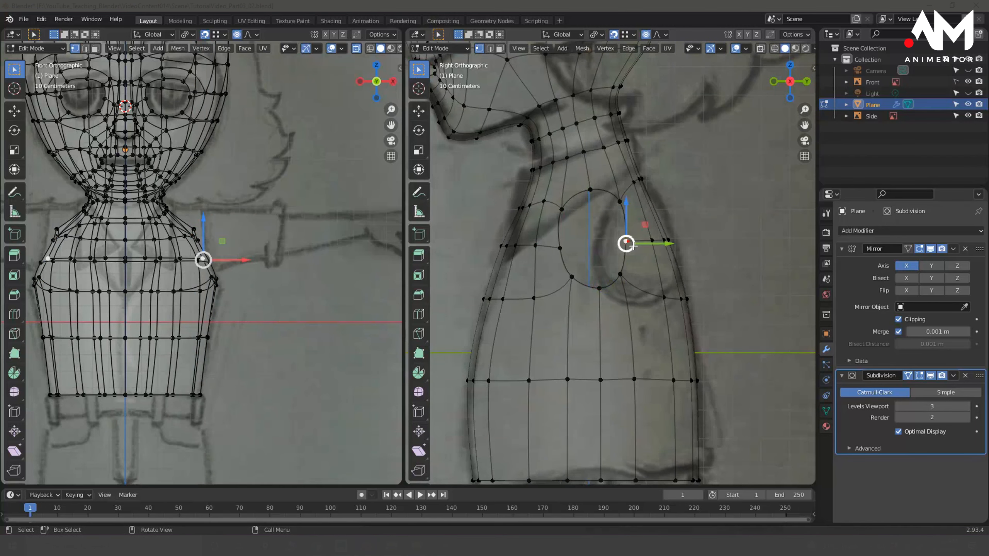
drag(645, 224, 652, 223)
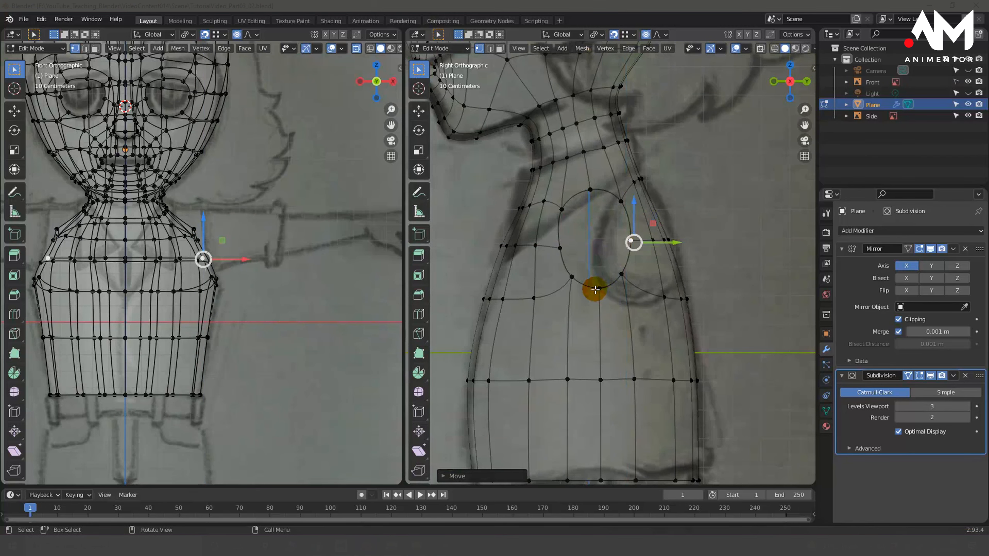
drag(565, 266, 623, 296)
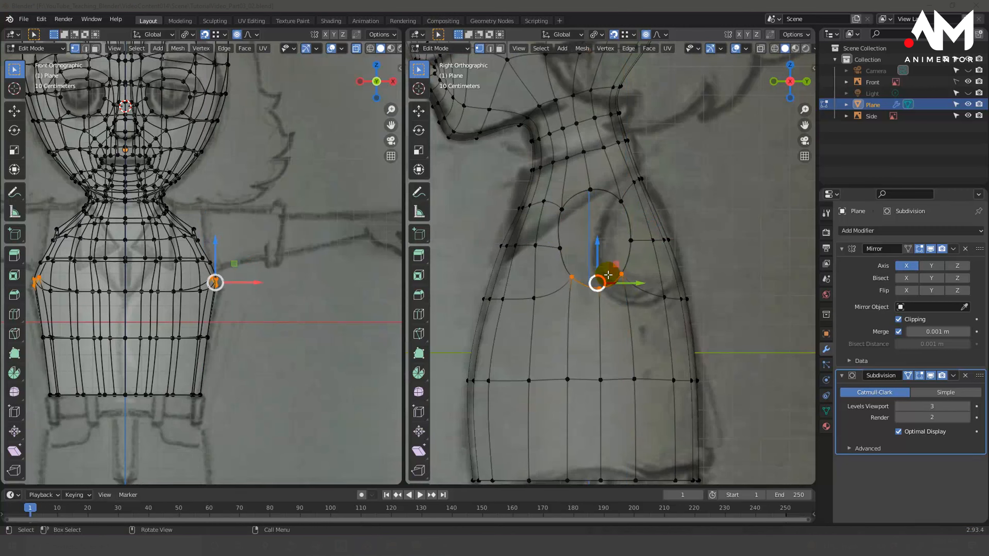
drag(596, 246, 577, 230)
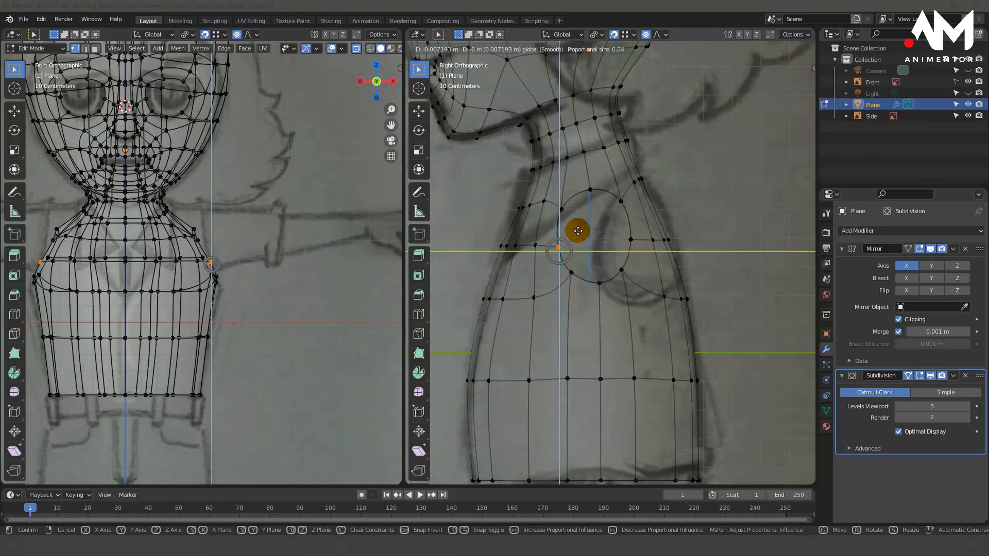
- Select the arm hole's edge loop in perspective and examine its shape on the shoulder
mouse_move(576, 230)
middle_down()
mouse_move(706, 256)
mouse_move(634, 287)
mouse_move(585, 235)
mouse_move(644, 234)
mouse_move(705, 275)
mouse_move(722, 261)
mouse_move(658, 271)
mouse_move(644, 263)
middle_up()
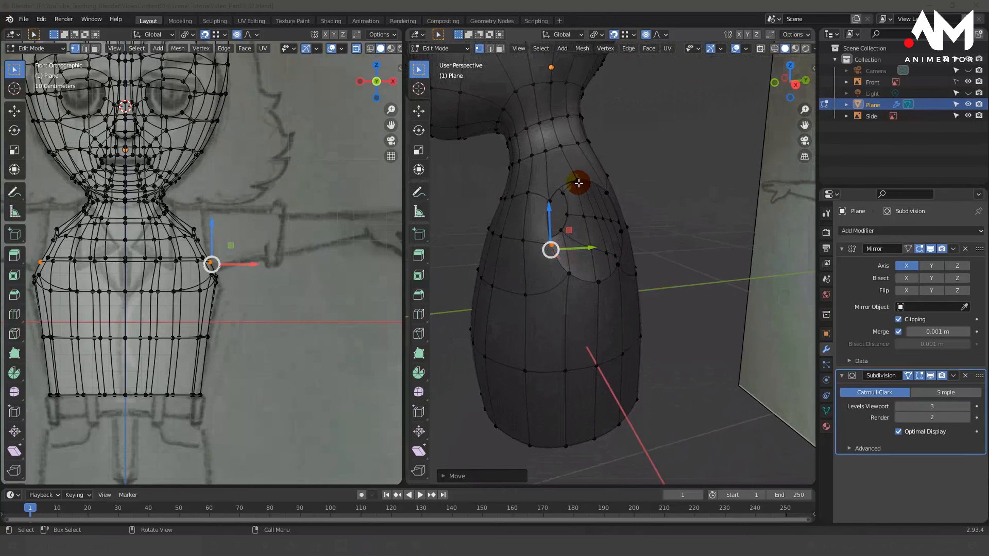
alt+click(569, 186)
alt+click(556, 187)
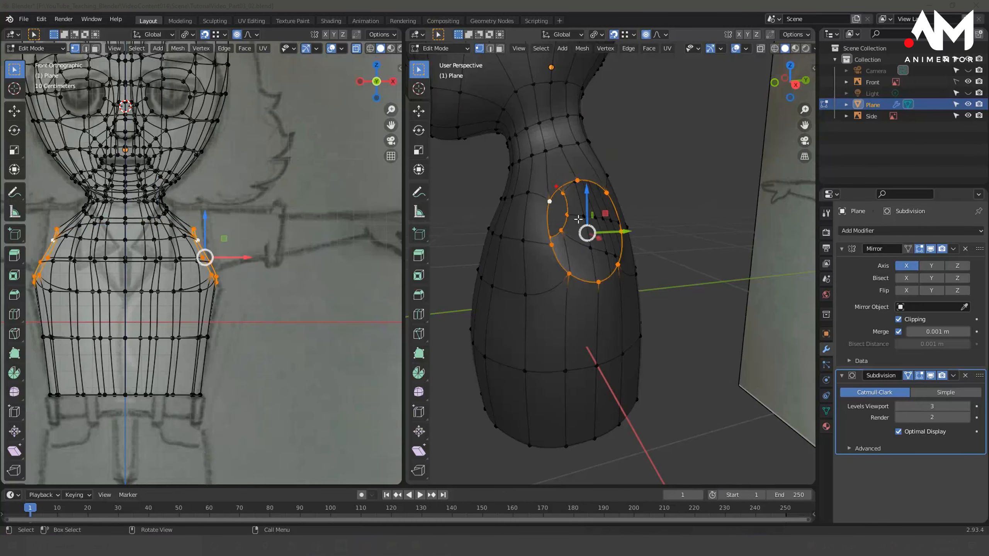
middle_drag(557, 187, 501, 258)
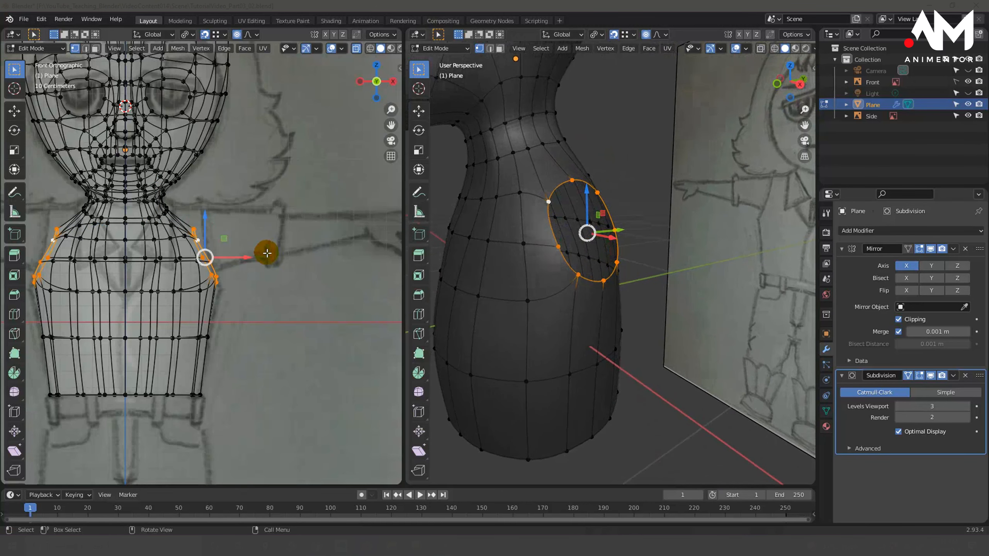
- Select the vertices along the arm hole's upper edge and move them outward along X to fill out the shoulder
alt+middle_drag(646, 234, 593, 204)
click(567, 193)
ctrl+click(523, 202)
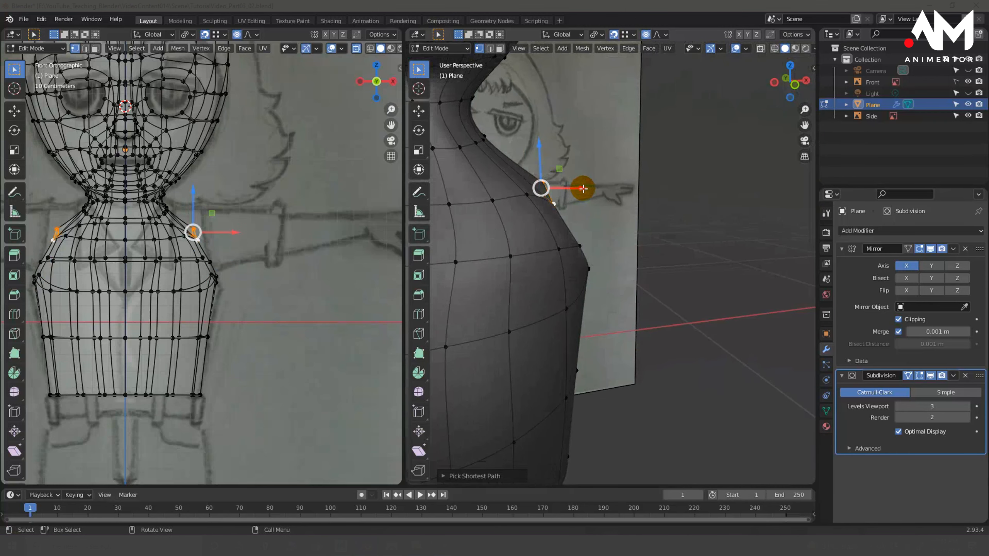
drag(583, 189, 599, 195)
middle_drag(594, 230, 591, 194)
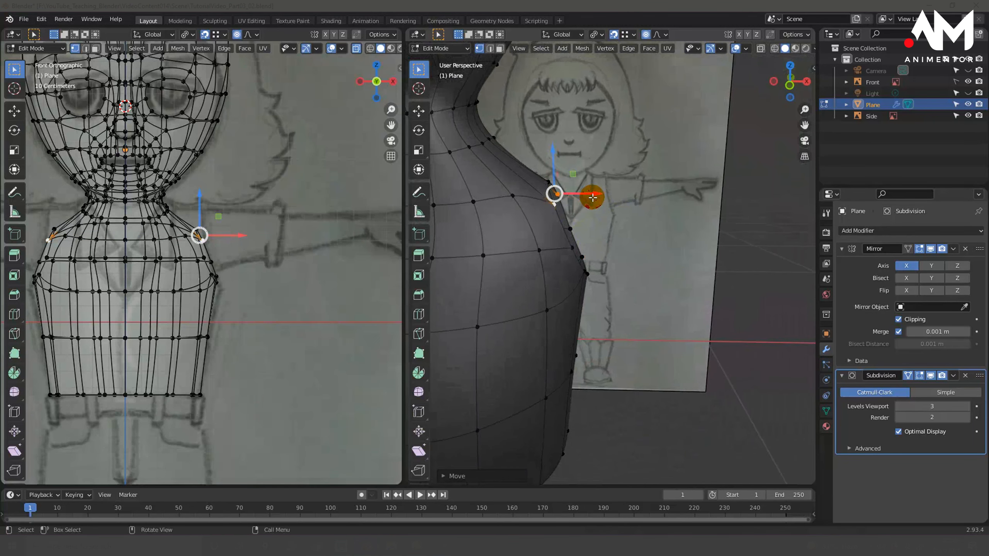
mouse_move(591, 194)
mouse_down()
mouse_move(568, 193)
mouse_move(599, 195)
mouse_up()
middle_drag(617, 227, 614, 224)
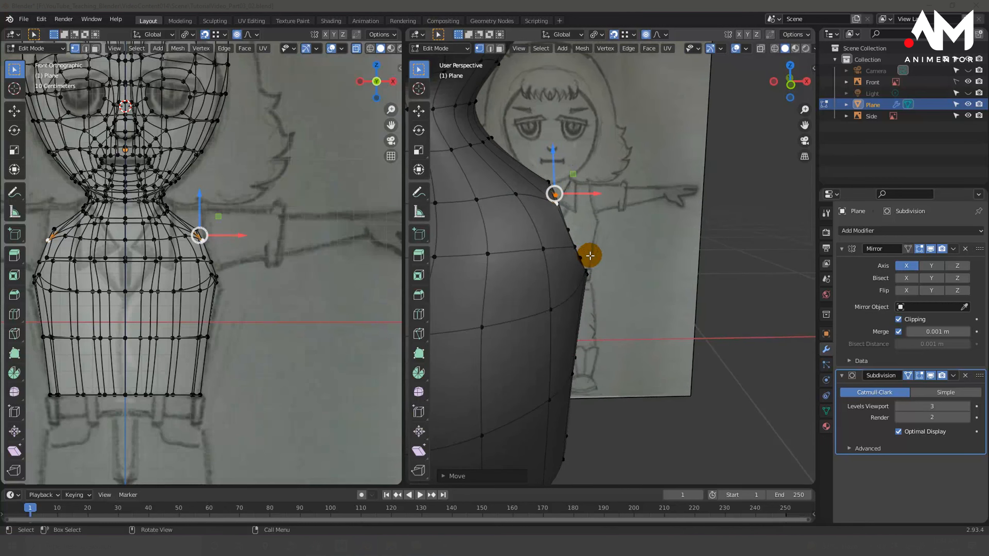
middle_drag(587, 256, 574, 211)
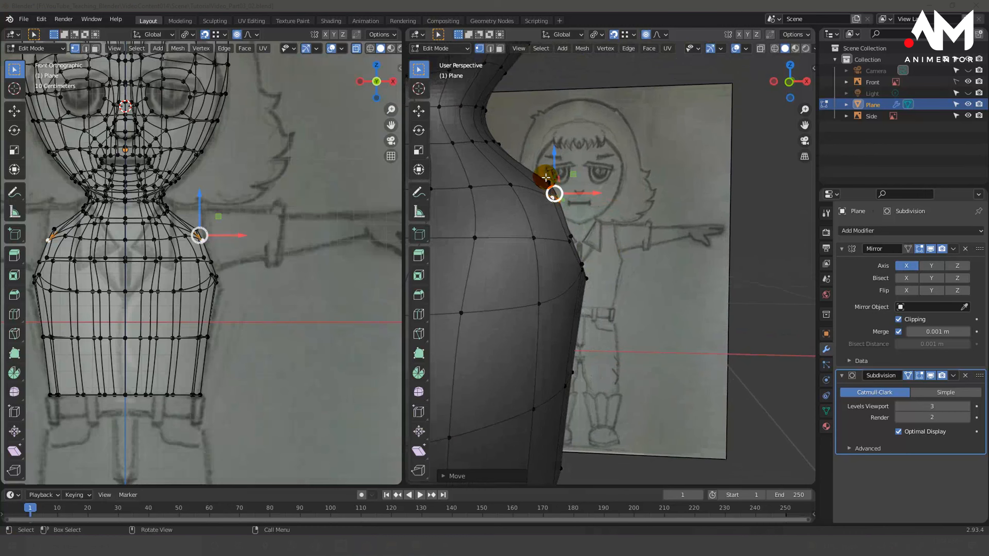
- Select the arm hole's whole edge loop and extrude it slightly outward along X to start the arm
mouse_move(675, 267)
middle_down()
mouse_move(598, 294)
mouse_move(633, 287)
middle_up()
alt+click(539, 229)
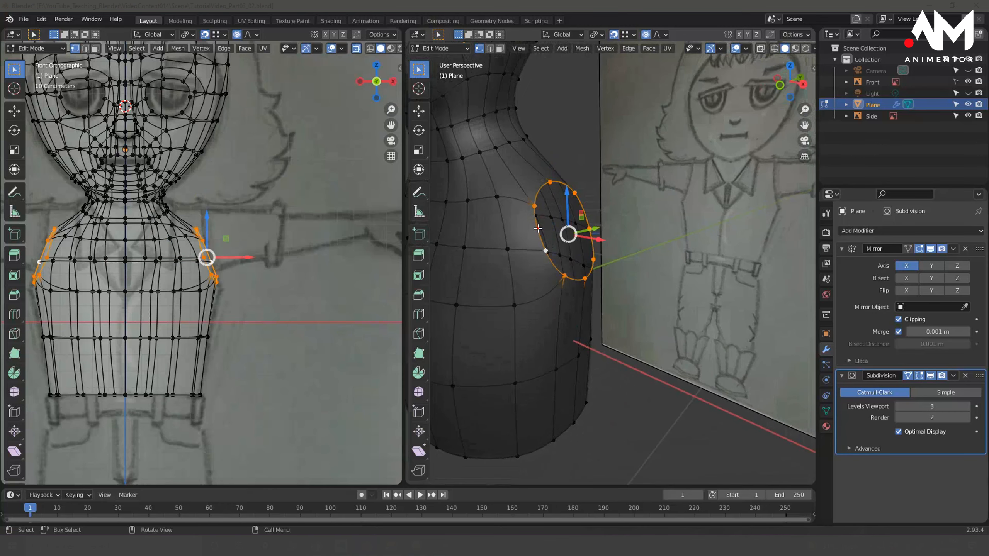
middle_drag(539, 230, 567, 274)
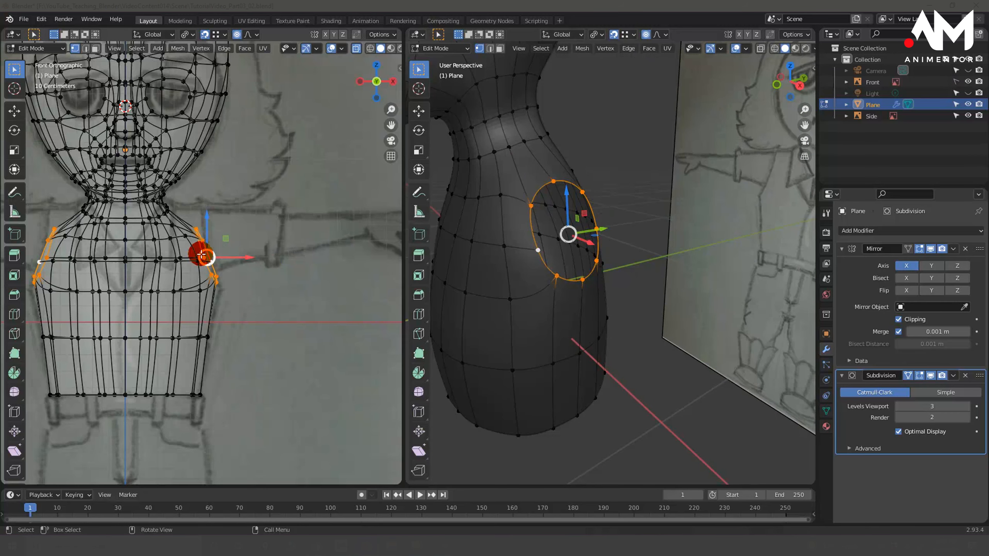
drag(219, 258, 233, 256)
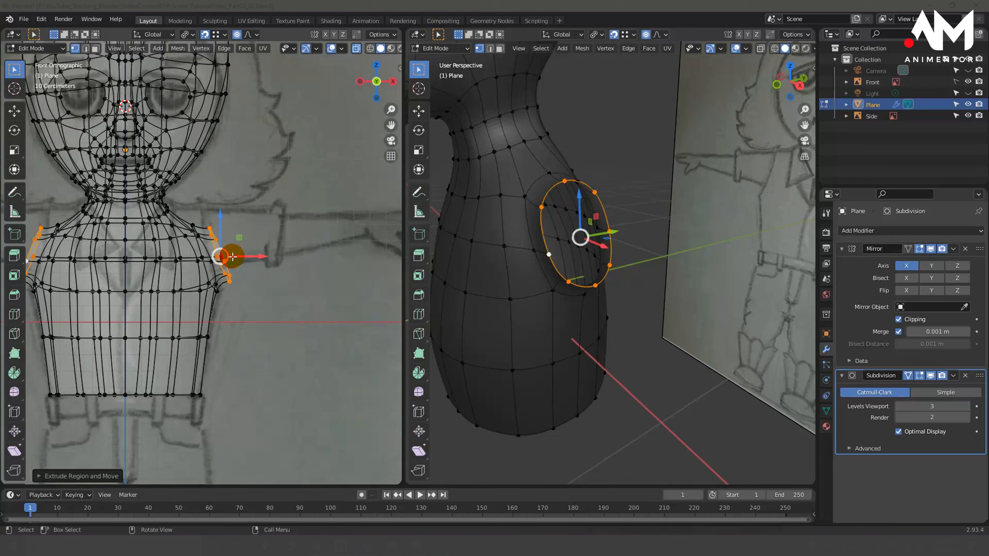
- Flatten the extruded arm loop by scaling it to 0 along X and move it slightly outward
key(s)
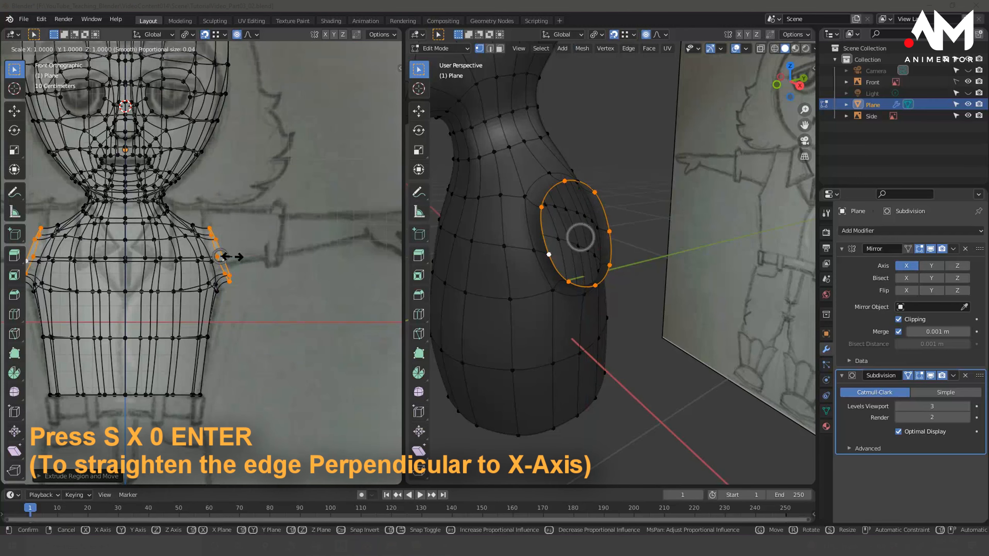
key(x)
key(0)
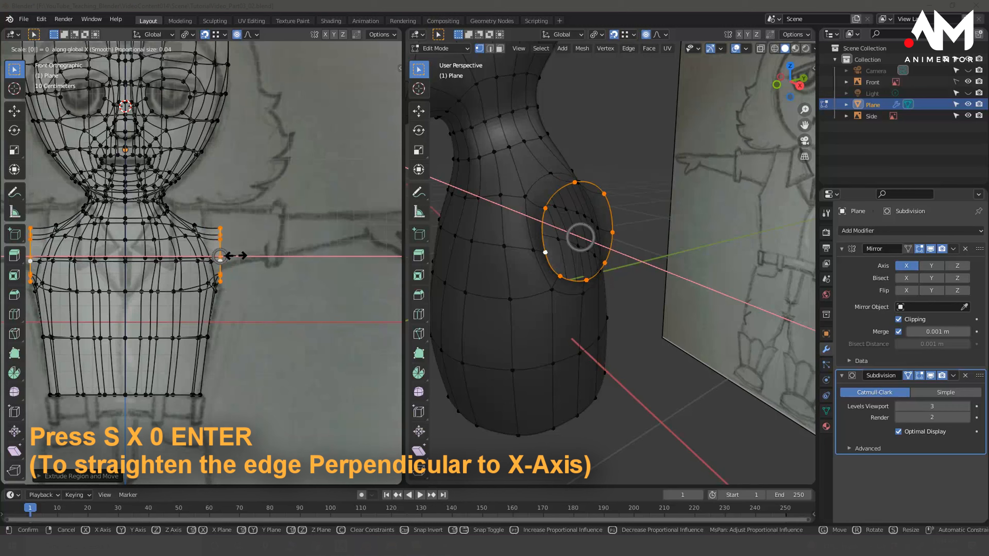
key(Return)
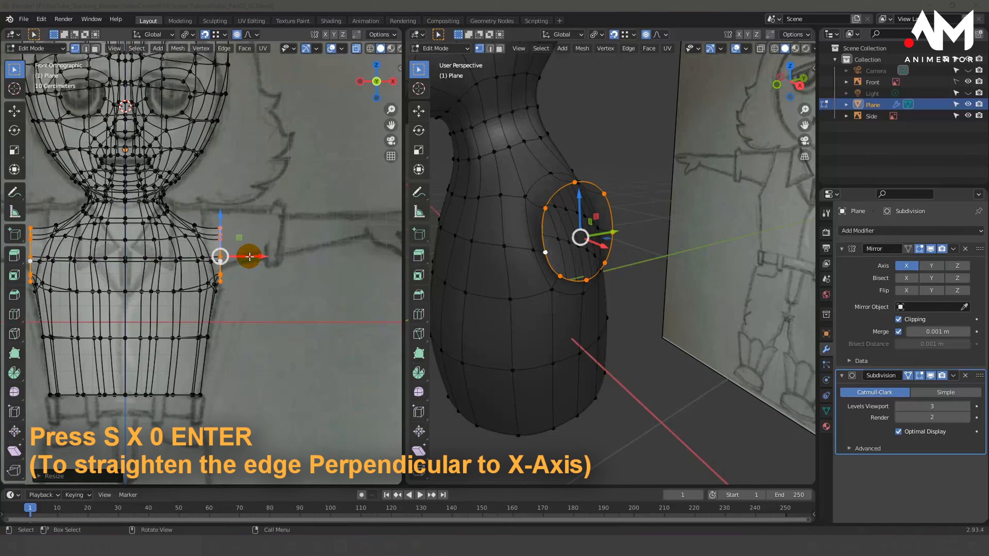
drag(249, 257, 253, 257)
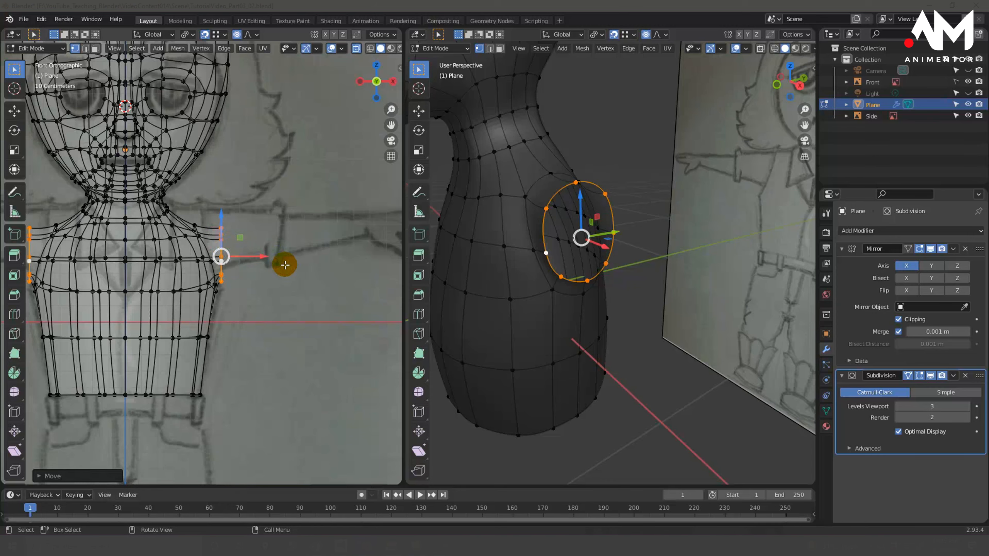
- Extrude the arm loop about 0.27 m outward along X toward the sleeve cuff in the front reference
middle_drag(287, 266, 205, 248)
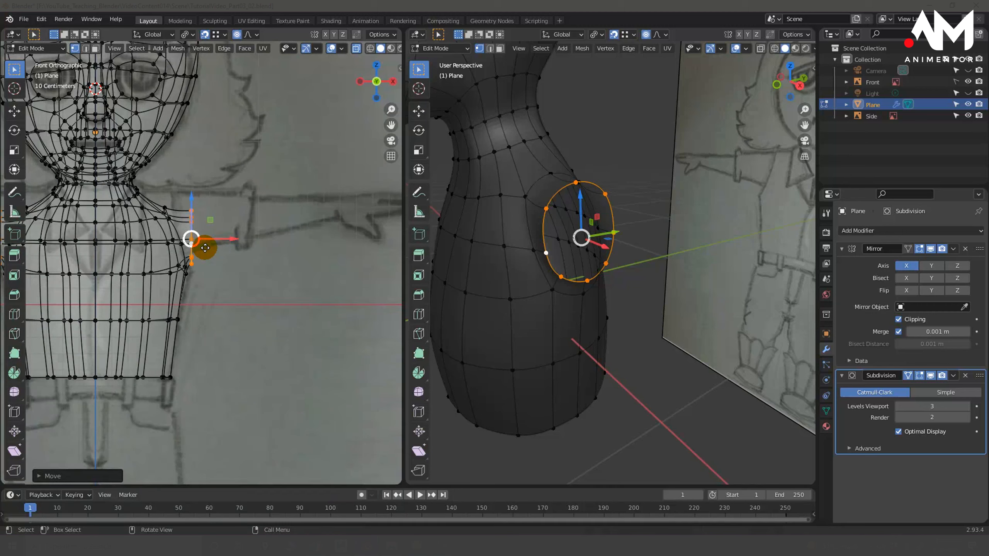
drag(205, 248, 249, 249)
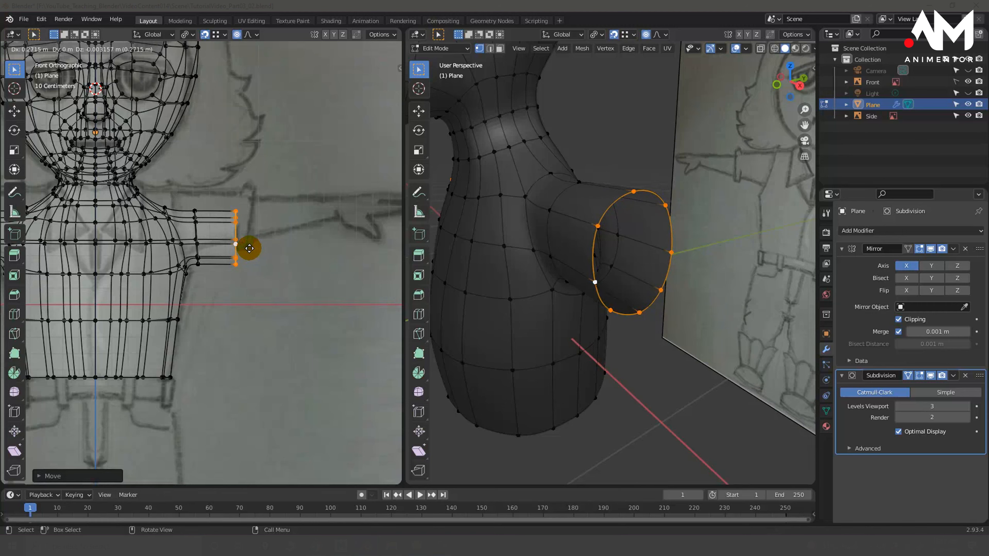
drag(250, 248, 249, 247)
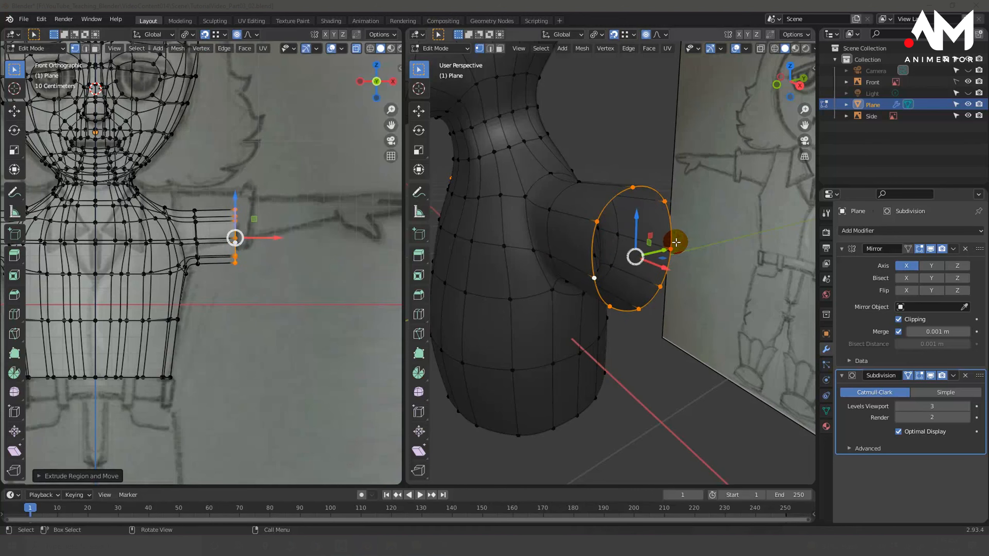
- Scale the arm's end loop down to about 0.8 and raise it slightly along Z to follow the sleeve
key(s)
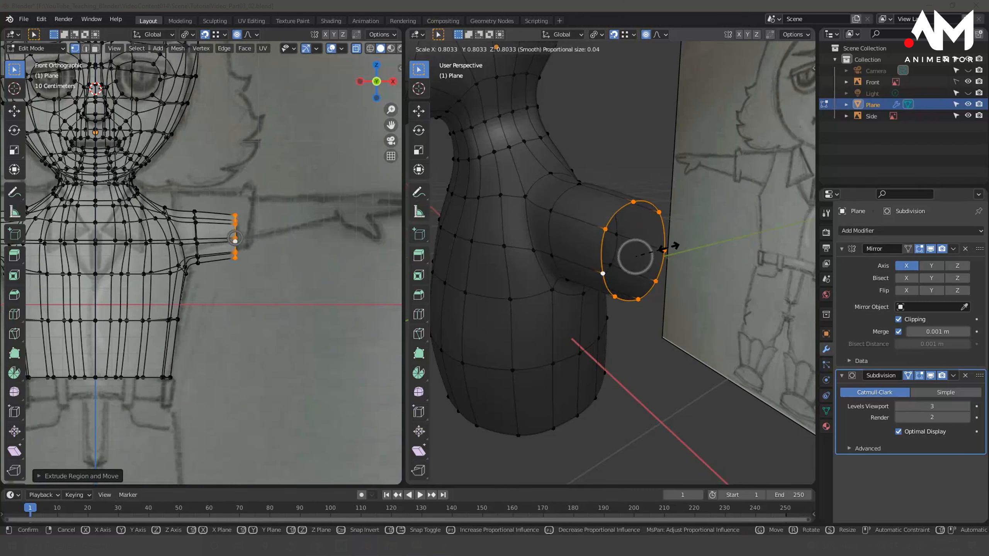
click(675, 245)
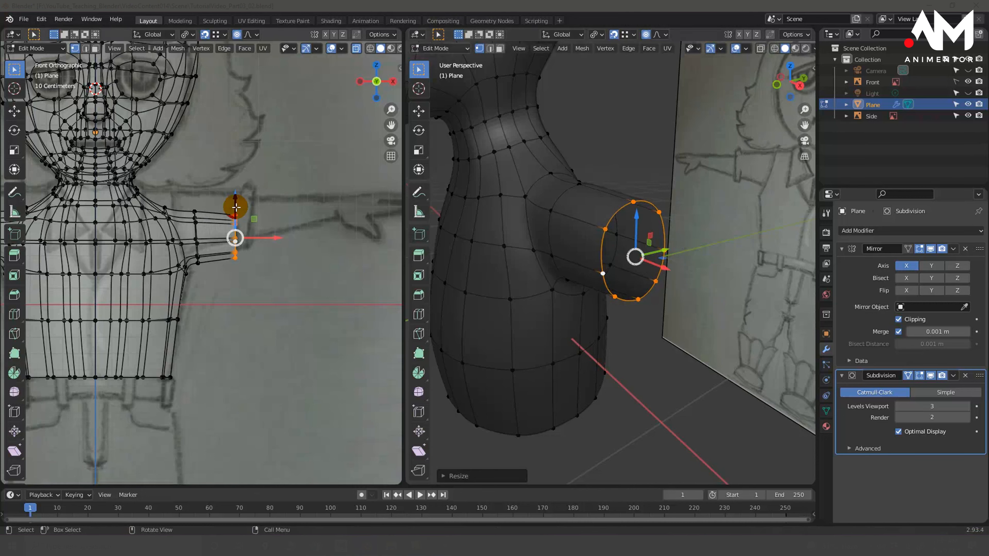
drag(235, 196, 236, 190)
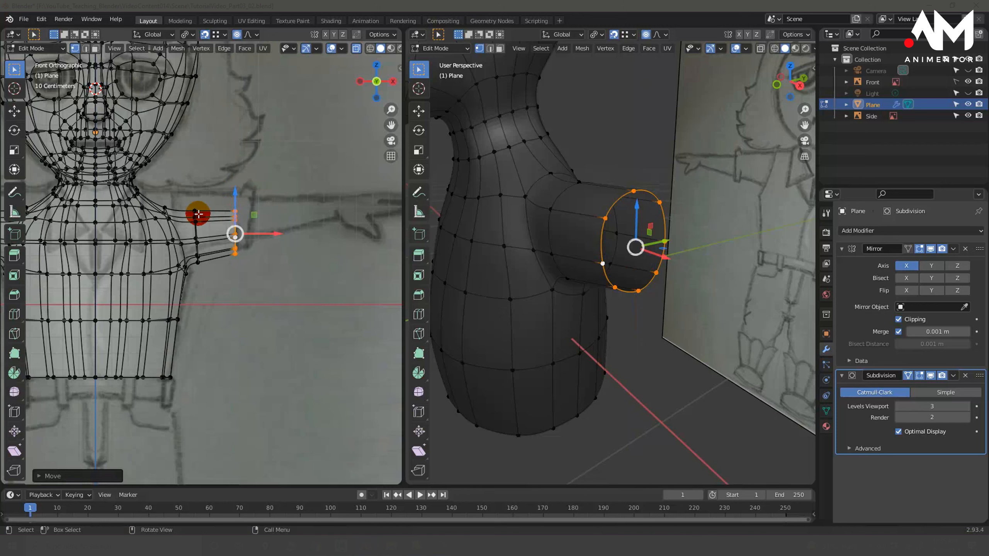
- Scale the arm's shoulder-side edge loop to about 0.84 and its end loop to about 0.86 to slim the sleeve
alt+click(196, 229)
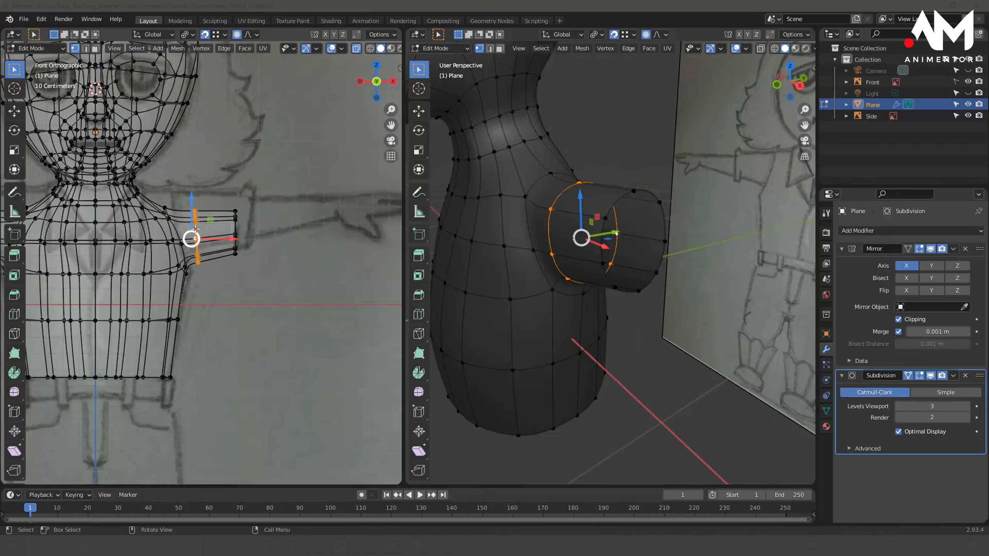
key(s)
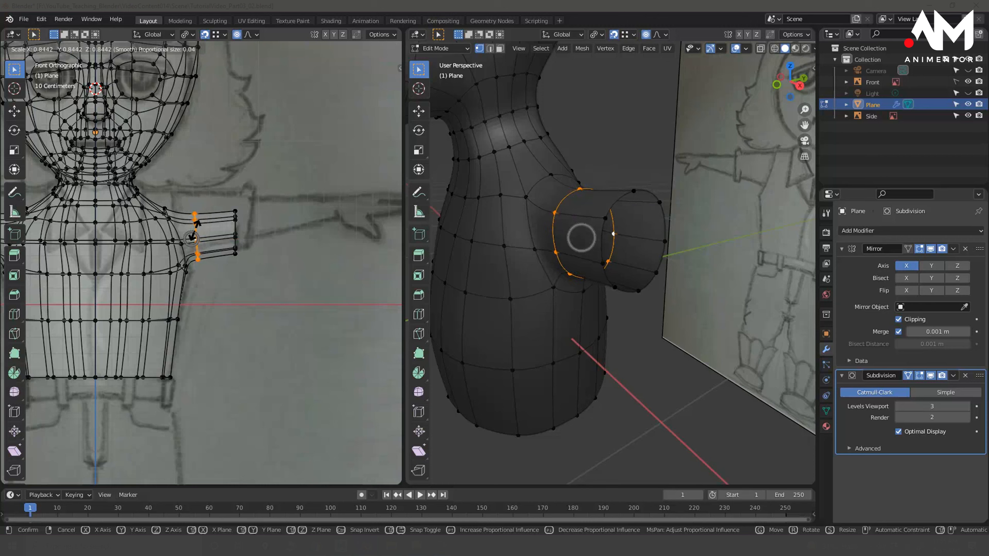
click(194, 230)
alt+click(234, 225)
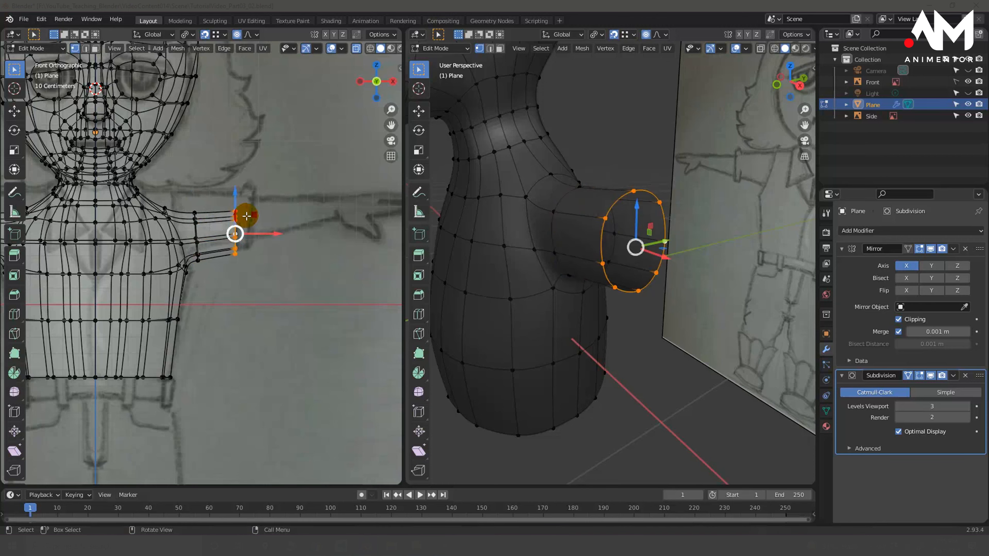
key(s)
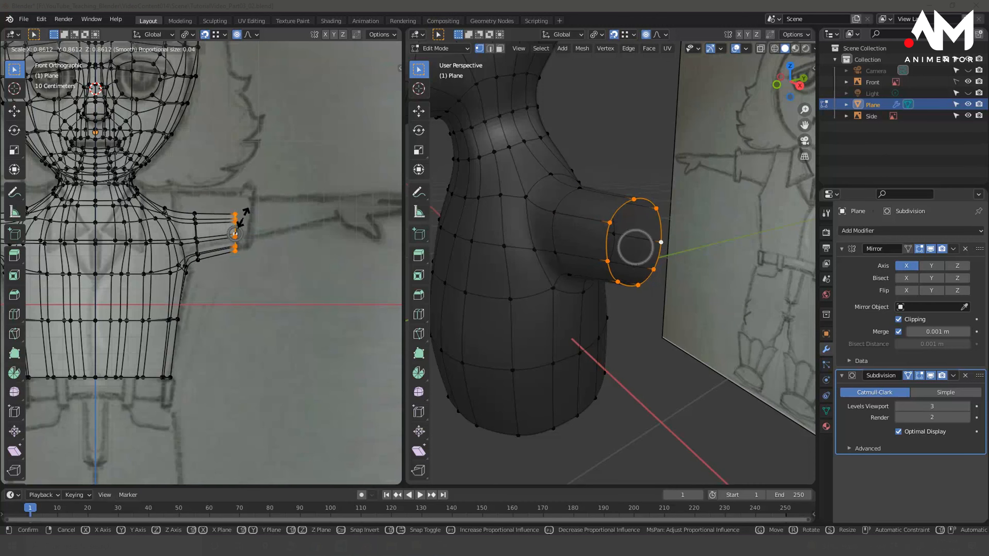
click(235, 233)
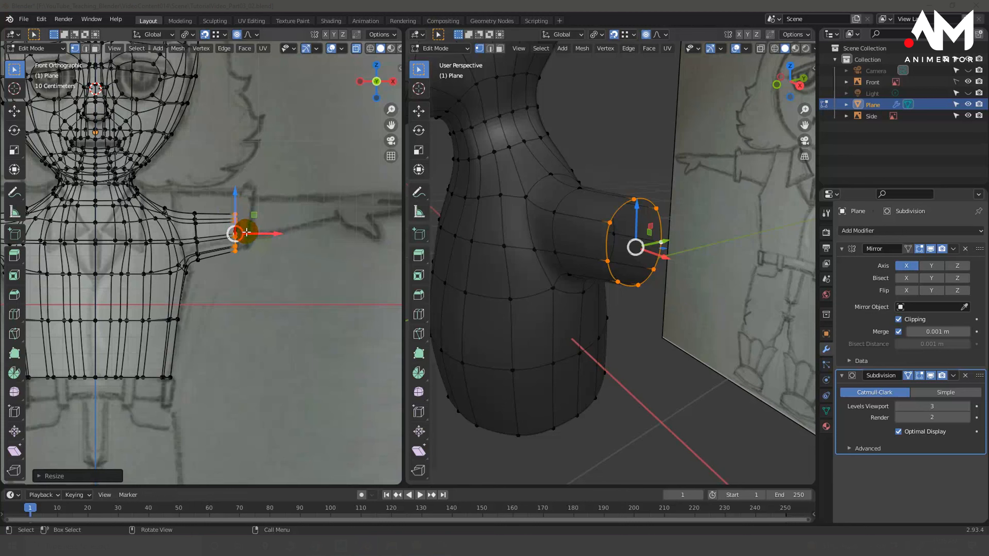
- Extrude the arm's end loop outward three times, first about 0.07 m, to reach the wrist in the front reference
drag(246, 233, 258, 231)
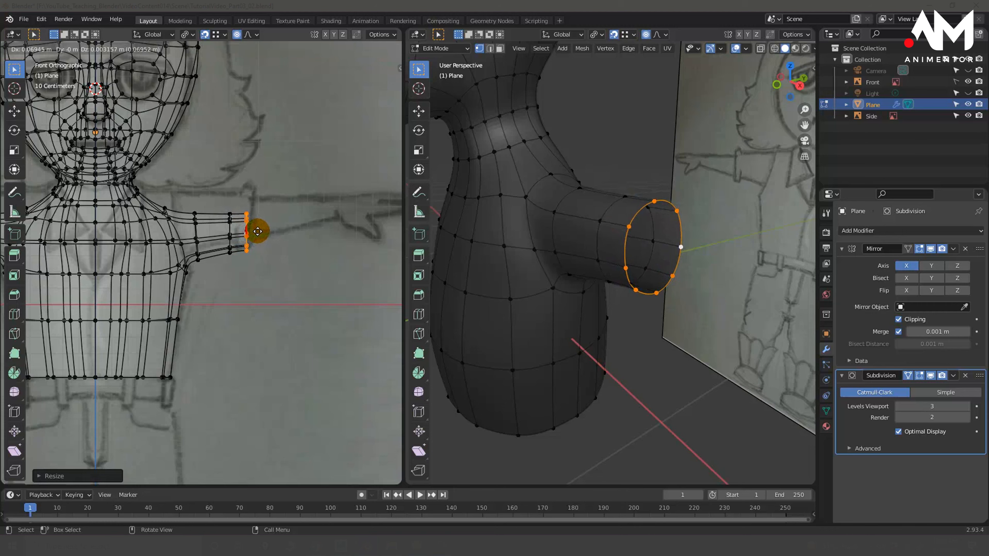
right_click(258, 232)
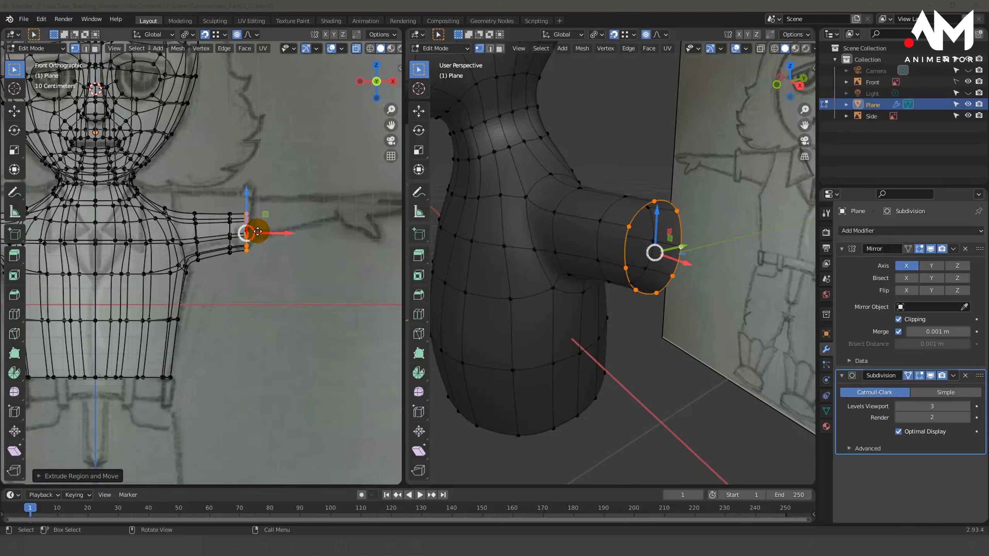
drag(257, 231, 277, 230)
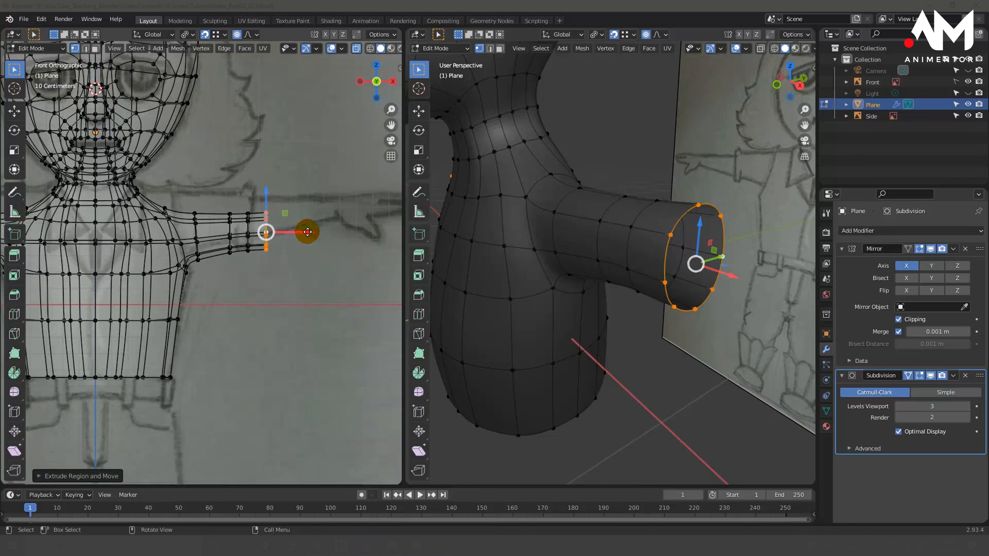
drag(307, 232, 377, 229)
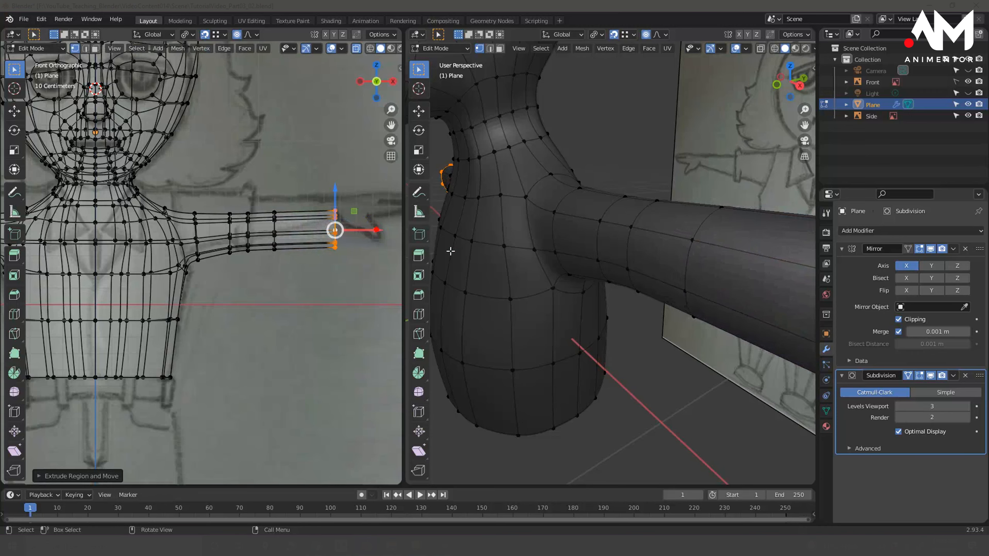
- Scale the wrist loop to about 0.74 overall and about 0.62 along Z, and raise it toward the reference hand
middle_drag(599, 281, 548, 270)
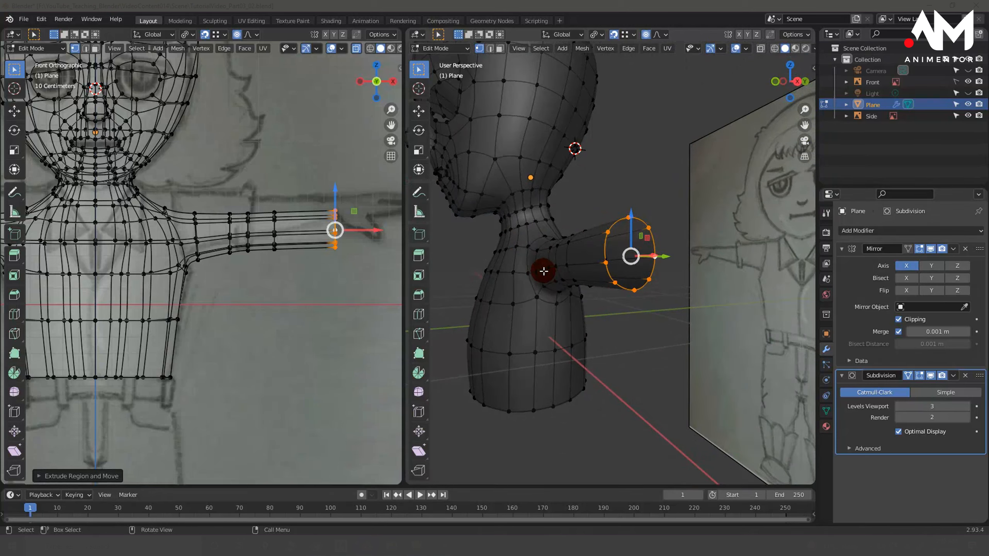
key(s)
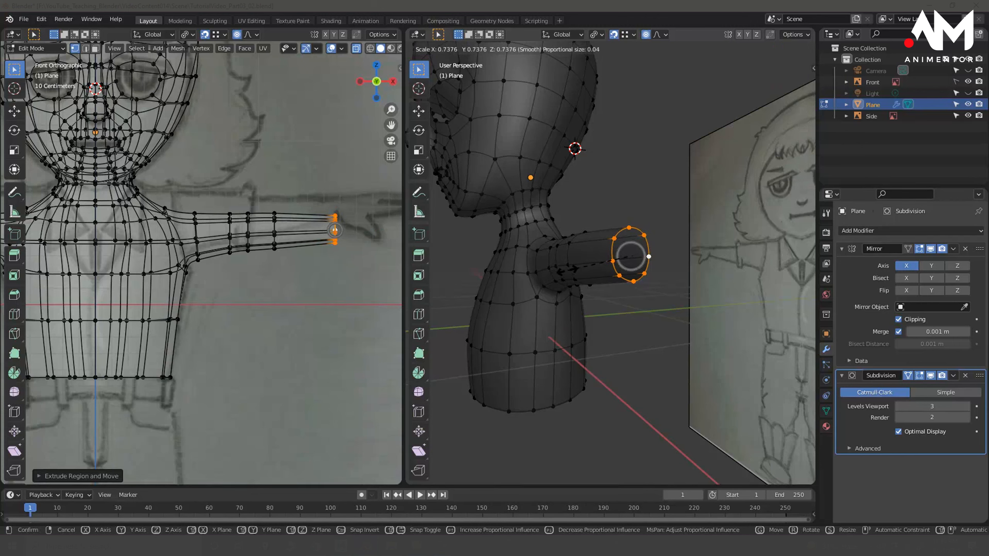
click(568, 271)
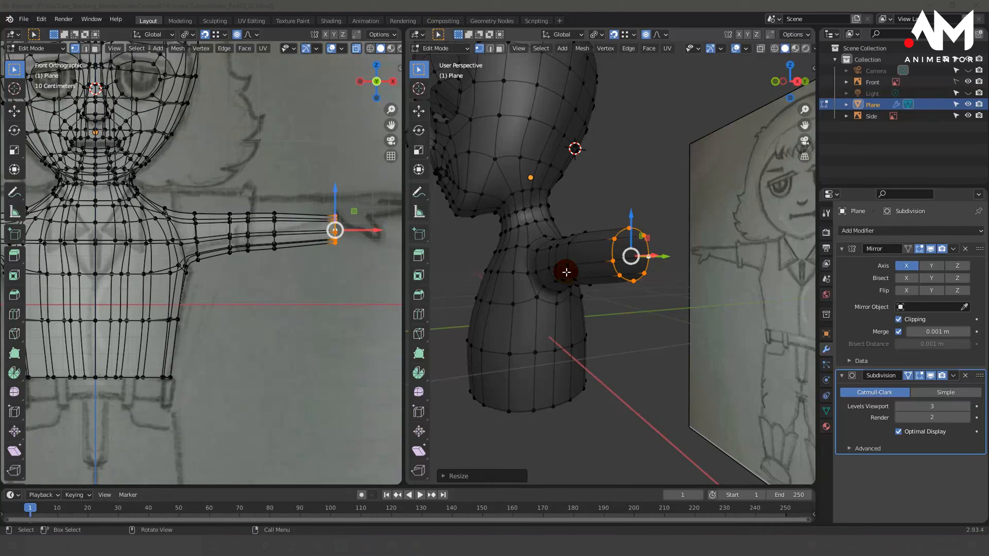
key(s)
key(z)
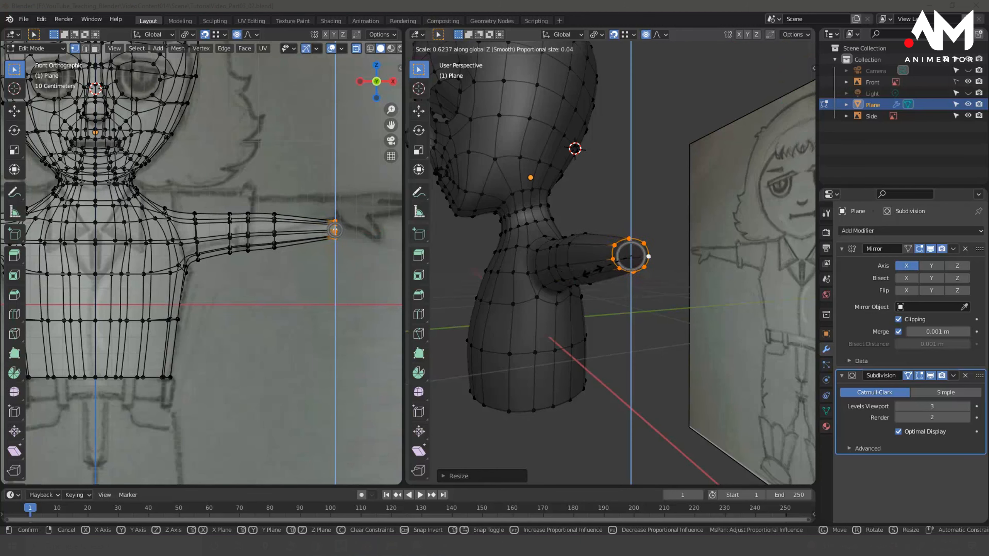
click(591, 271)
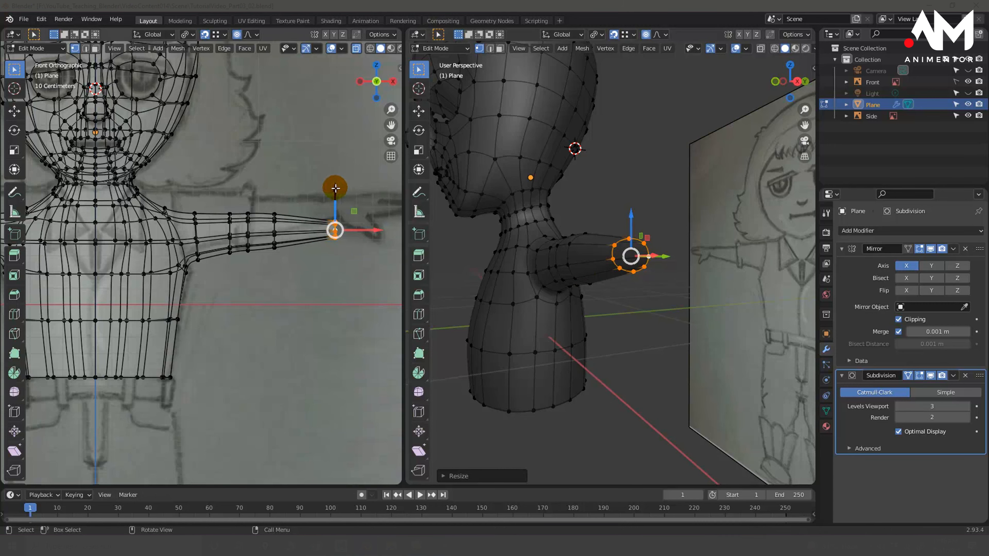
mouse_move(336, 189)
mouse_down()
mouse_move(335, 173)
mouse_move(326, 193)
mouse_up()
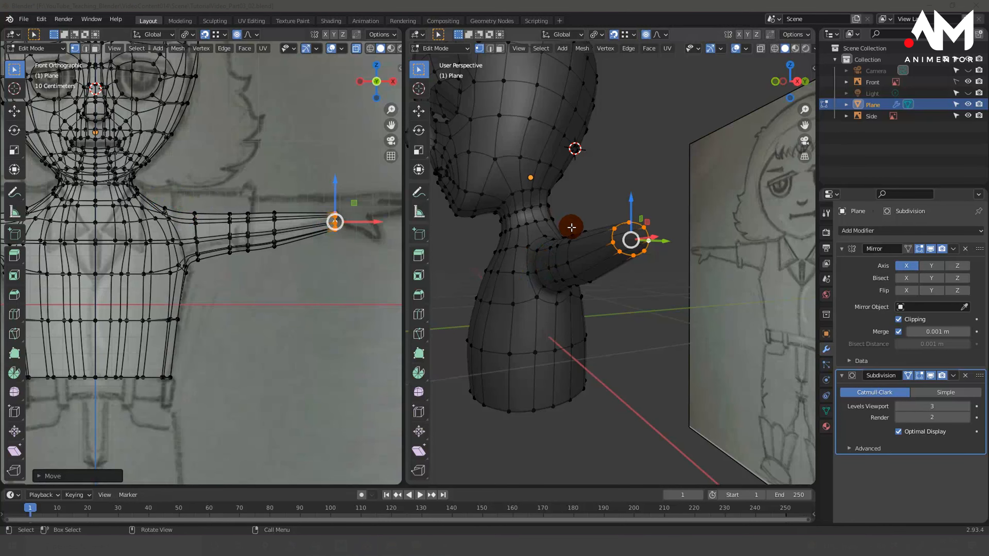
- Select the arm's top faces from shoulder to wrist and raise them along Z to the upper sleeve outline
mouse_move(565, 227)
middle_down()
mouse_move(599, 242)
mouse_move(549, 270)
mouse_move(535, 265)
mouse_move(598, 249)
mouse_move(641, 312)
middle_up()
mouse_move(602, 267)
middle_down()
mouse_move(585, 274)
mouse_move(588, 229)
middle_up()
key(3)
click(588, 228)
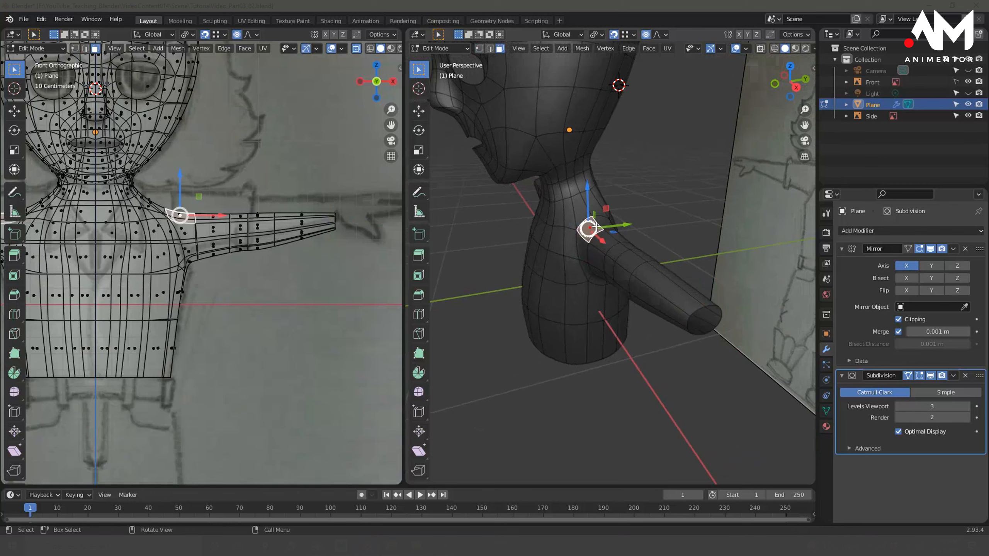
shift+click(611, 243)
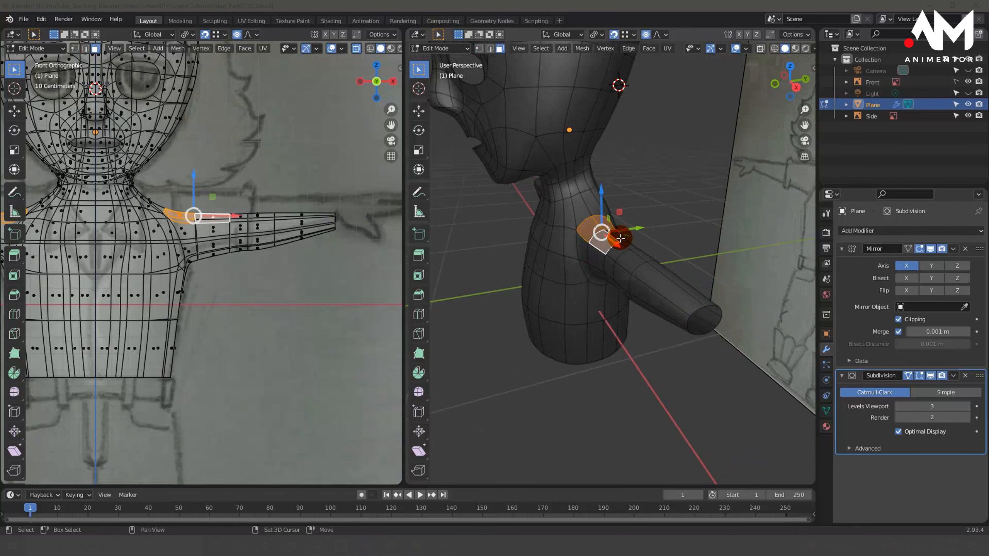
shift+click(620, 246)
shift+click(629, 248)
shift+click(634, 260)
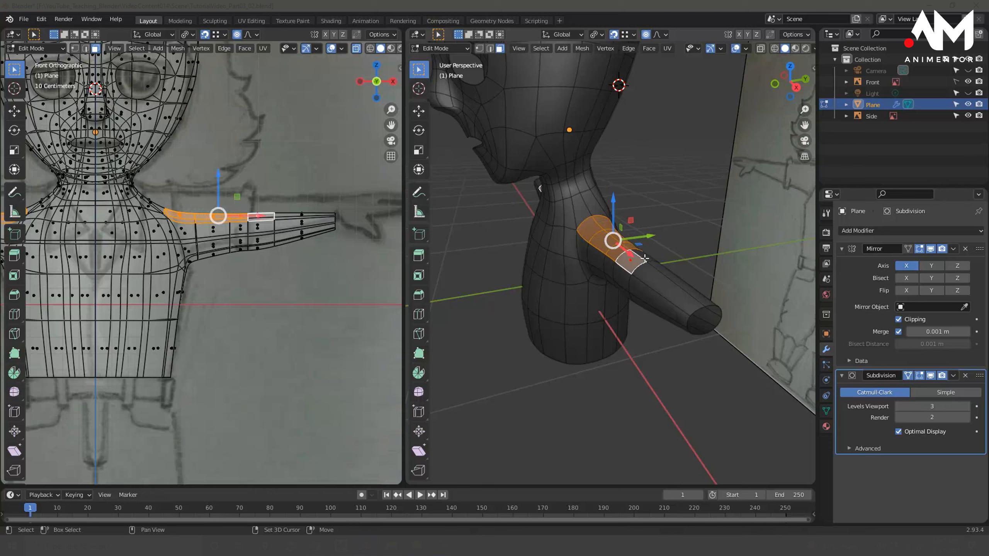
shift+click(661, 281)
shift+click(679, 283)
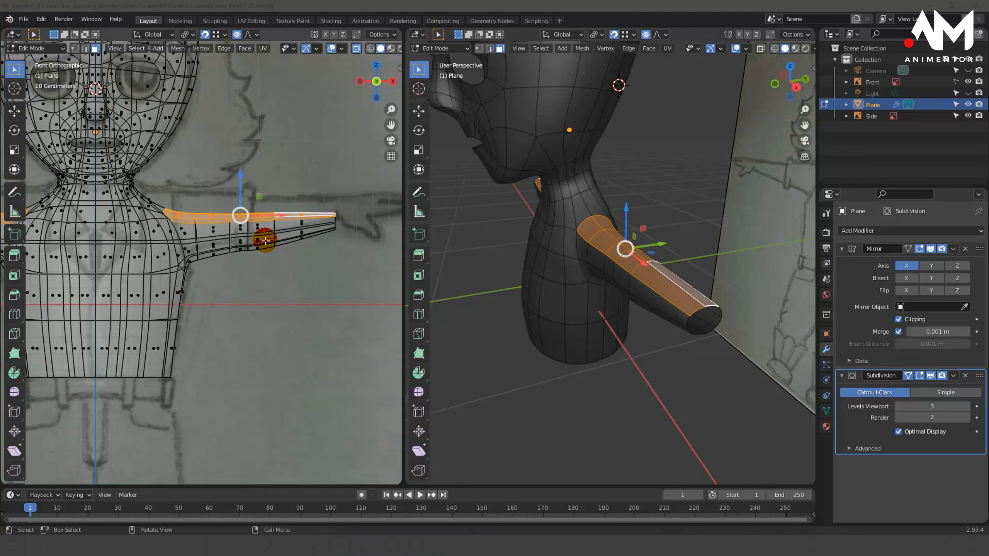
drag(242, 180, 246, 152)
- Select the faces along the arm's underside out to the wrist and raise them slightly along Z
middle_drag(609, 327, 623, 279)
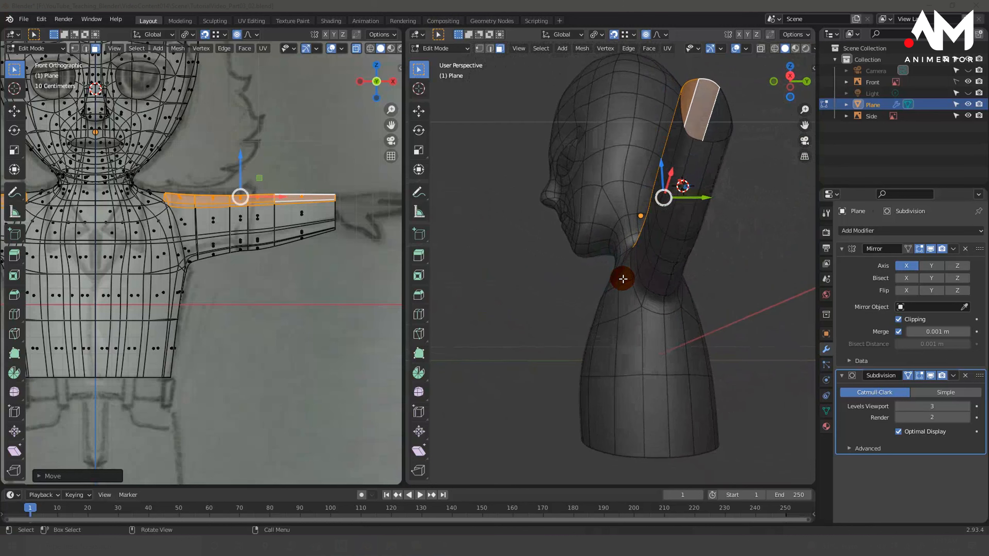
click(650, 283)
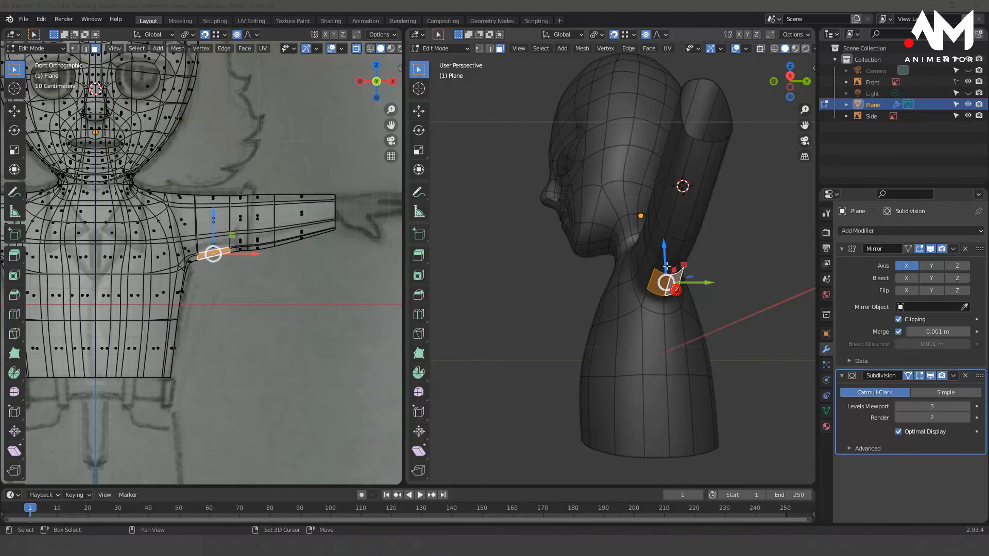
ctrl+right_click(669, 244)
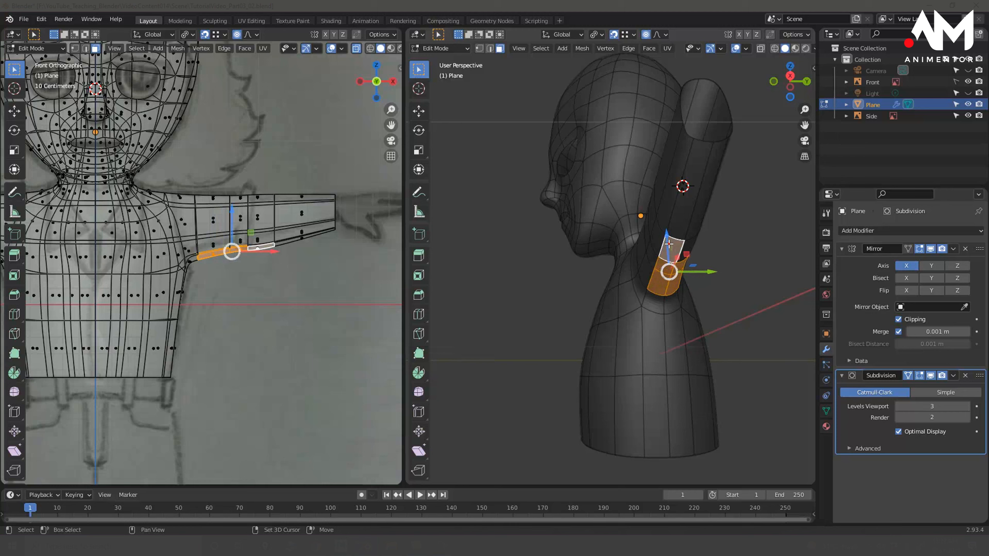
shift+click(690, 244)
shift+click(683, 213)
shift+click(707, 200)
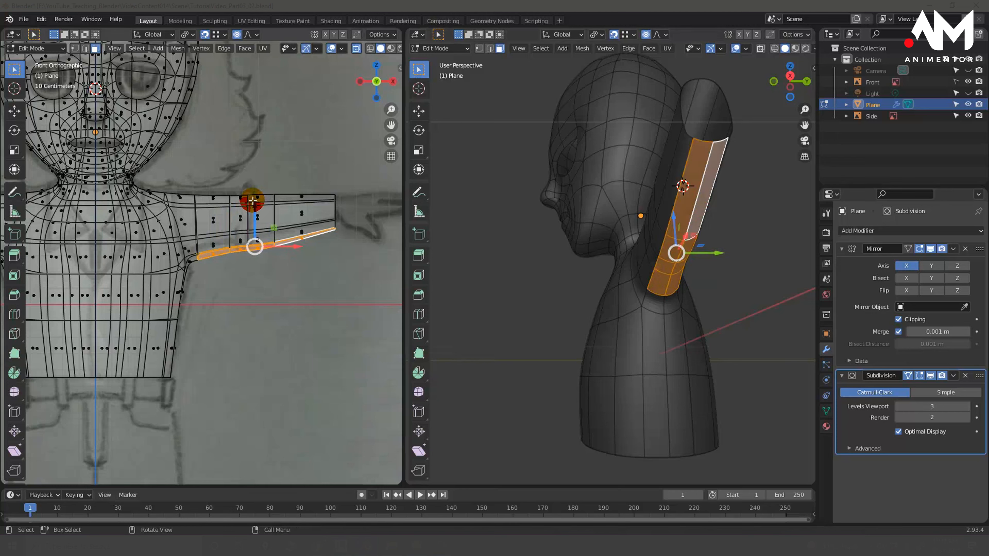
drag(252, 201, 256, 191)
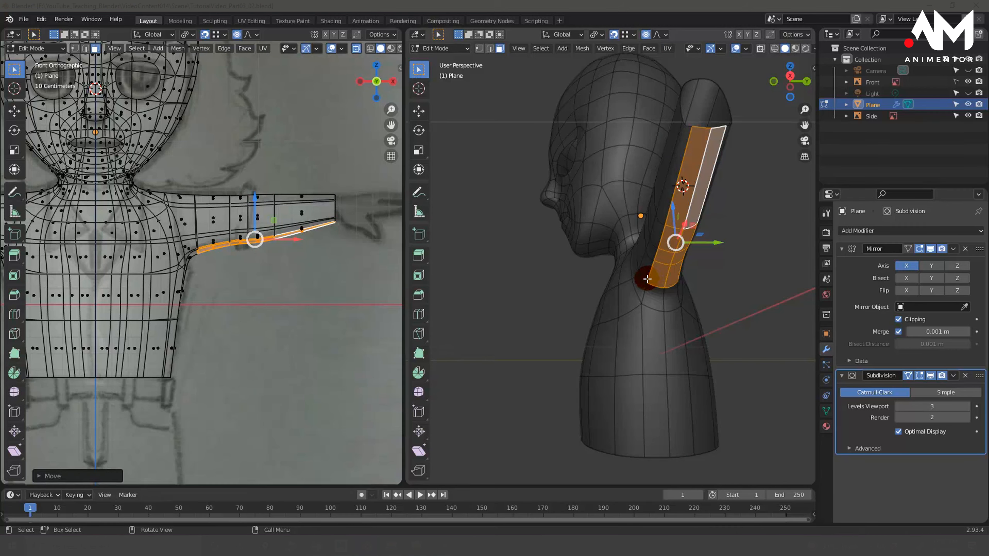
- Switch to vertex selection and raise the lower corner vertices of the wrist opening slightly along Z to round it
middle_drag(647, 279, 671, 327)
click(707, 344)
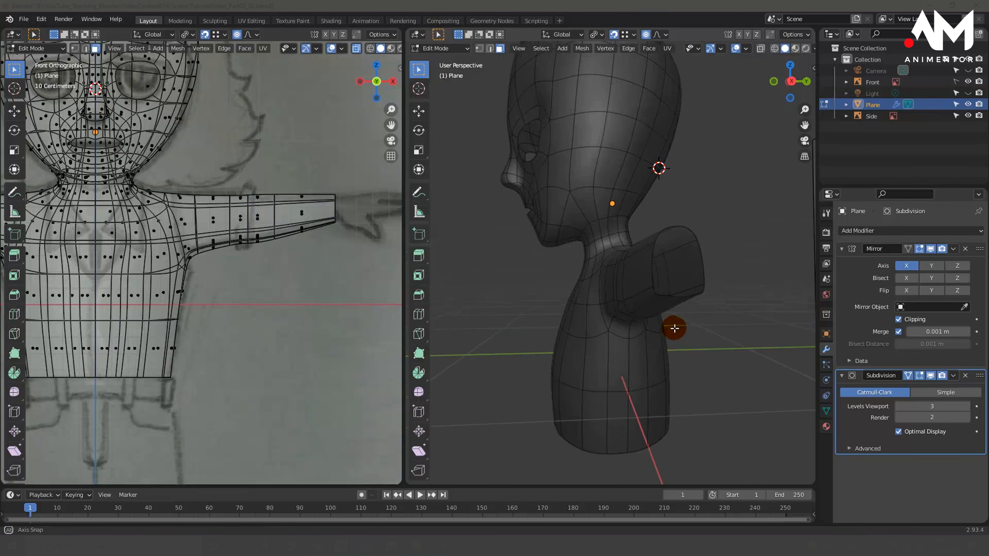
click(653, 287)
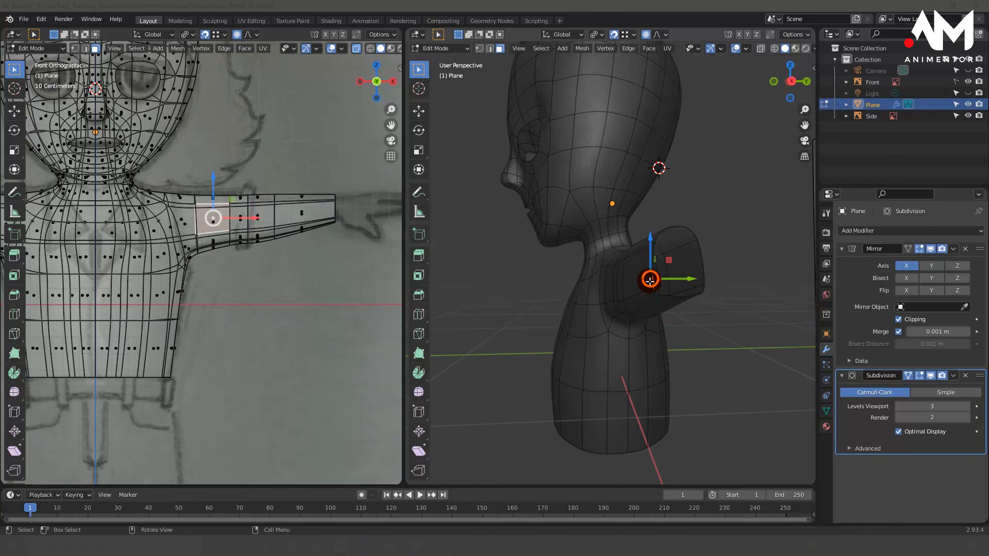
key(1)
middle_drag(692, 317, 699, 334)
click(687, 349)
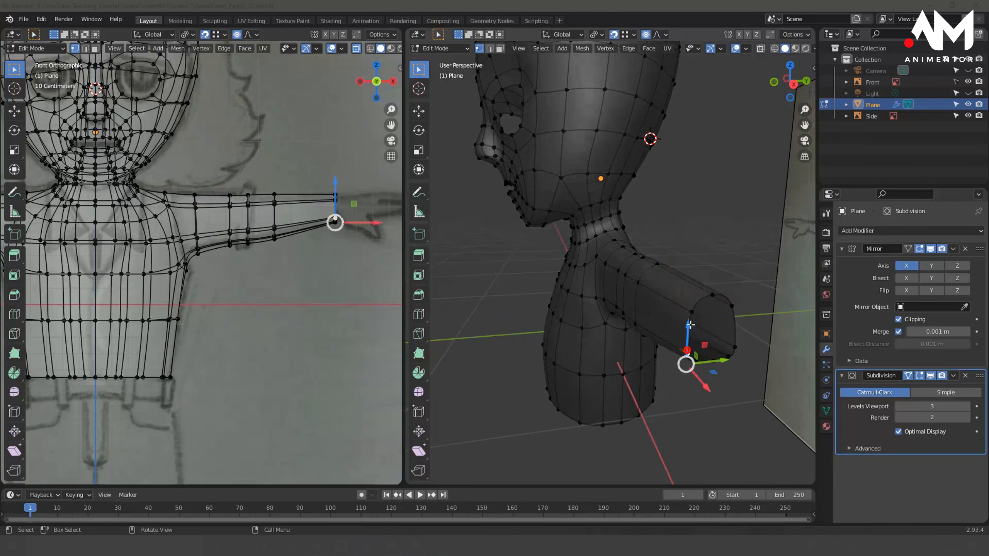
key(g)
key(z)
click(735, 343)
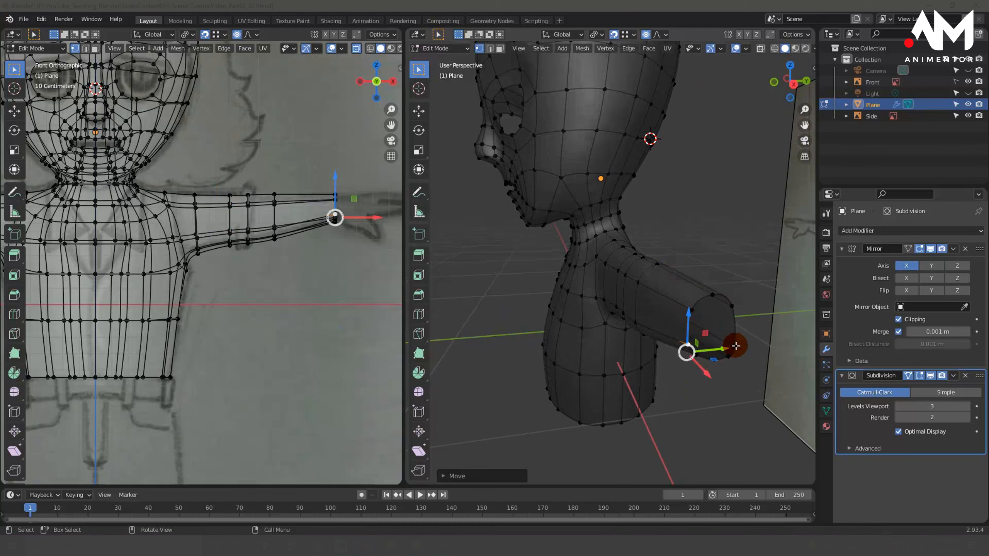
key(g)
key(z)
click(736, 351)
- Adjust the upper vertices of the wrist opening along Z to even out its curve
middle_drag(736, 351, 680, 294)
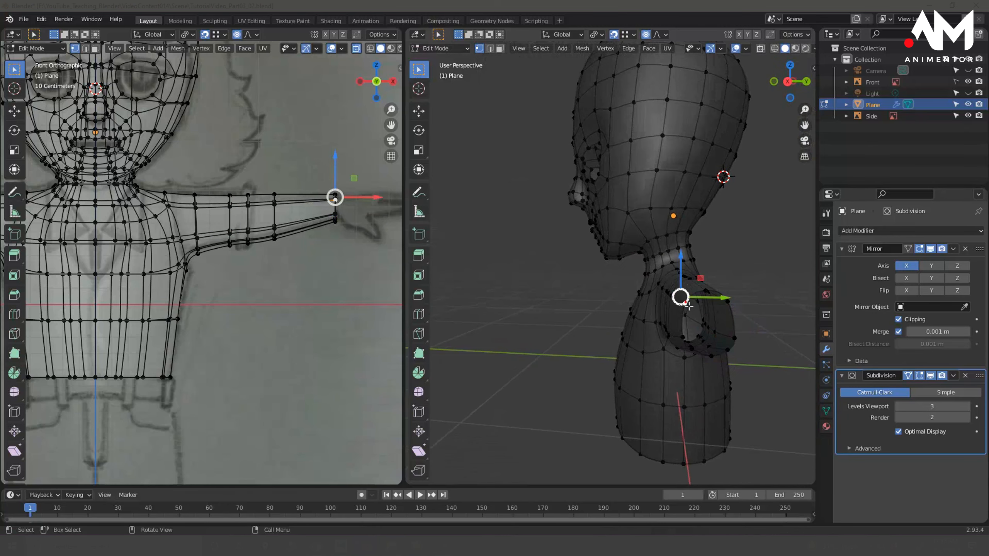
key(g)
key(z)
click(726, 298)
key(g)
key(z)
click(699, 295)
alt+click(709, 295)
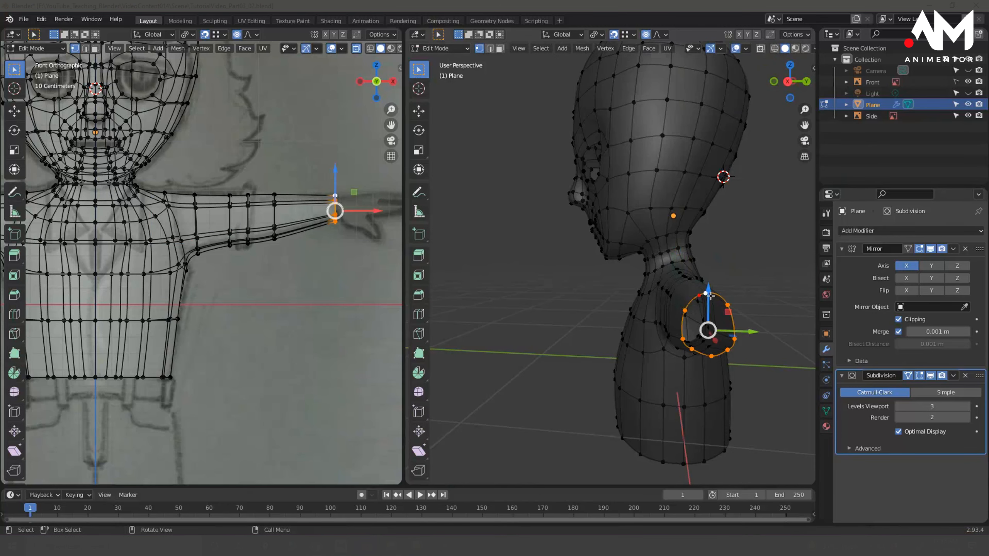
- Move the lower front vertex of the wrist opening slightly along Z to smooth the rim
click(692, 352)
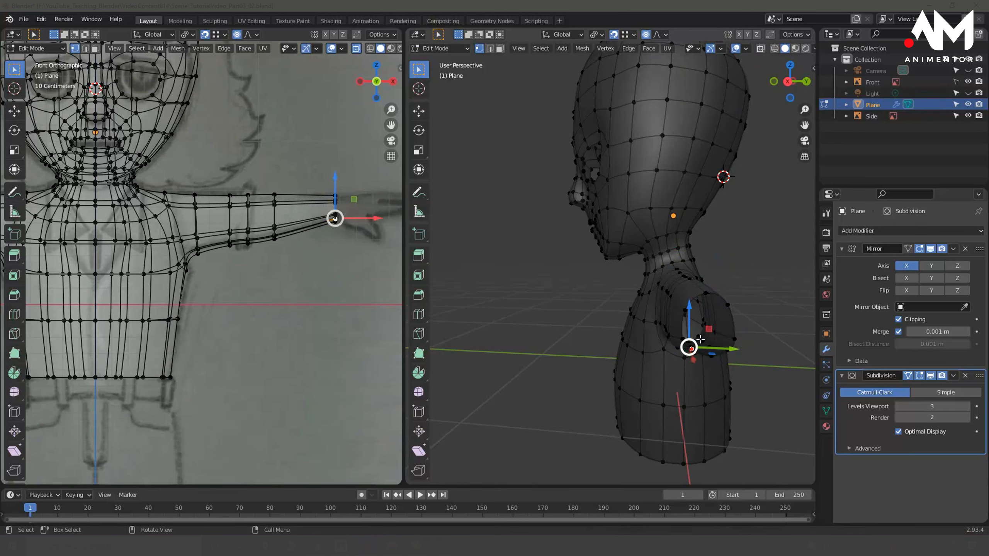
key(g)
key(z)
click(691, 312)
- Scale the wrist opening's edge loop to about 0.64 along Z and raise it about 0.019 m along Z
mouse_move(728, 366)
middle_down()
mouse_move(711, 349)
mouse_move(744, 365)
middle_up()
alt+click(699, 290)
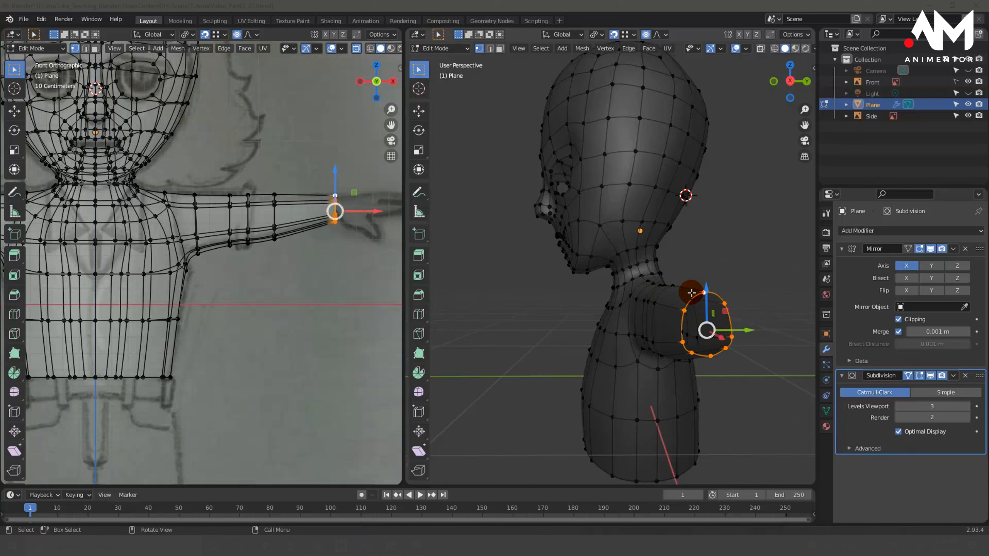
key(s)
key(z)
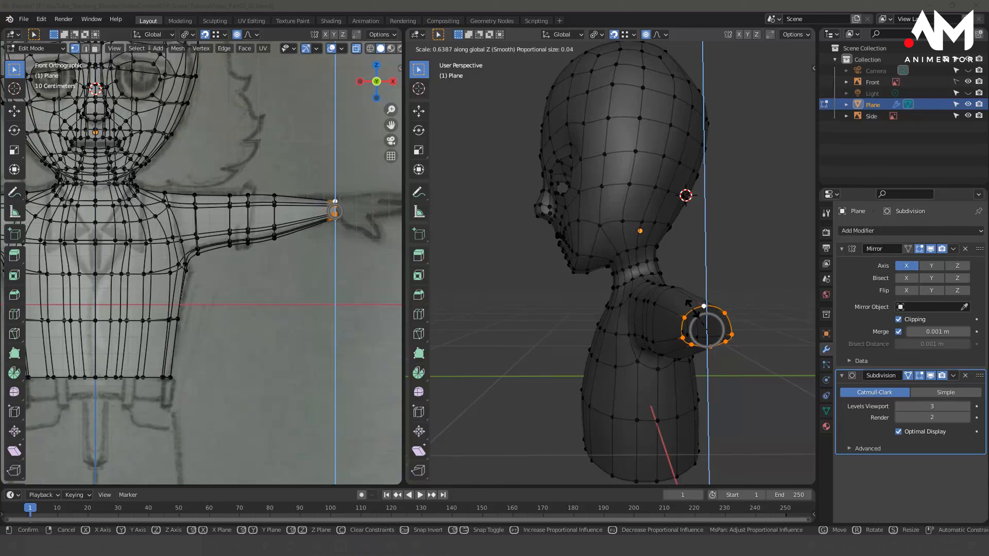
click(689, 306)
middle_drag(711, 360, 722, 364)
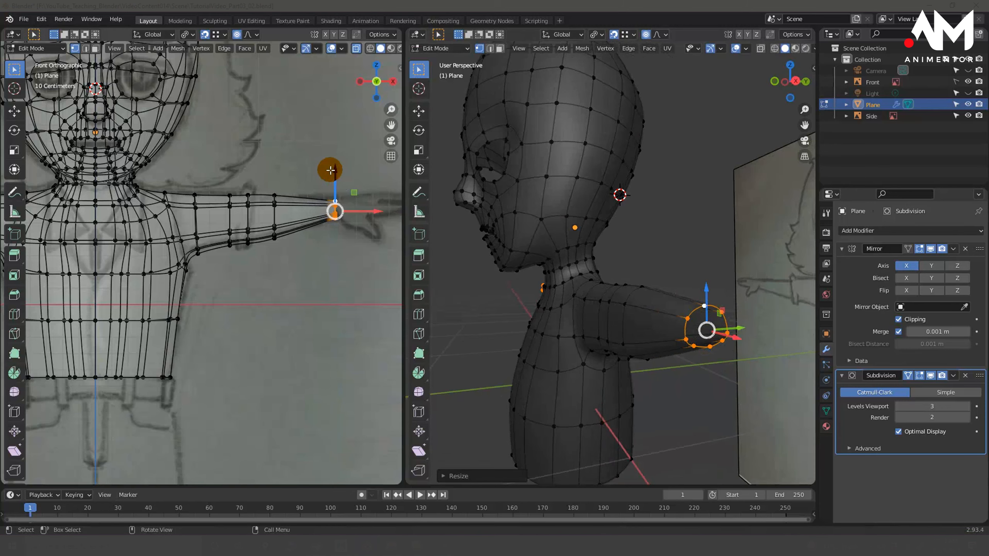
key(g)
key(z)
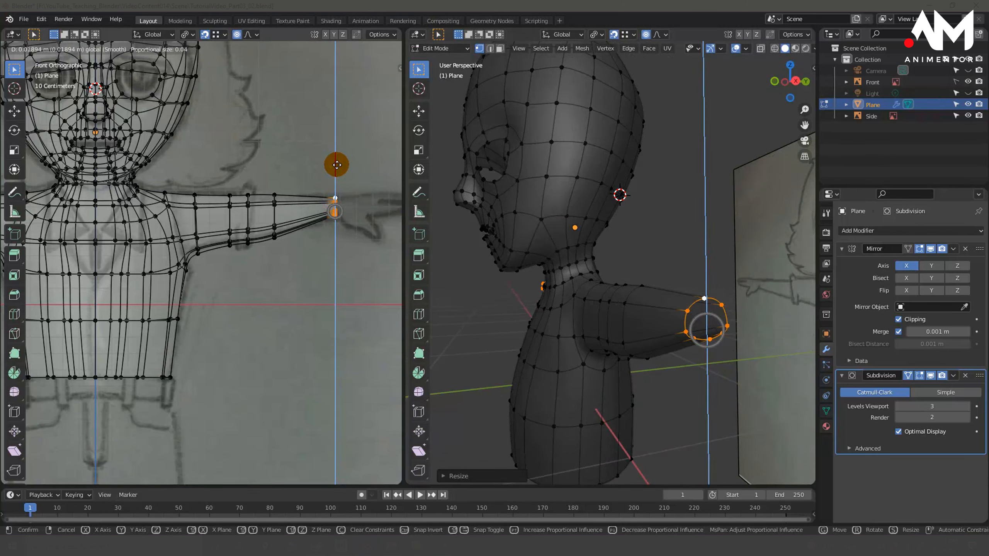
click(337, 164)
- Raise the front side vertex of the wrist opening slightly, and both side vertices together by about 0.009 m along Z
middle_drag(592, 331, 579, 347)
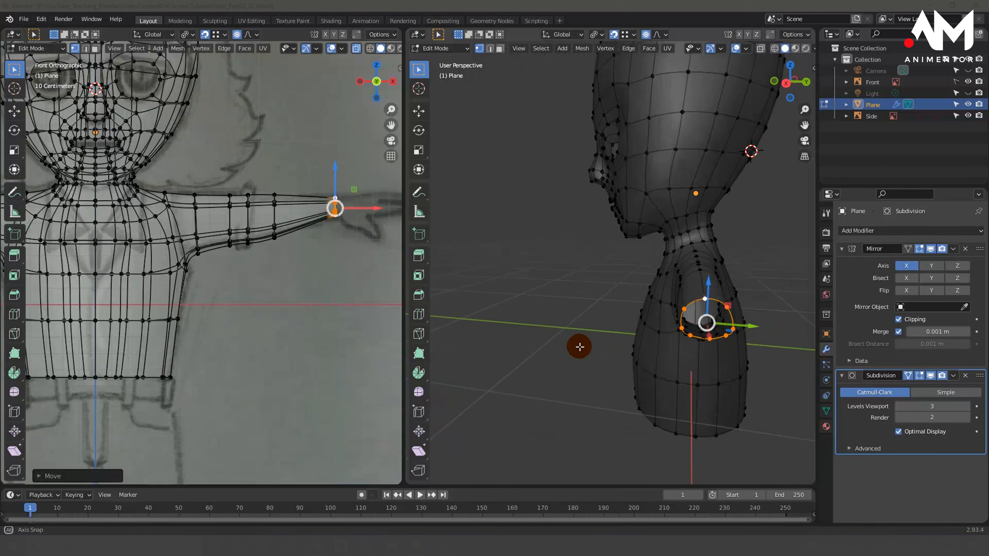
click(682, 329)
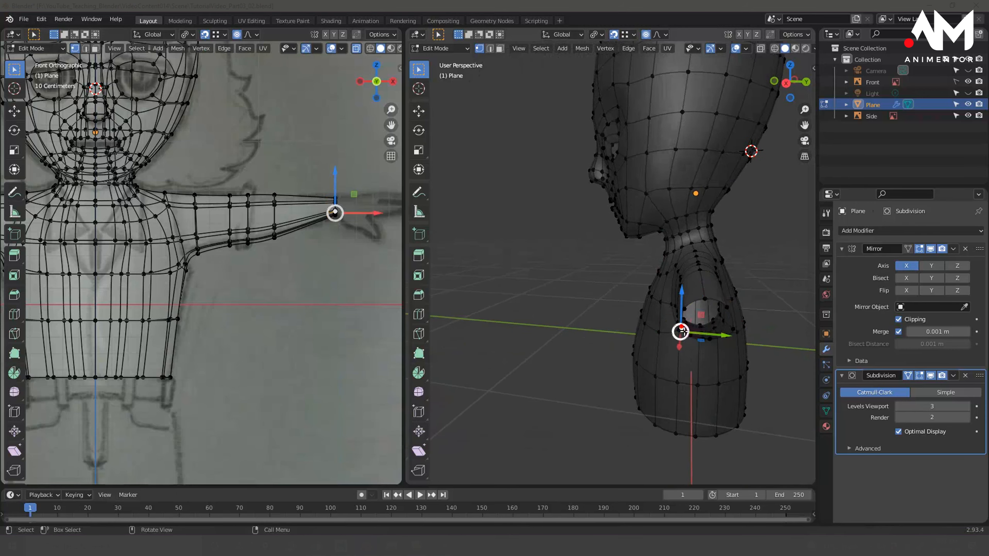
key(g)
key(z)
click(681, 288)
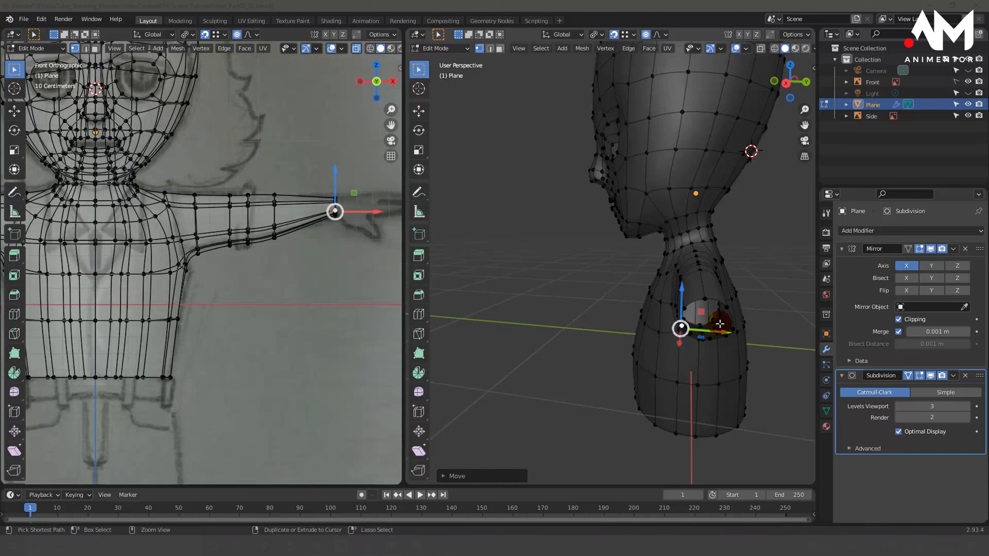
key(g)
key(z)
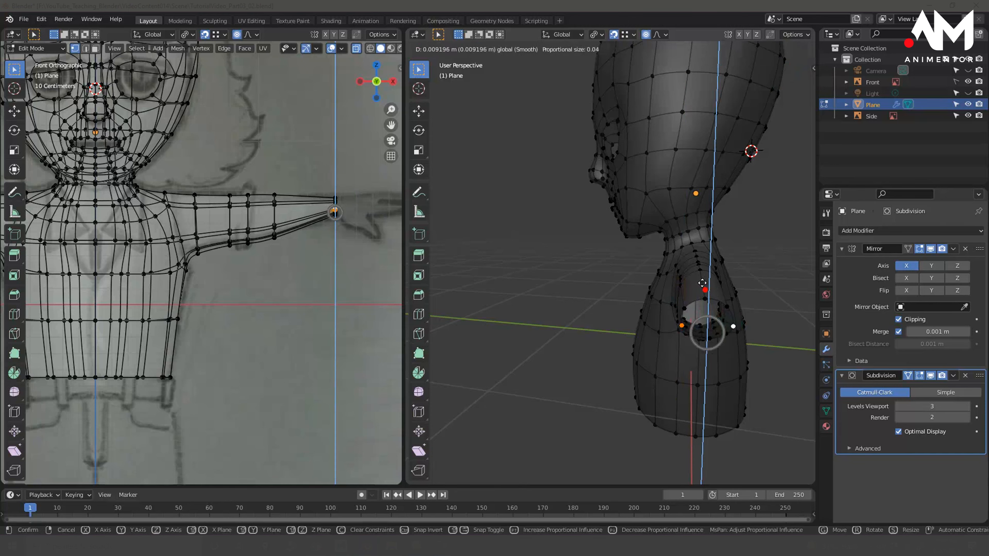
click(702, 281)
- Switch to Object Mode and examine the smoothed torso, arms and wrist openings from several angles
middle_drag(703, 281, 632, 273)
key(Tab)
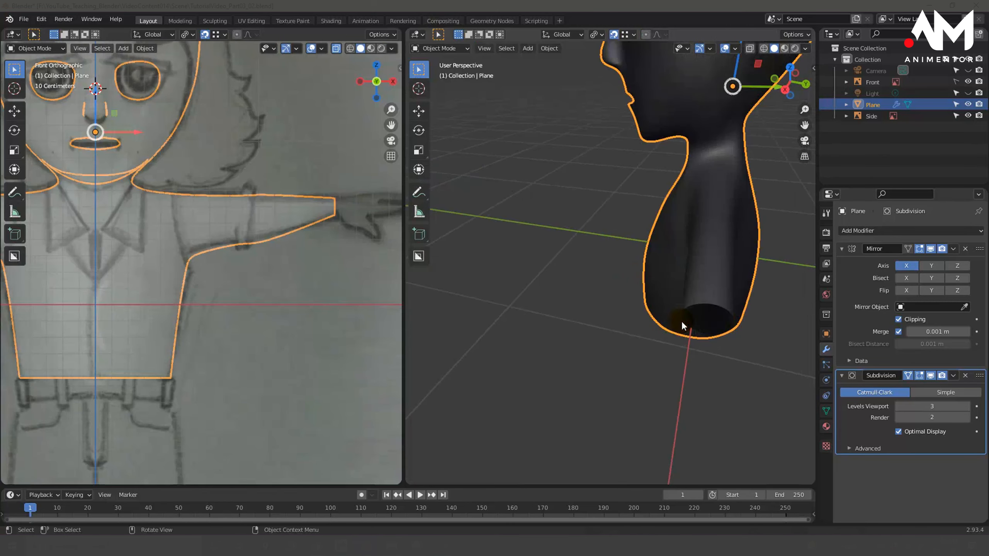
middle_drag(682, 321, 648, 358)
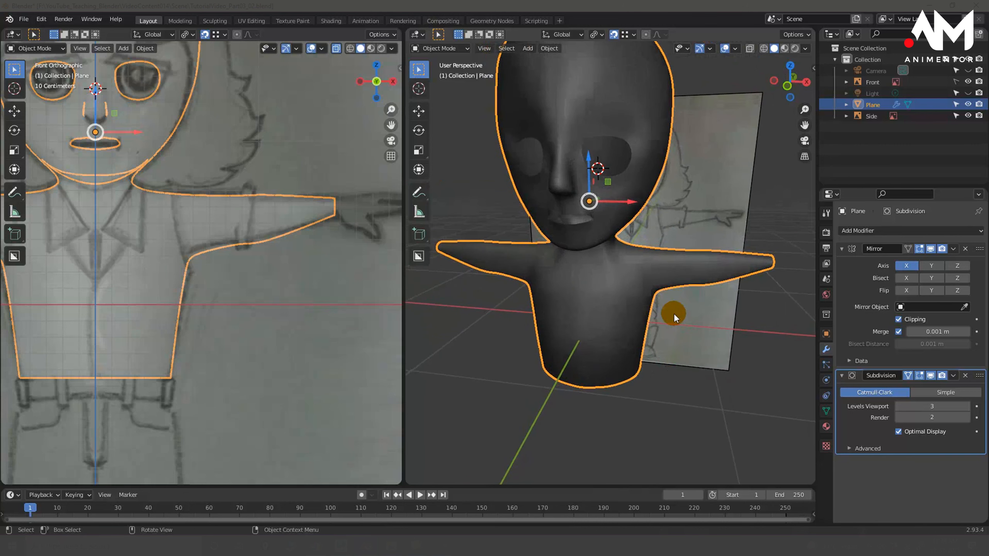
mouse_move(674, 314)
middle_down()
mouse_move(693, 303)
mouse_move(627, 289)
mouse_move(612, 247)
middle_up()
click(186, 242)
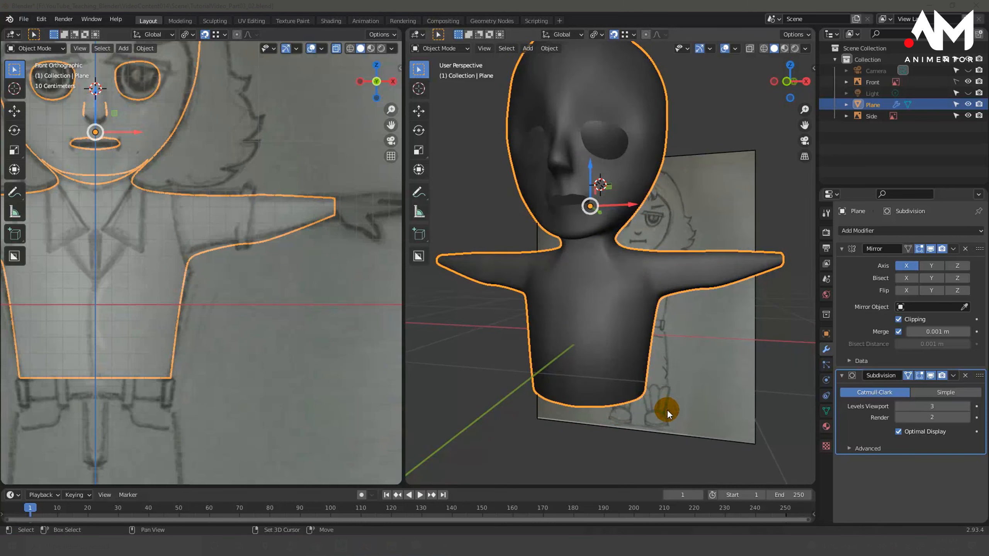
middle_drag(667, 409, 513, 352)
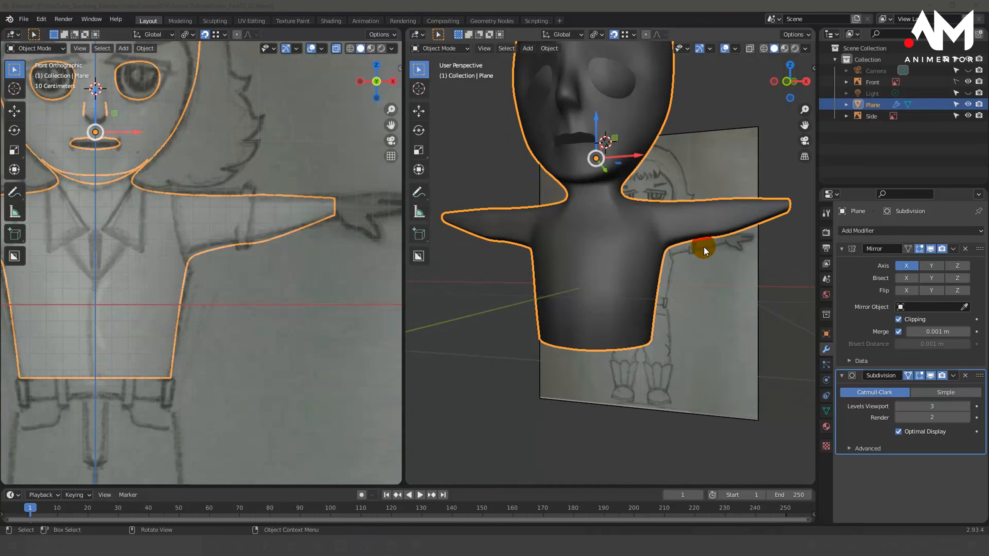
middle_drag(623, 297, 661, 337)
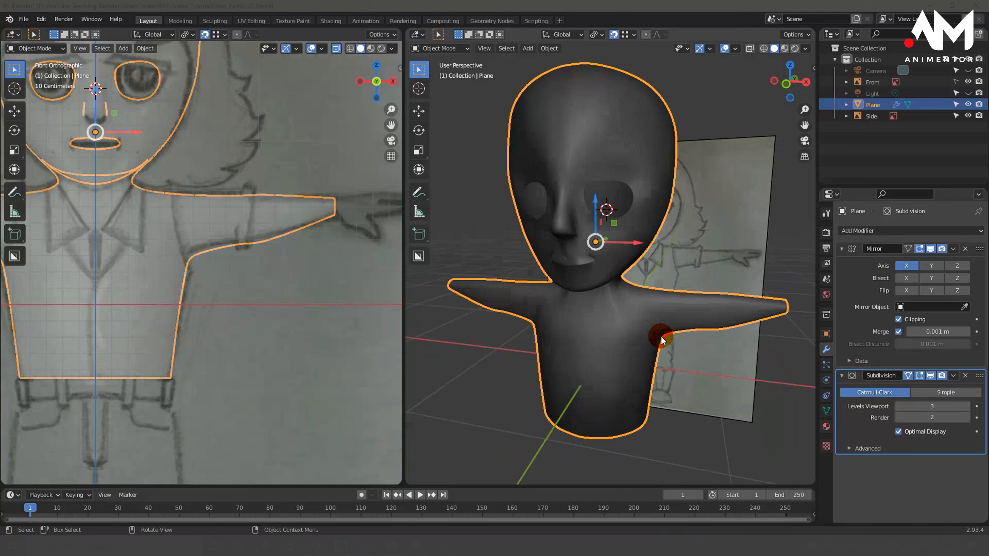